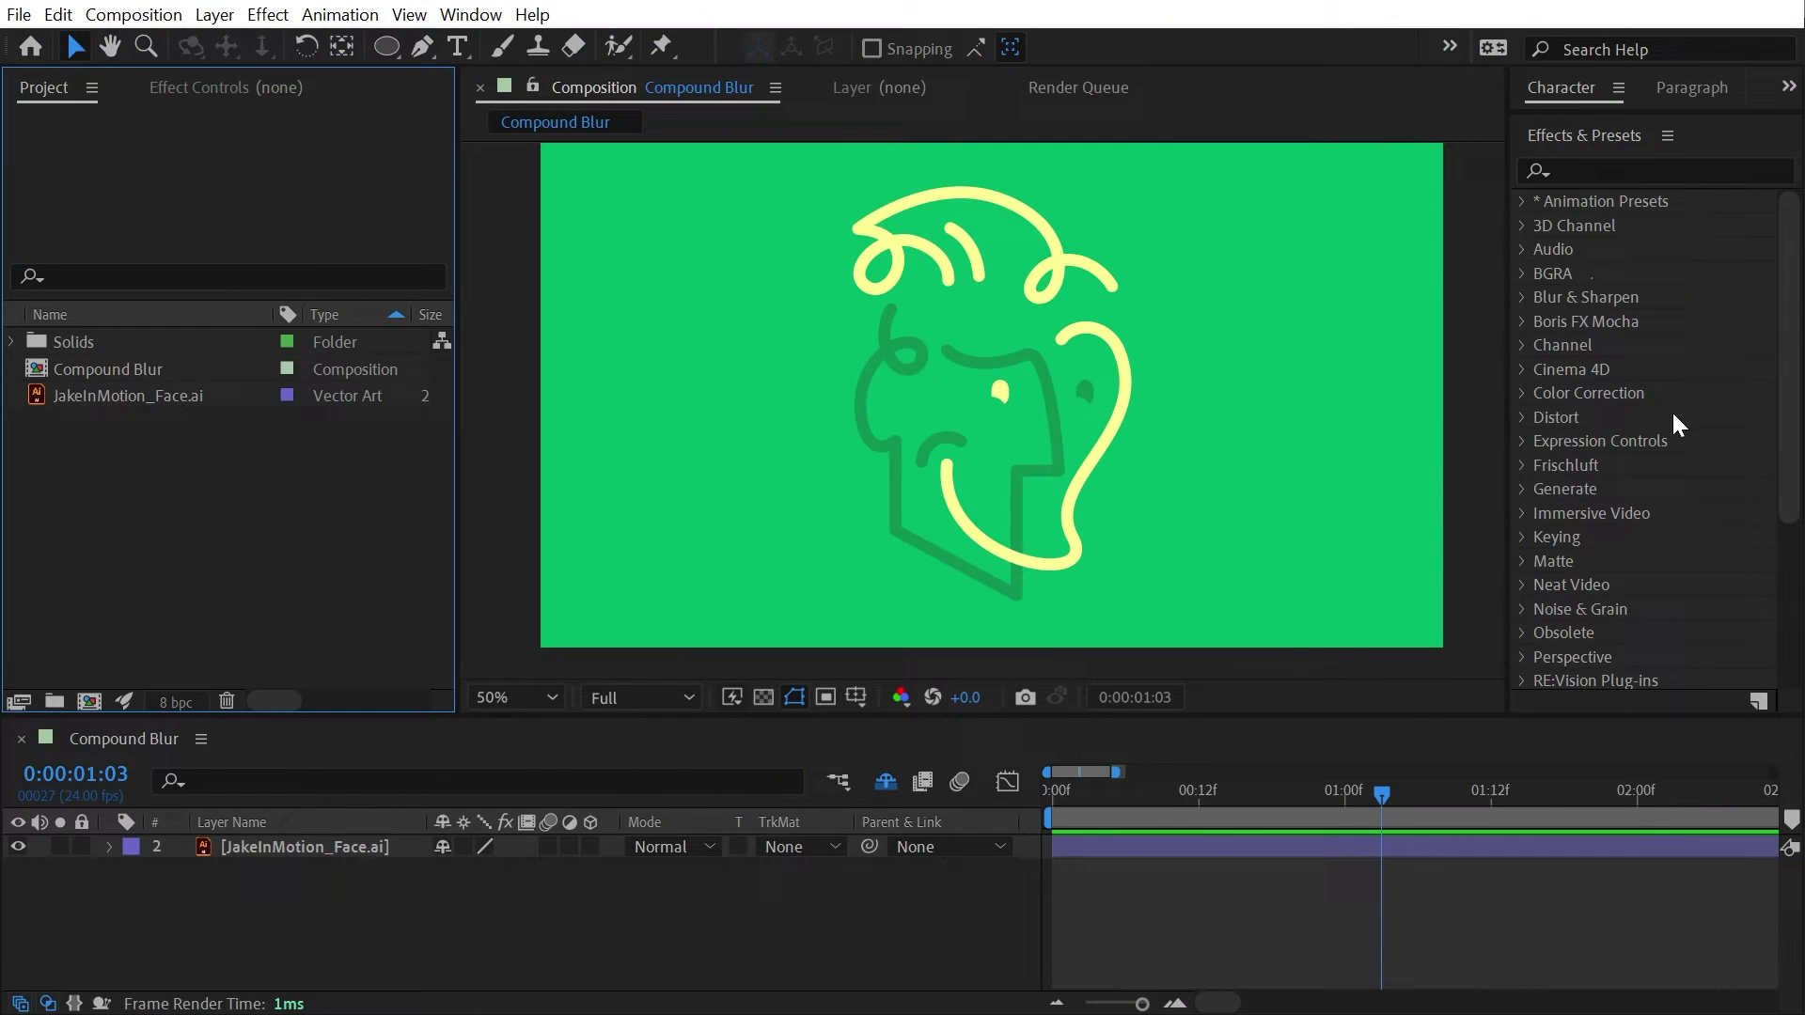
- Browse the Blur & Sharpen effects and create a new adjustment layer named Blur
click(1528, 295)
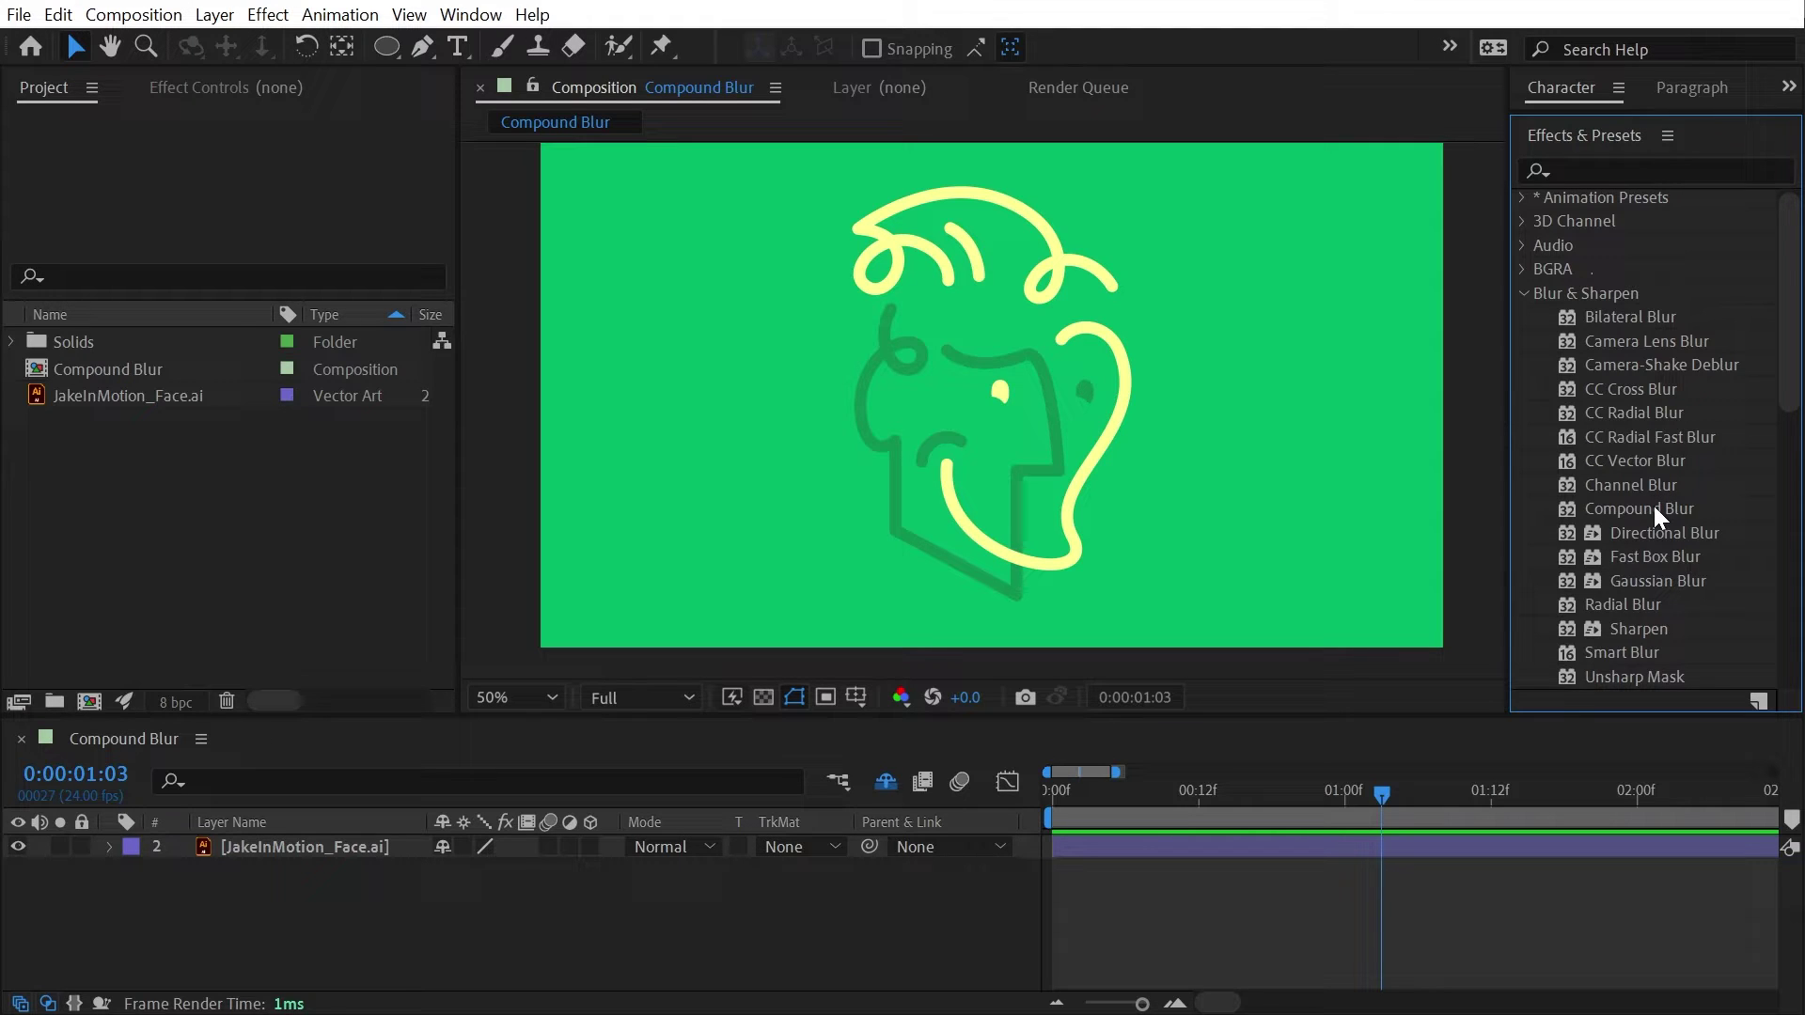
click(214, 14)
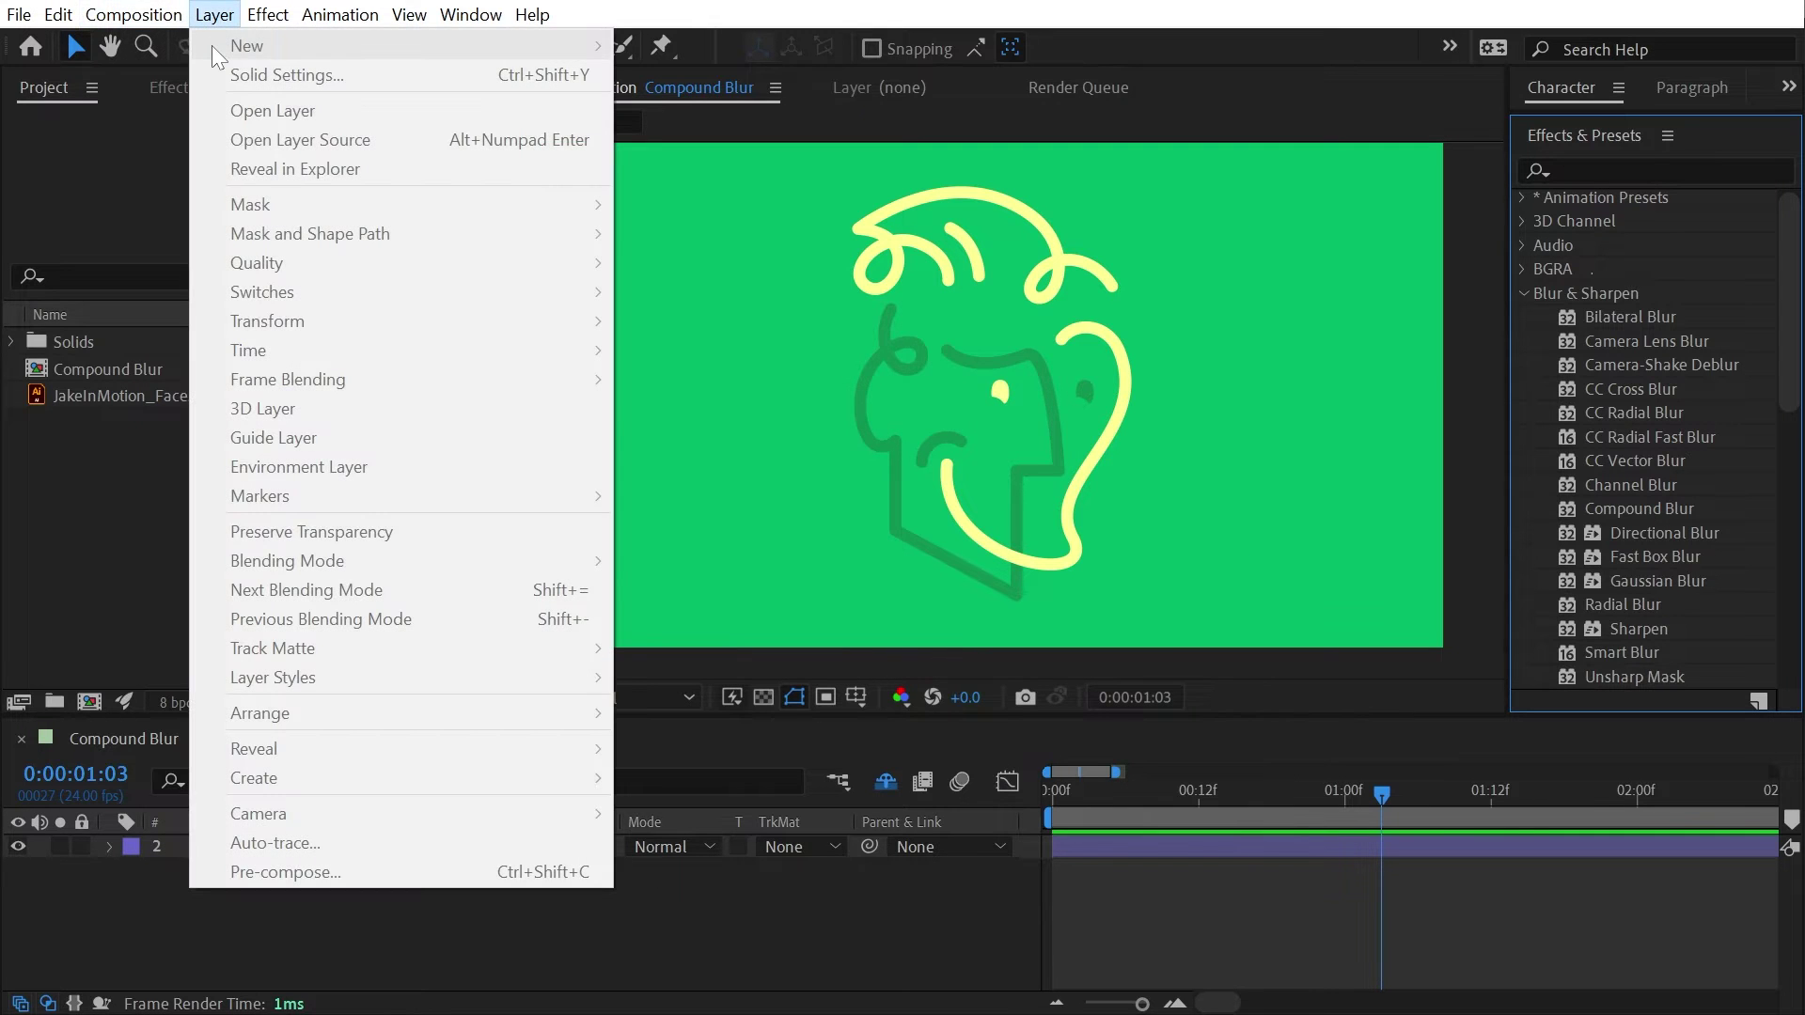
click(115, 863)
click(214, 14)
mouse_move(251, 58)
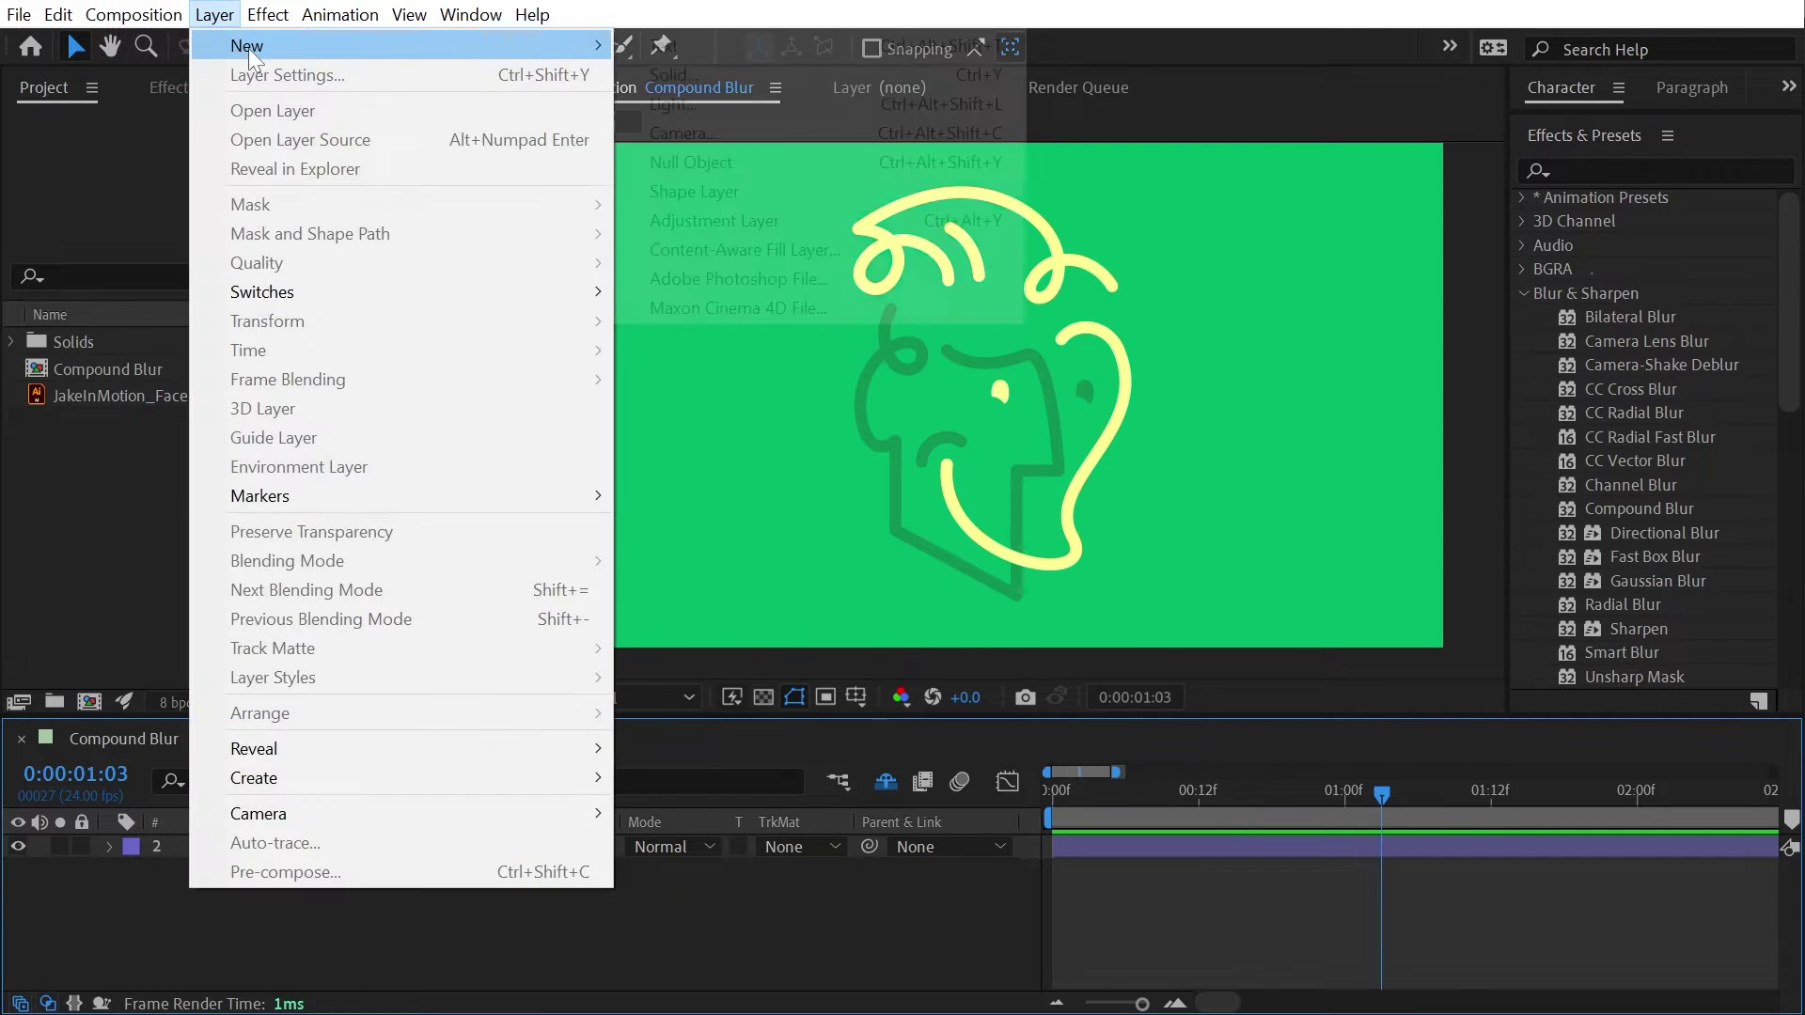
click(776, 222)
key(Return)
text(Blur)
key(Return)
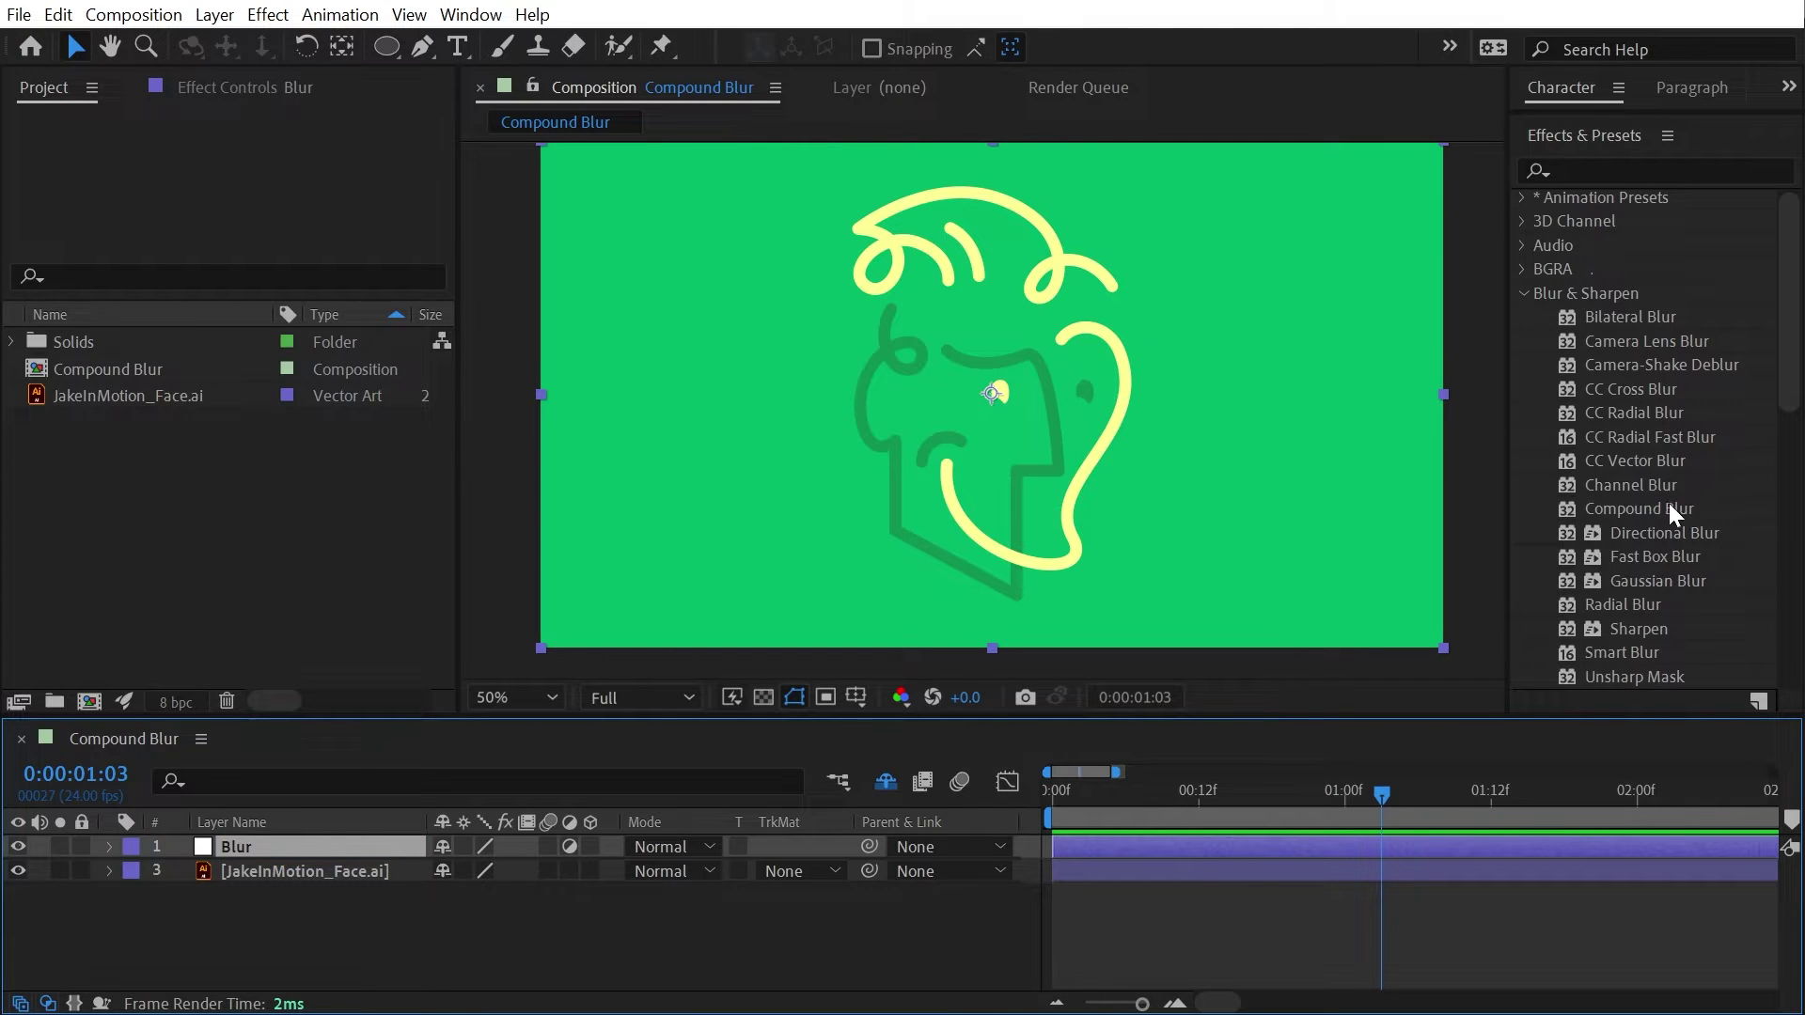
- Apply the Compound Blur effect to the Blur adjustment layer and inspect the blurred artwork up close
double_click(1667, 508)
scroll(940, 430, up, 2)
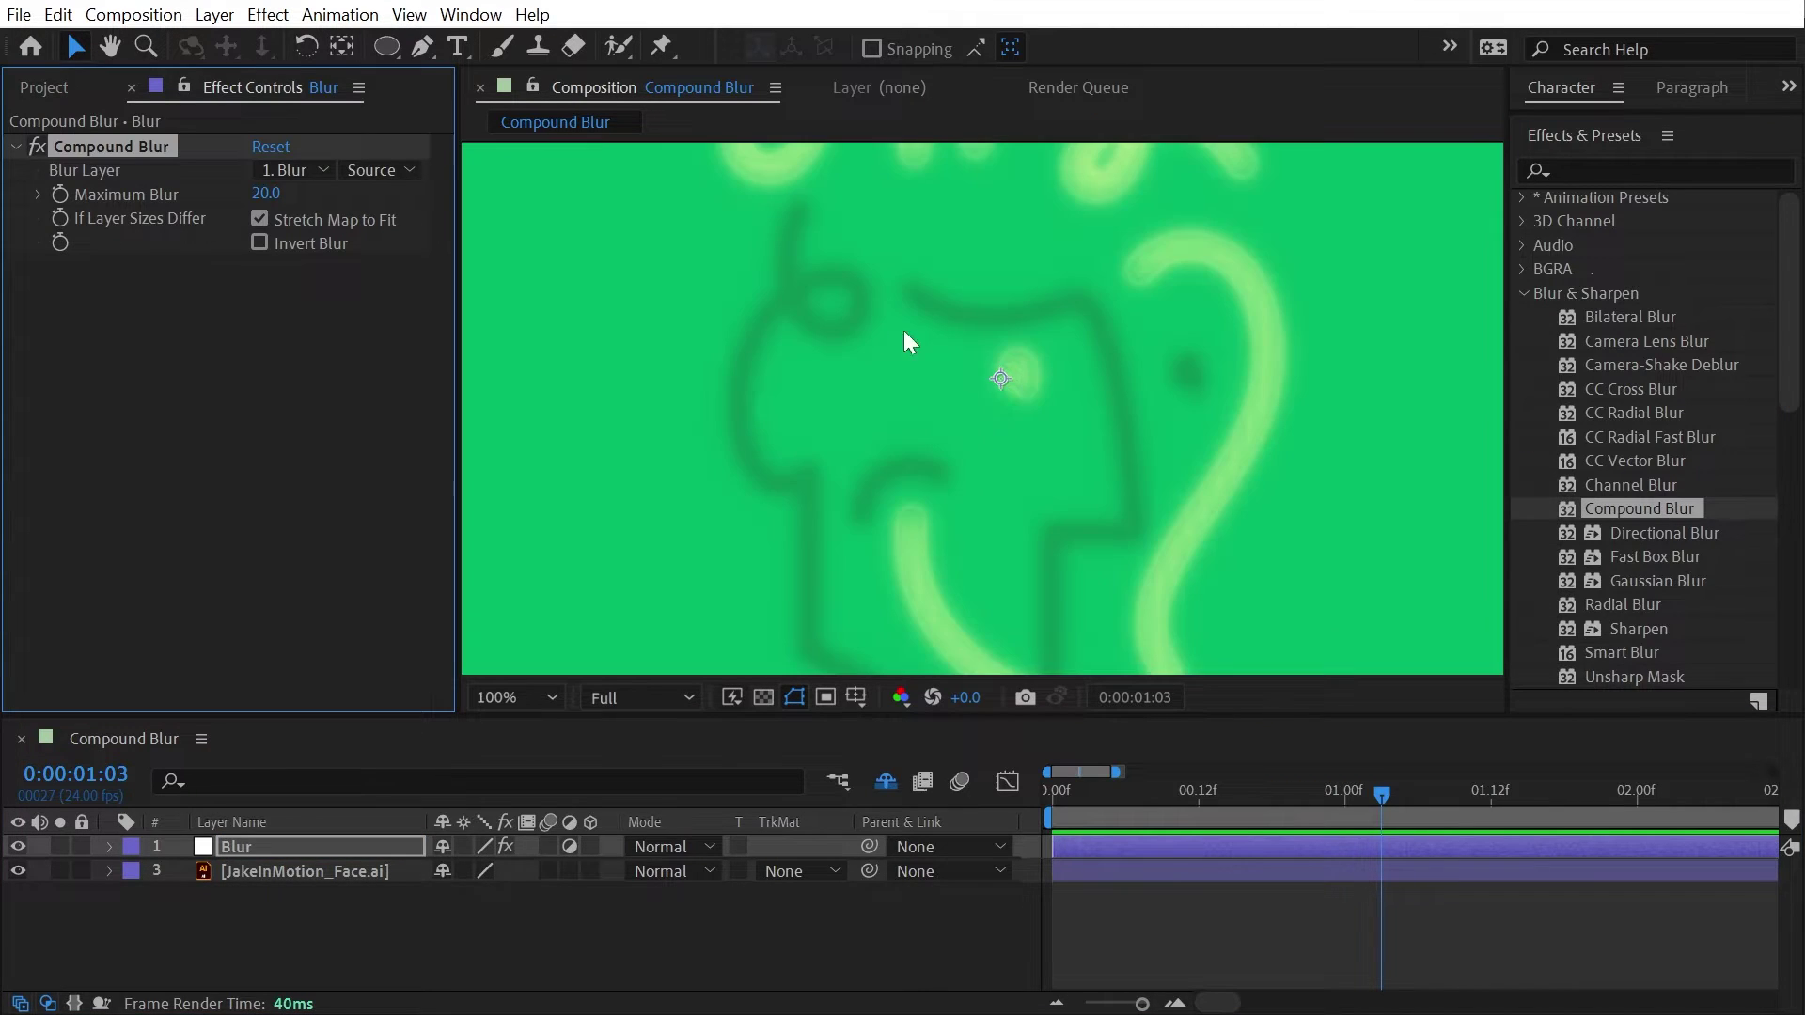
key(space)
drag(1096, 392, 980, 610)
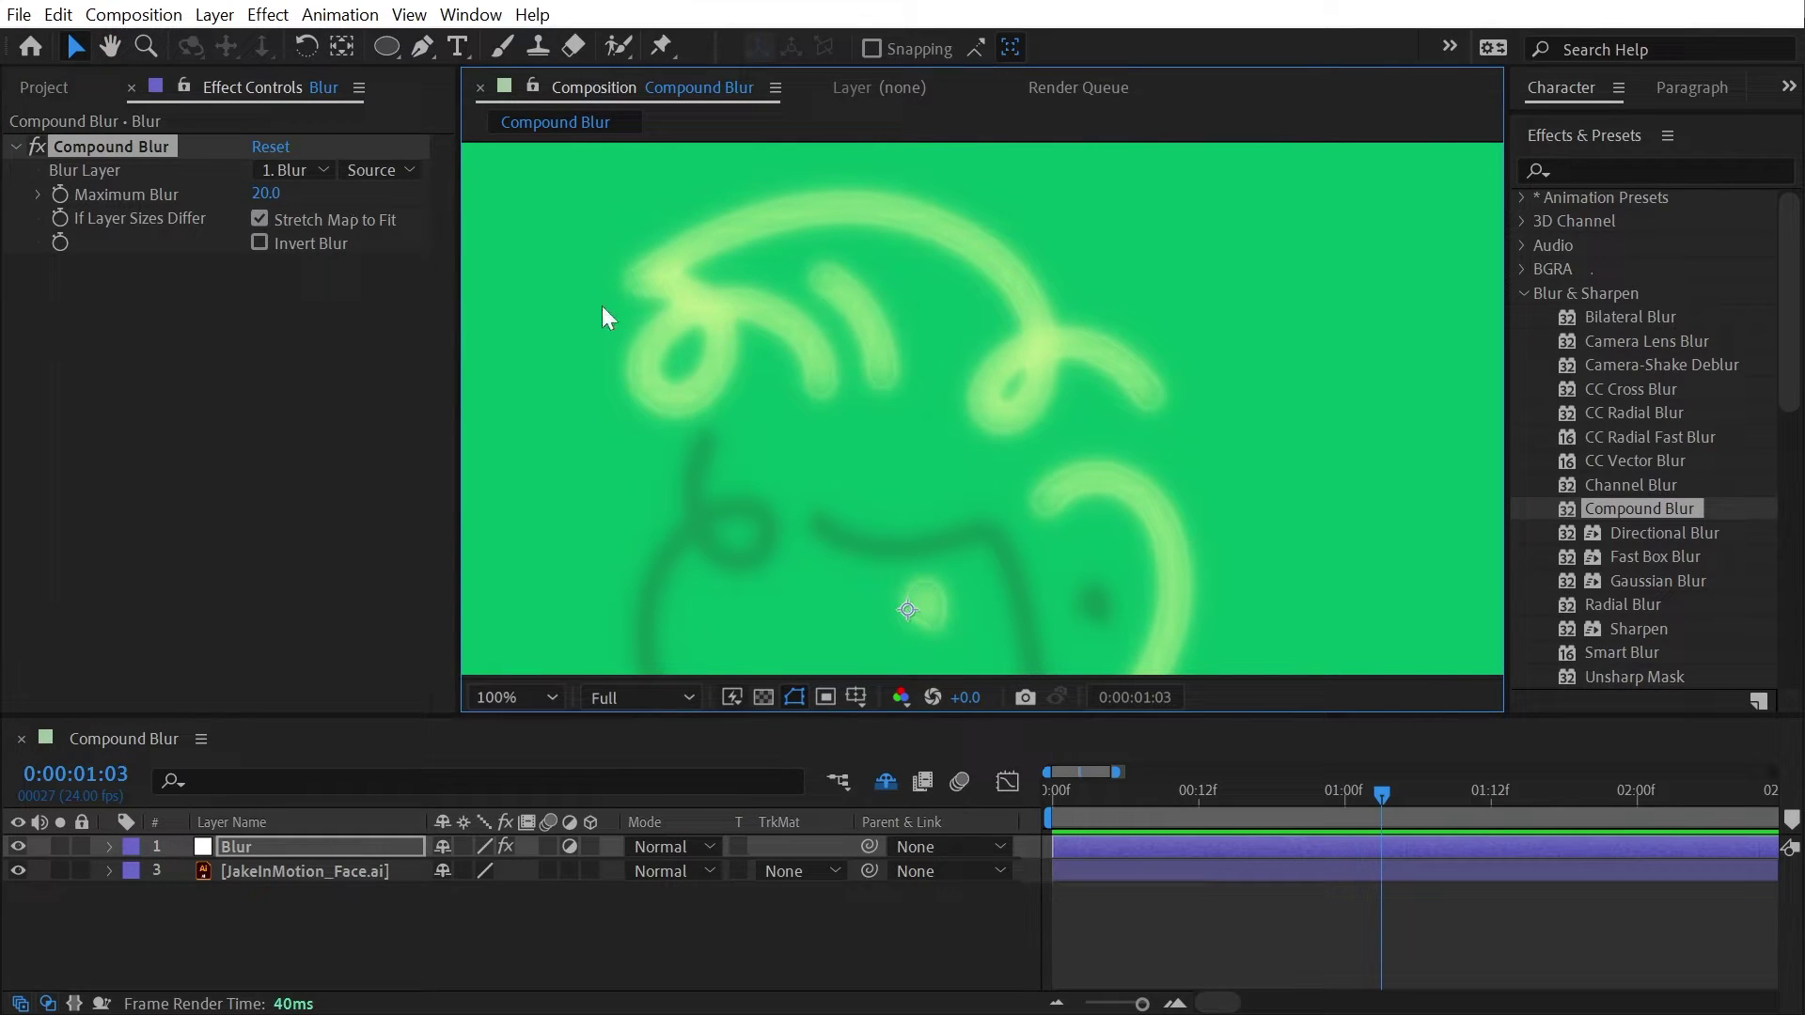
- Examine the layer choices for Compound Blur's Blur Layer without changing it, and view the whole composition
click(301, 172)
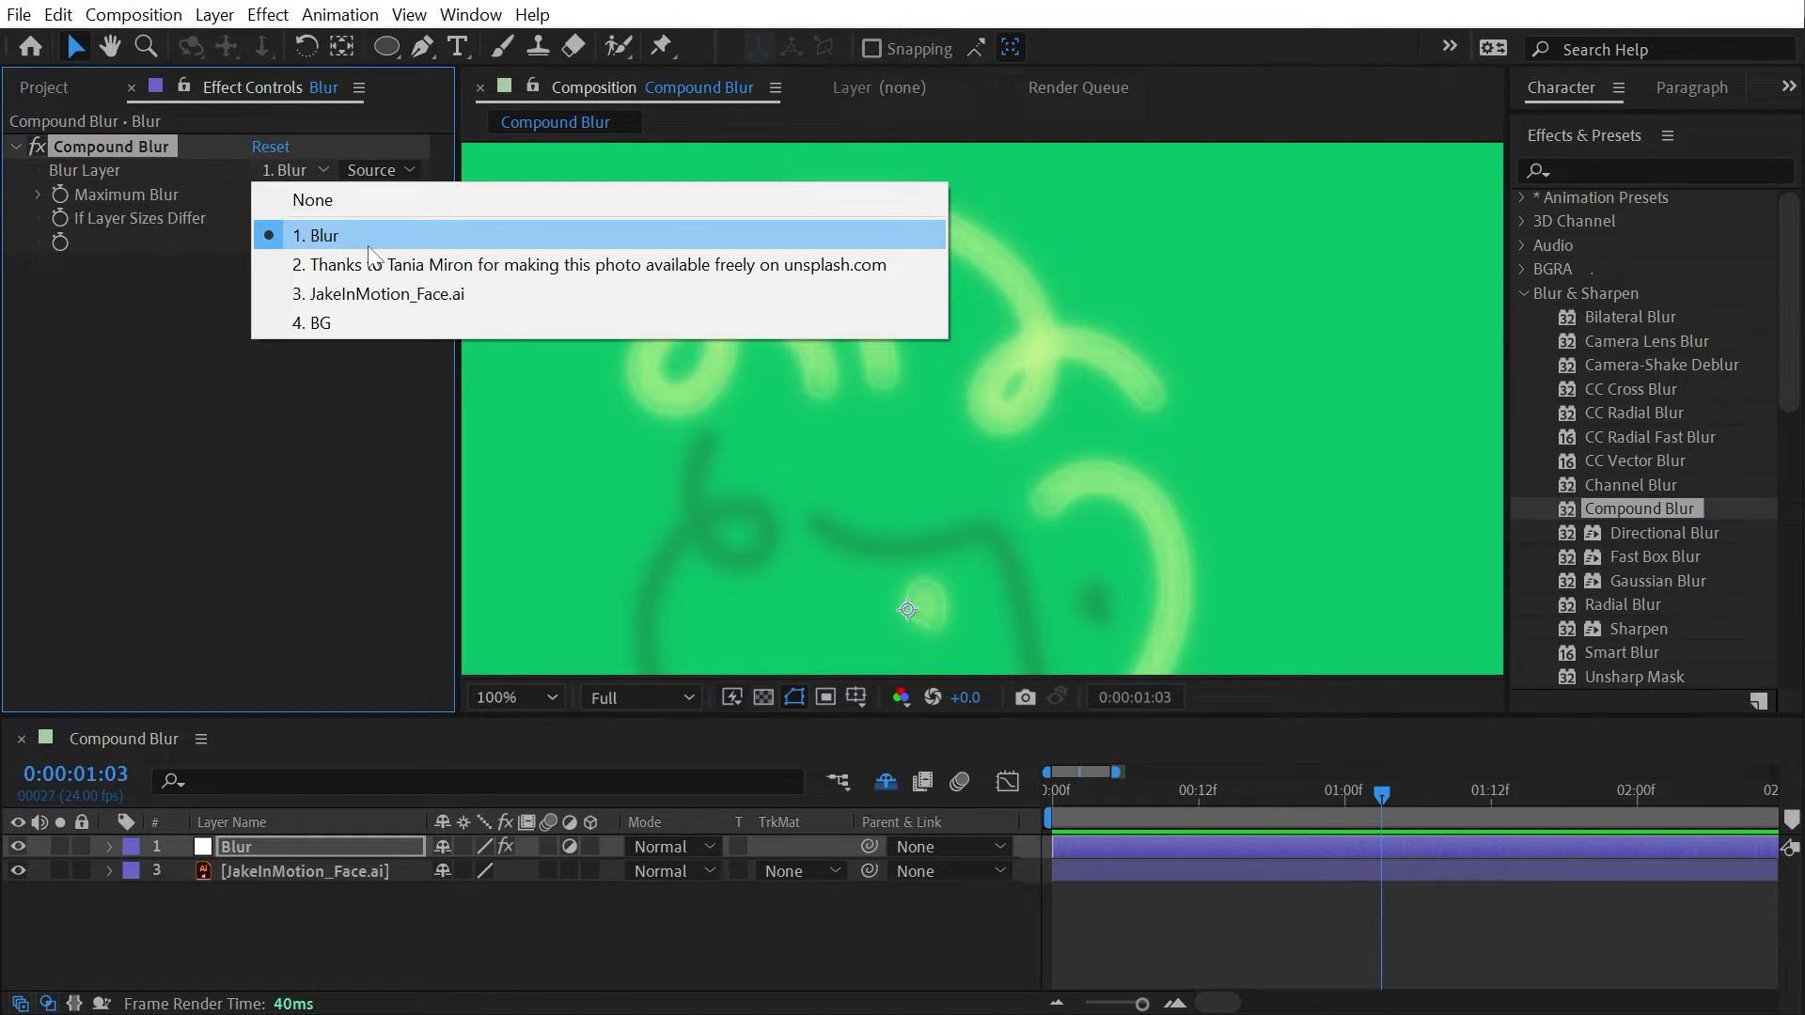
click(233, 851)
scroll(953, 551, down, 1)
drag(995, 570, 1023, 483)
key(v)
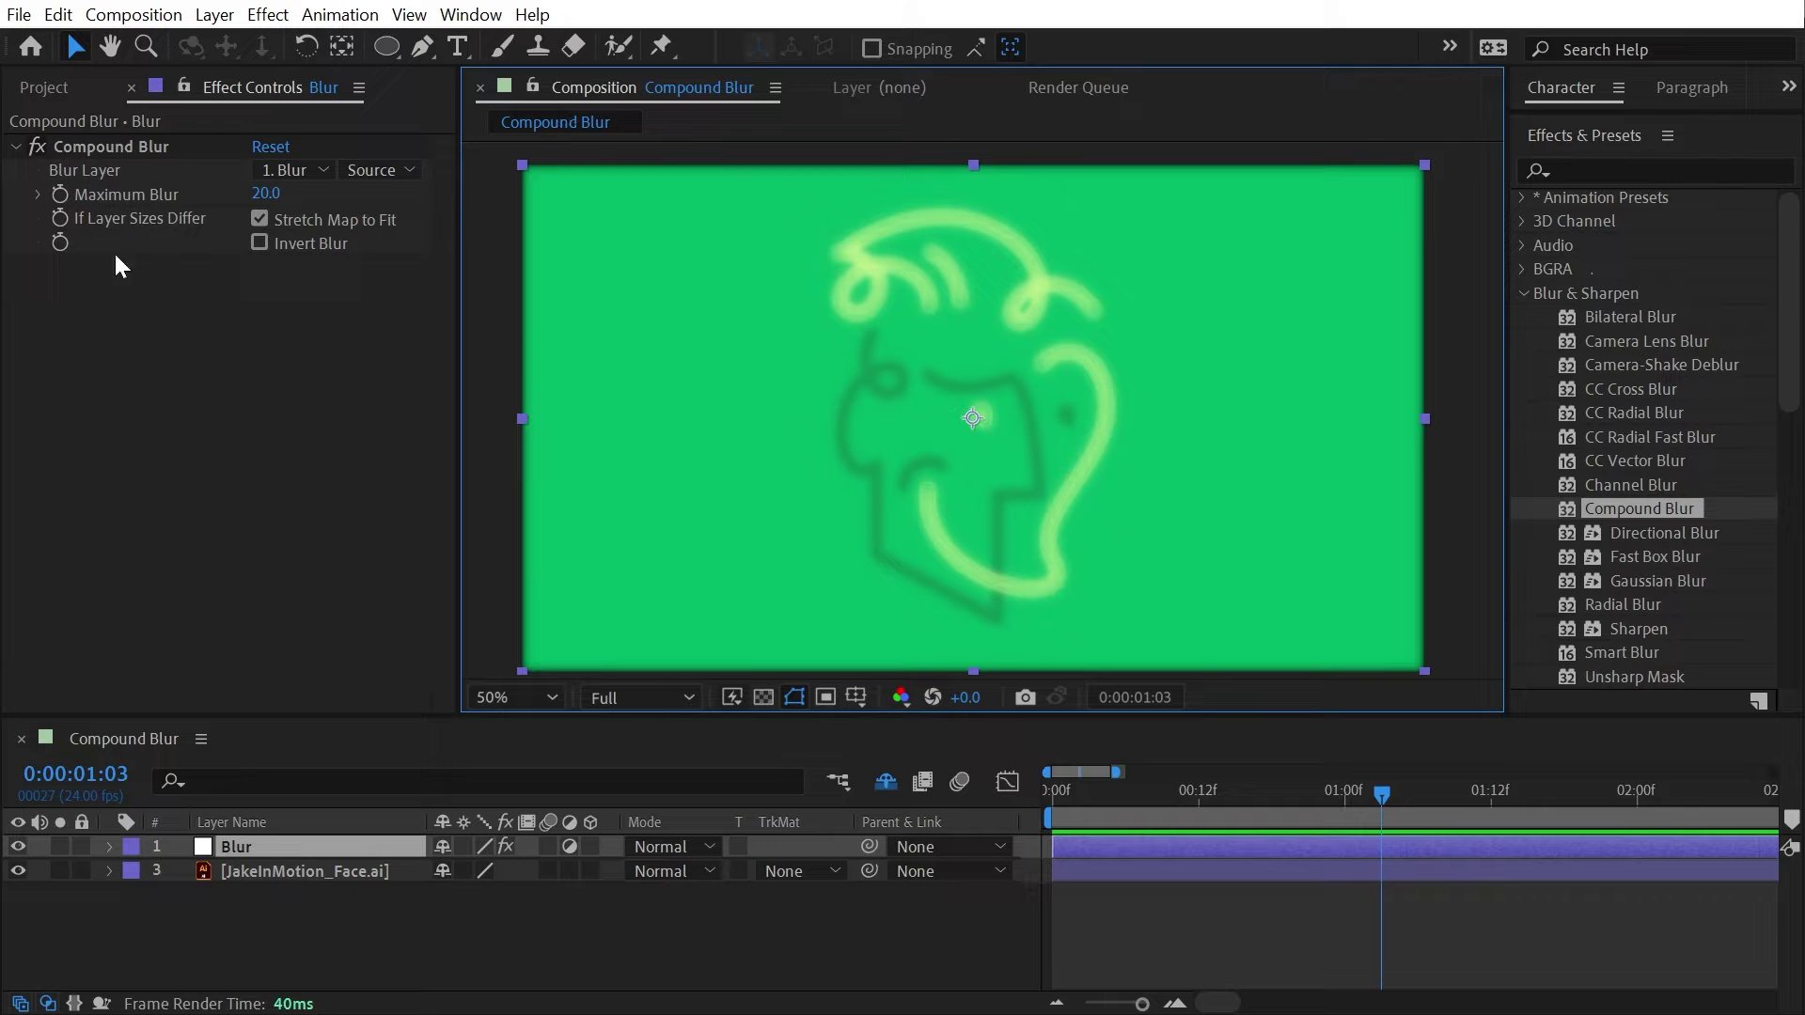
- Create a comp-size white solid named Blur Map and apply the Gradient Ramp effect to it
click(215, 14)
mouse_move(244, 45)
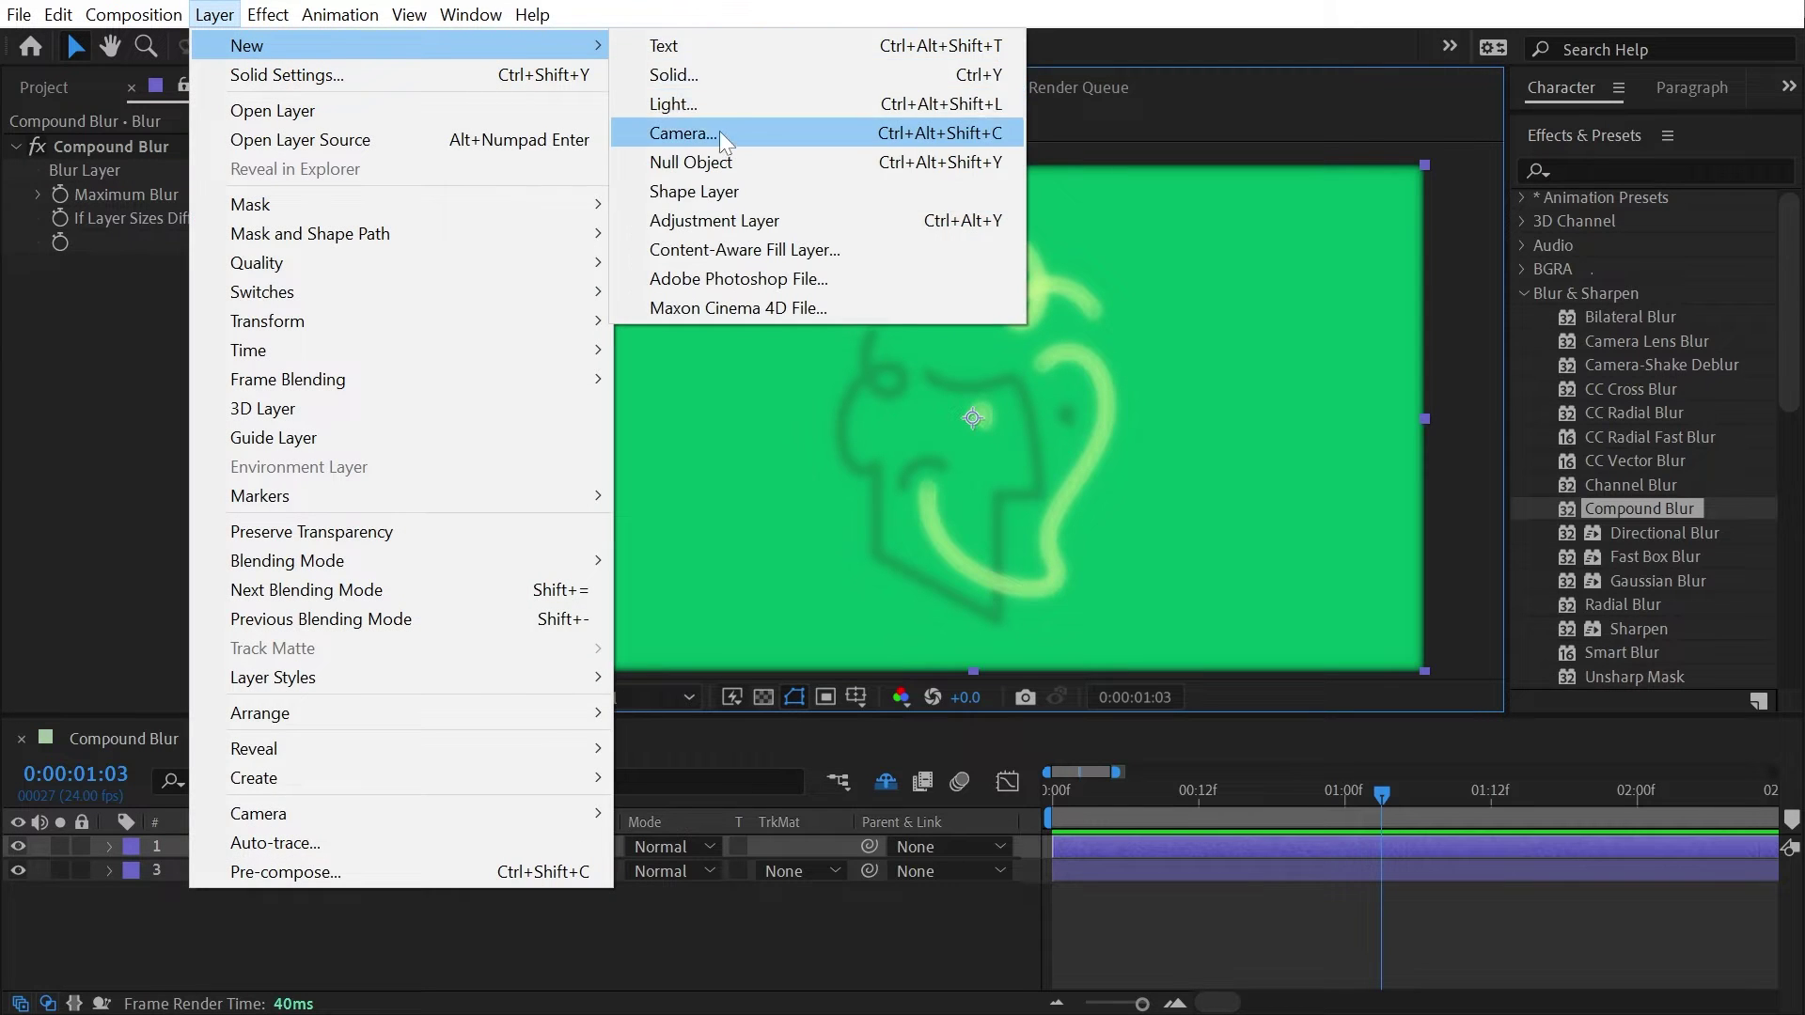
click(708, 71)
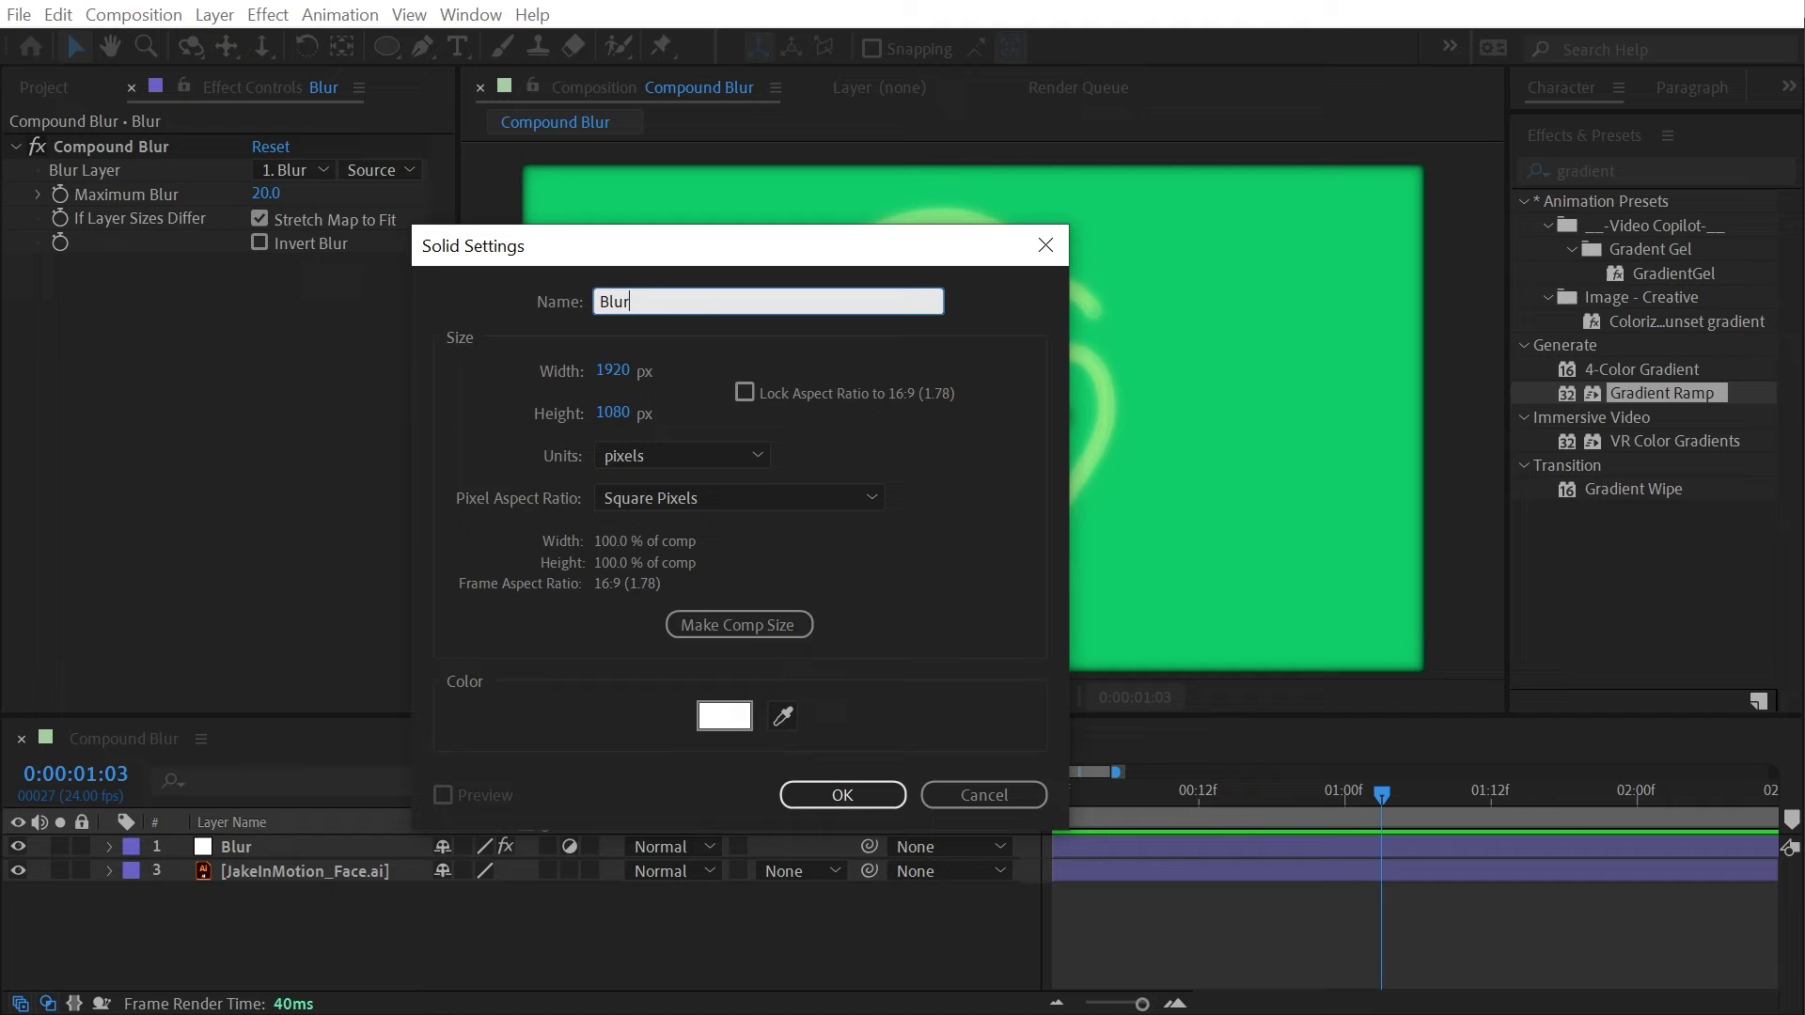
text(Map)
click(747, 618)
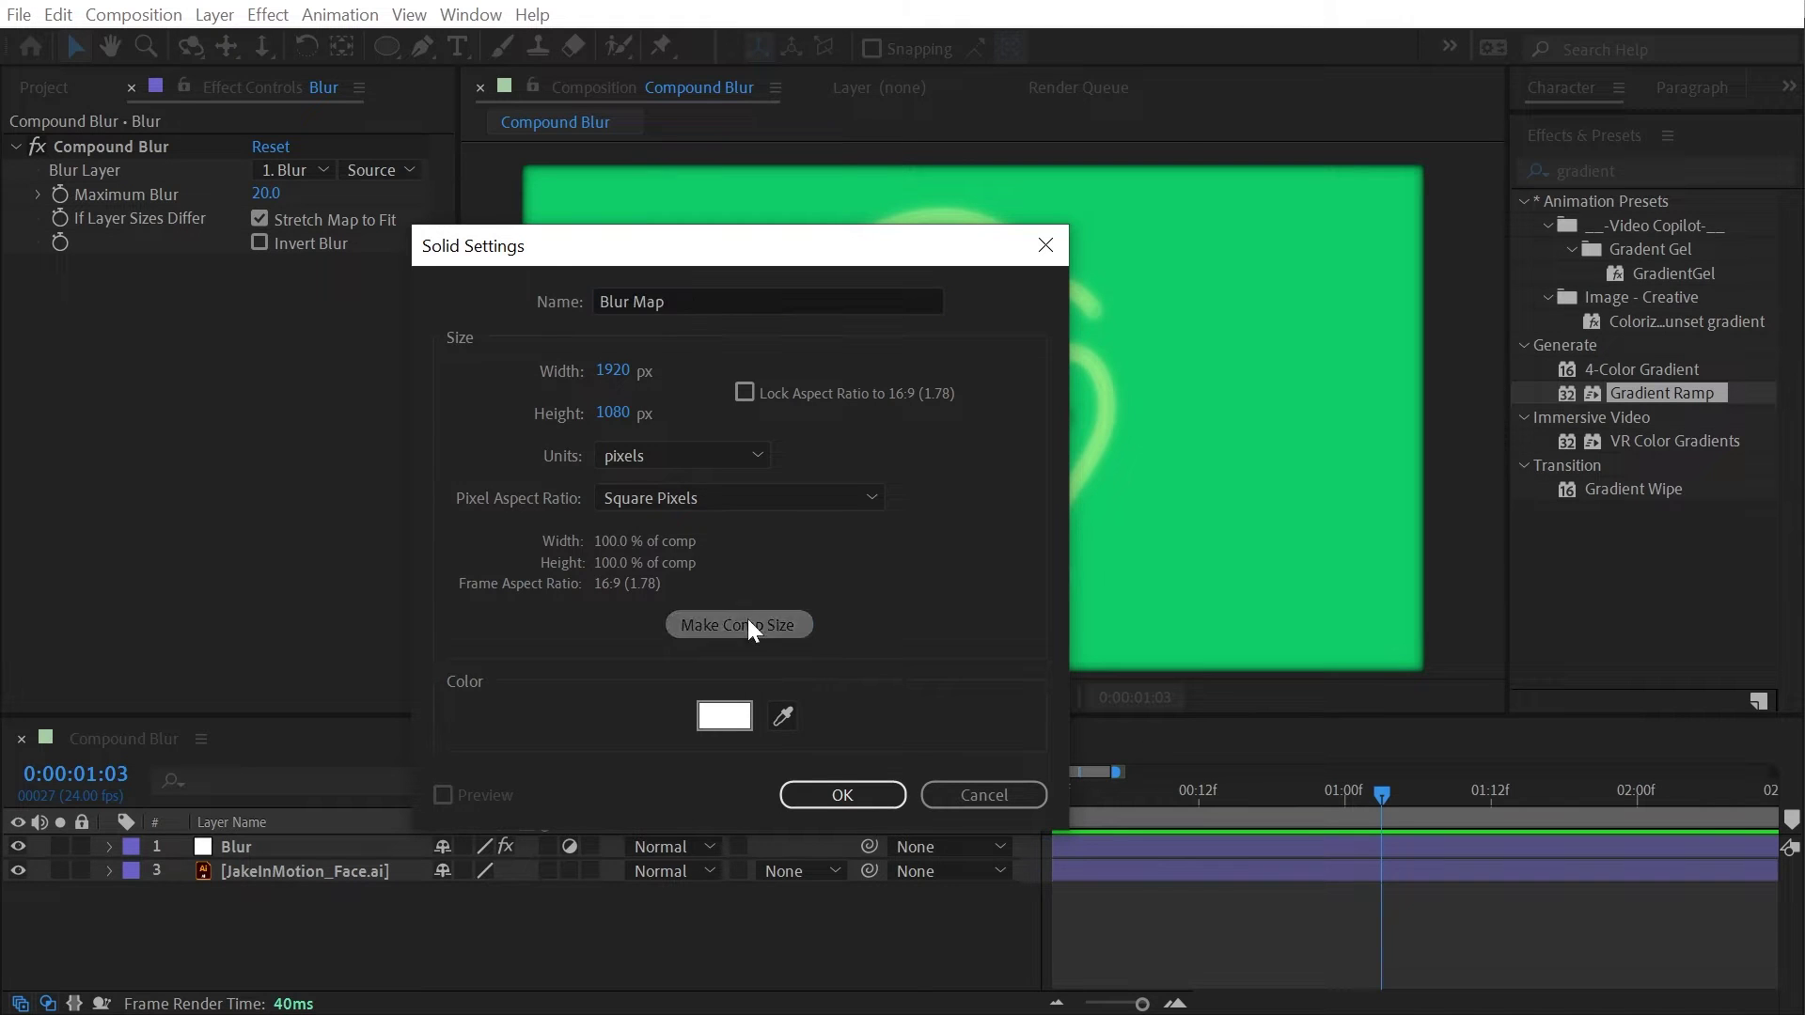
click(842, 791)
double_click(1673, 393)
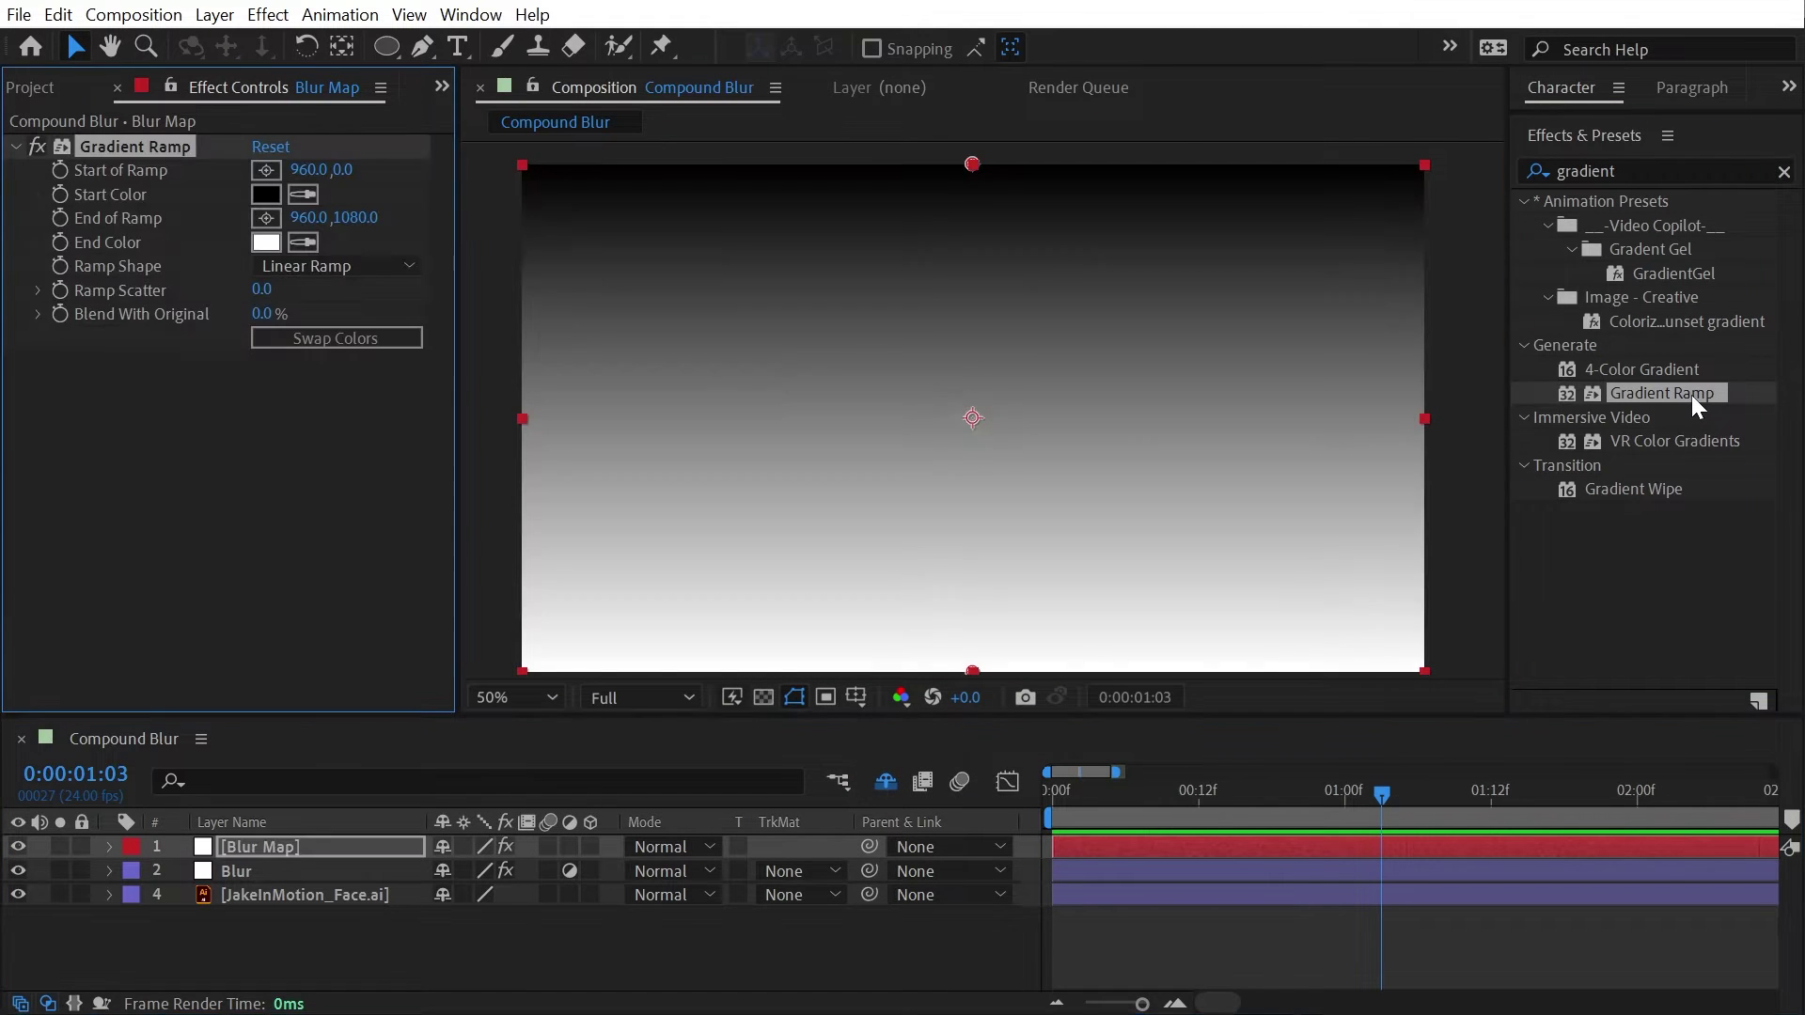
- Hide the Blur Map layer and set Compound Blur's Blur Layer to Blur Map, read with Effects & Masks
click(18, 846)
click(291, 871)
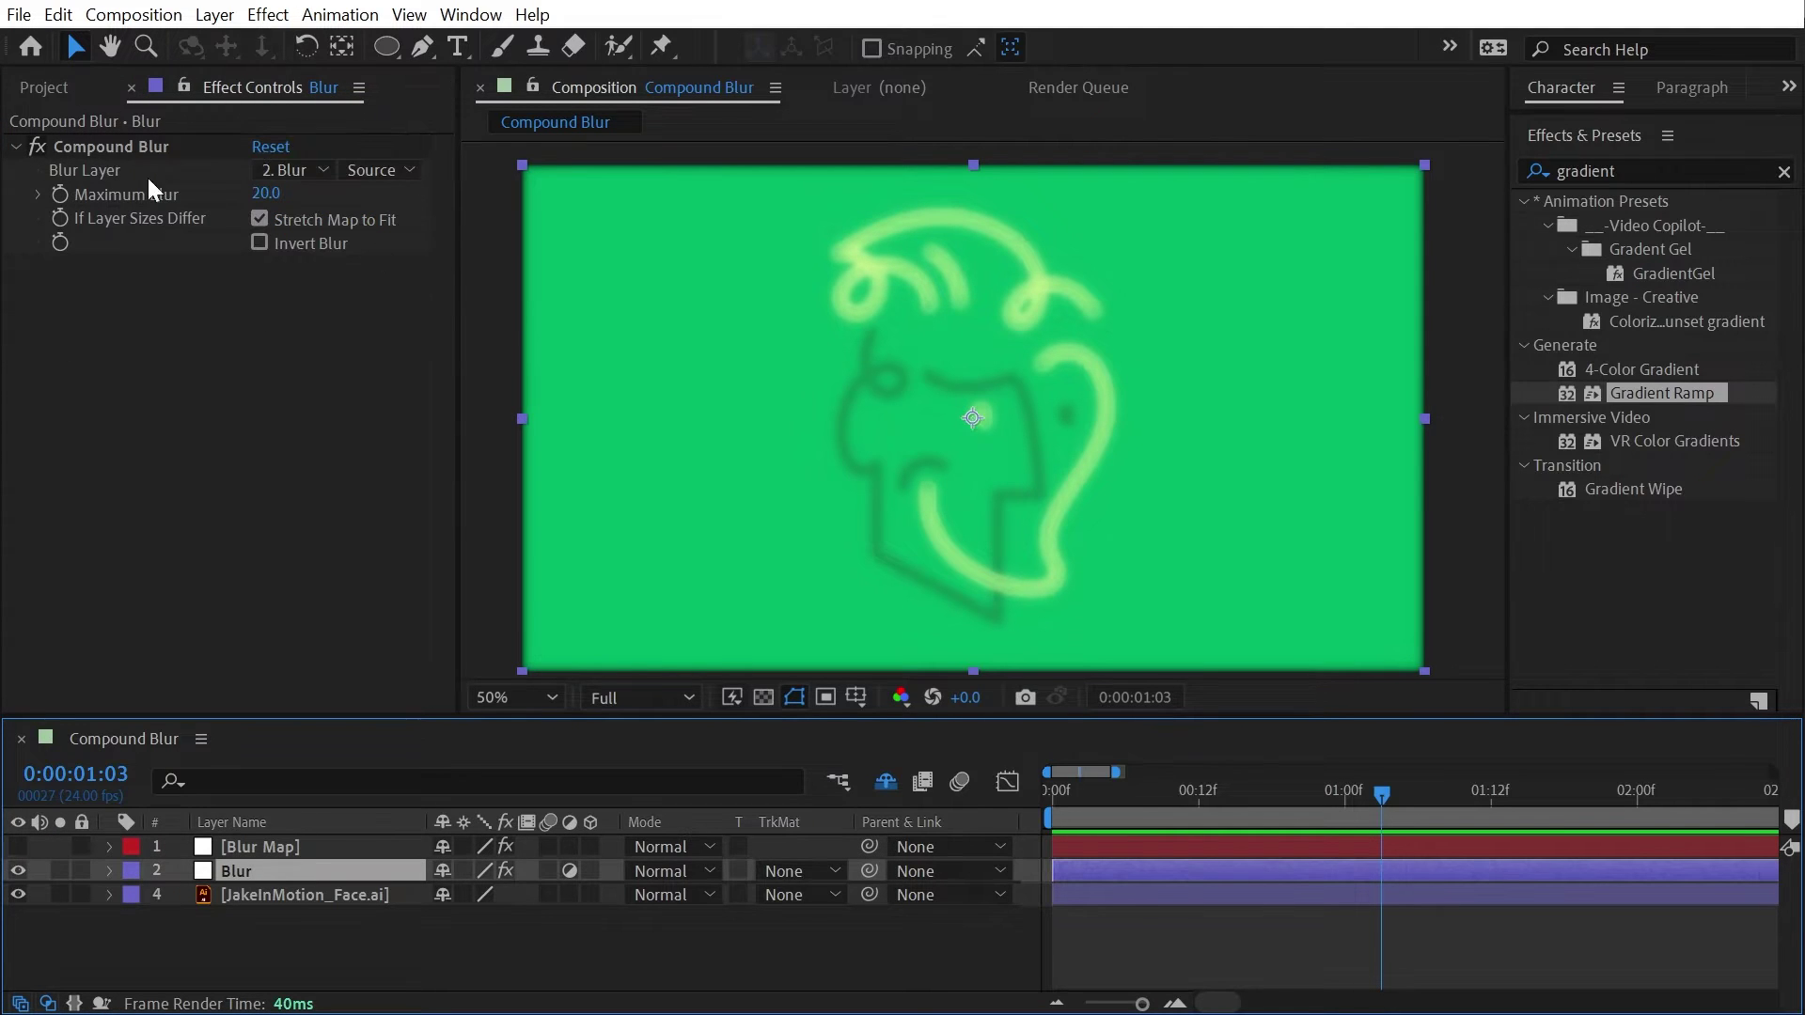
click(291, 170)
click(320, 232)
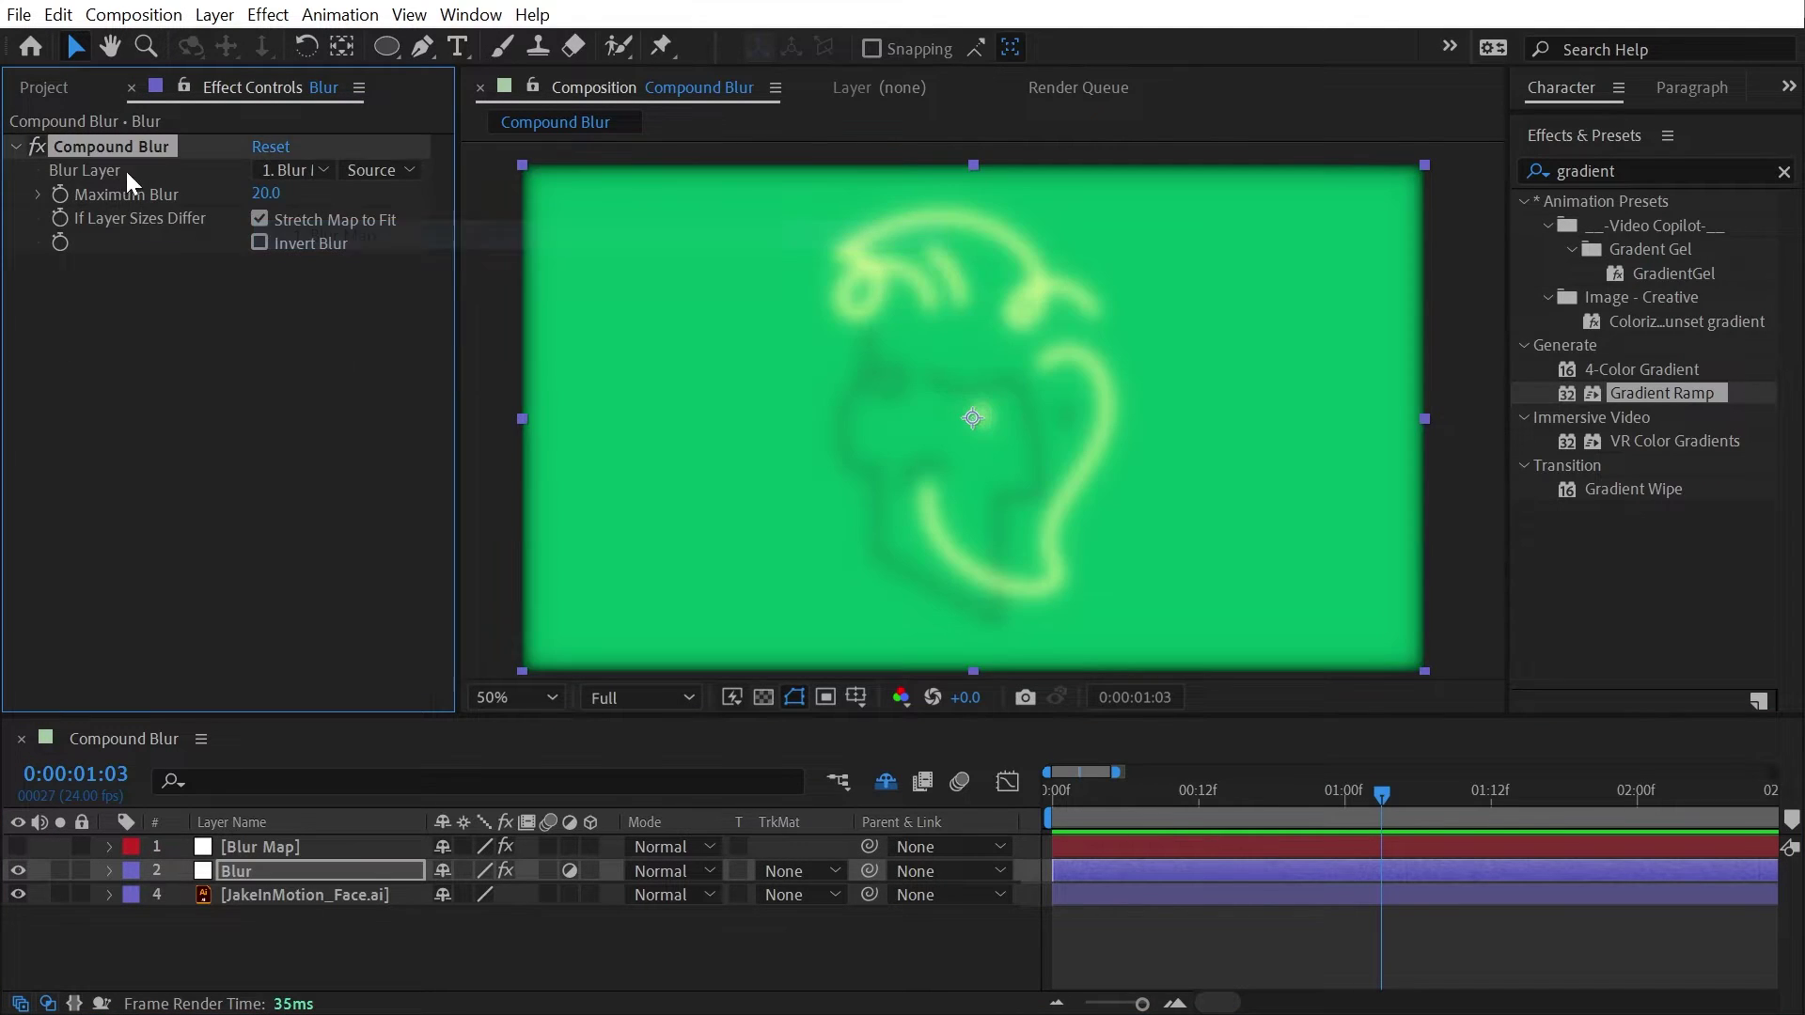
click(393, 175)
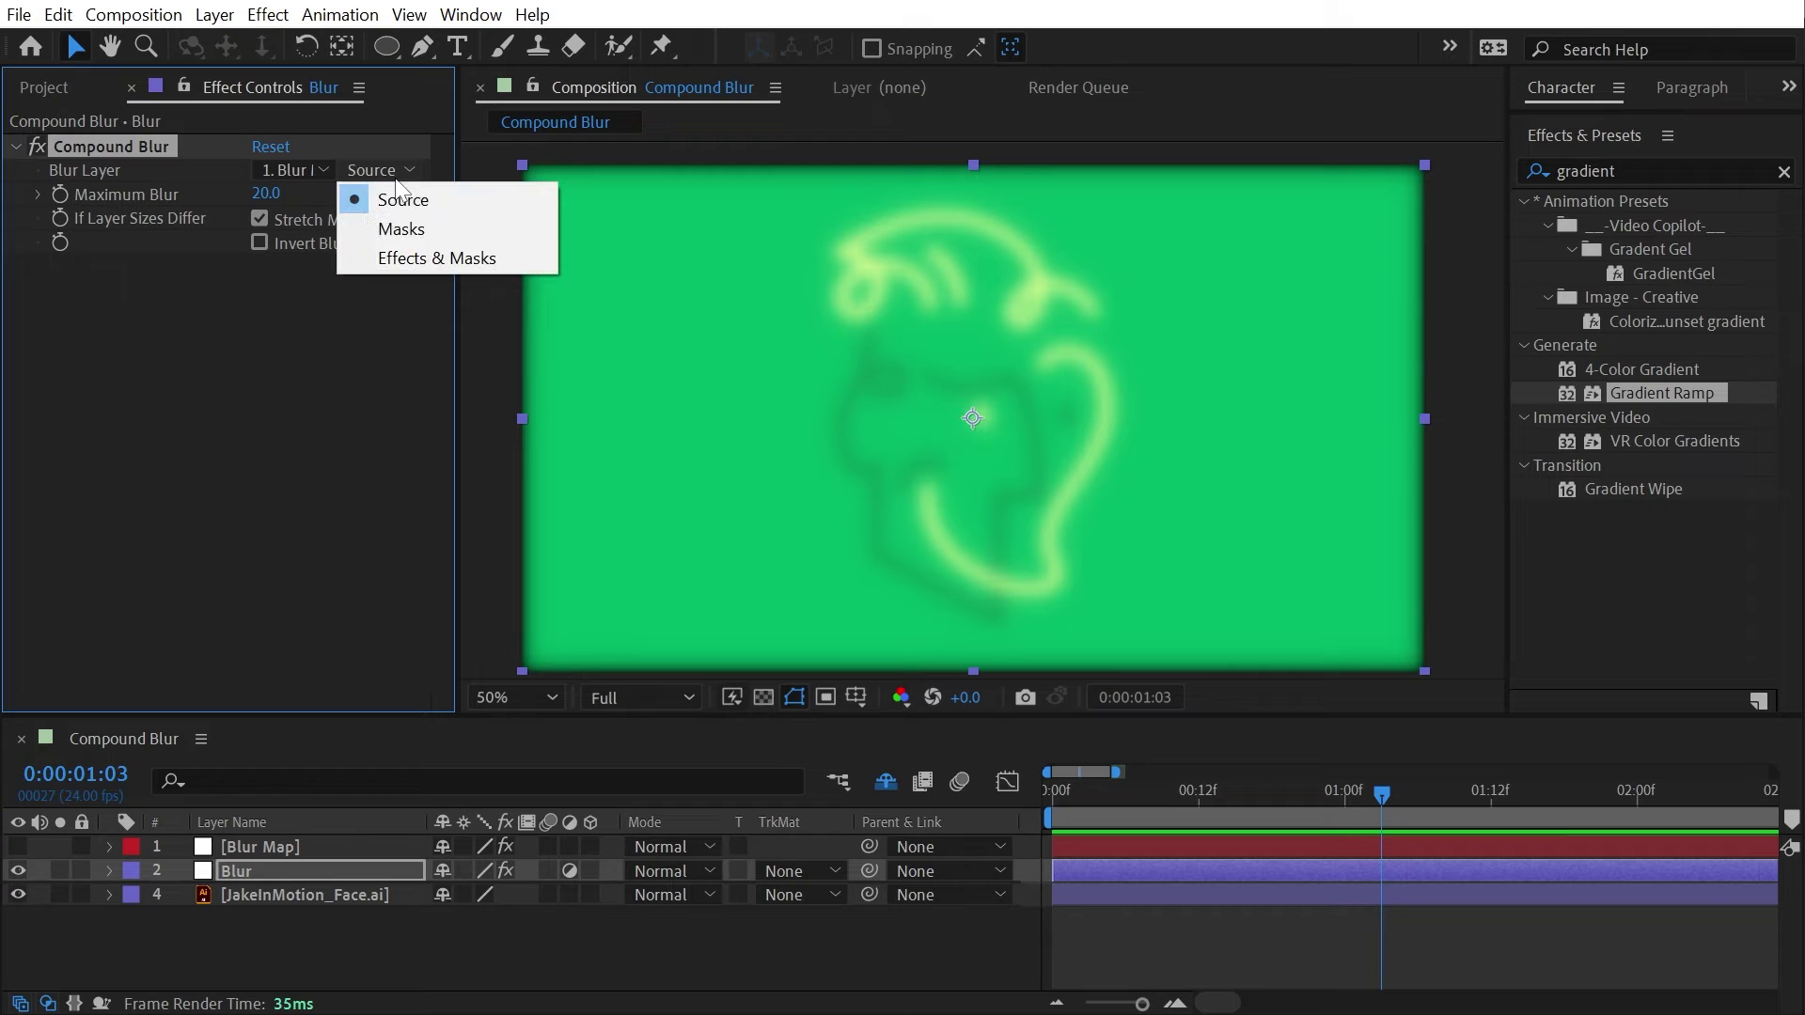
click(432, 258)
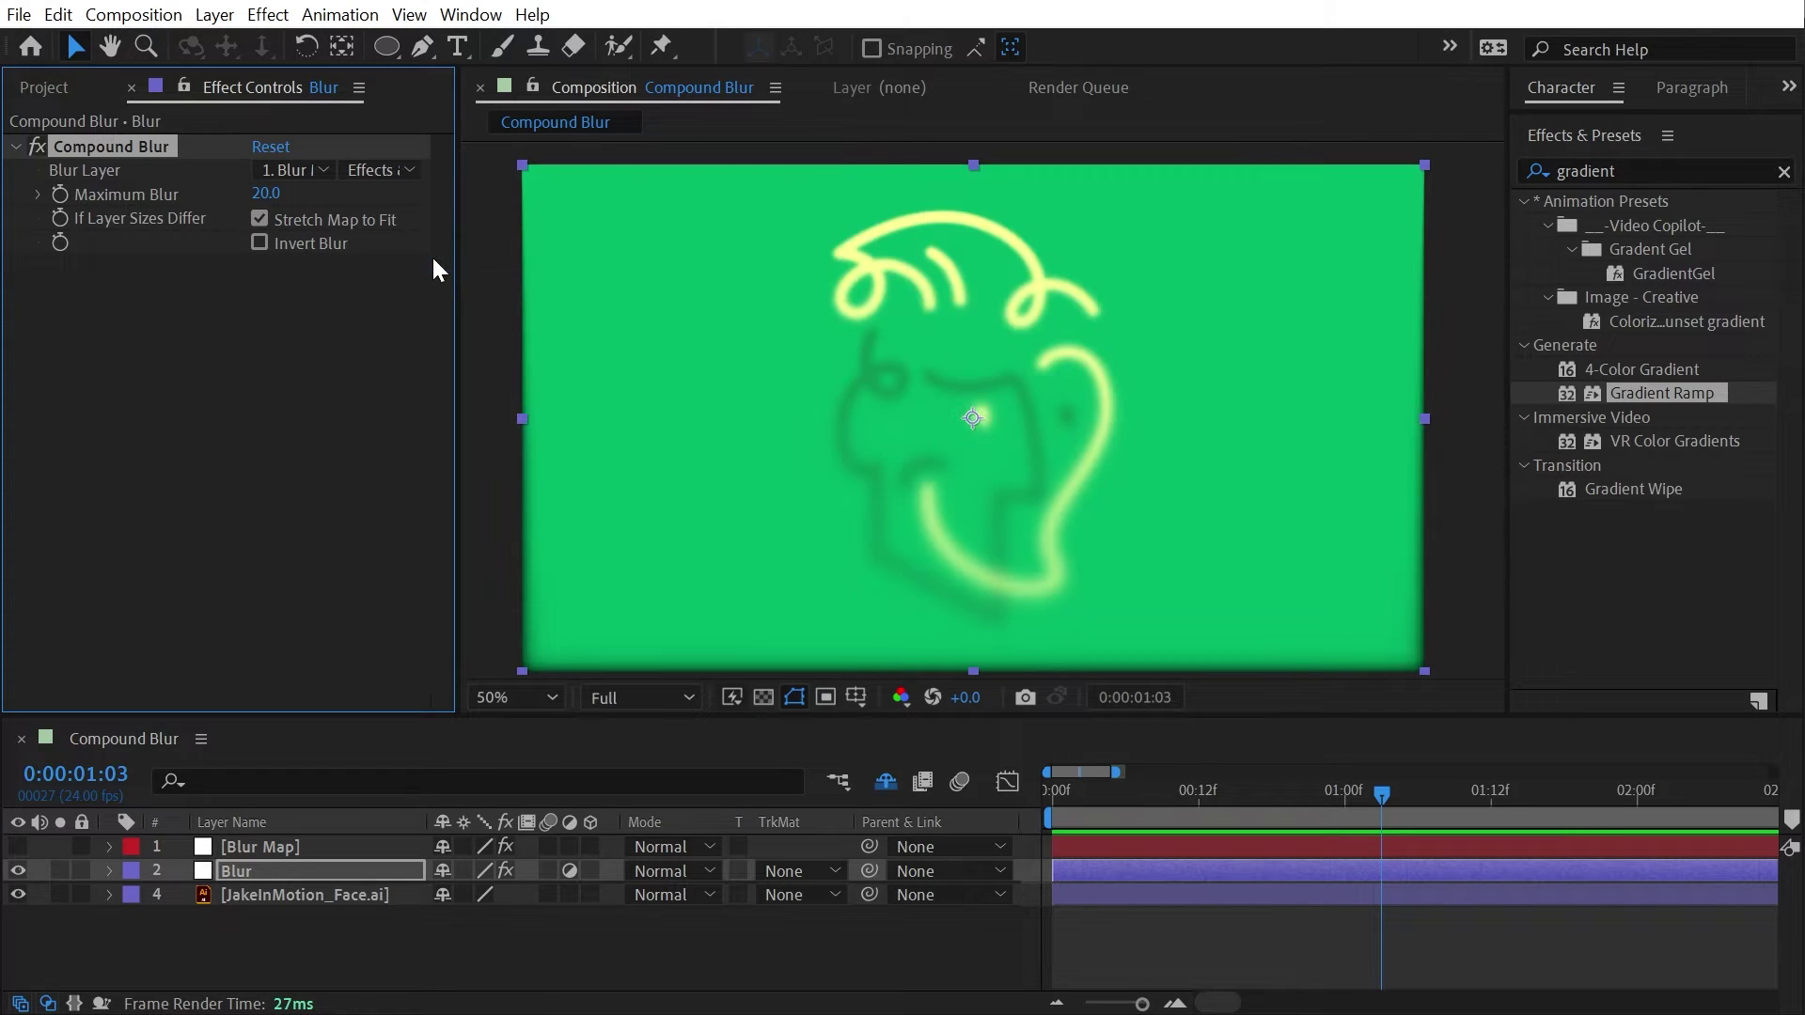
- Compare the Blur Map's gradient with the blurred artwork by showing the map temporarily
click(277, 847)
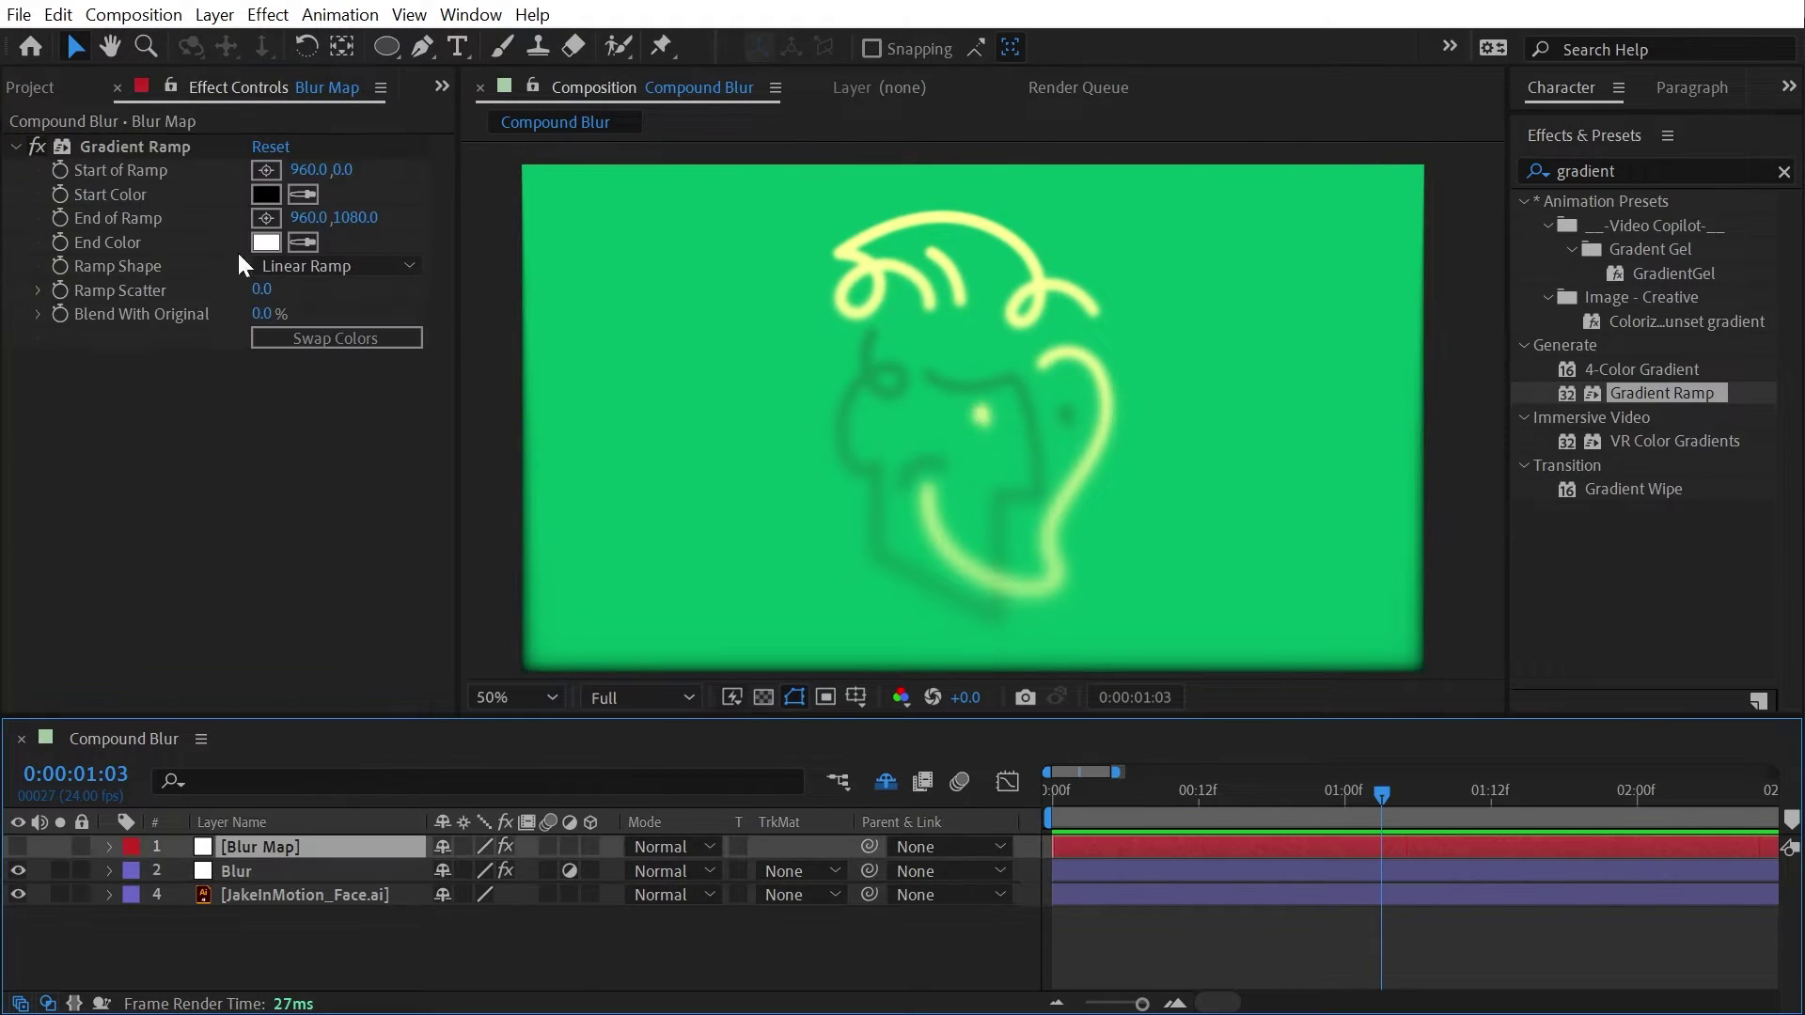
click(290, 871)
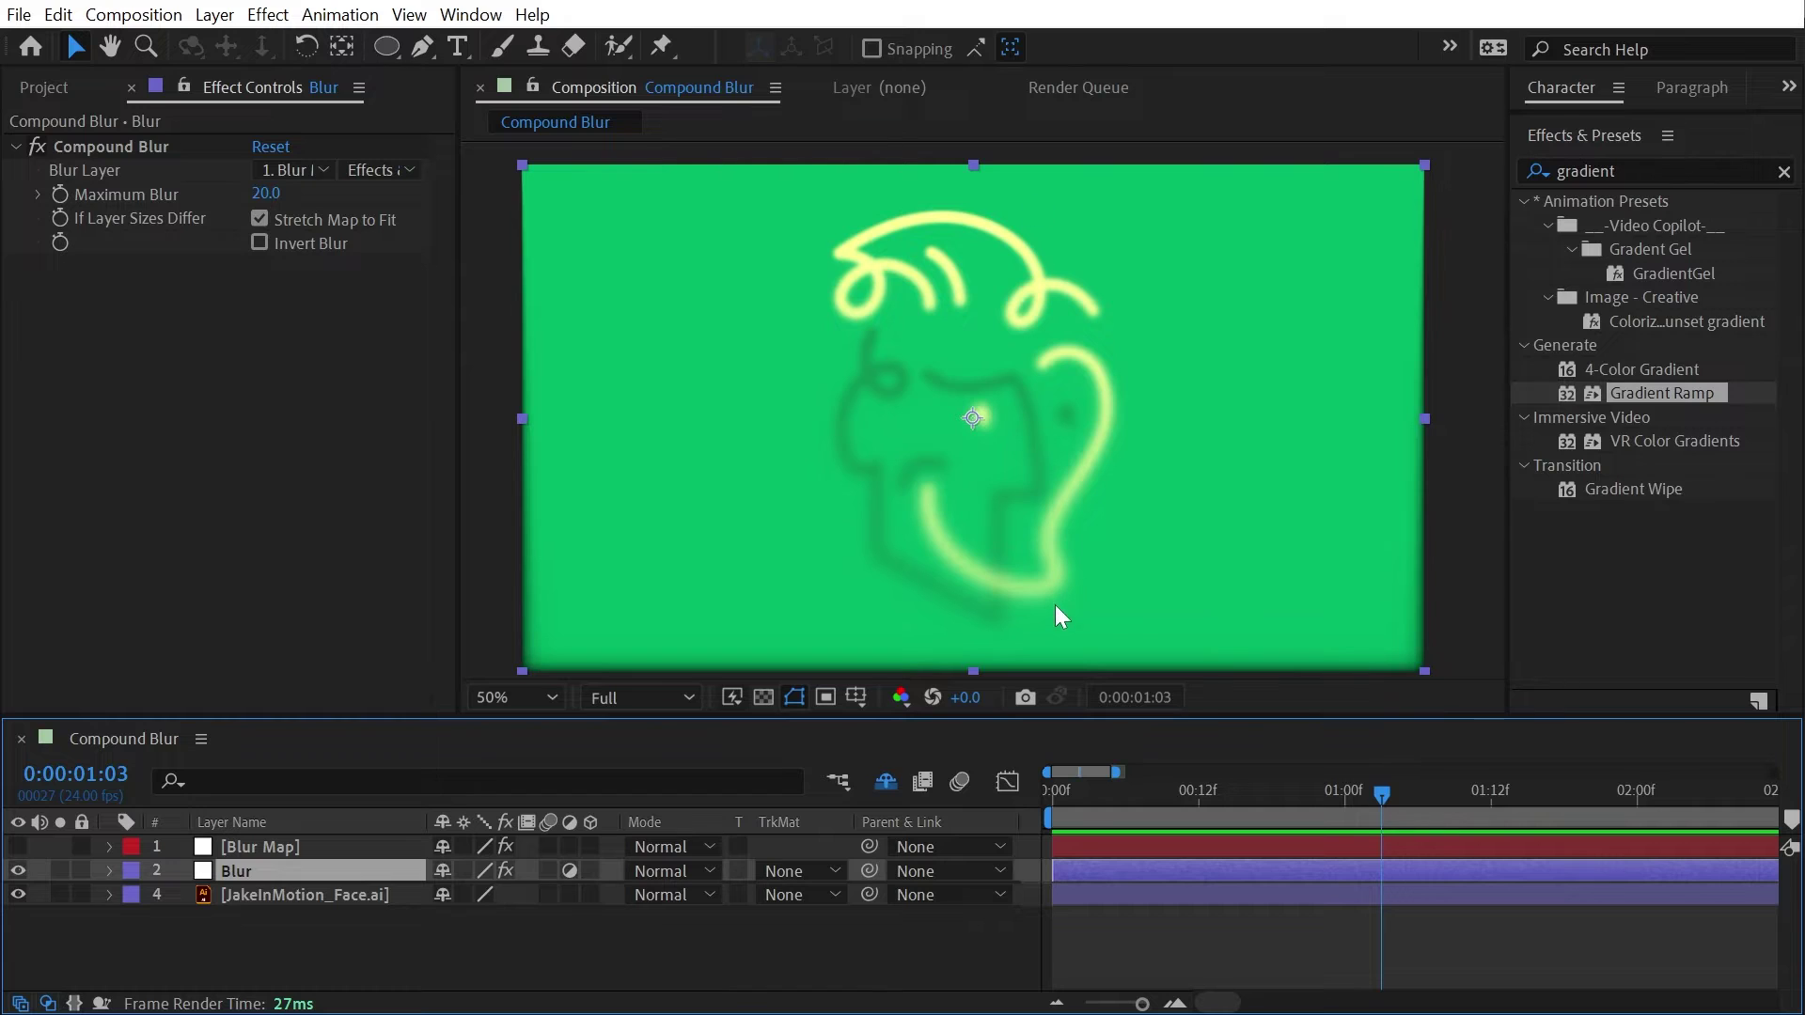
click(18, 847)
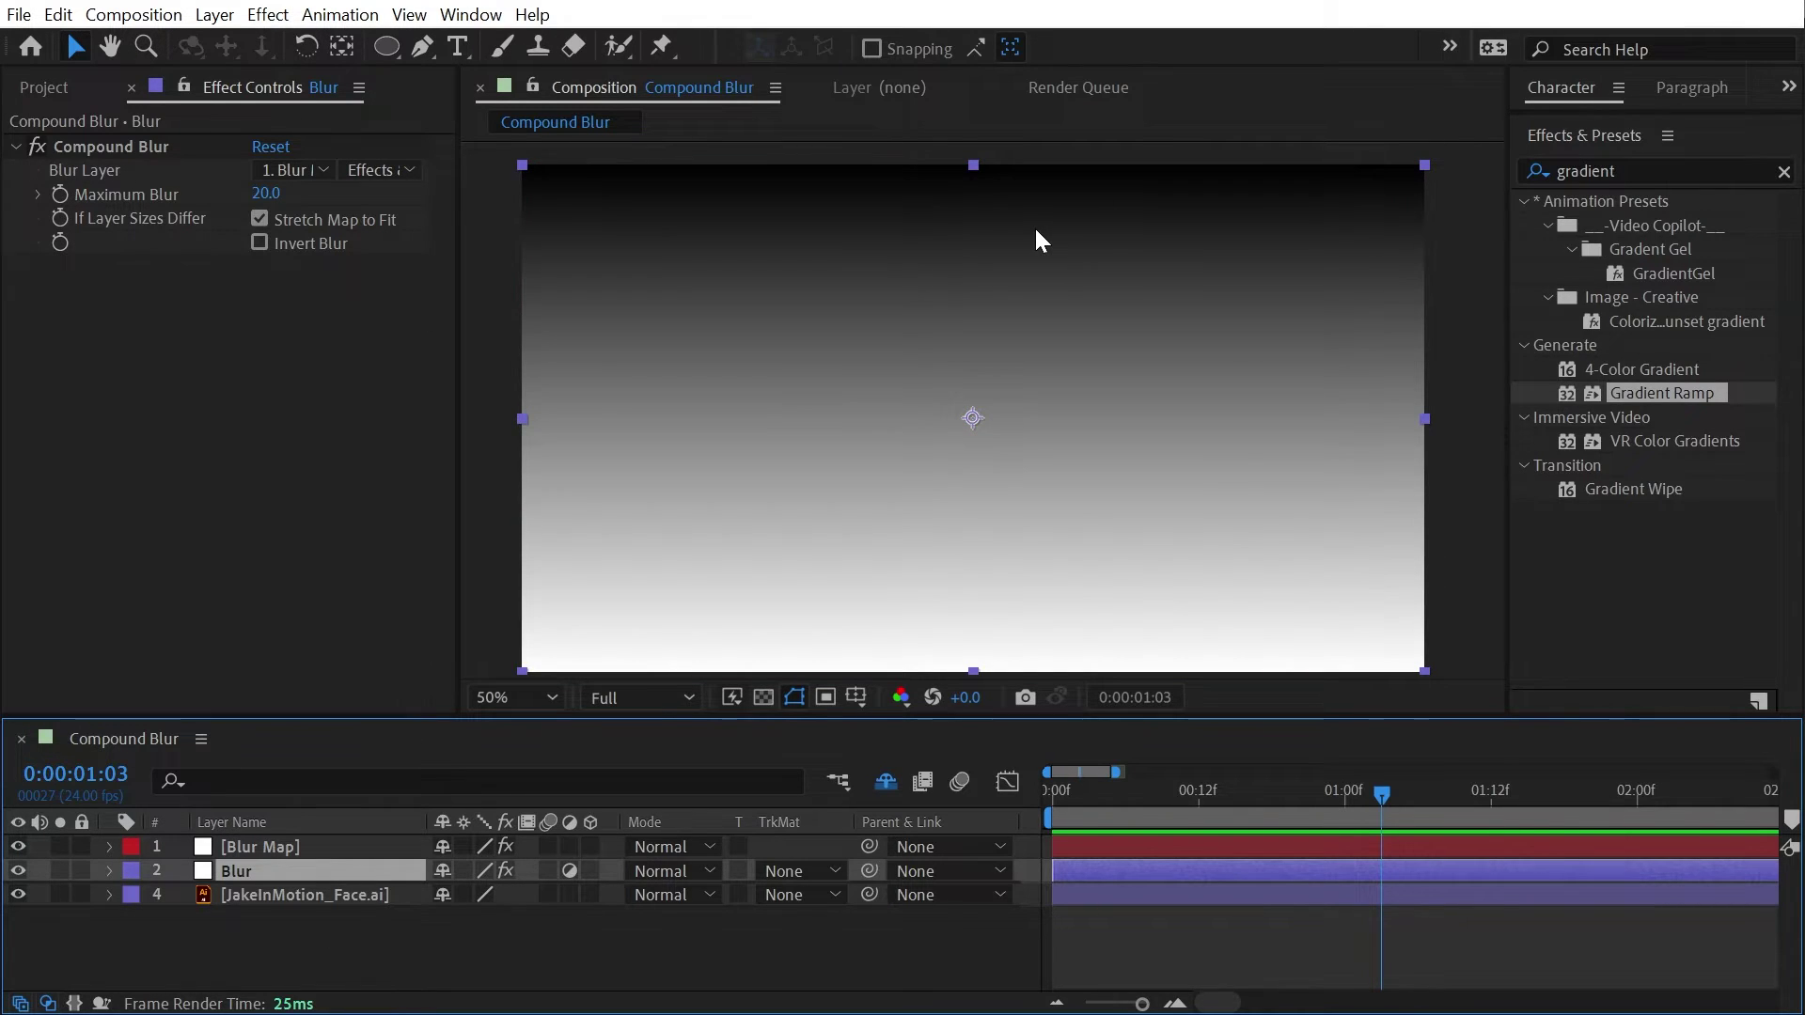
click(18, 847)
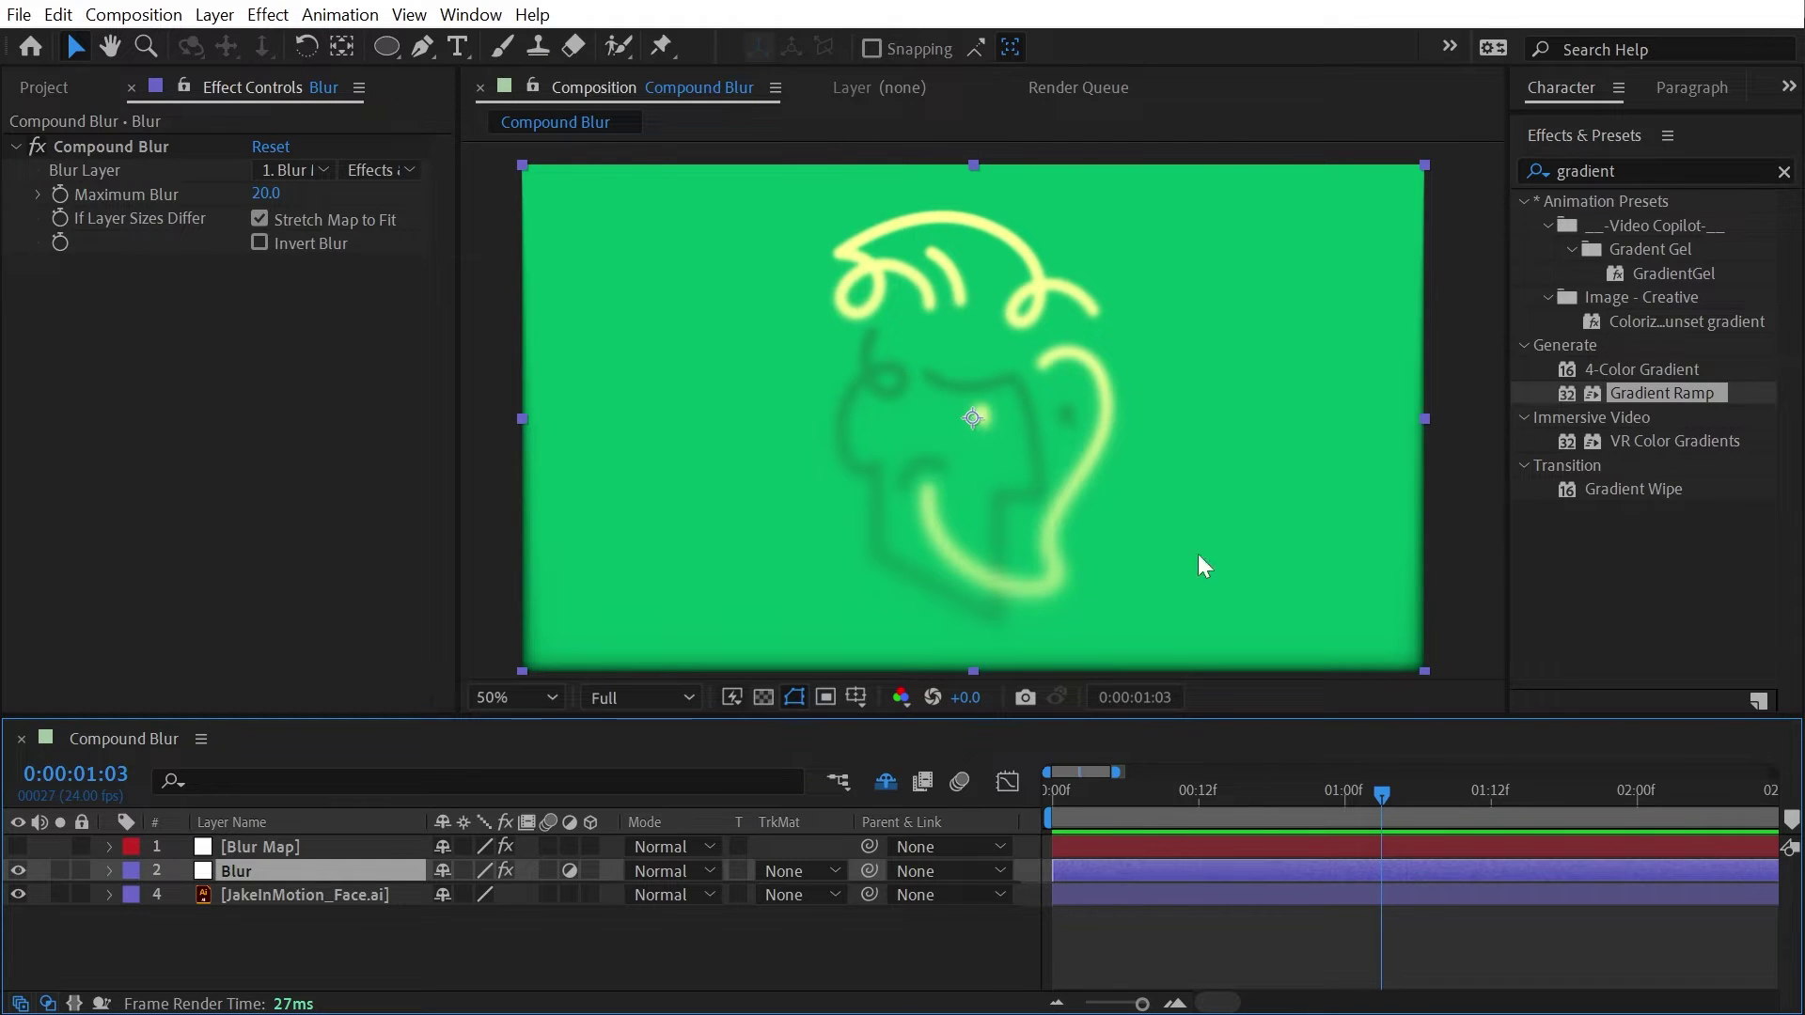
- Reposition the Blur Map's Gradient Ramp across the face, starting at about 959, 493 and ending at about 1270, 501
click(265, 848)
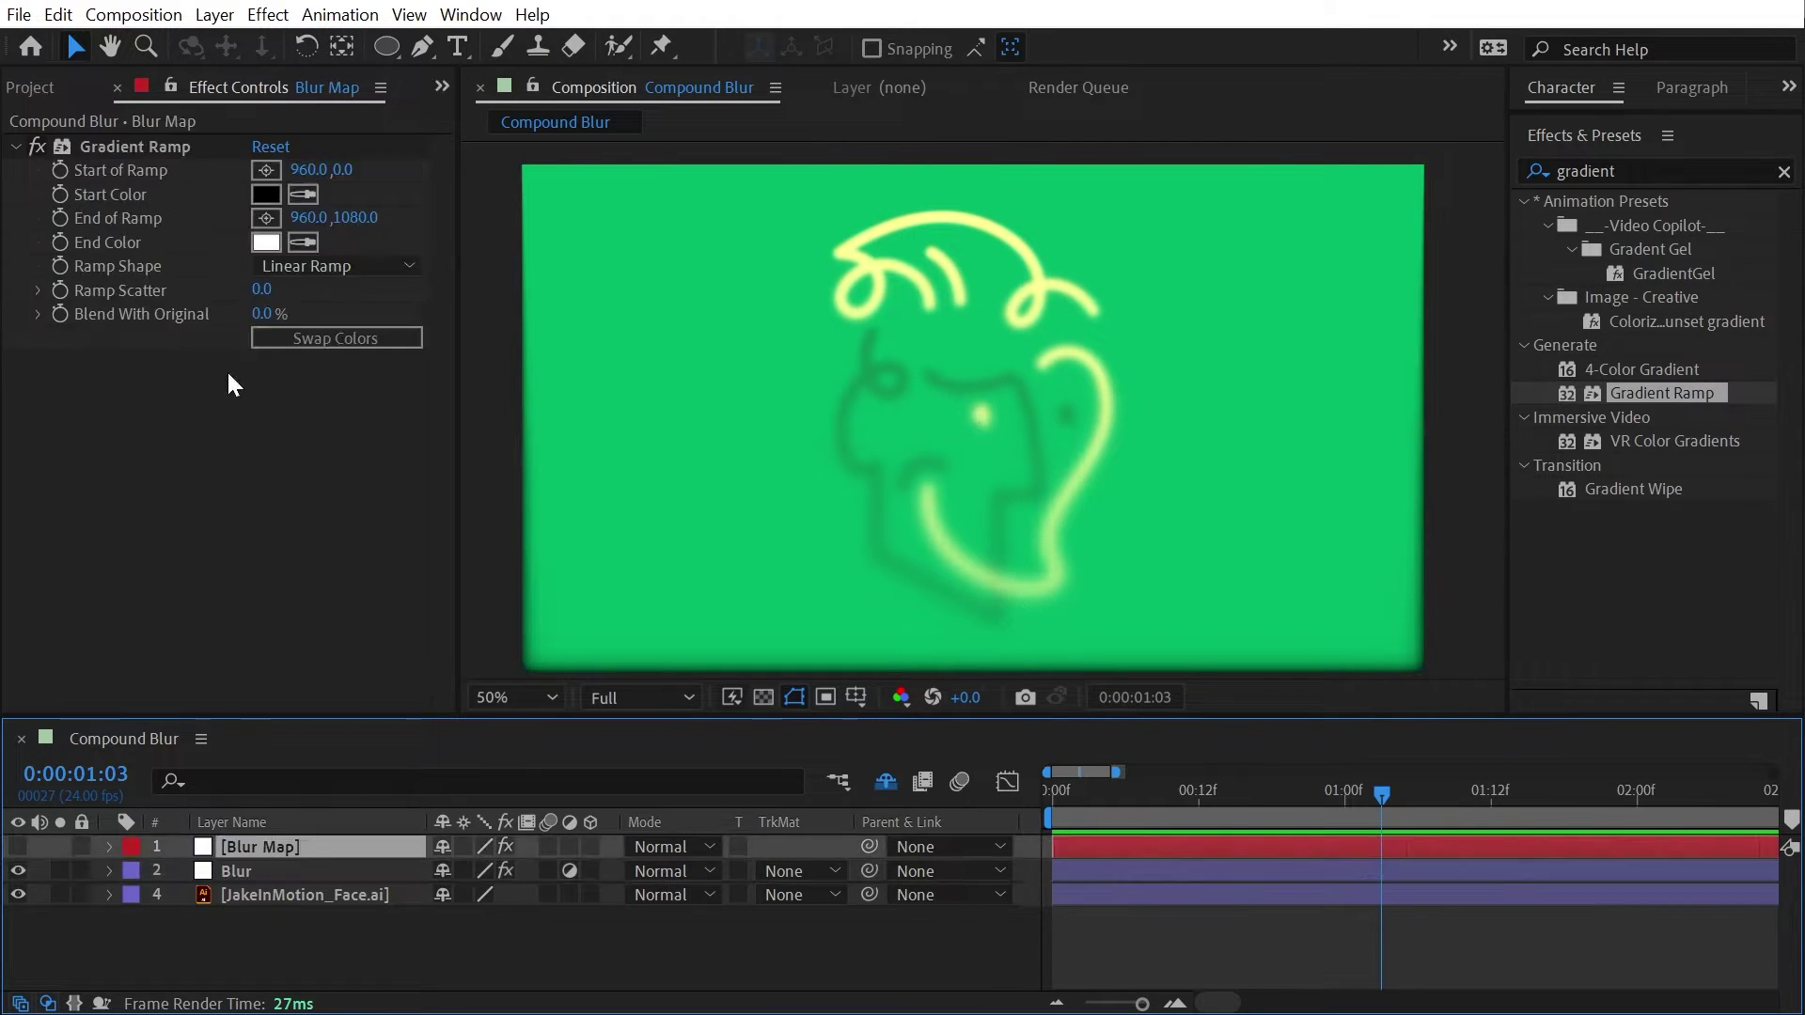
click(109, 145)
drag(972, 164, 857, 348)
drag(972, 670, 1028, 369)
drag(851, 351, 838, 370)
click(17, 846)
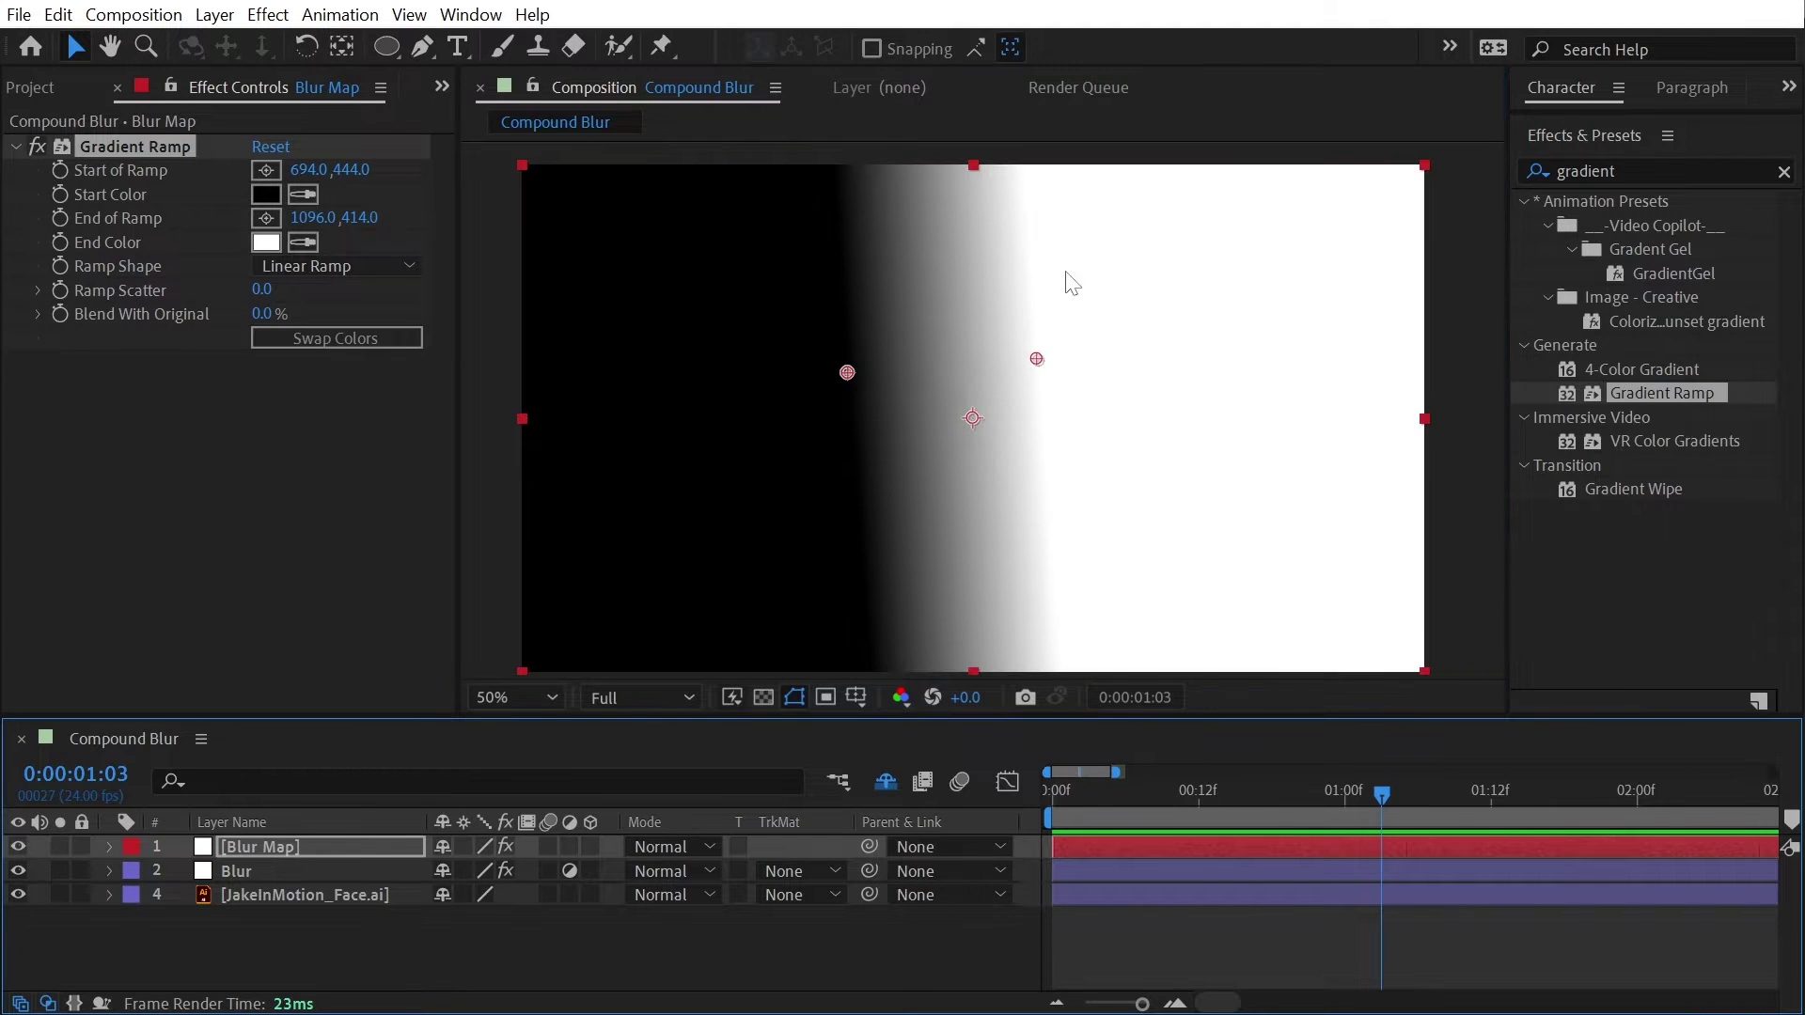
click(17, 846)
drag(1036, 358, 1145, 361)
key(period)
drag(725, 342, 968, 387)
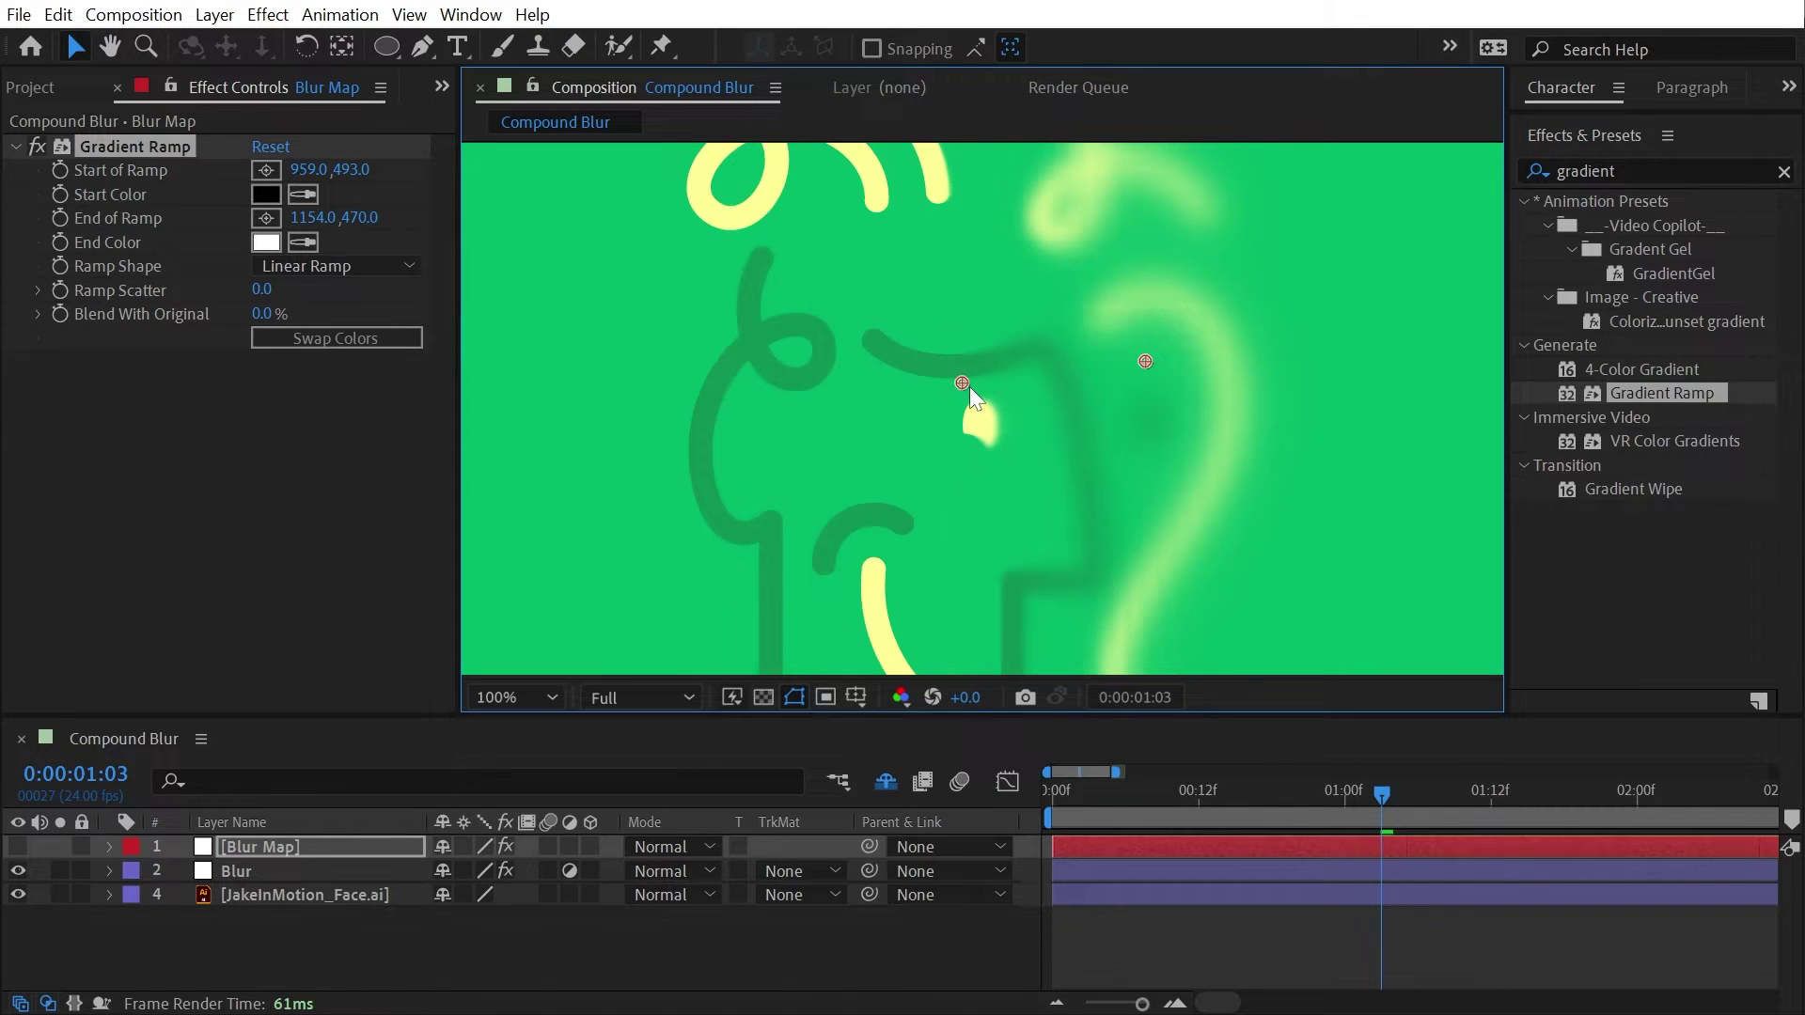
drag(1149, 365, 1250, 390)
key(comma)
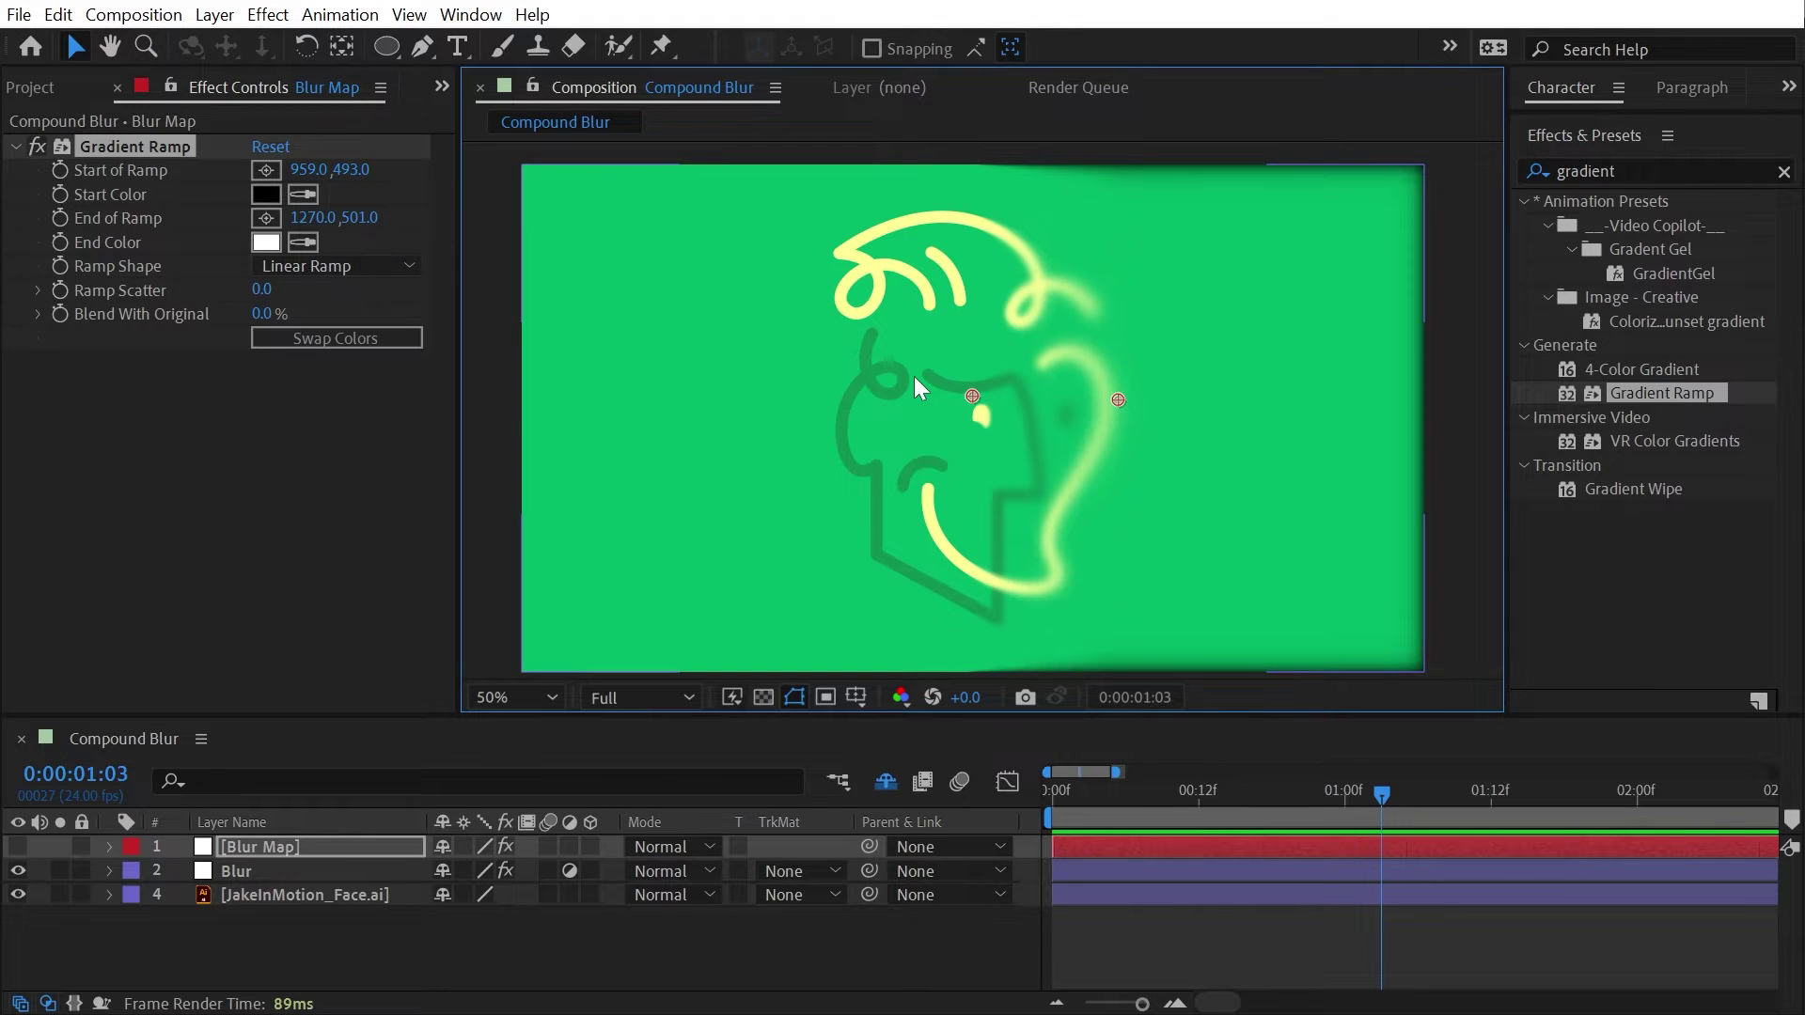
- Set the Maximum Blur of the Blur layer's Compound Blur effect to 24
click(914, 376)
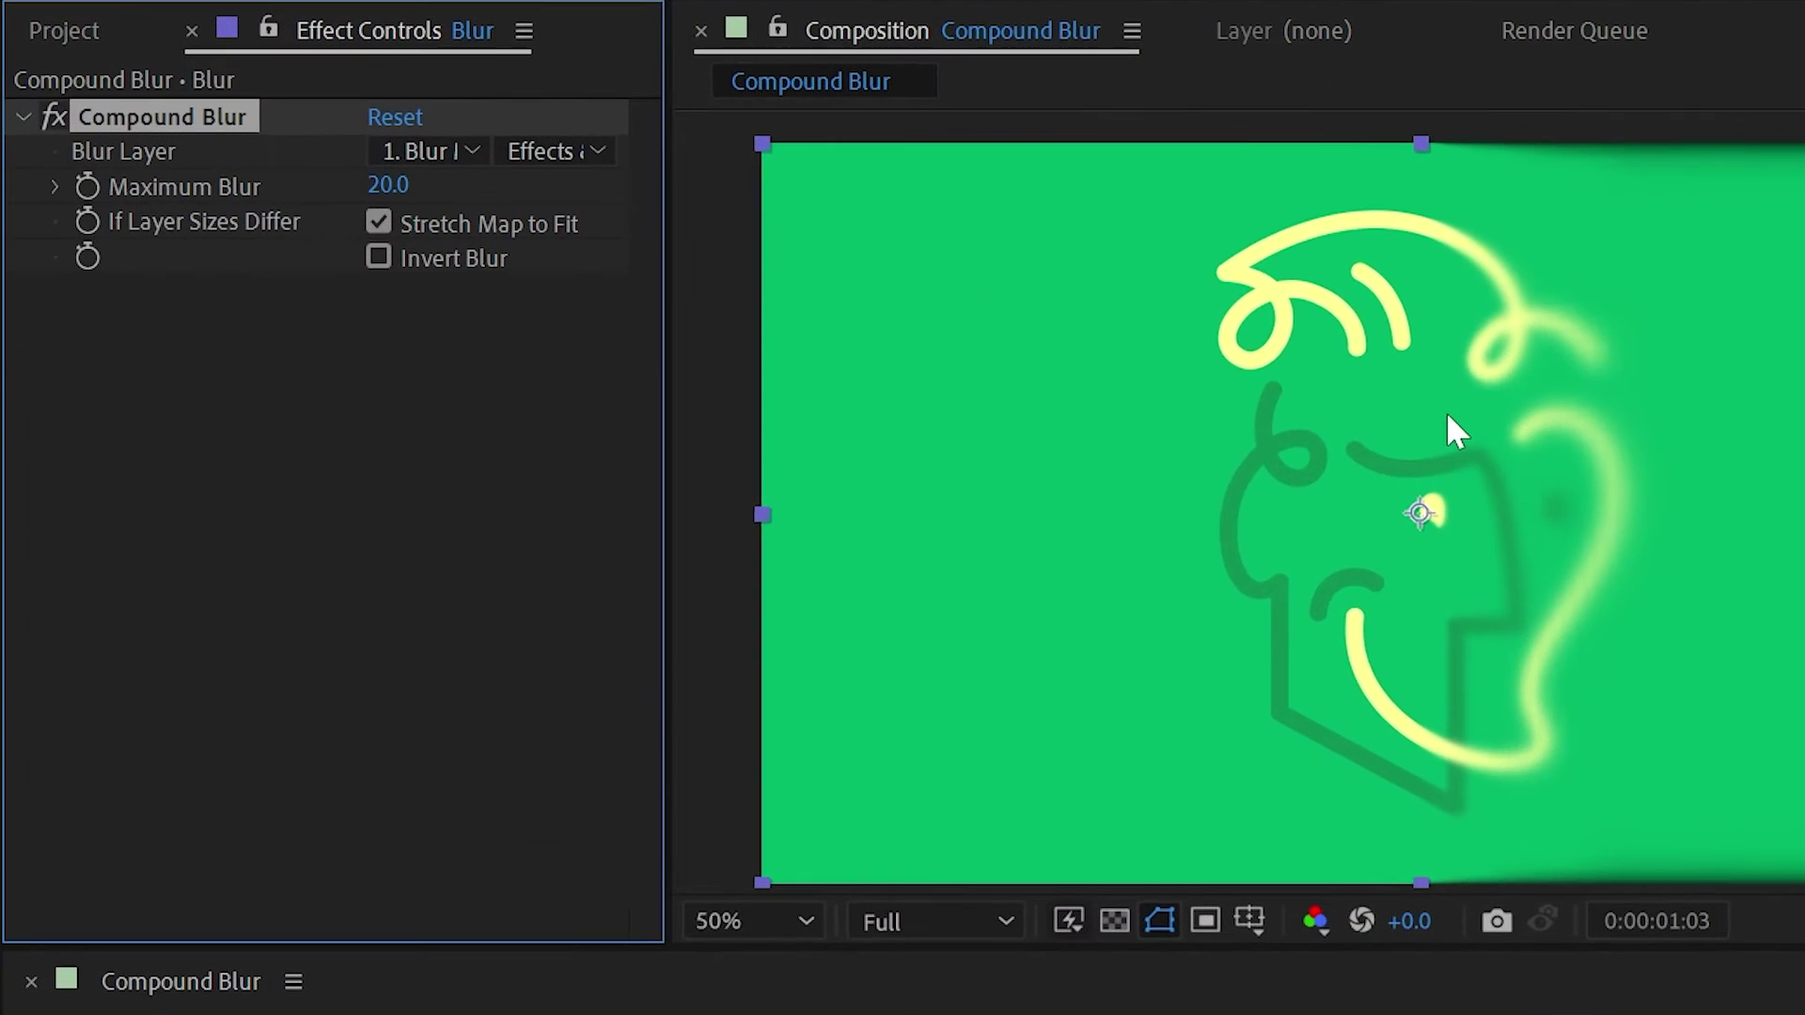
key(period)
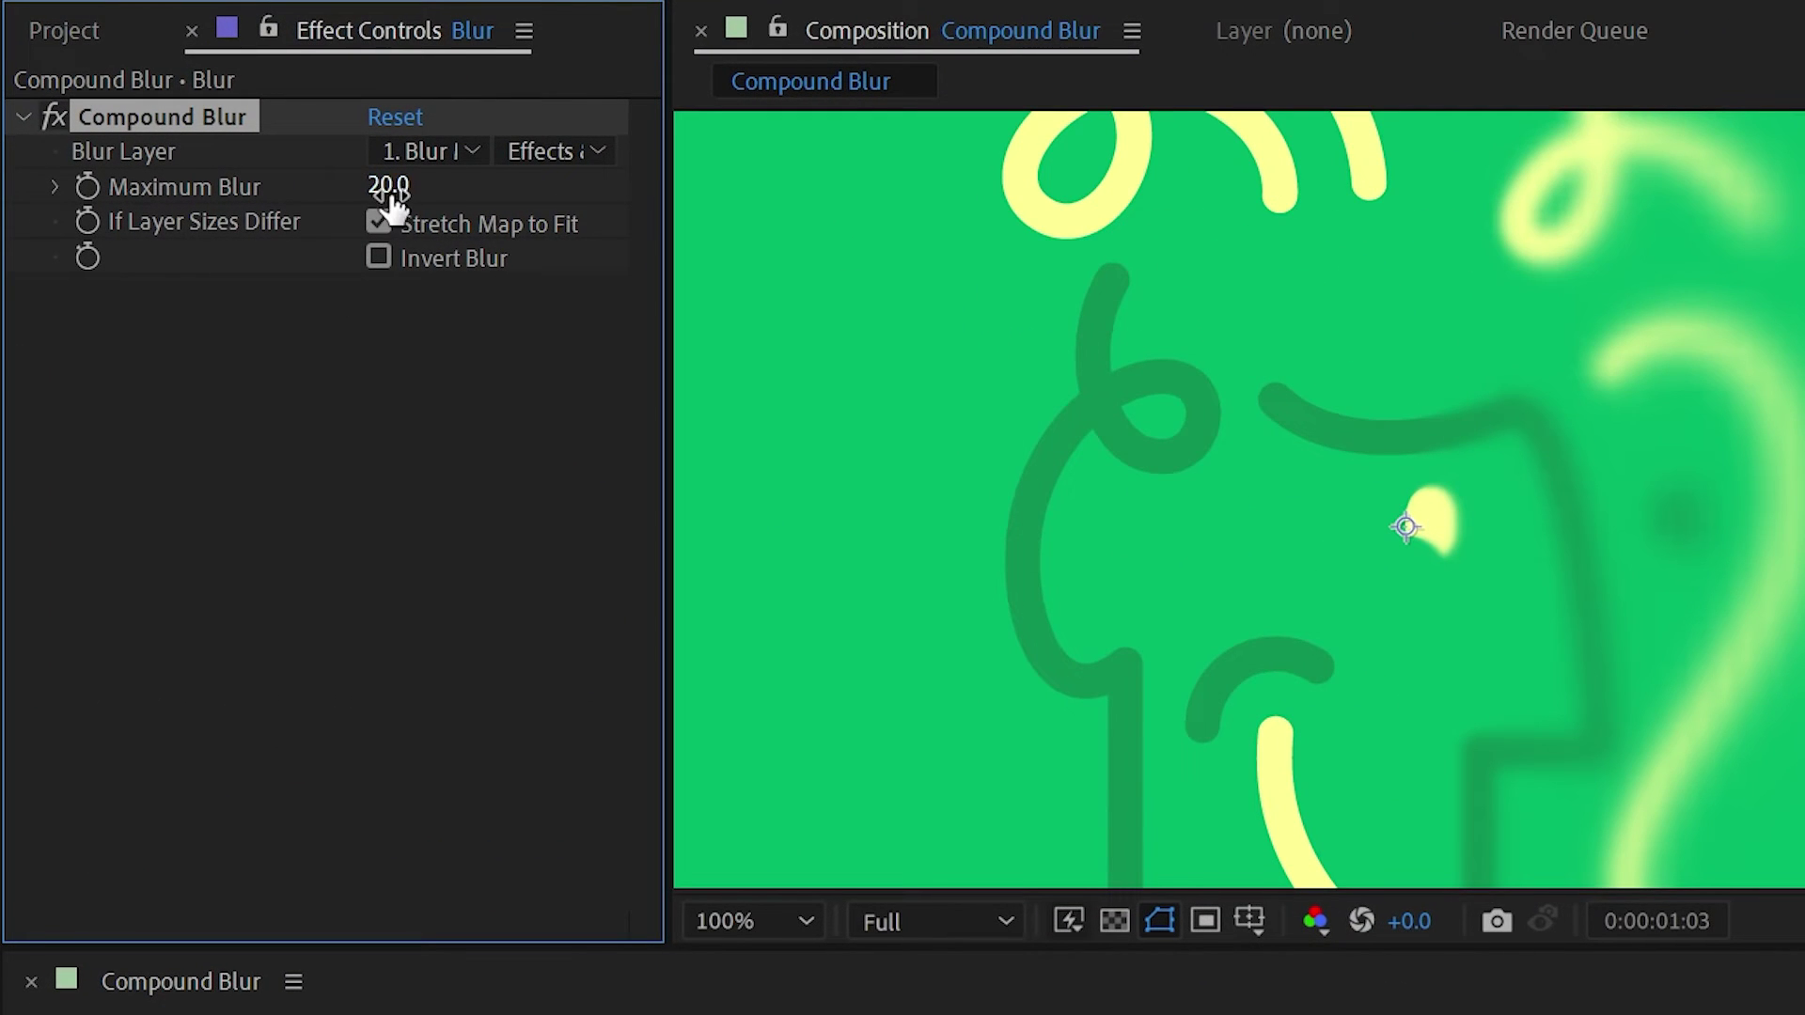
drag(390, 189, 414, 204)
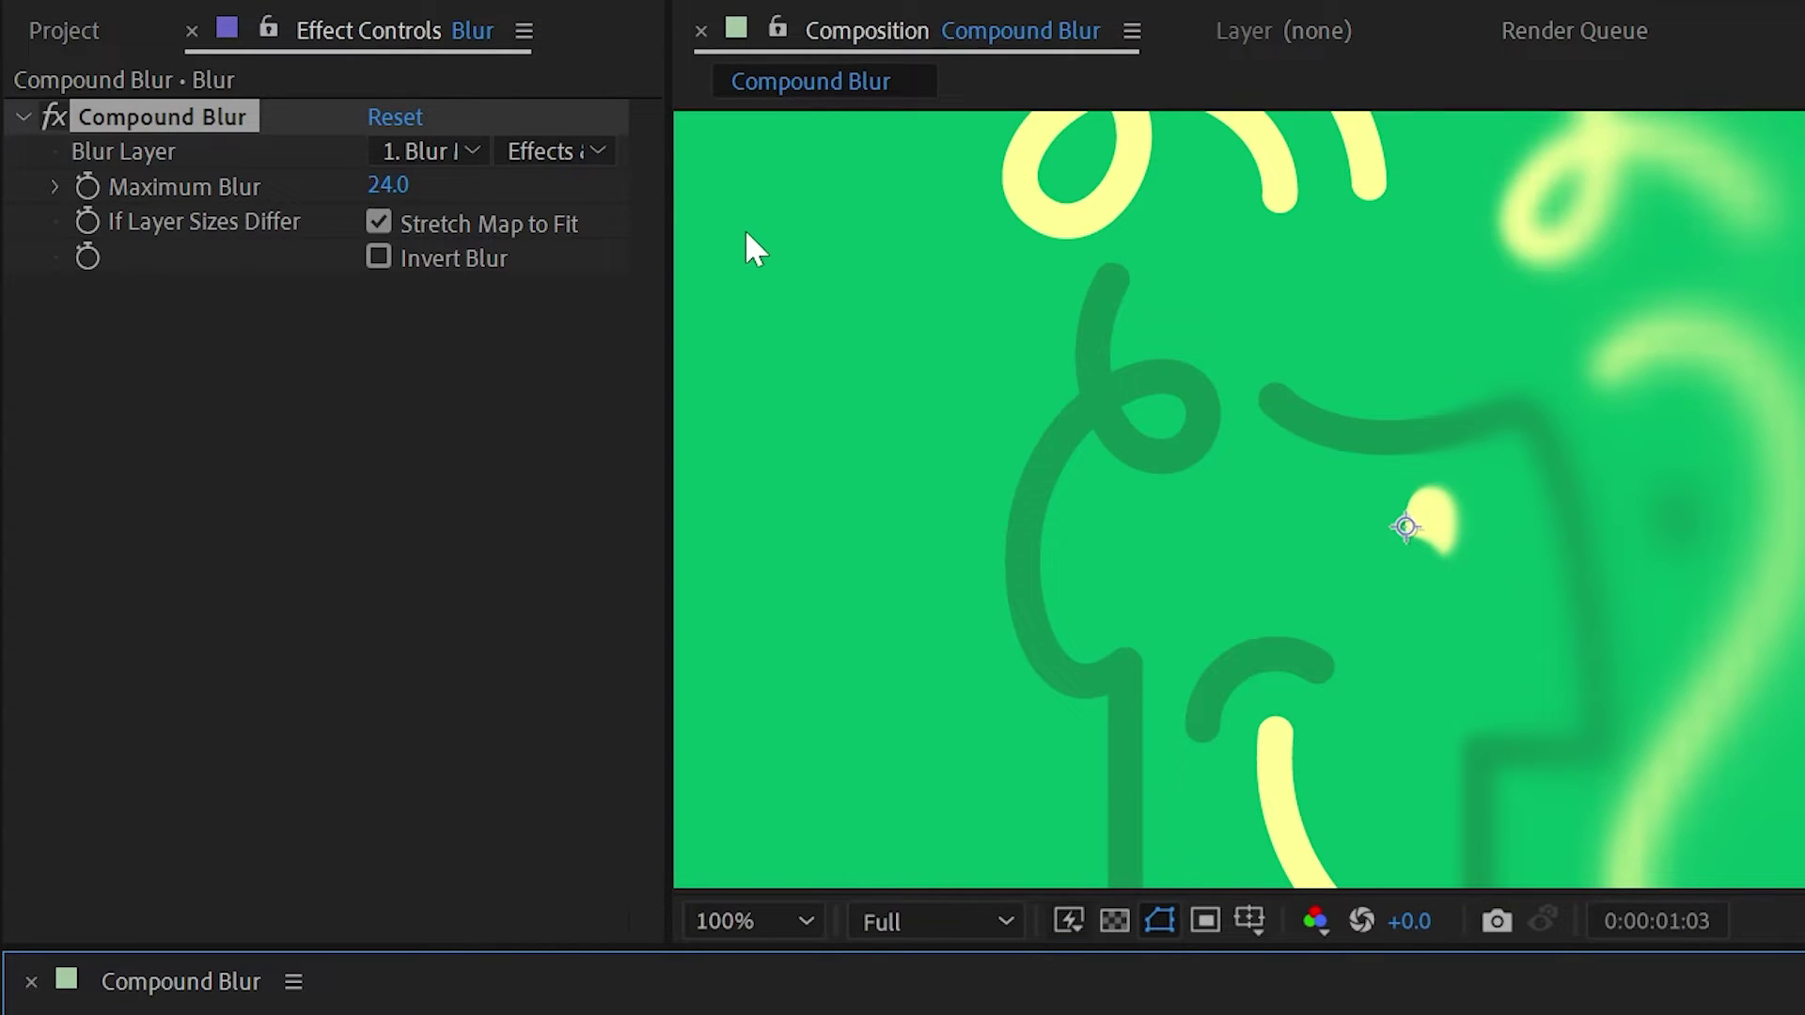
- Enable Invert Blur on the Compound Blur effect and check it against the Blur Map, leaving the map hidden
scroll(1452, 389, down, 2)
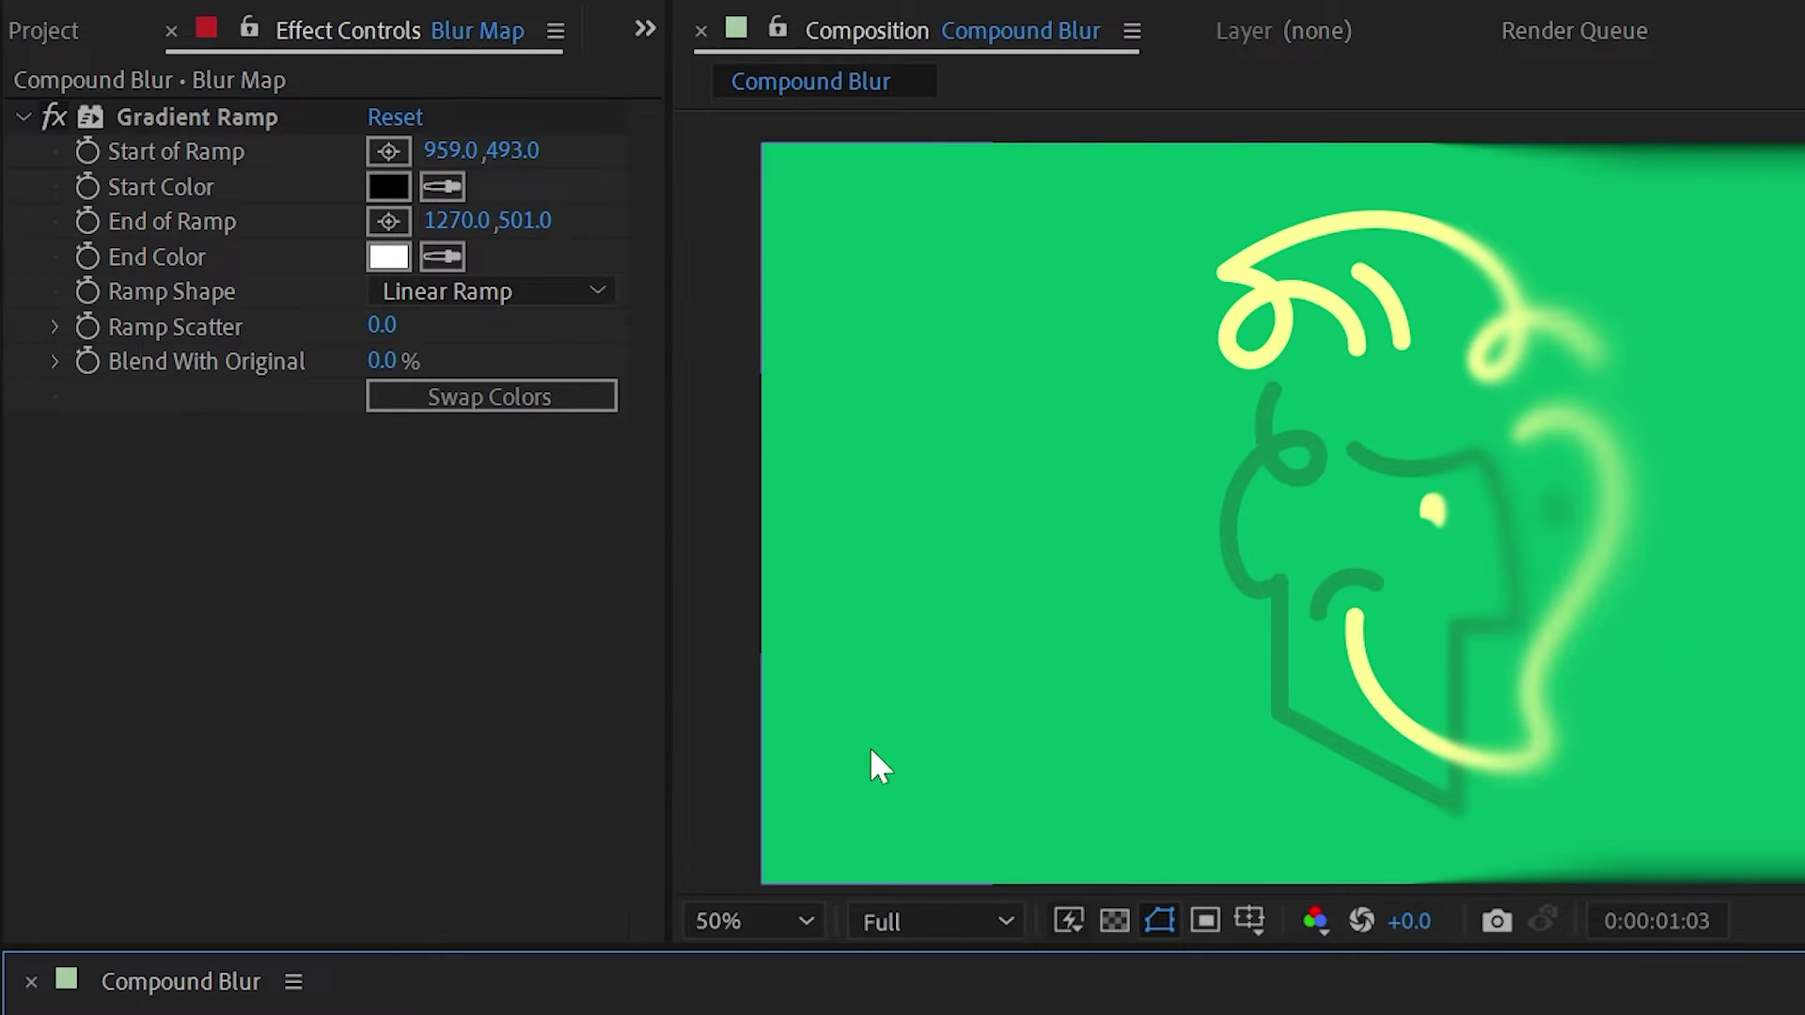
click(818, 320)
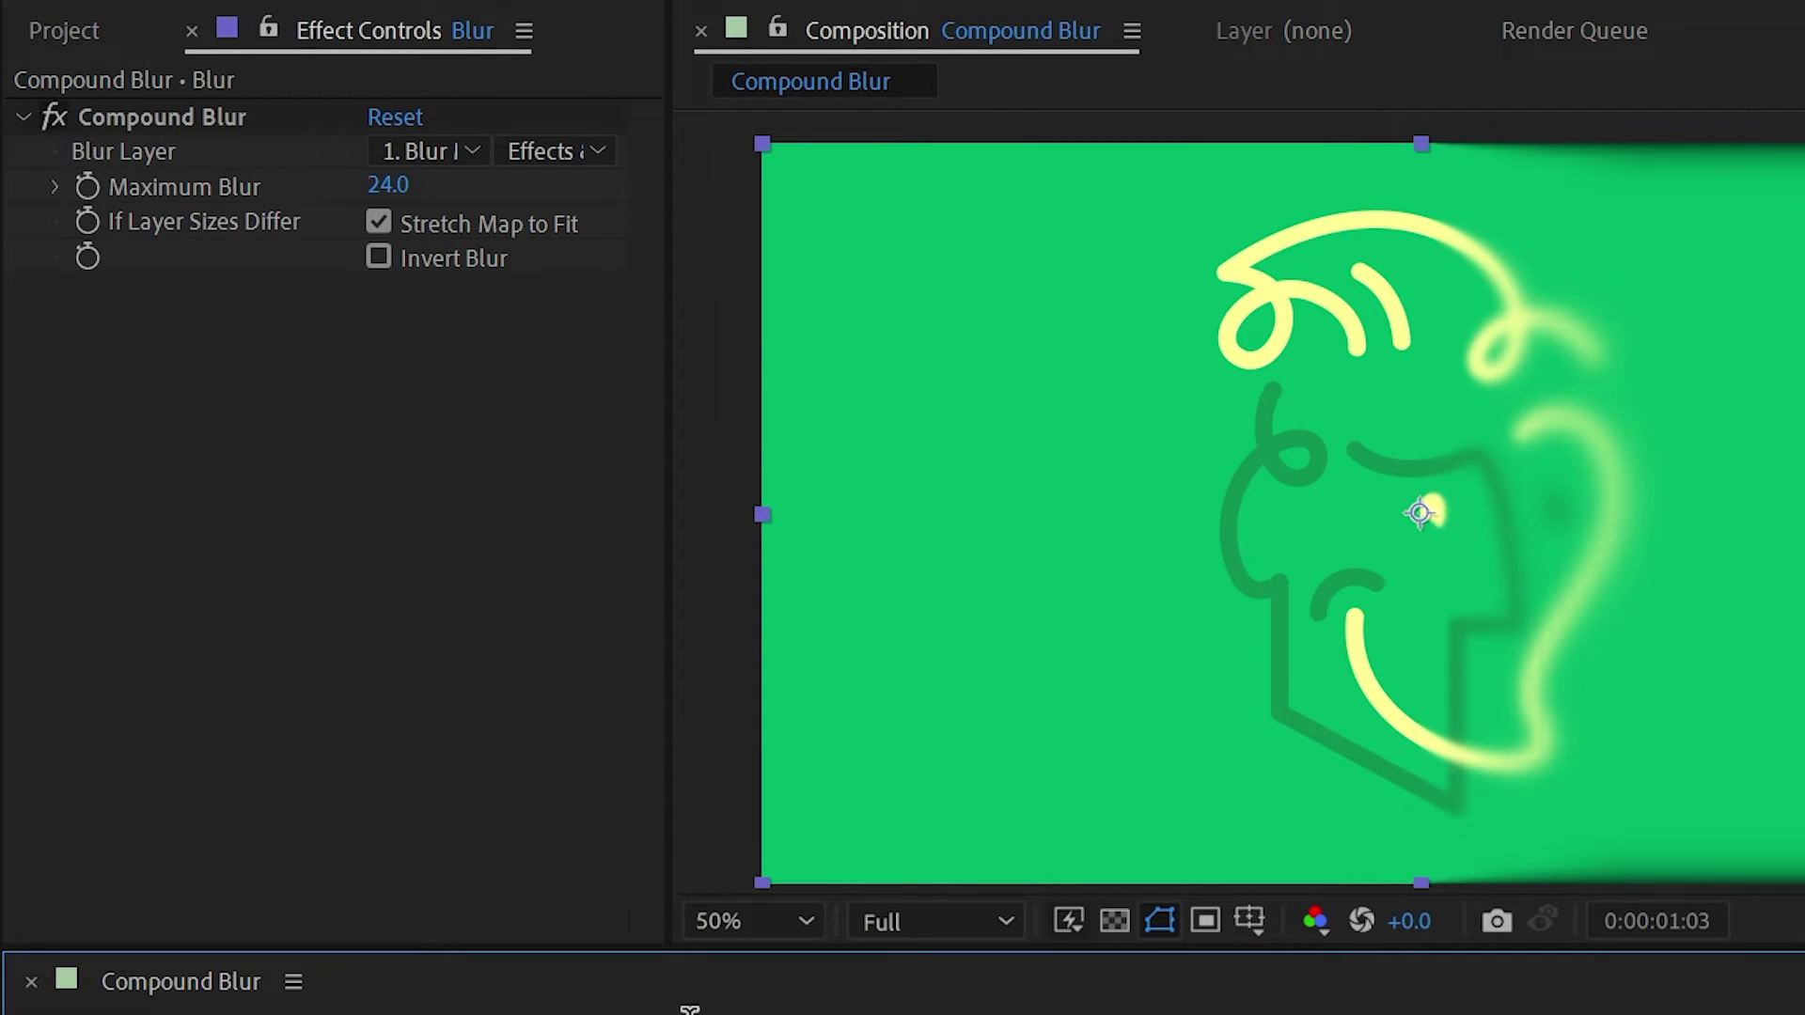
click(376, 255)
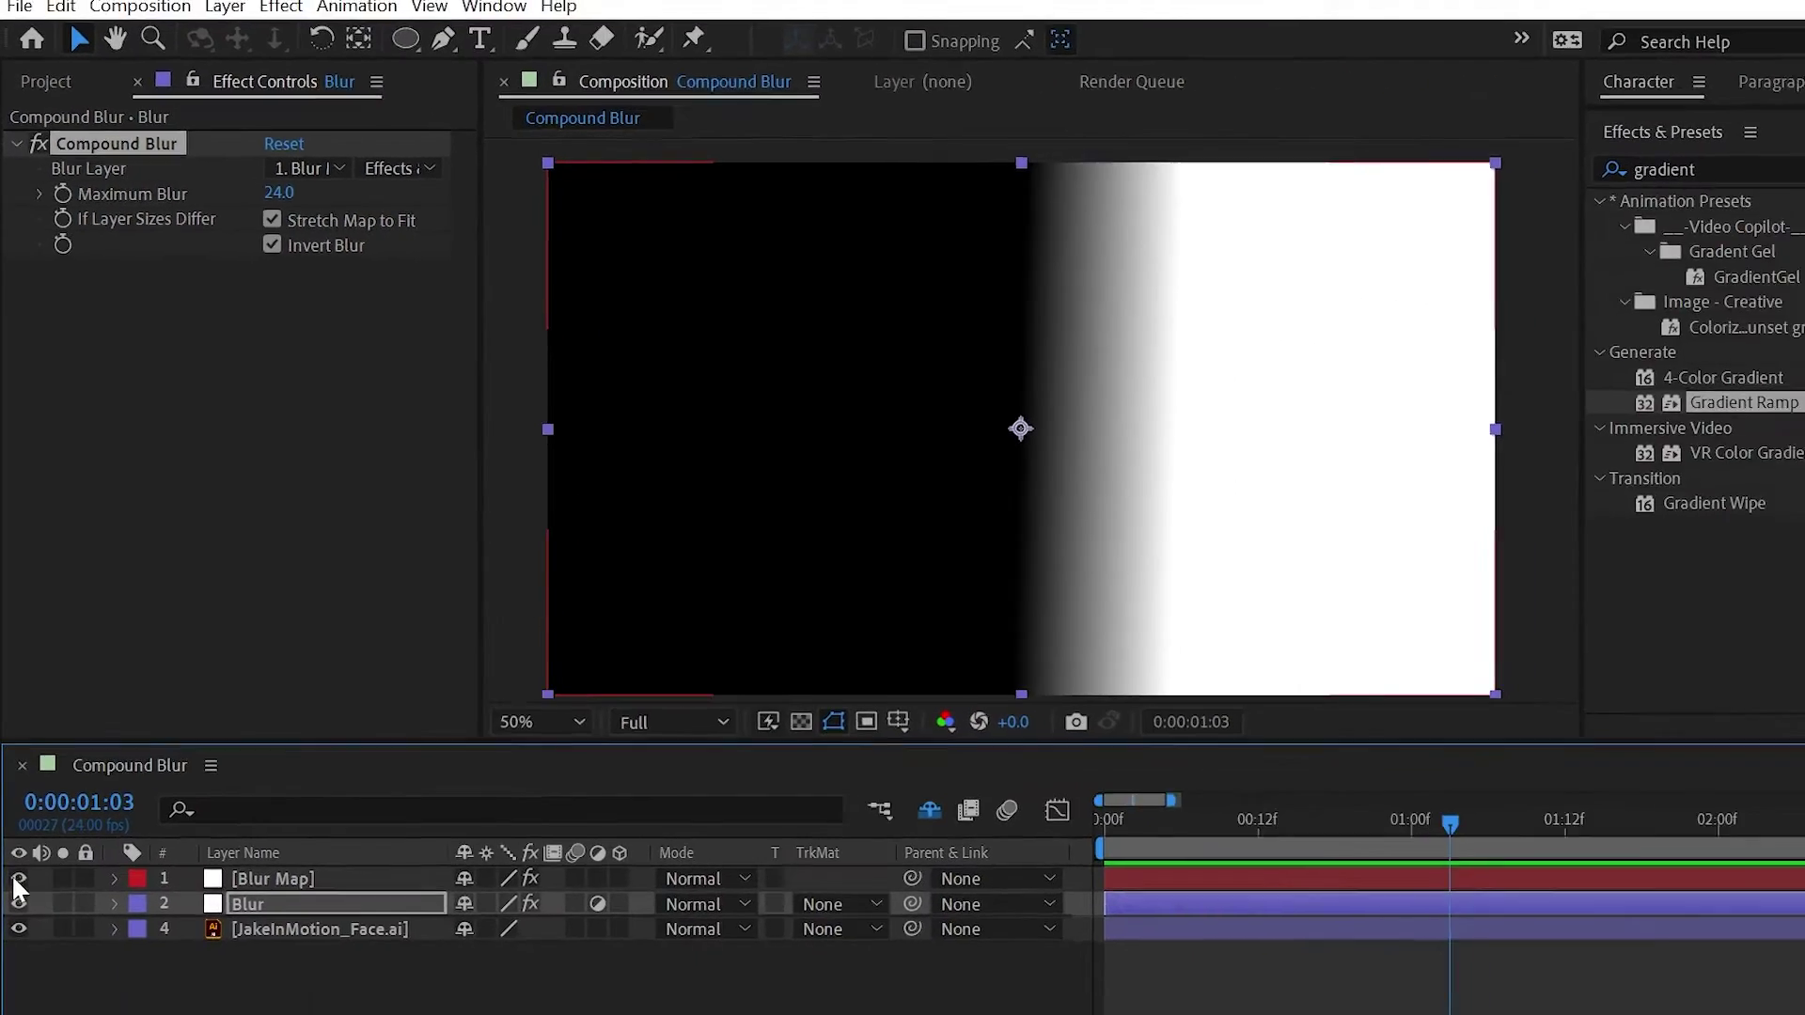
click(15, 846)
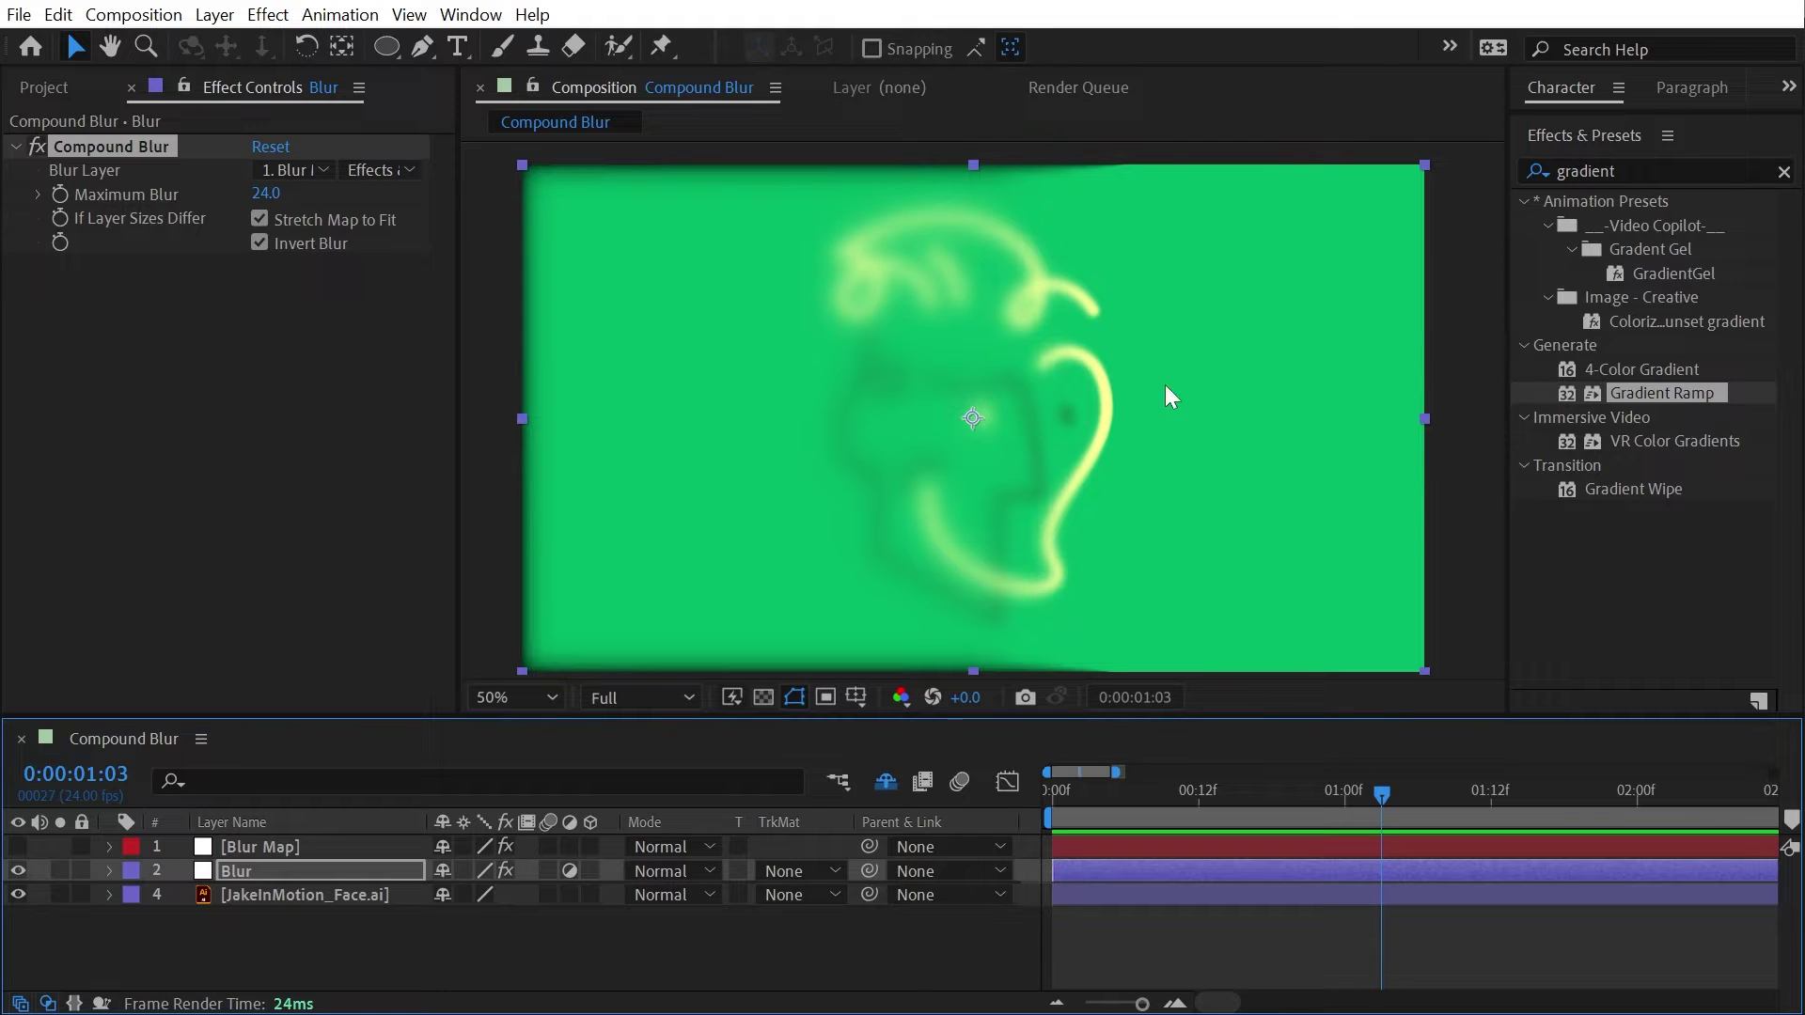
- Disable Compound Blur on the Blur layer and add a Fast Box Blur effect below it
click(139, 153)
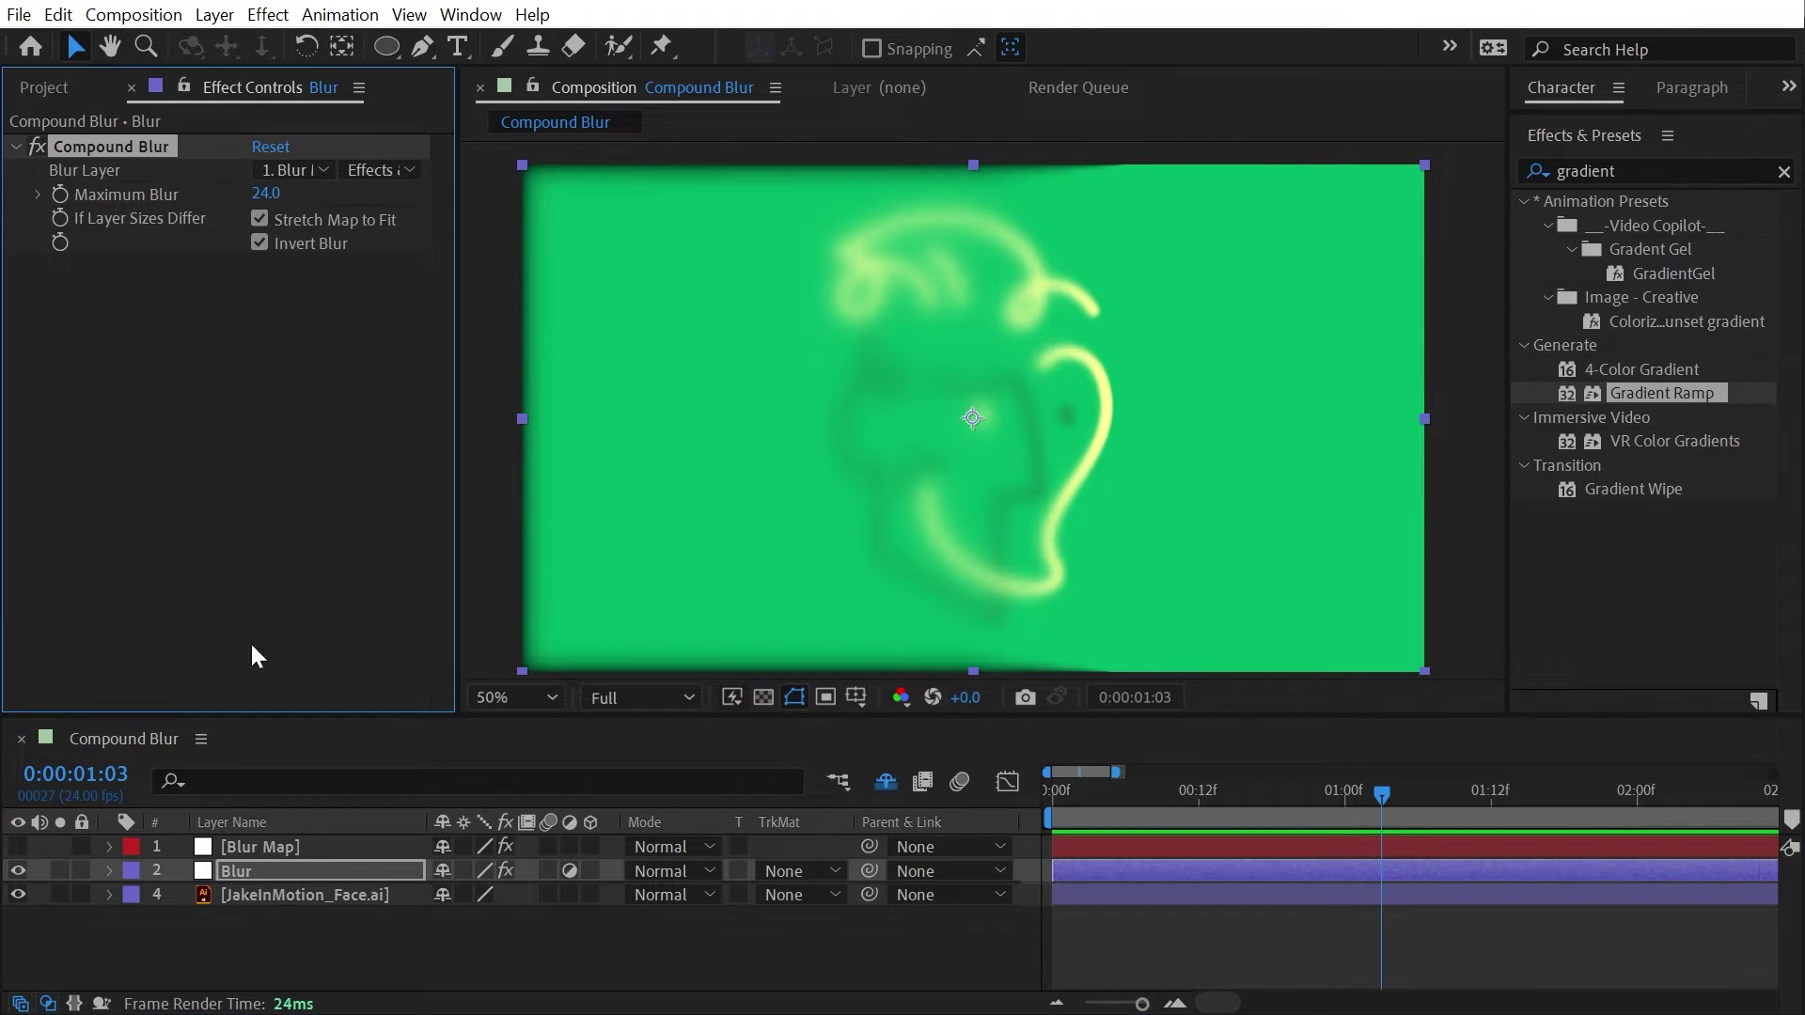
click(37, 147)
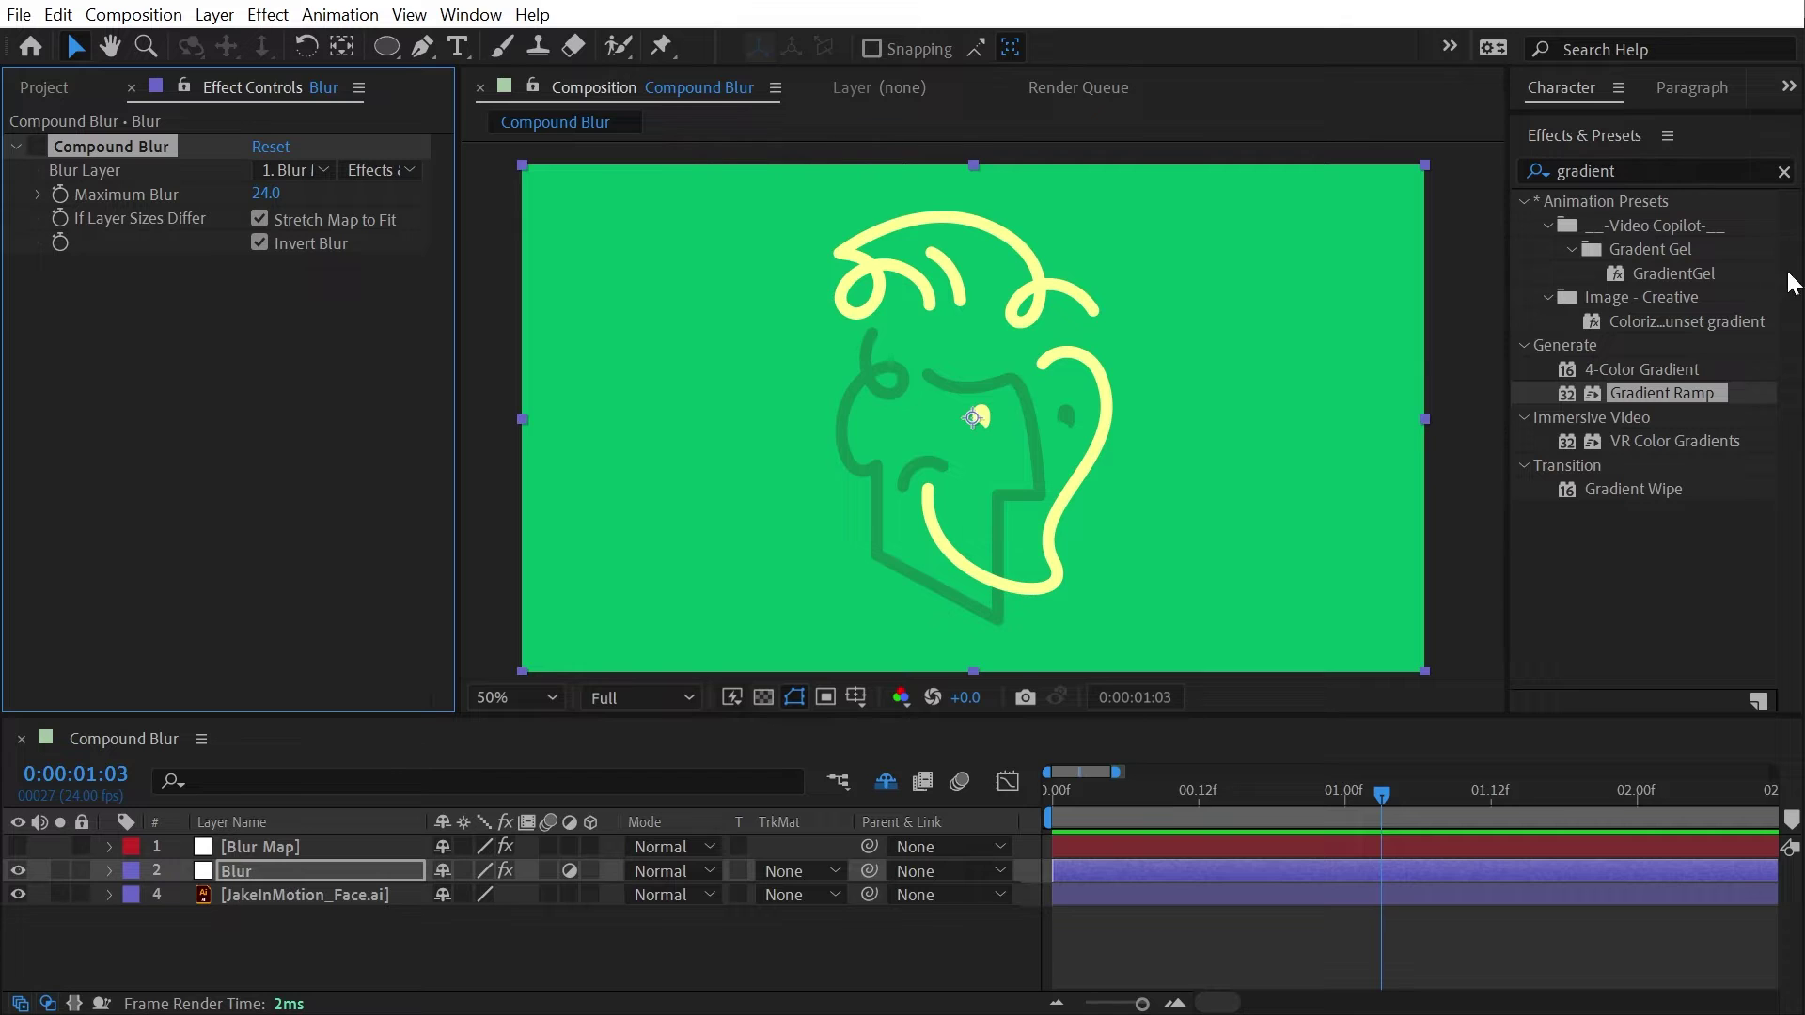
click(1643, 171)
text(fast b)
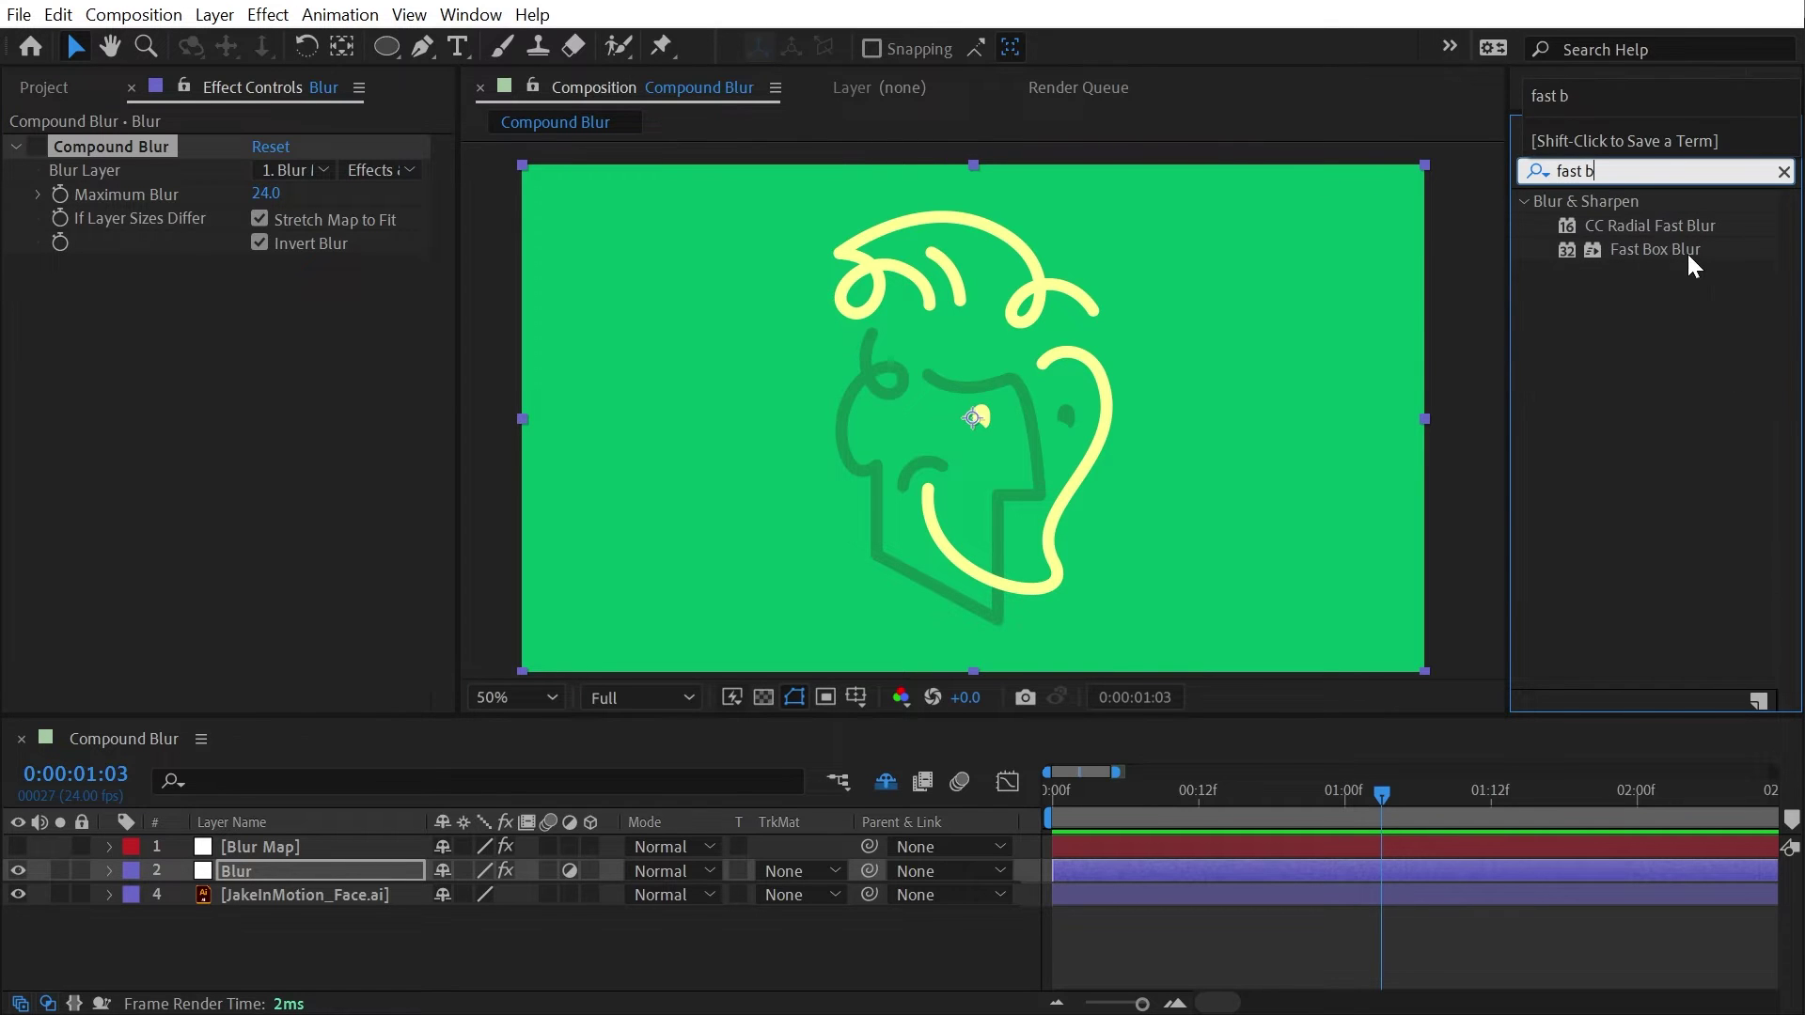
drag(1660, 248, 308, 351)
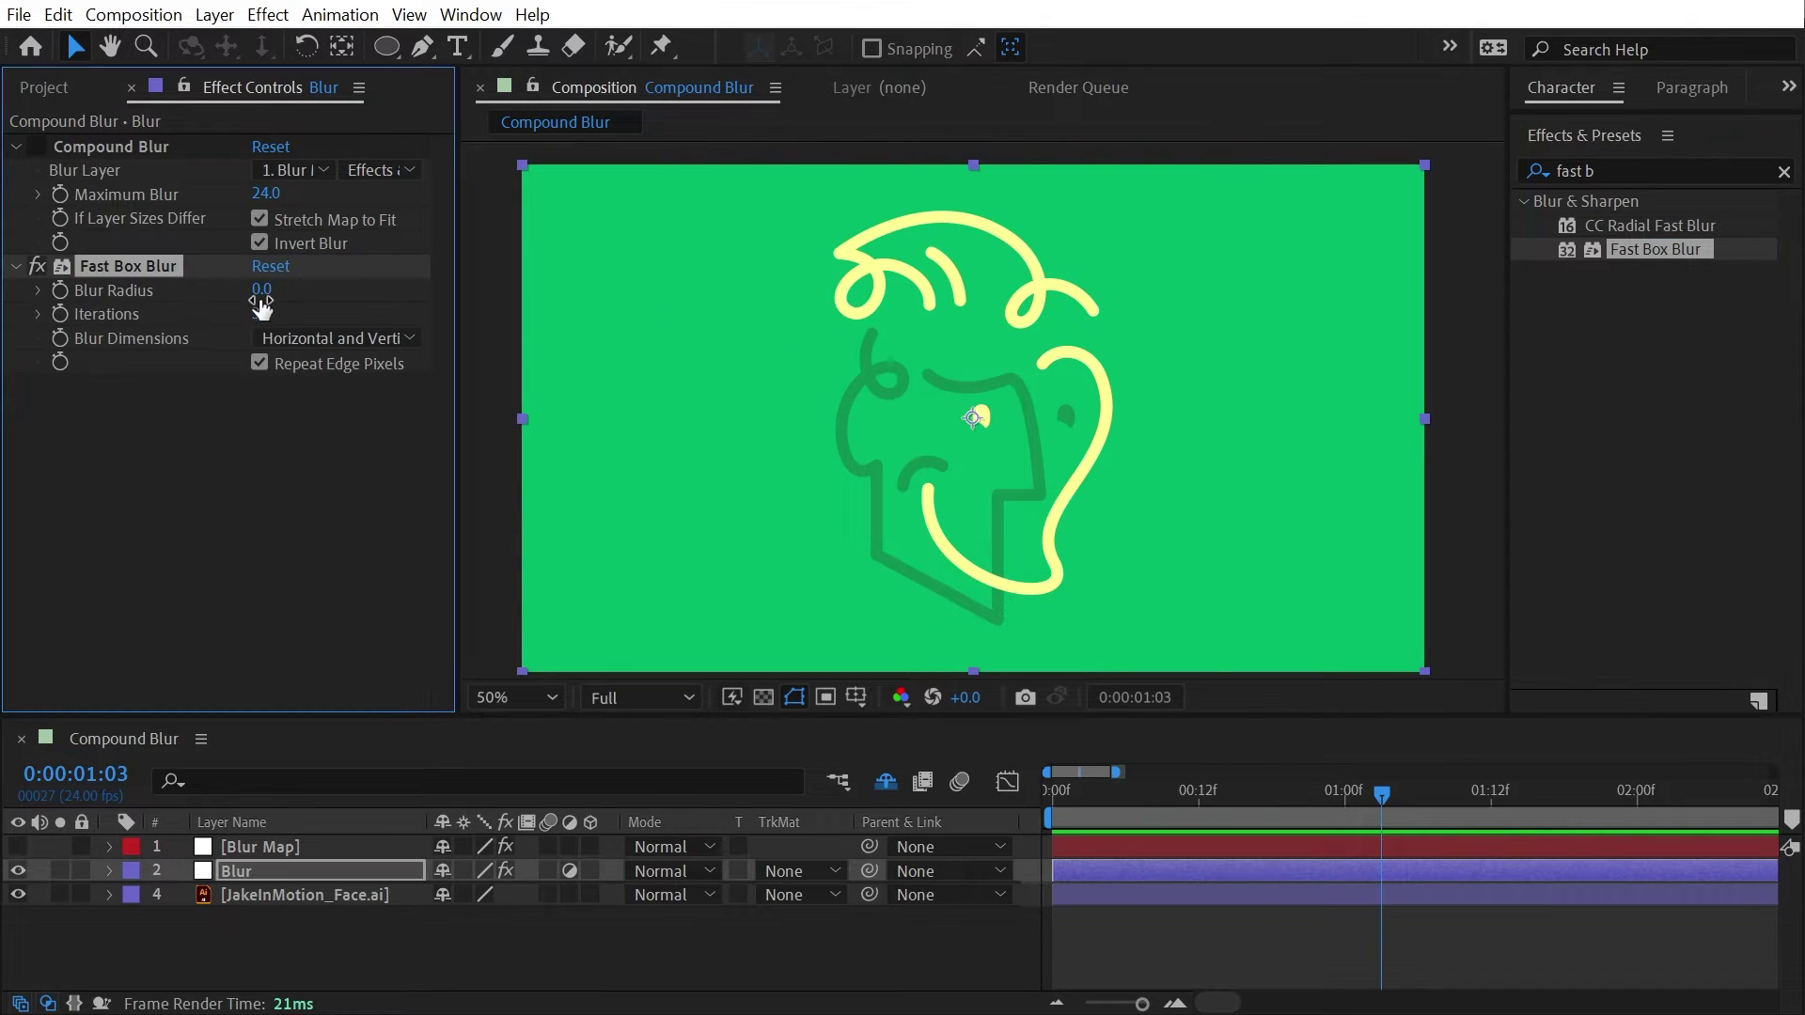
- Set the Fast Box Blur radius to 19 and draw a rectangular mask on the Blur layer over the left part of the face
drag(272, 292, 299, 293)
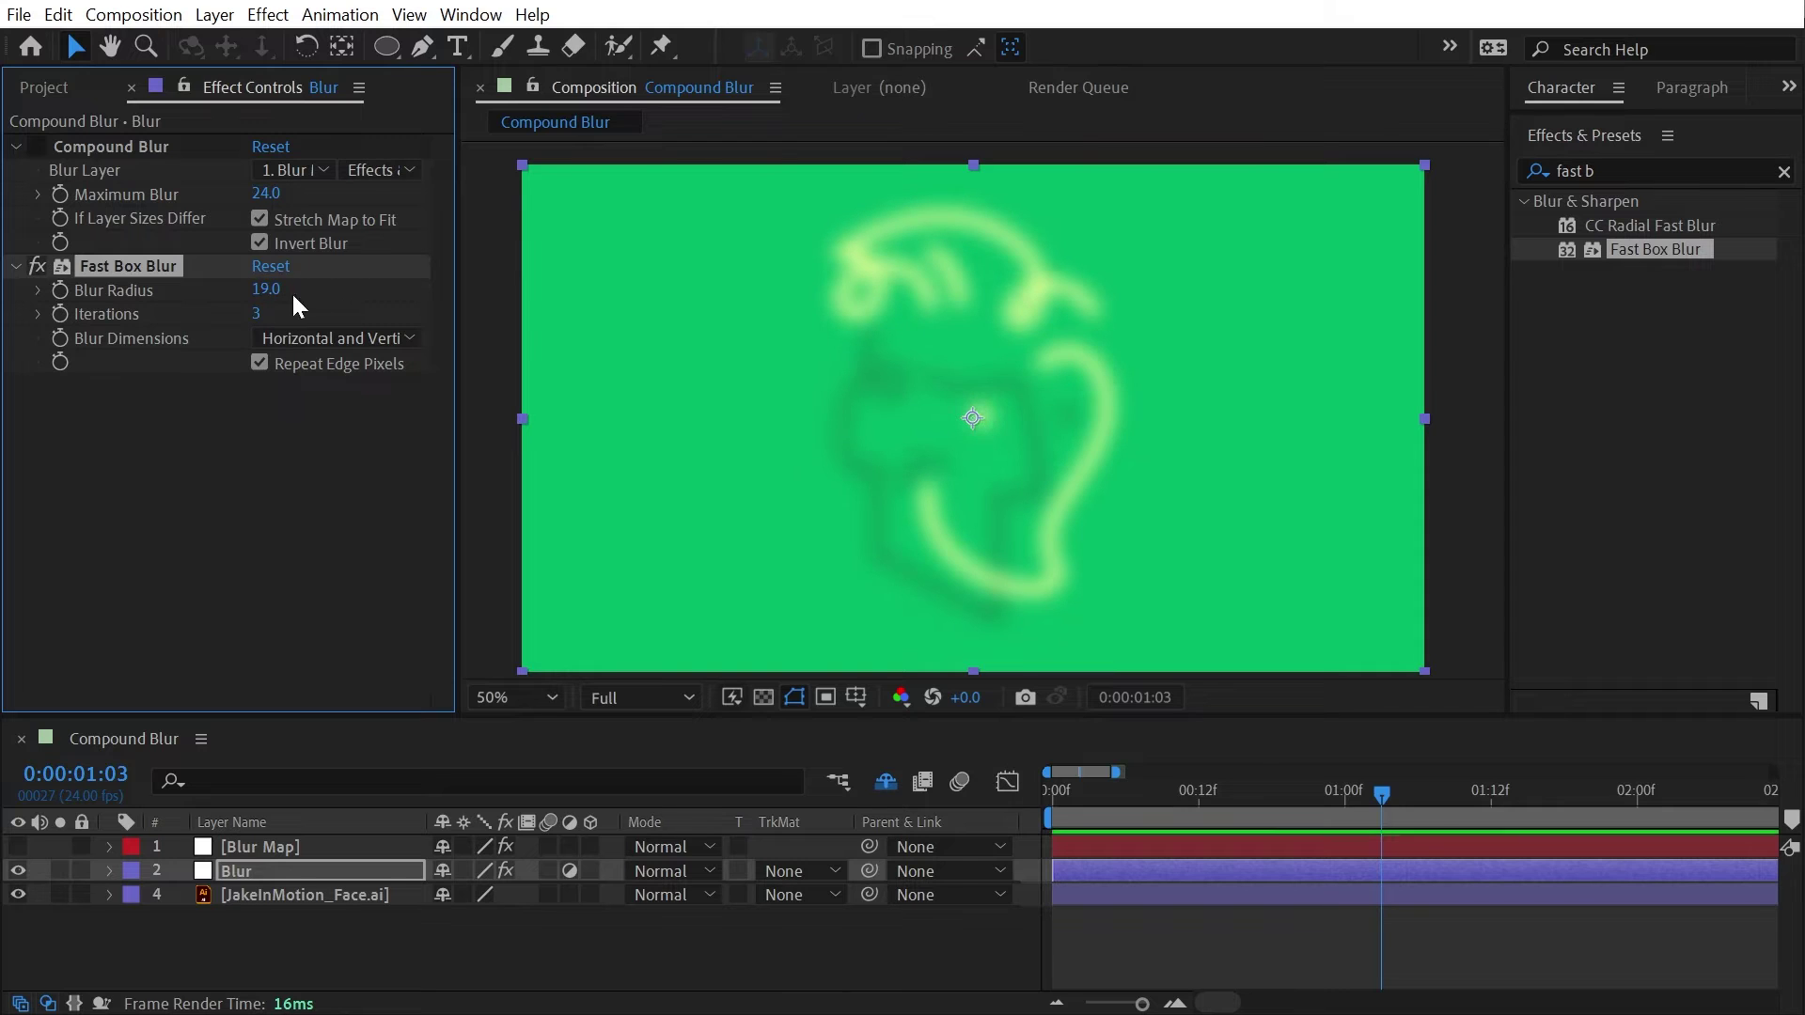
drag(385, 49, 466, 48)
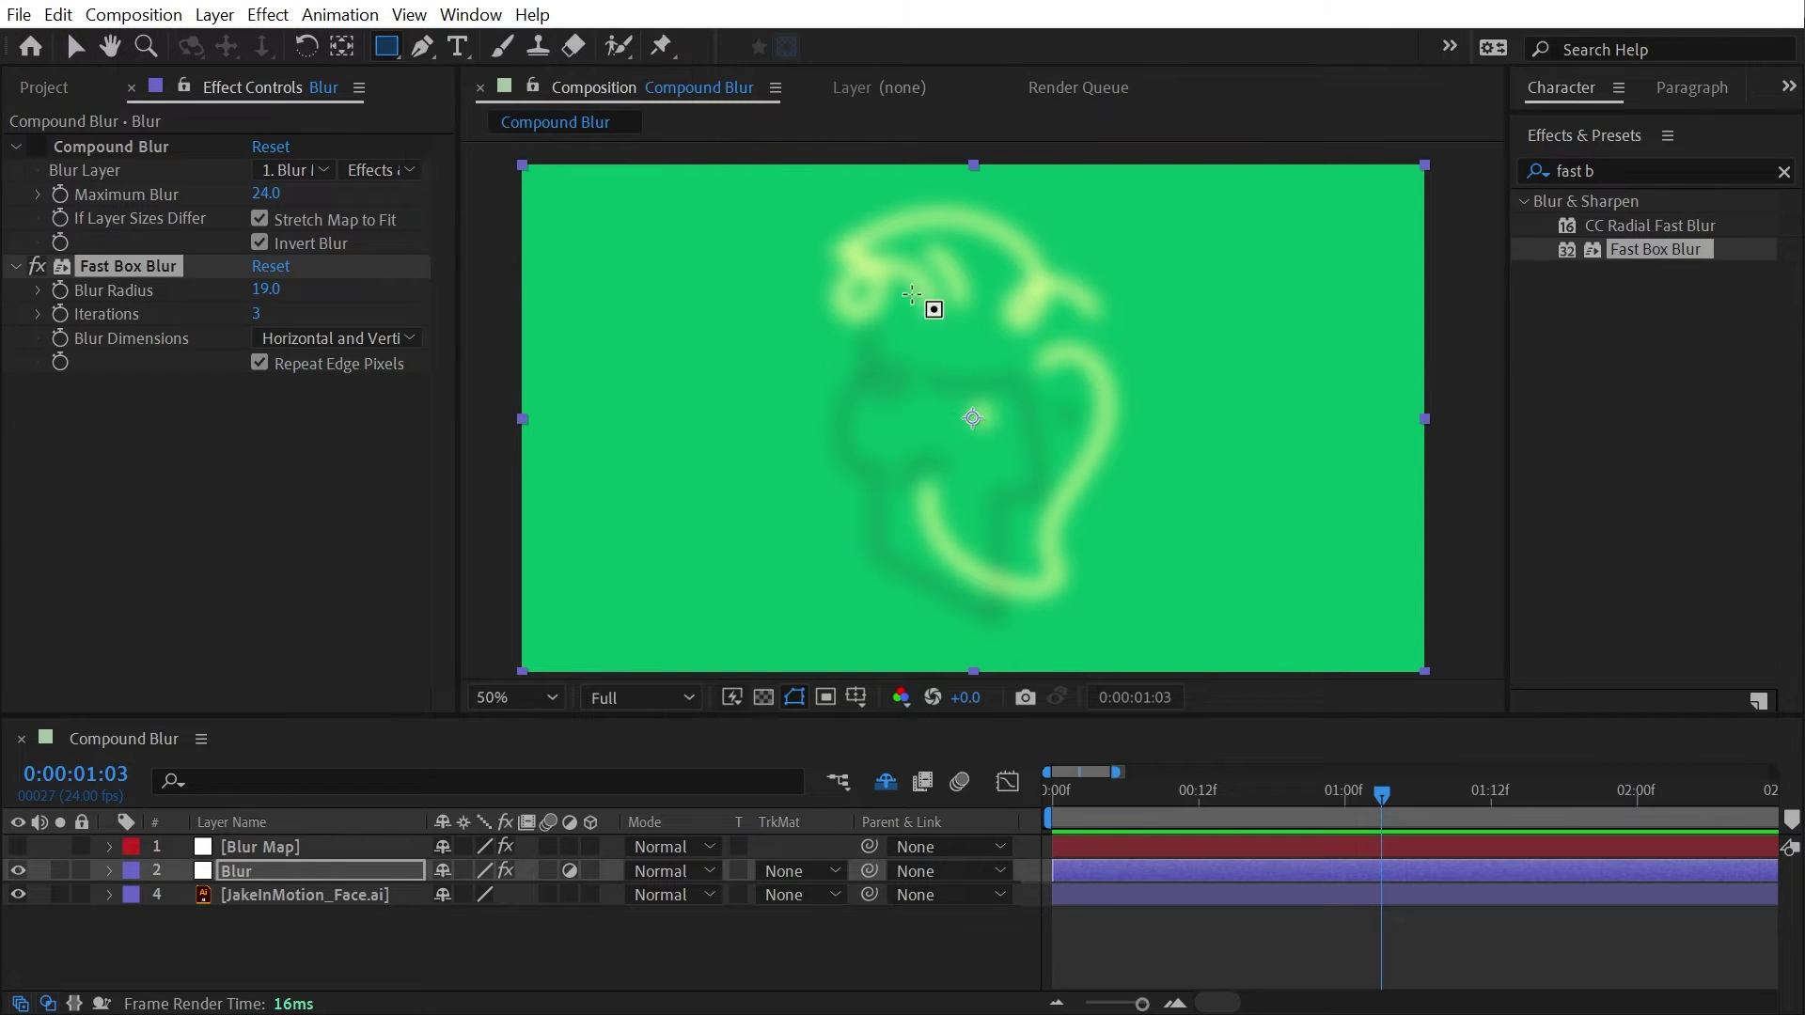
drag(790, 196, 996, 400)
drag(1061, 537, 1023, 642)
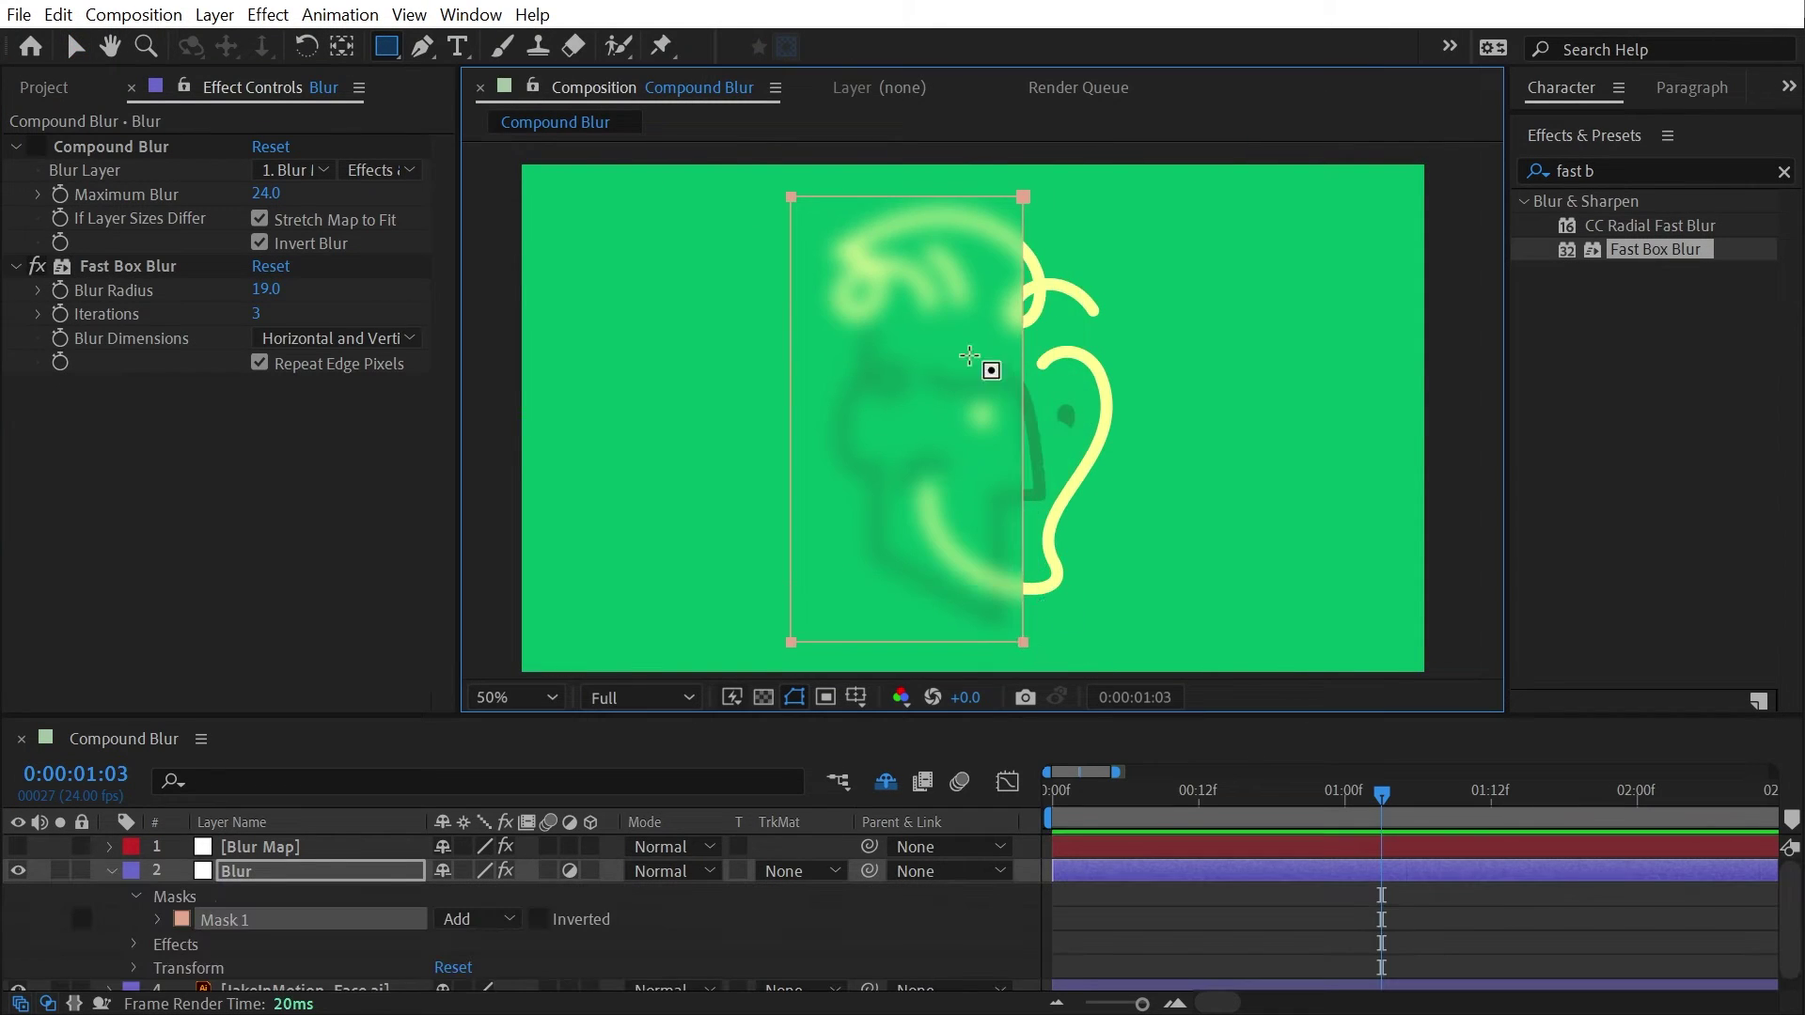
- Add a mask reference to Mask 1 in the Compositing Options of the Blur layer's Fast Box Blur effect
scroll(212, 933, down, 1)
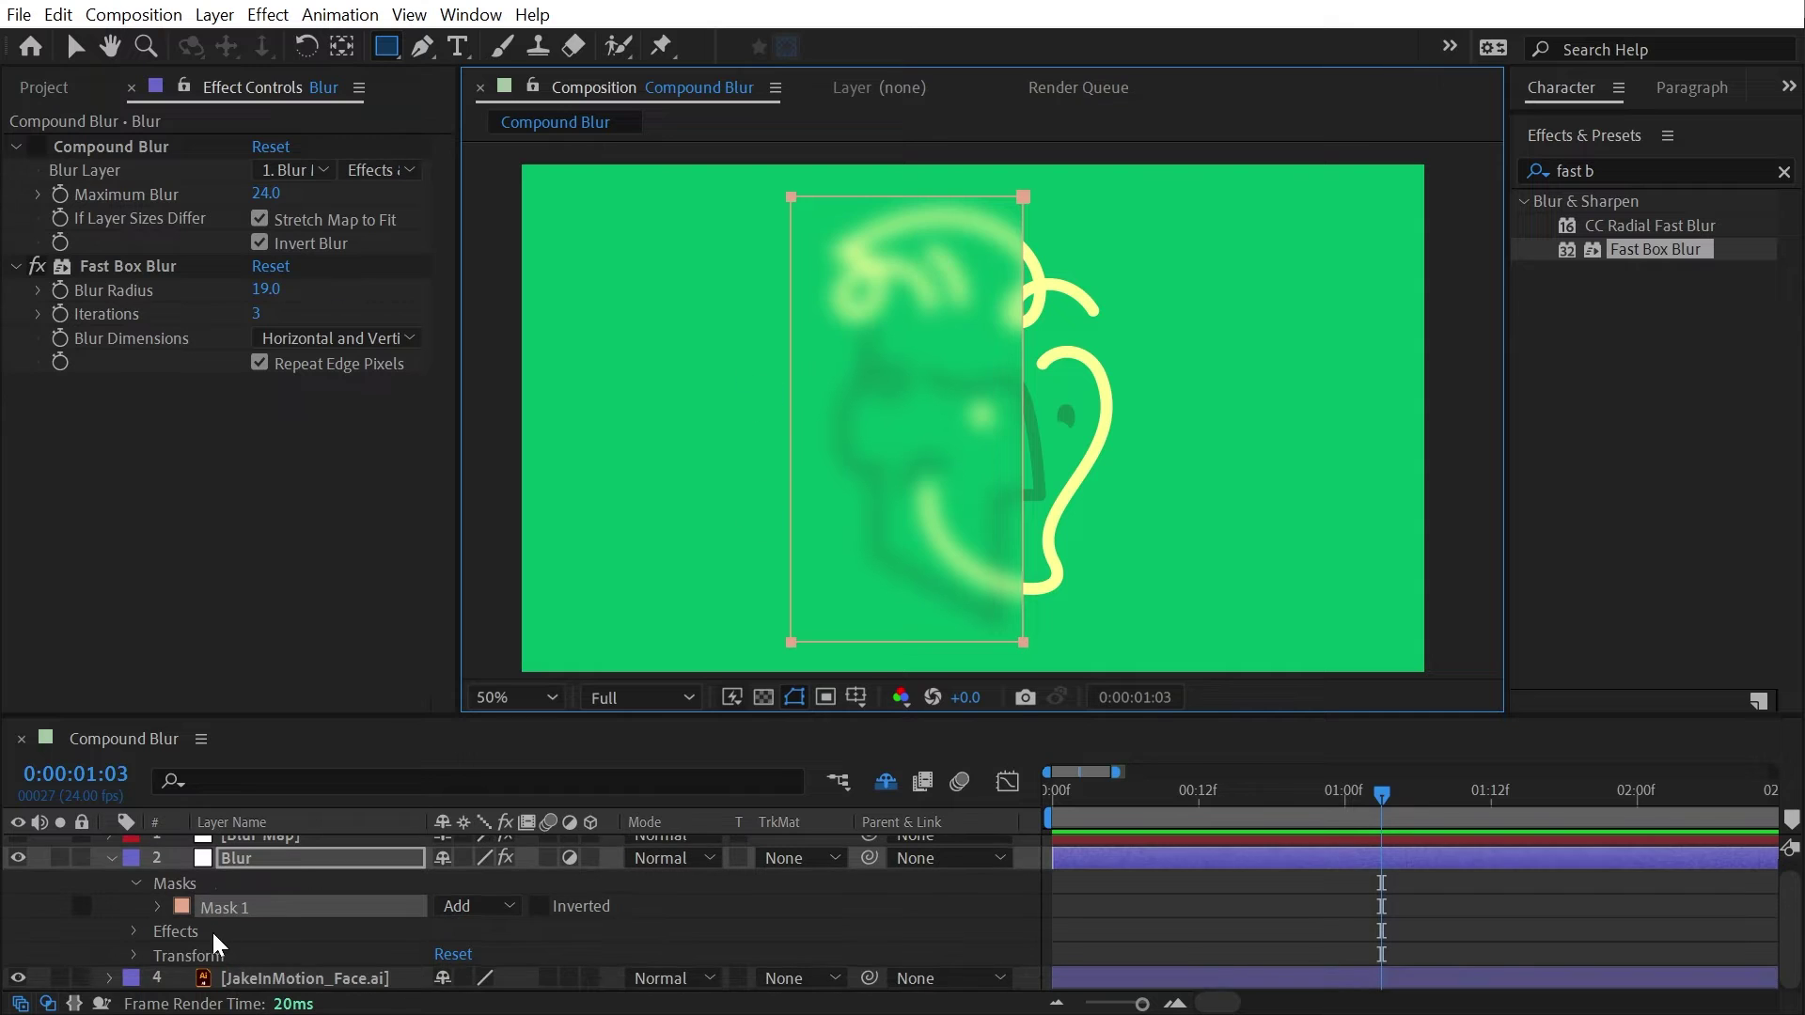
click(139, 931)
click(157, 978)
scroll(245, 961, down, 5)
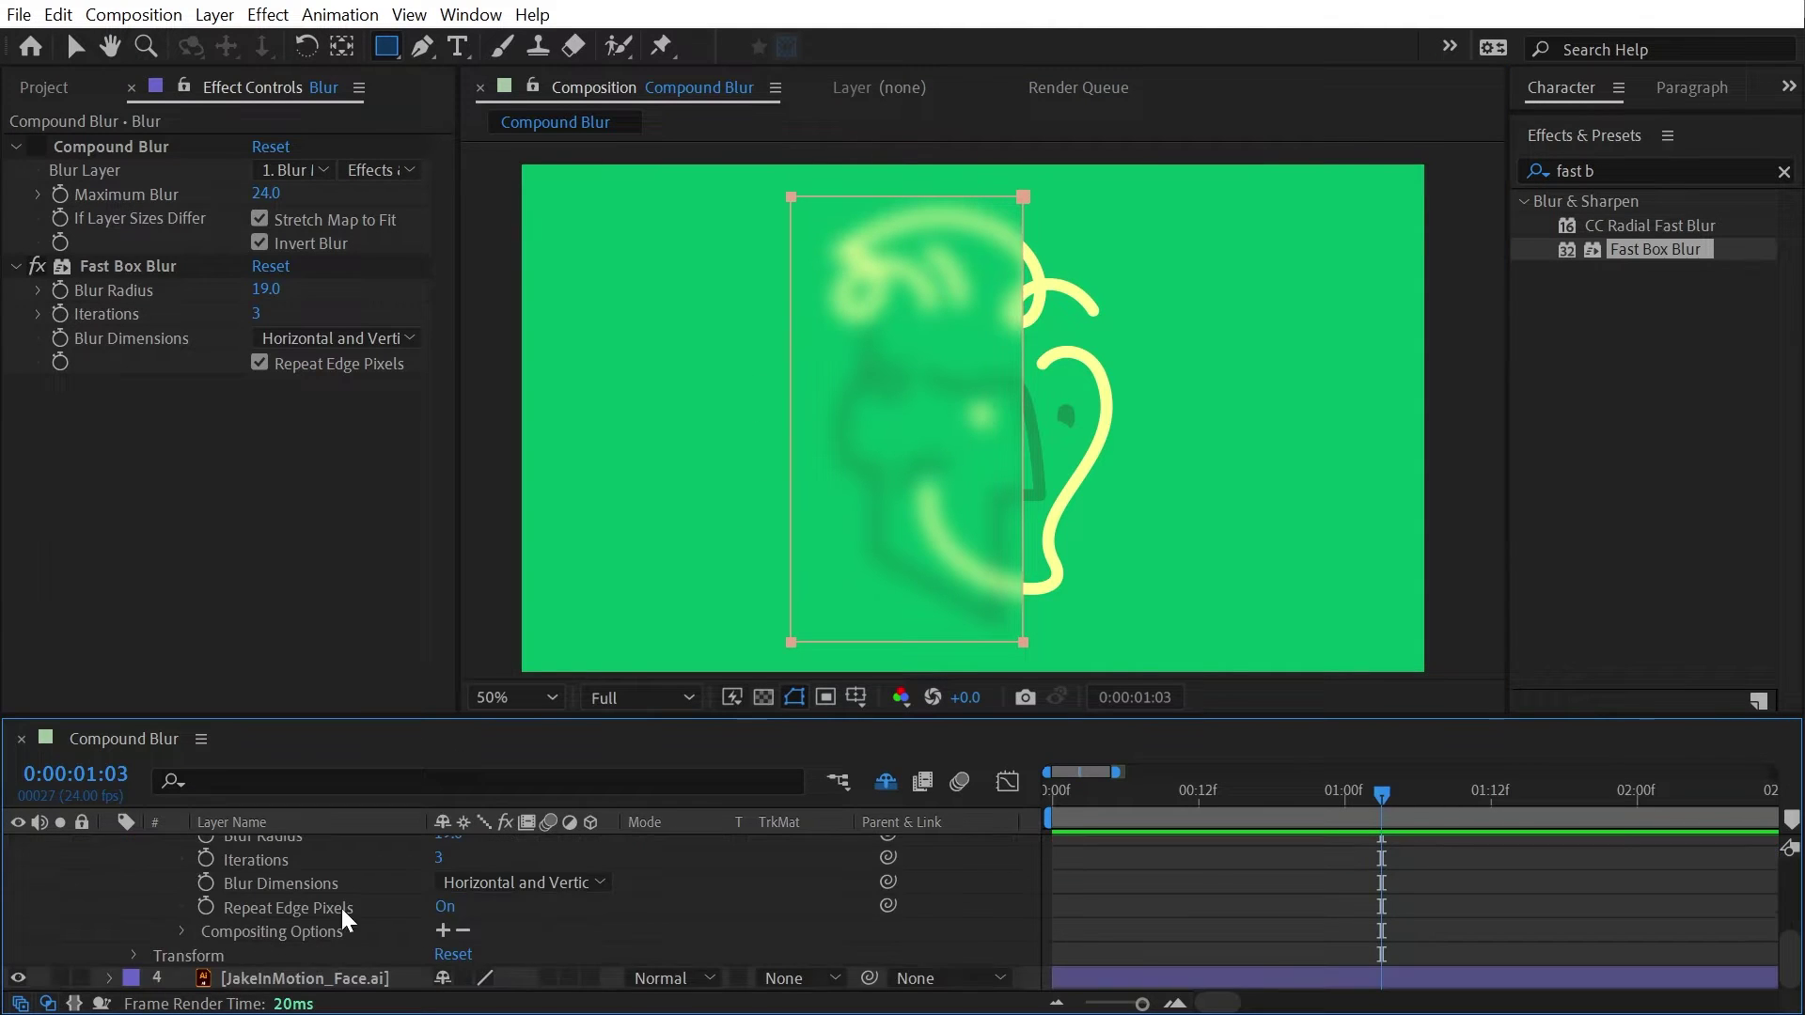
click(443, 931)
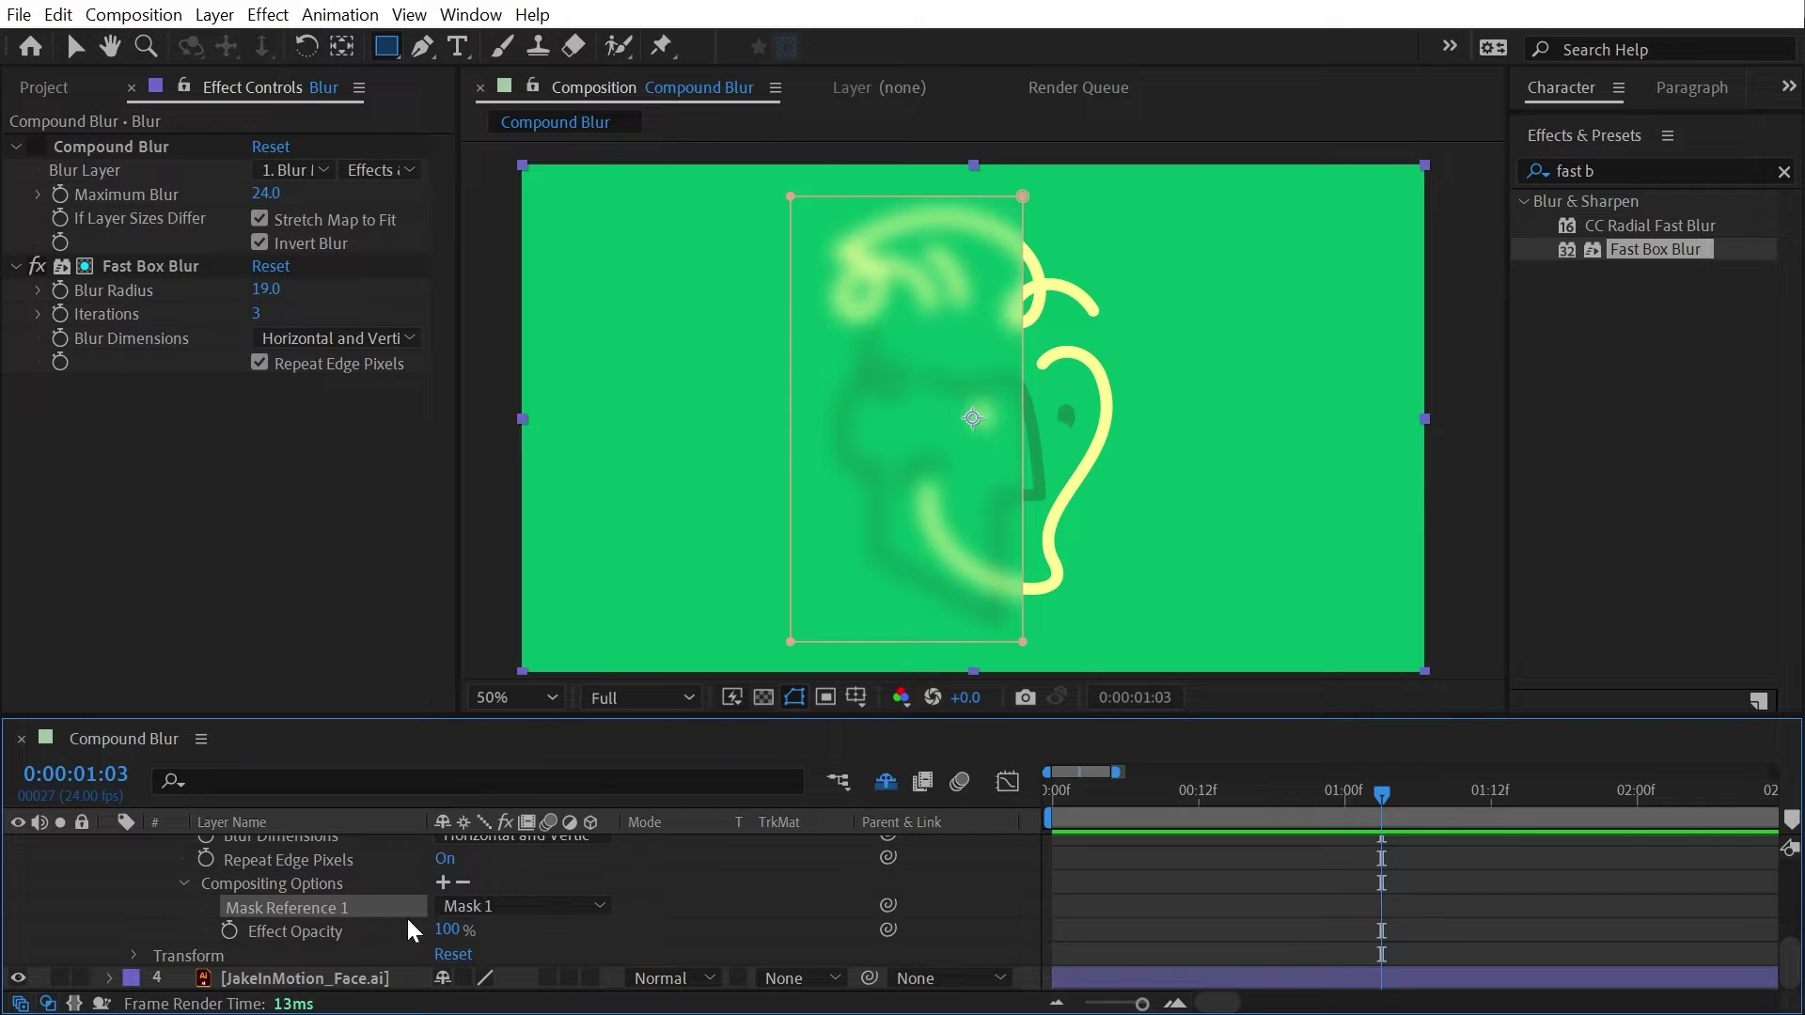
- Reshape the Blur layer's mask to extend above and below the composition, with its right edge just left of the yellow eye
key(v)
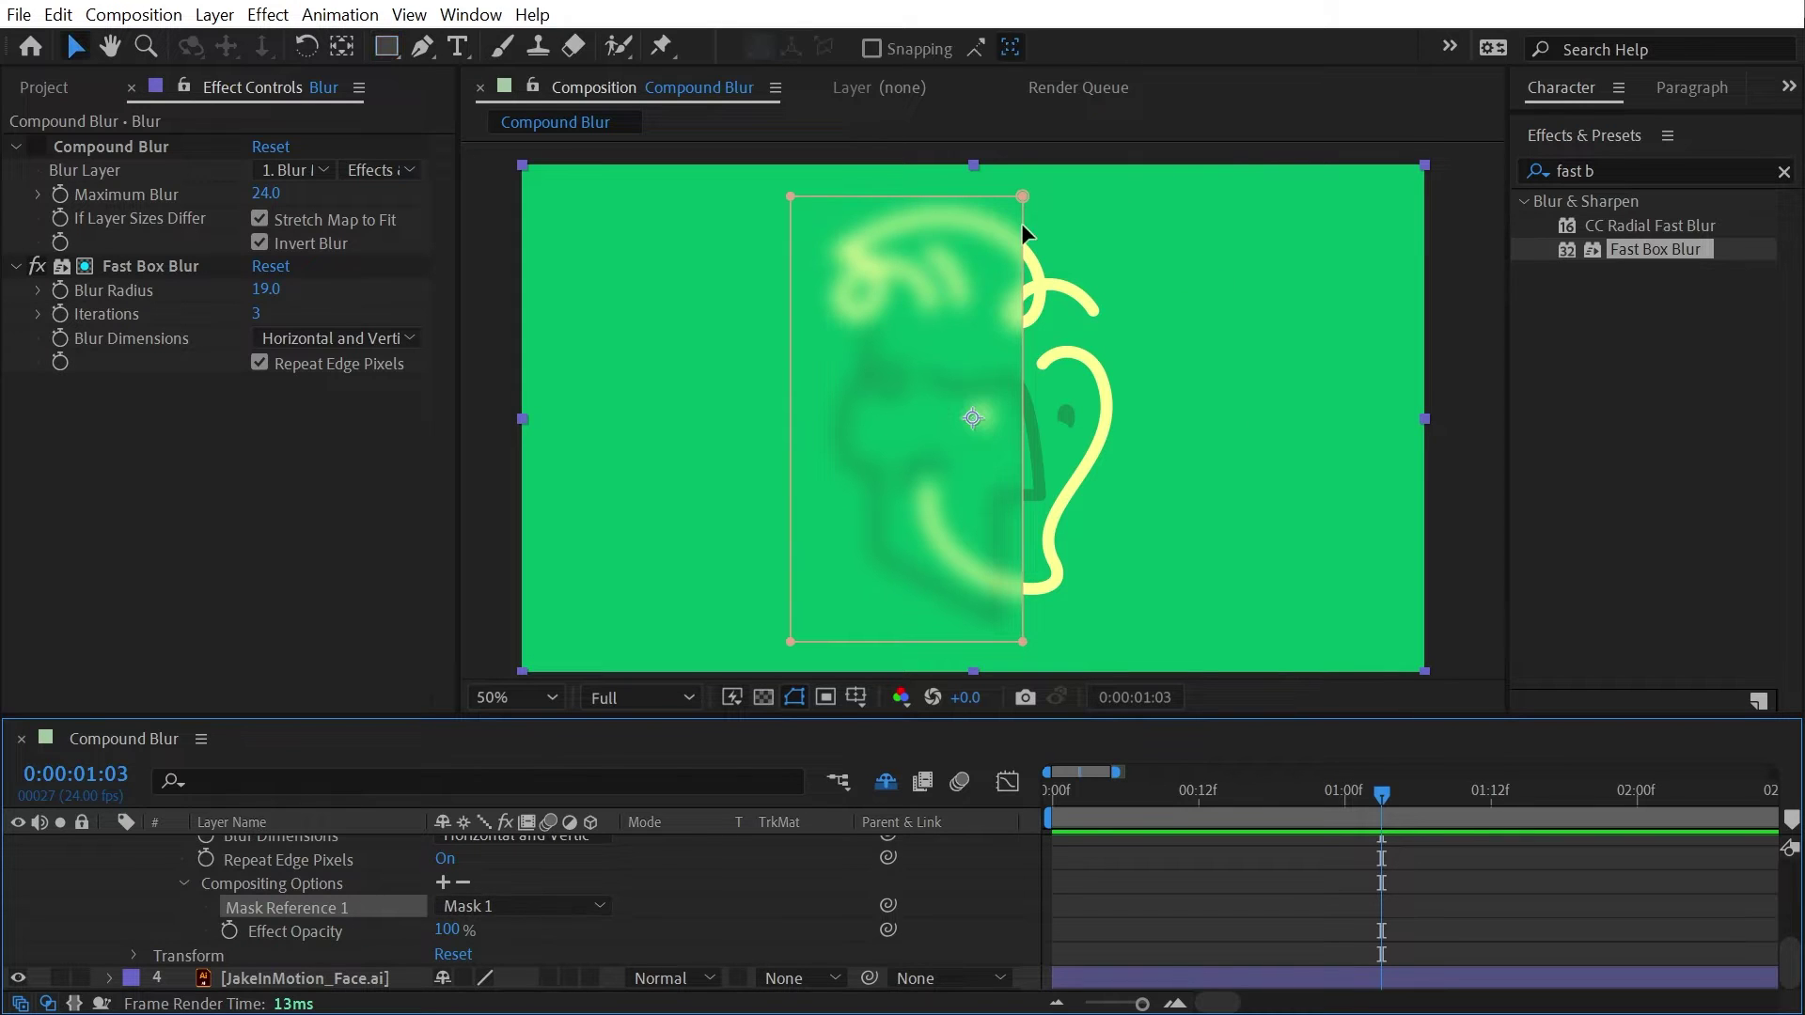
drag(1008, 614, 789, 669)
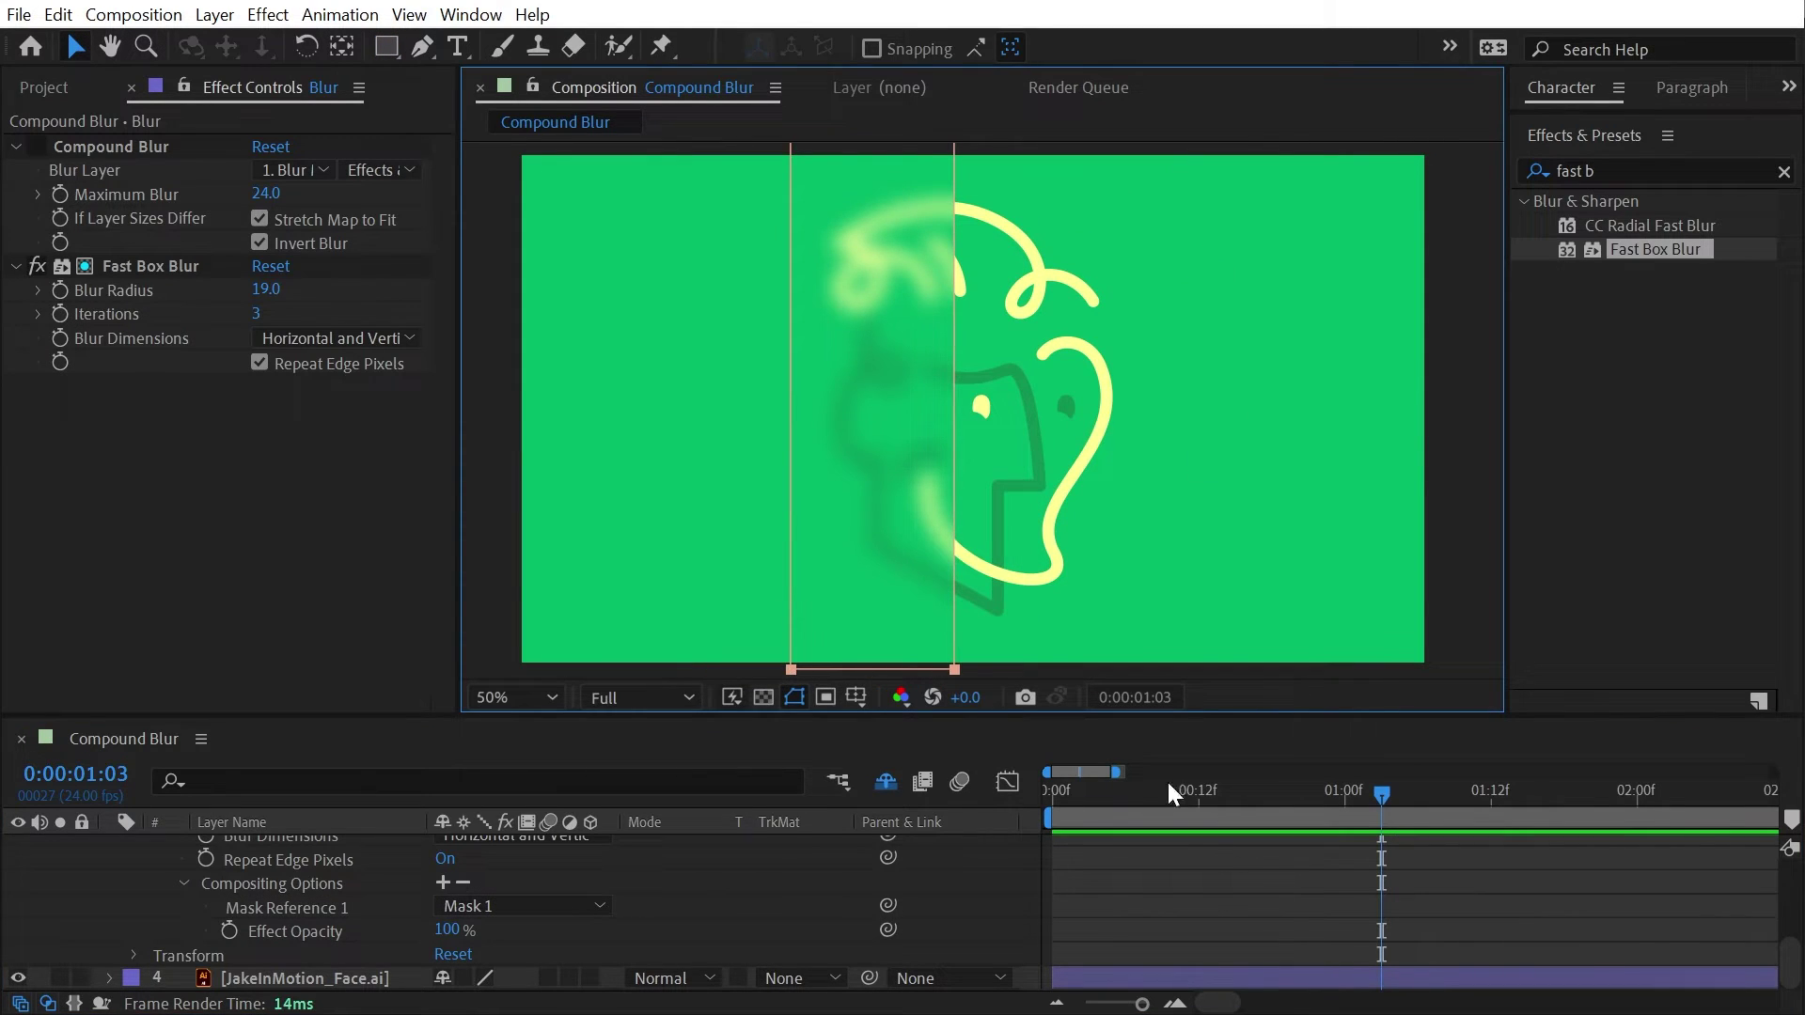
click(1183, 883)
- Unlink Mask 1's feather and set it to 170 pixels horizontally, moving the mask's right edge just past the yellow eye
key(.)
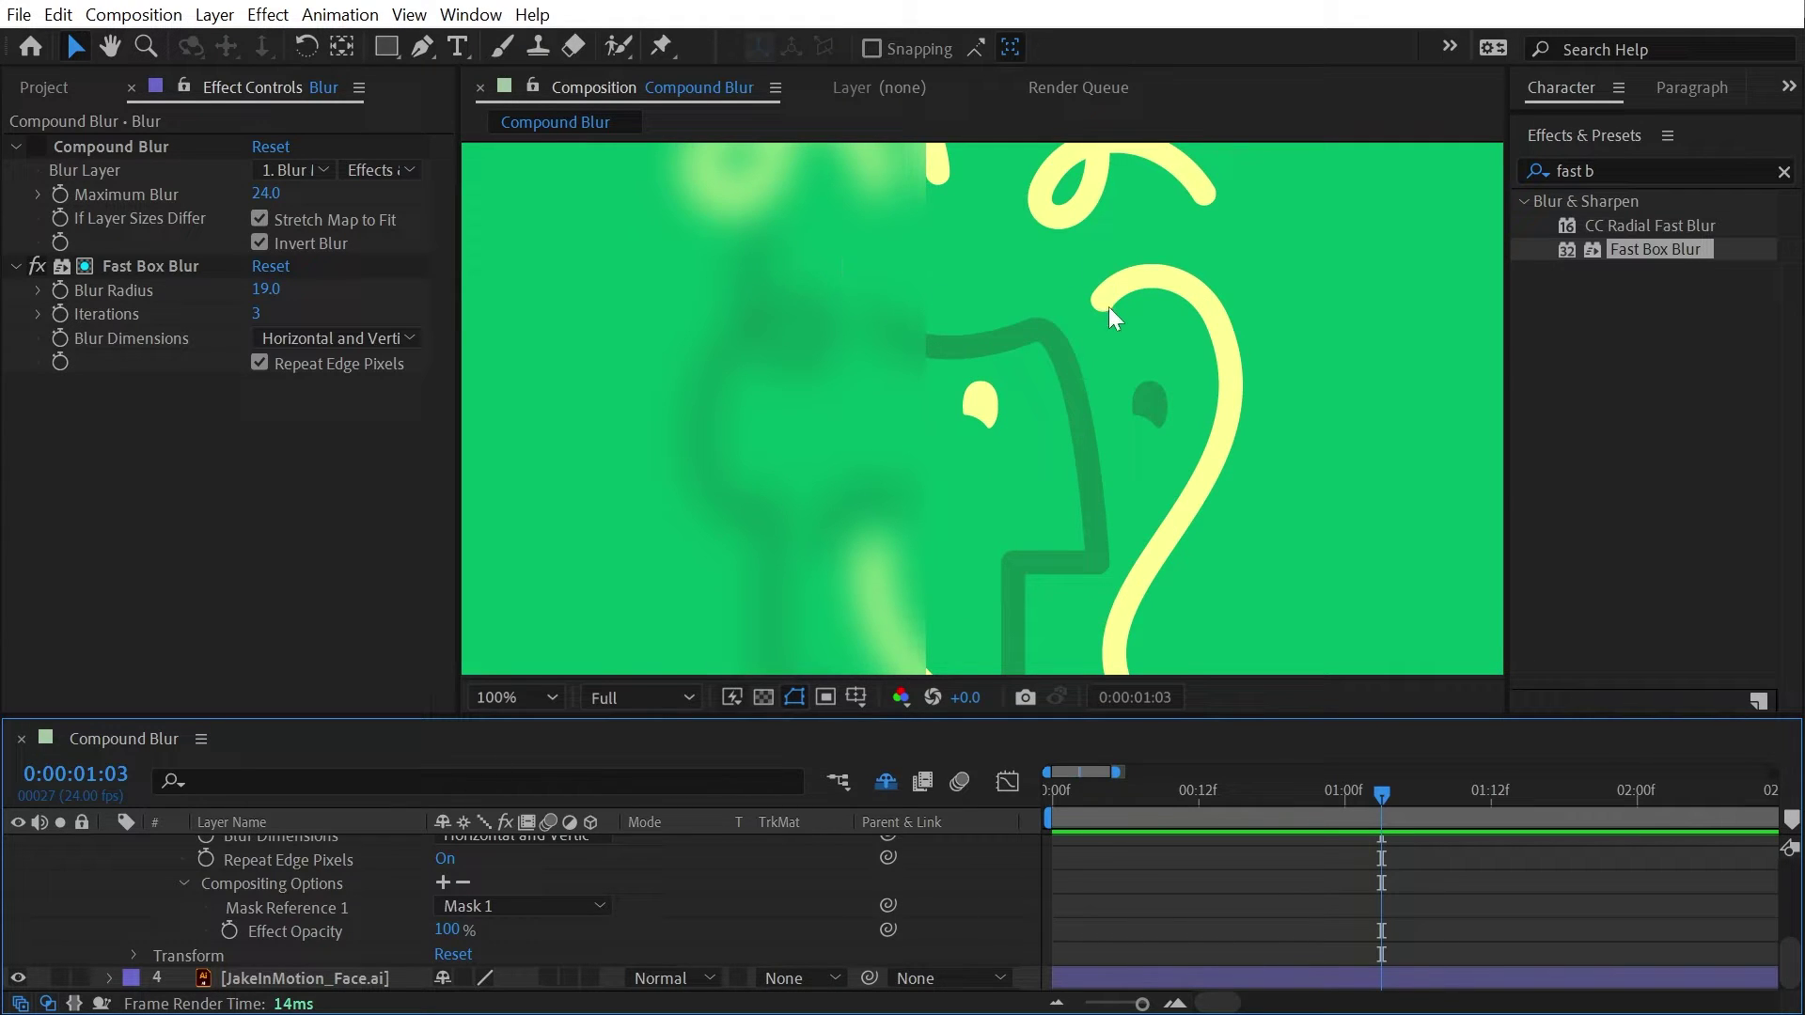
click(299, 882)
key(f)
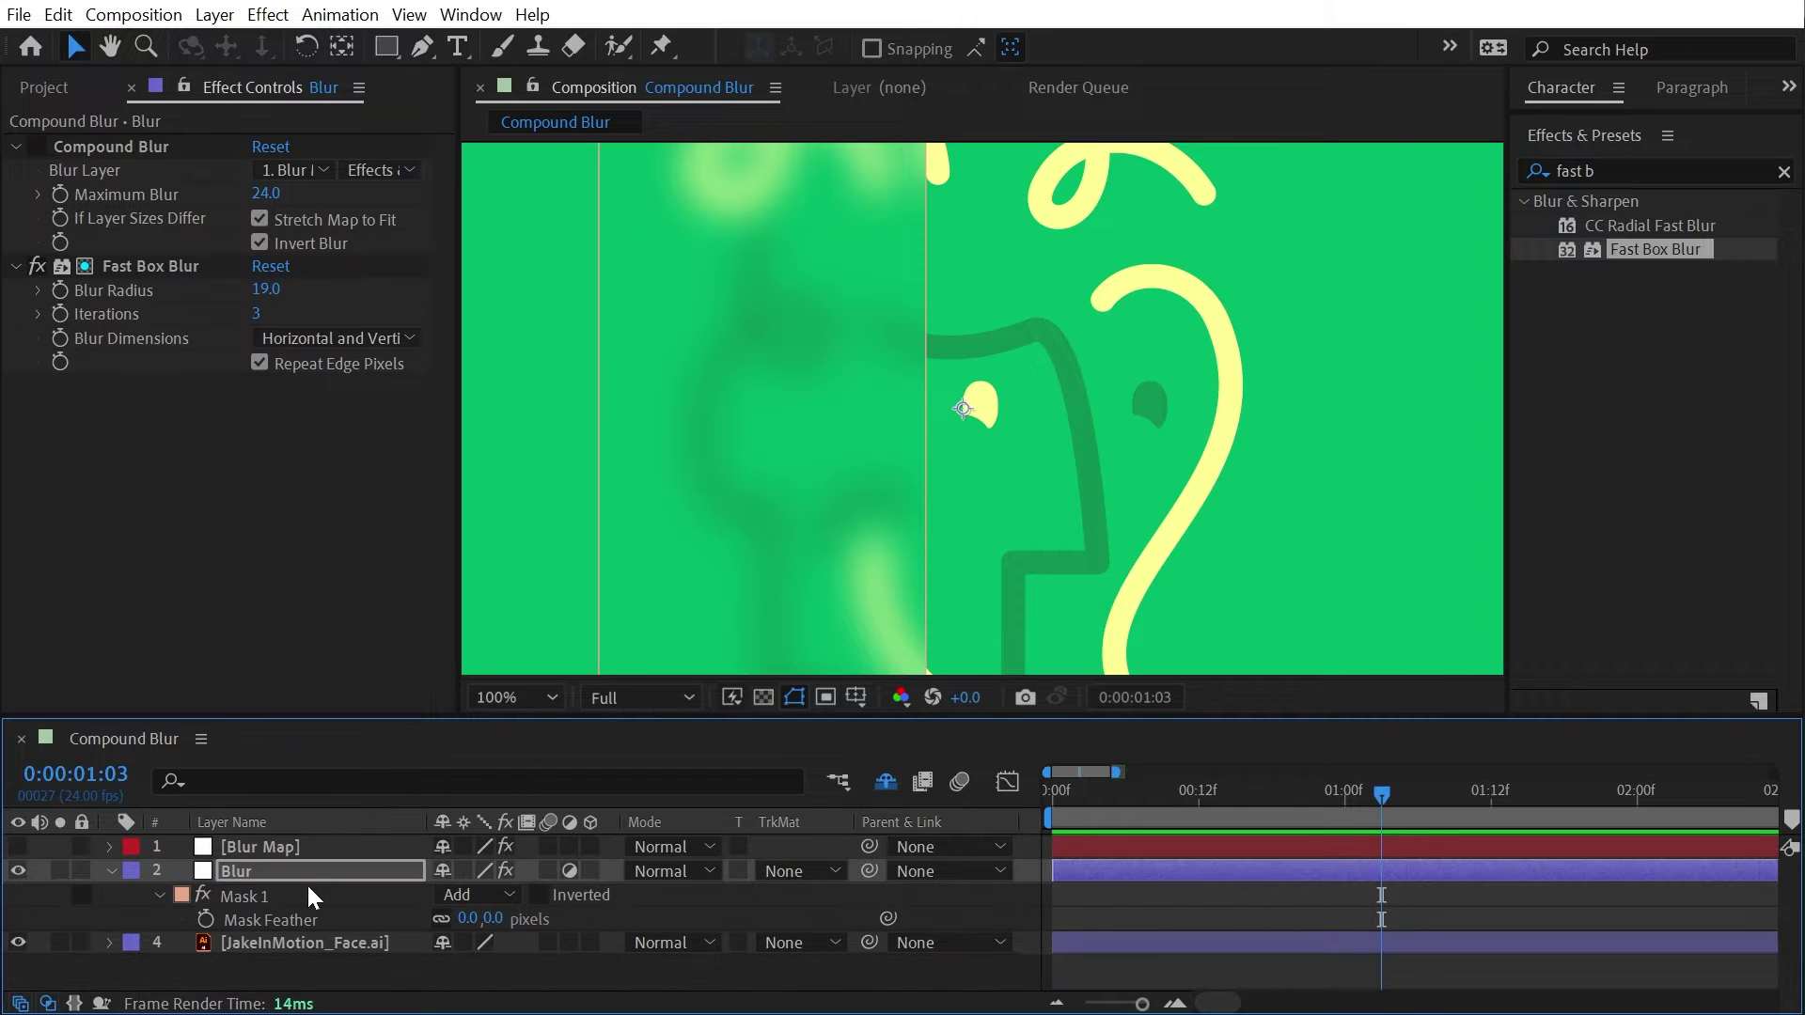
drag(467, 918, 1017, 348)
click(1175, 893)
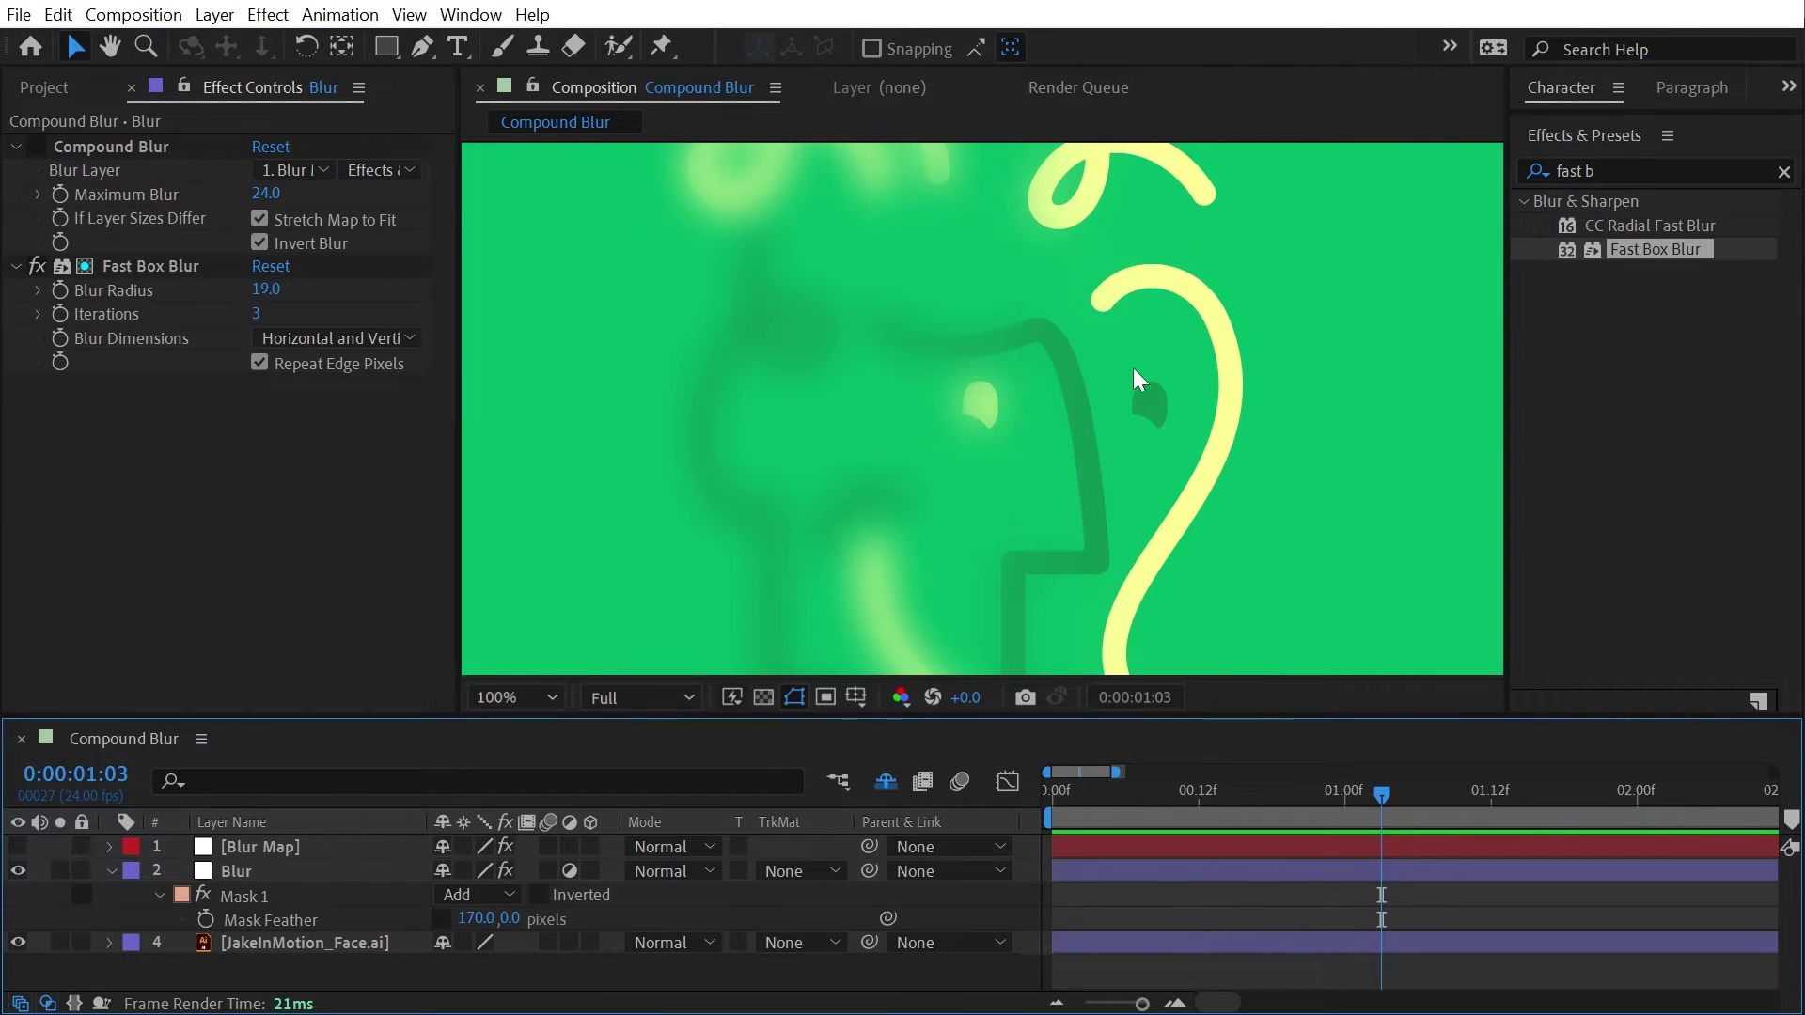
- Take a snapshot of the composition with the feathered, masked Fast Box Blur
key(period)
key(comma)
click(1025, 698)
- Disable Fast Box Blur on the Blur layer and enable Compound Blur in its place
click(222, 872)
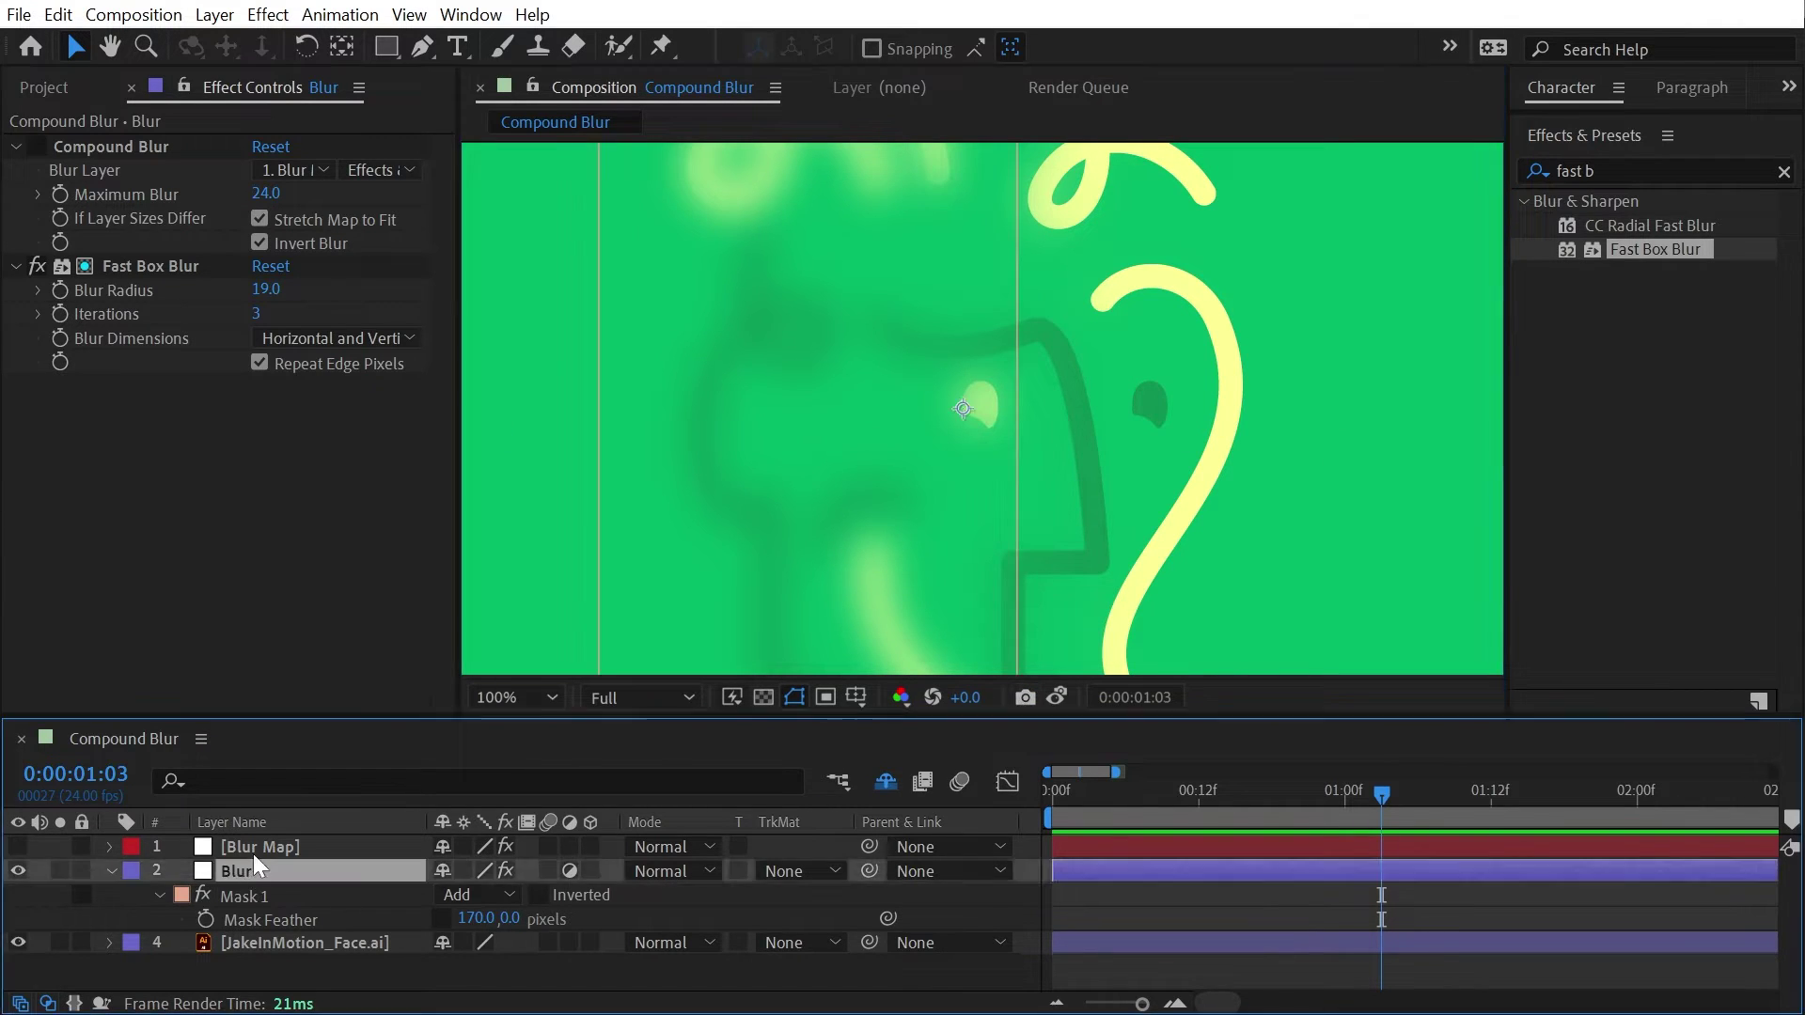
click(42, 264)
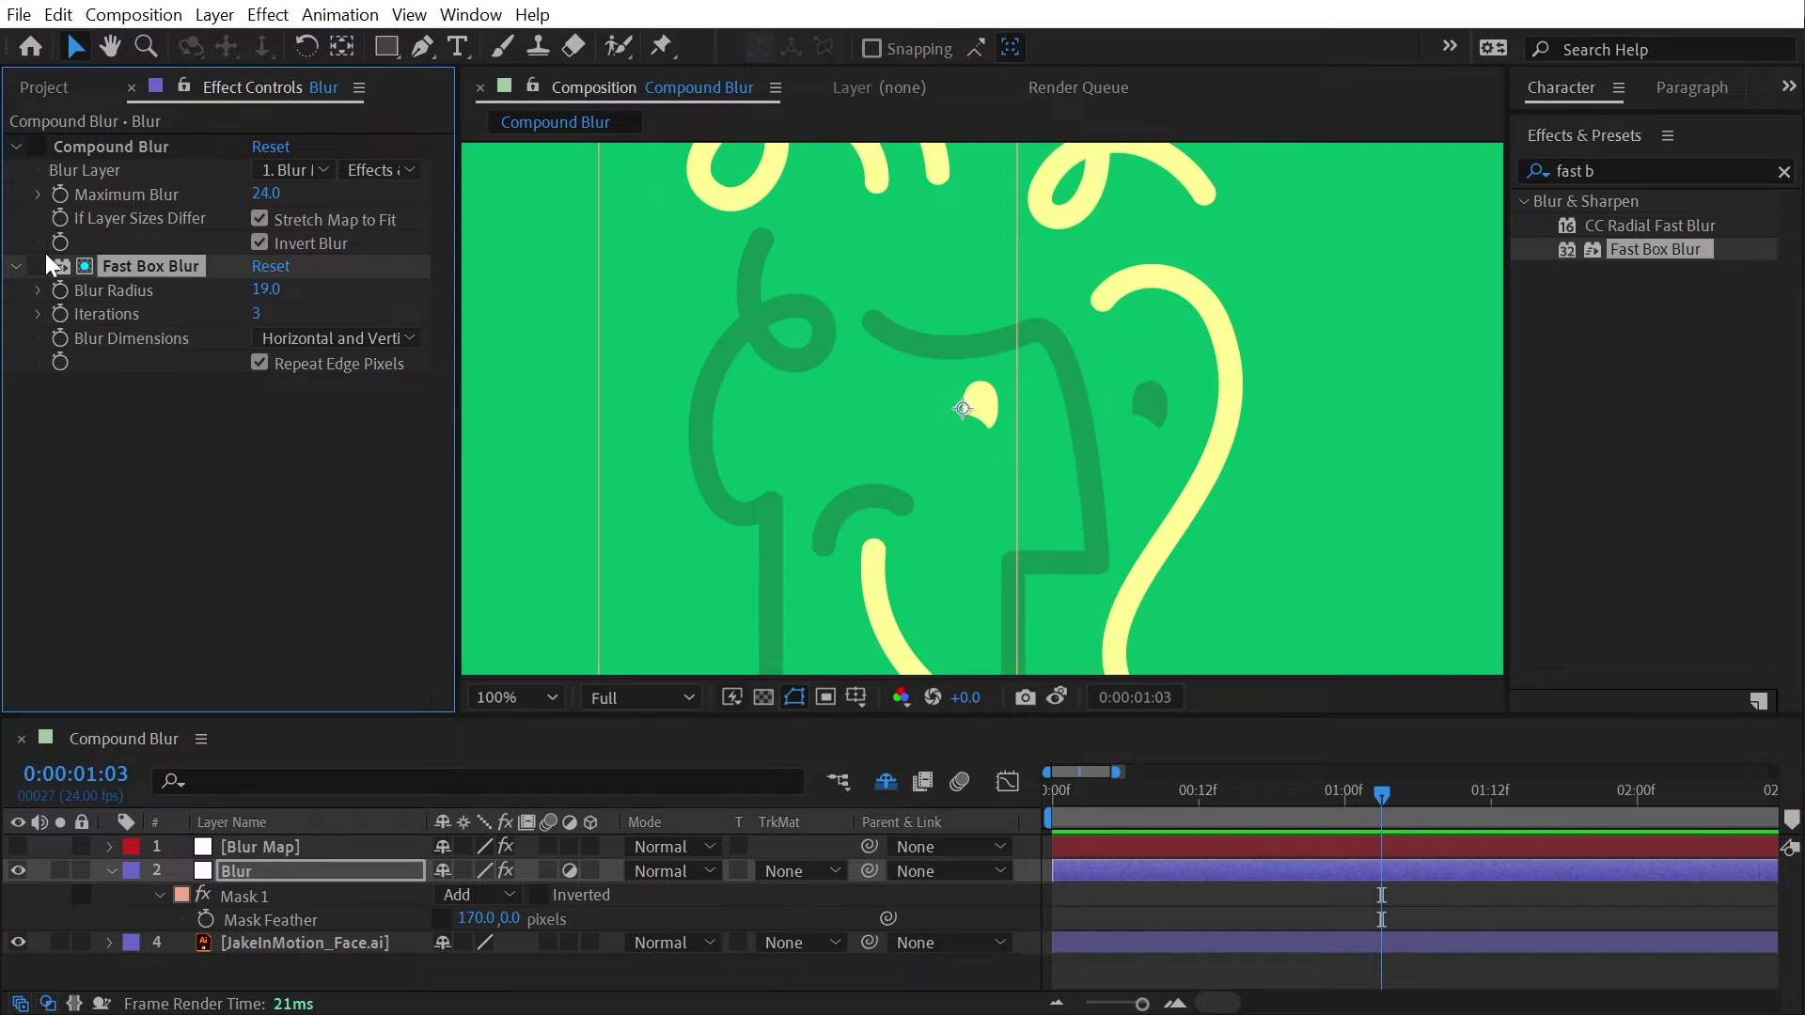
click(38, 147)
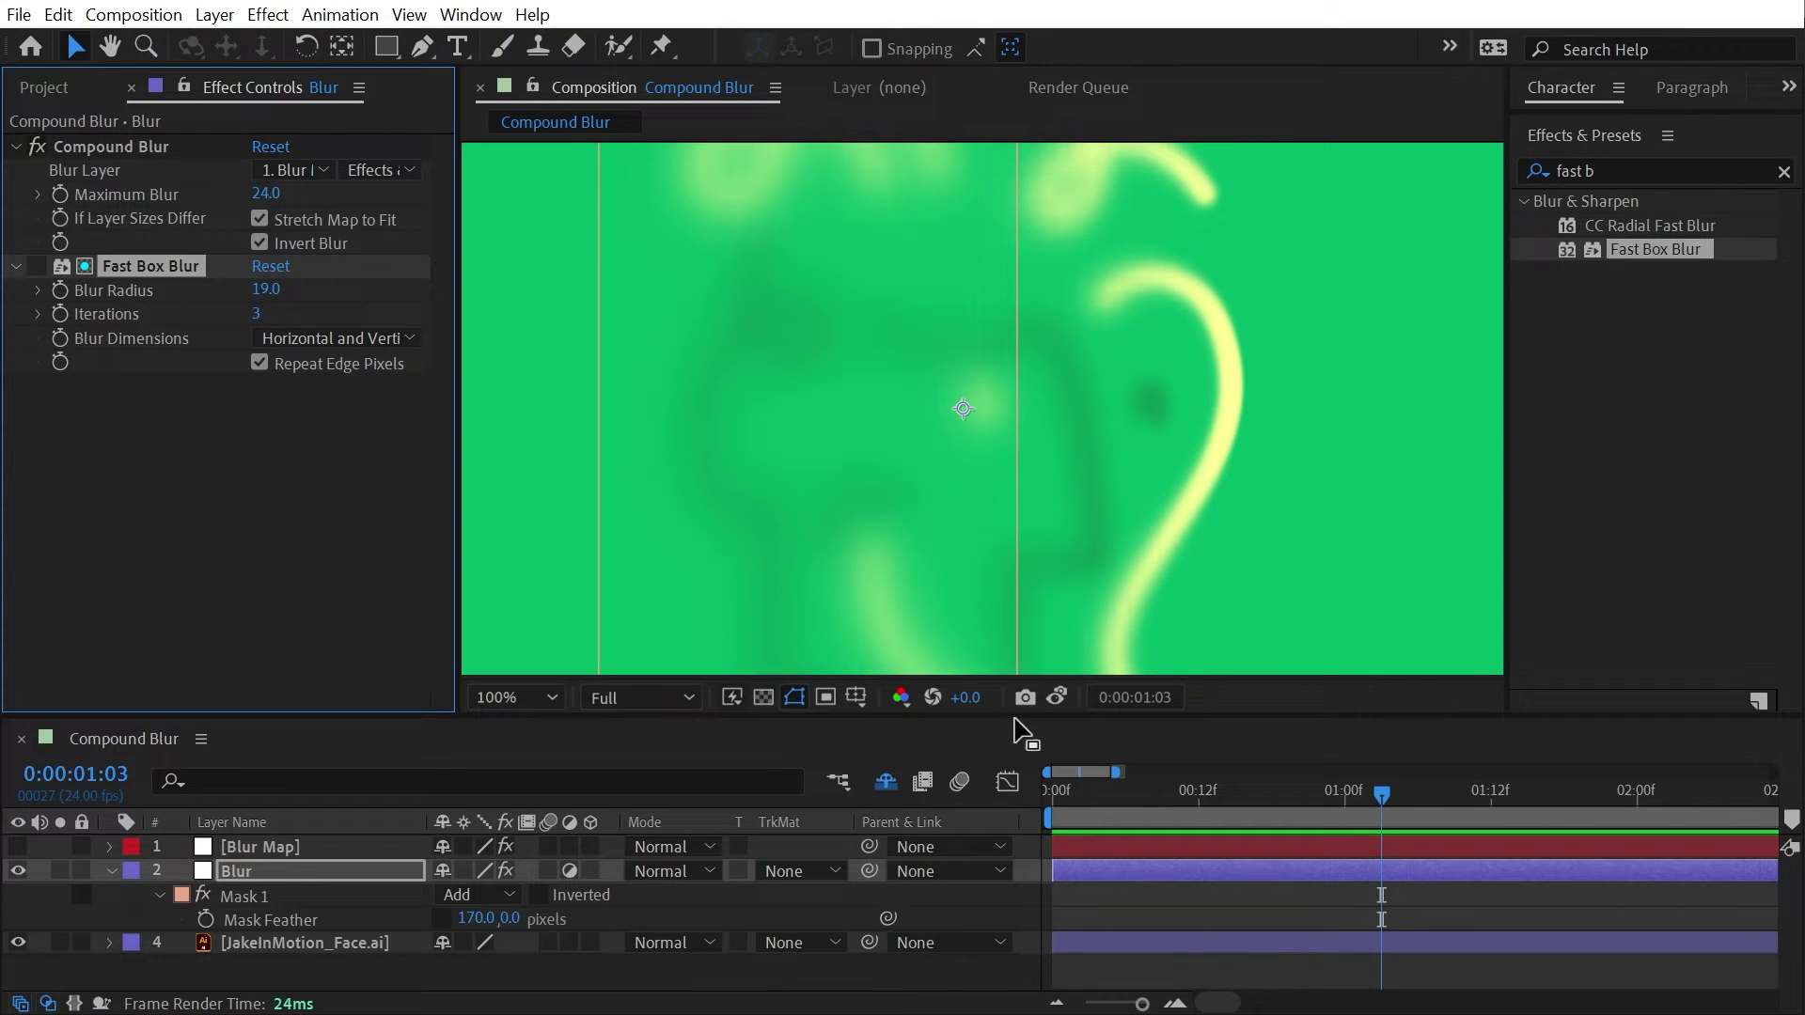
- Move the Blur Map's Gradient Ramp start to 791, 493 and end to 1060, 501, and compare the result with the snapshot
click(1207, 846)
click(121, 147)
drag(1255, 371, 803, 364)
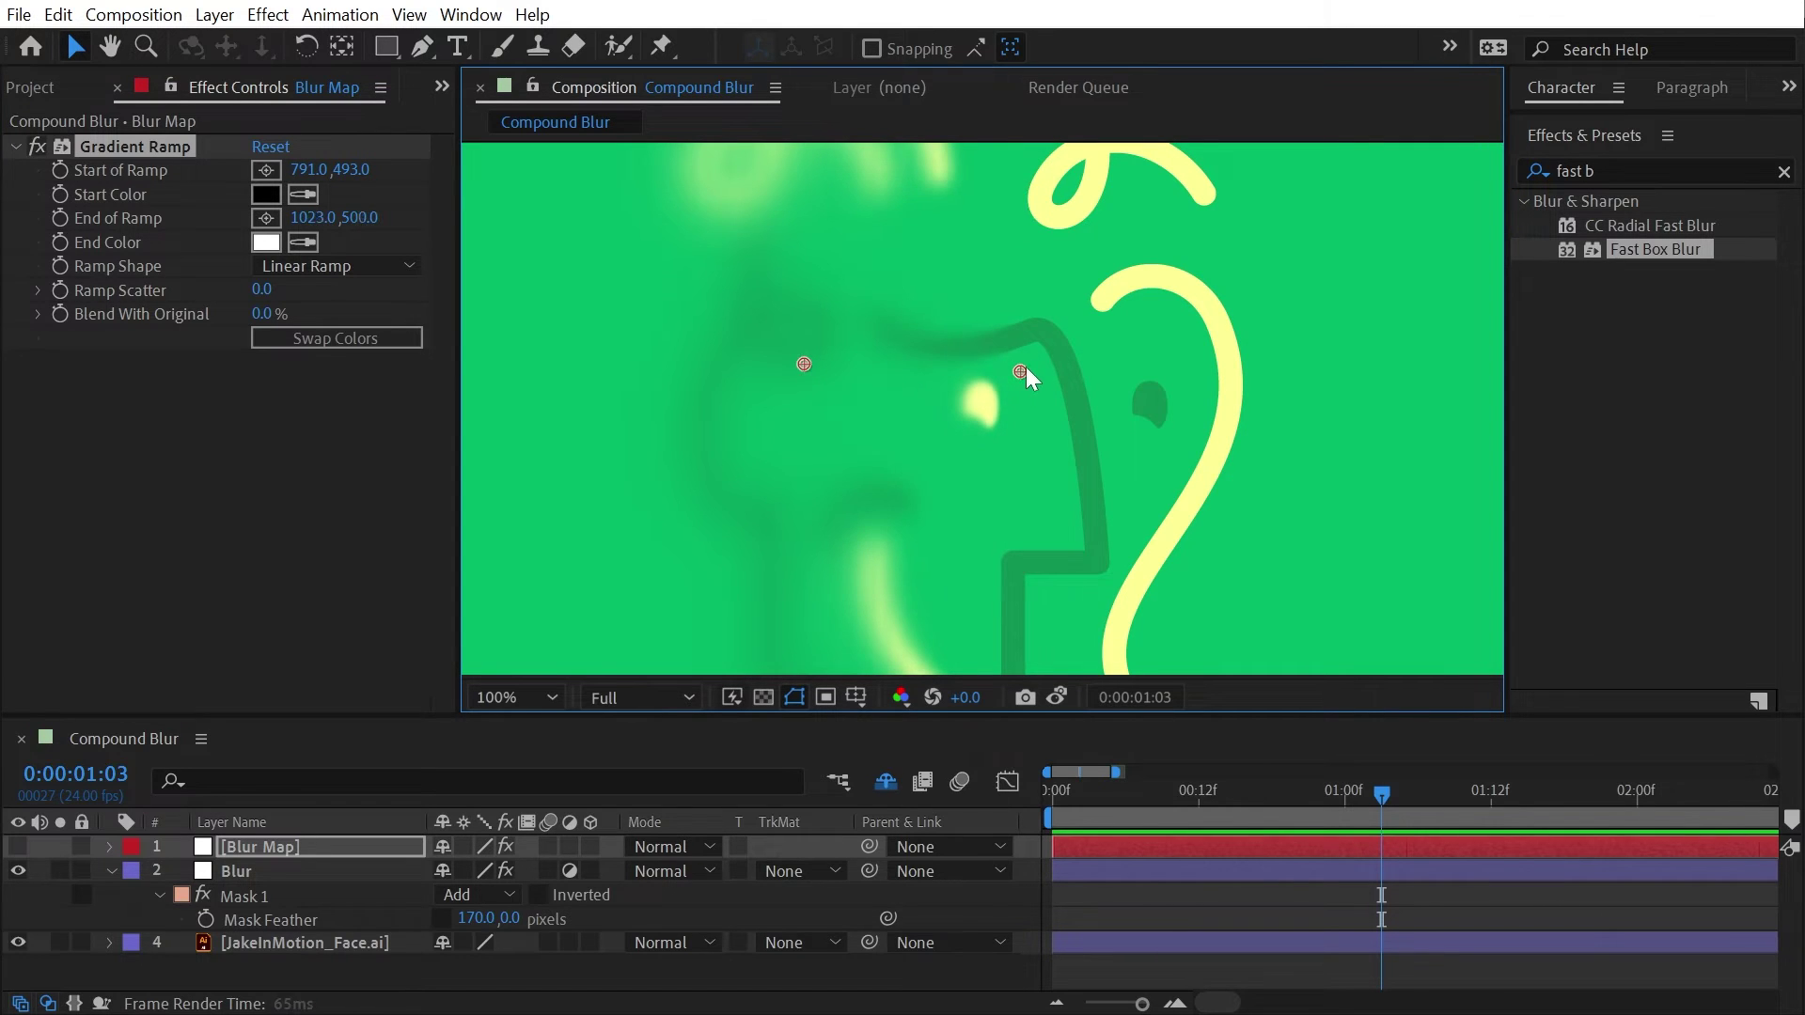
drag(1032, 366, 1058, 366)
click(1064, 697)
click(1064, 697)
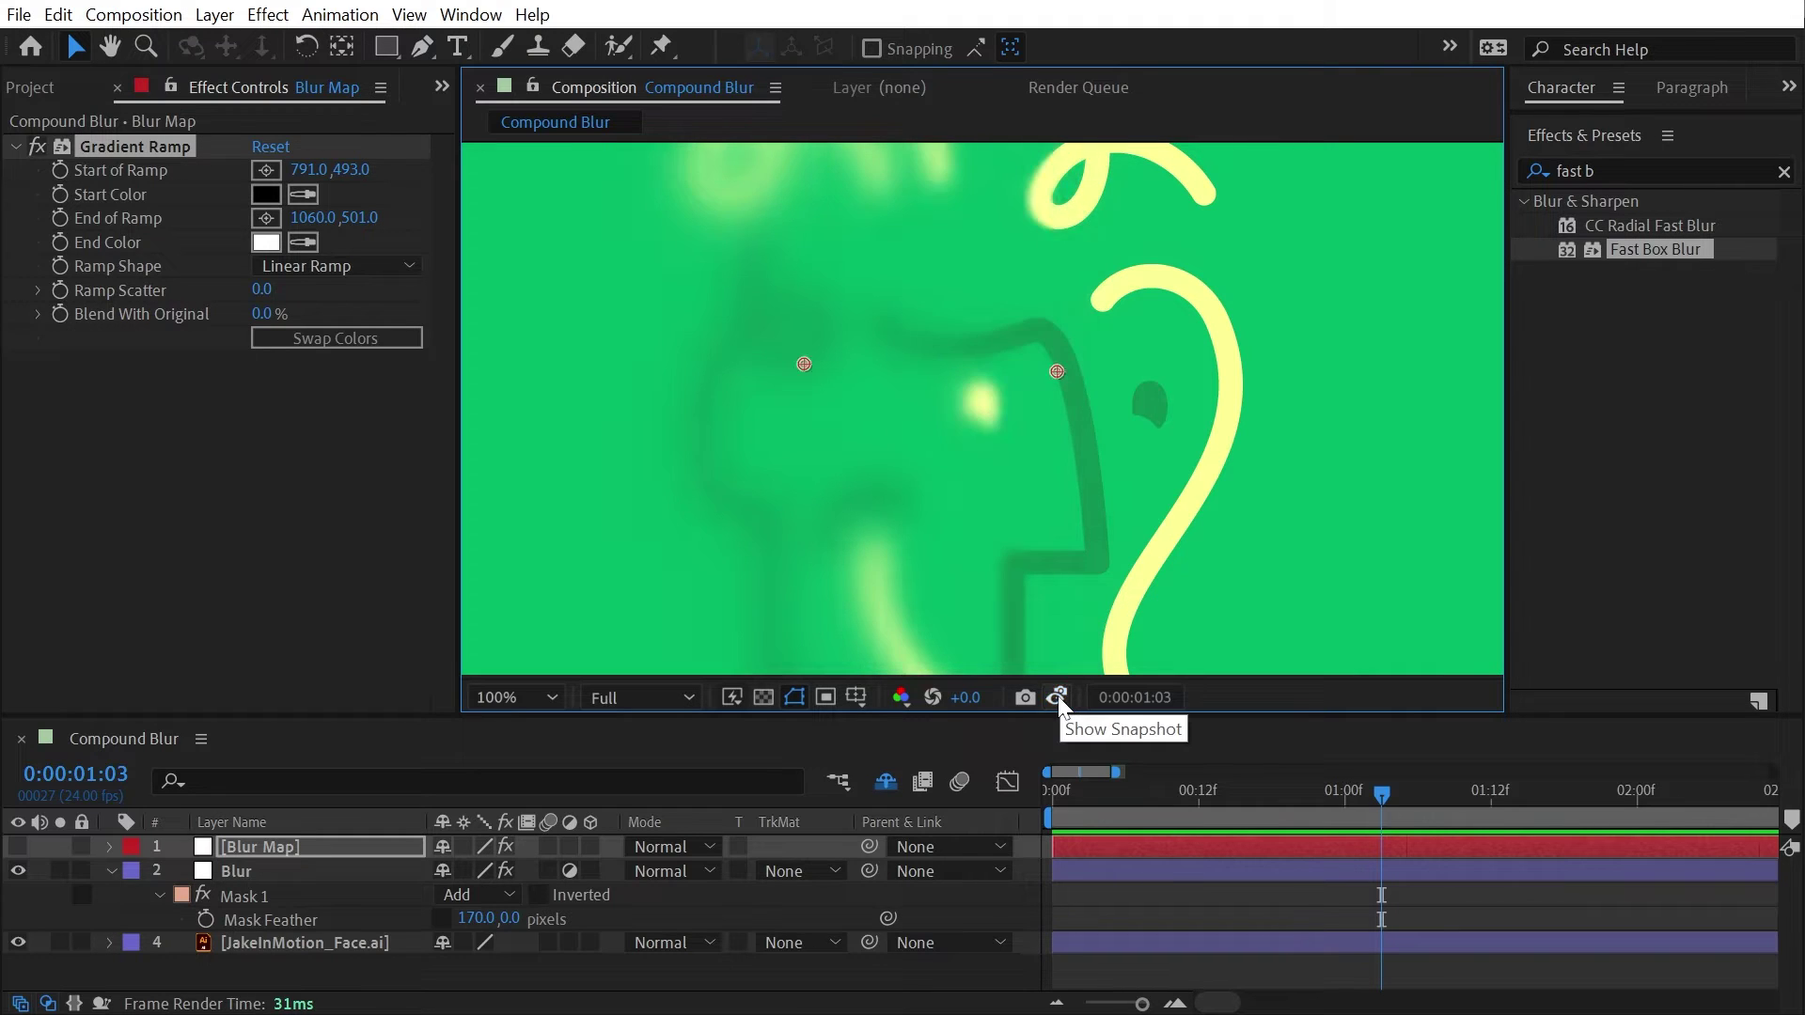
click(1058, 697)
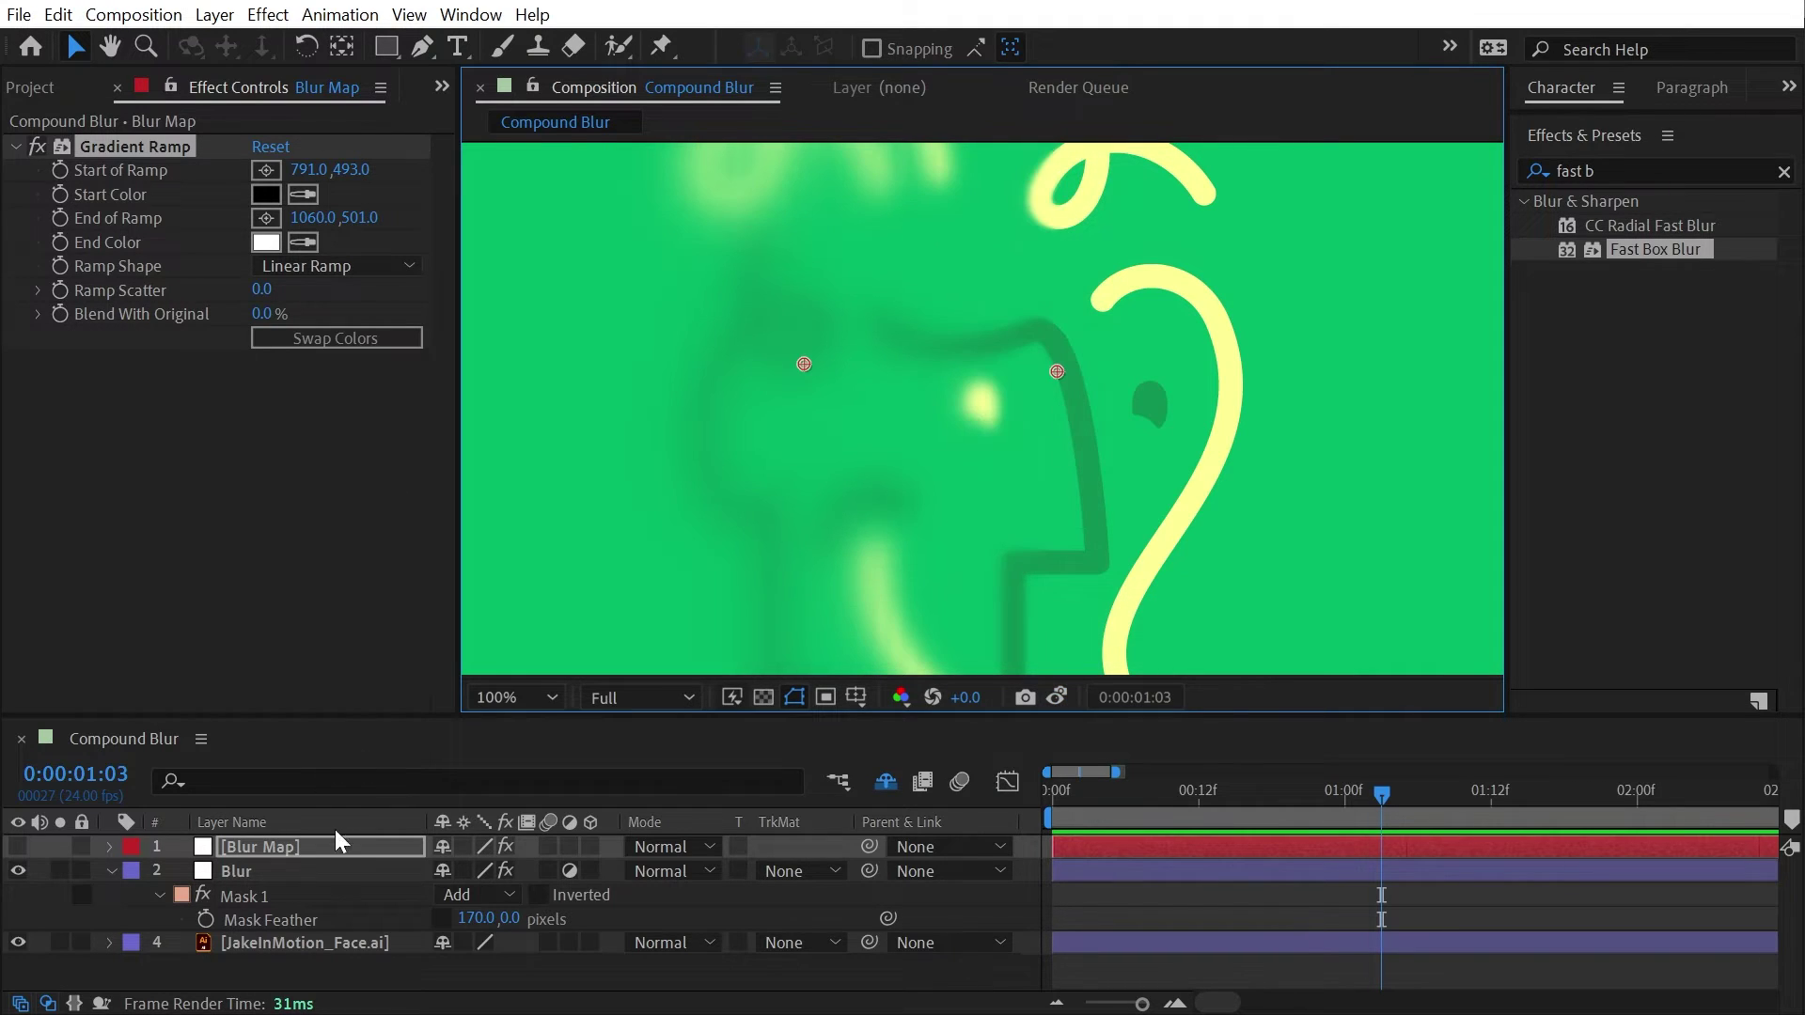
- Delete Mask 1 and the Fast Box Blur effect from the Blur layer
scroll(833, 423, down, 2)
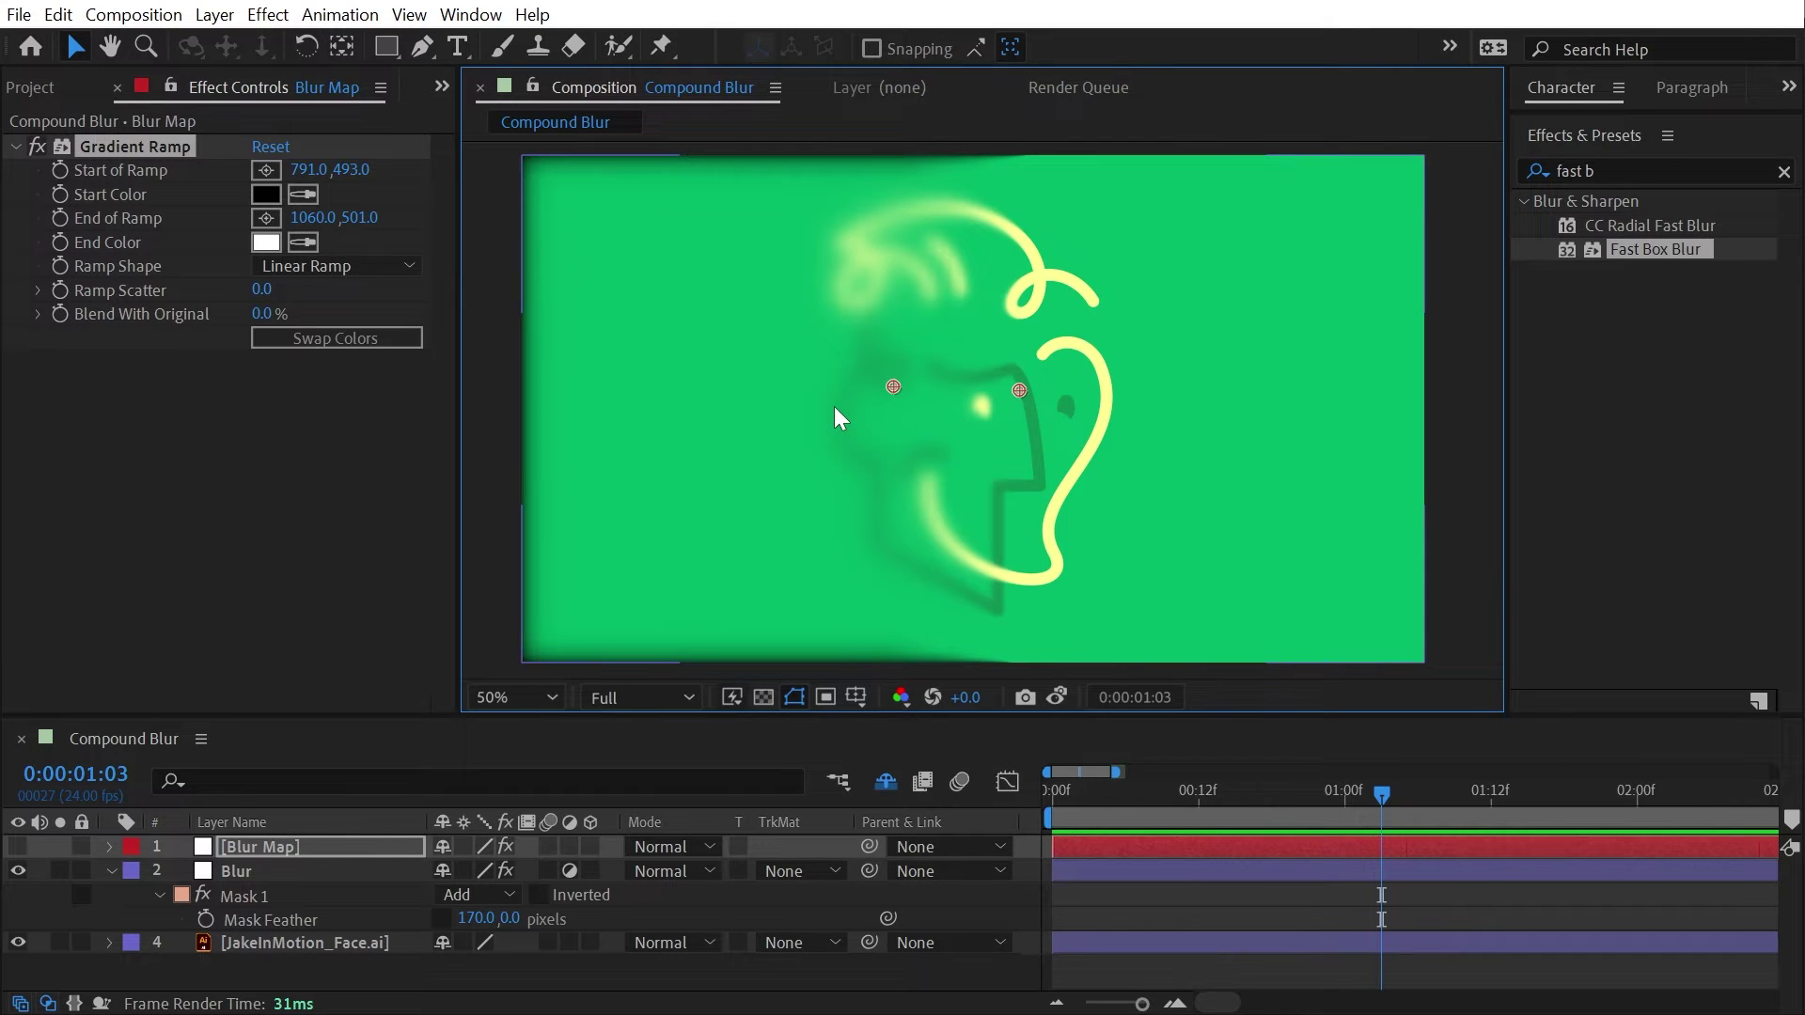
click(833, 406)
click(238, 899)
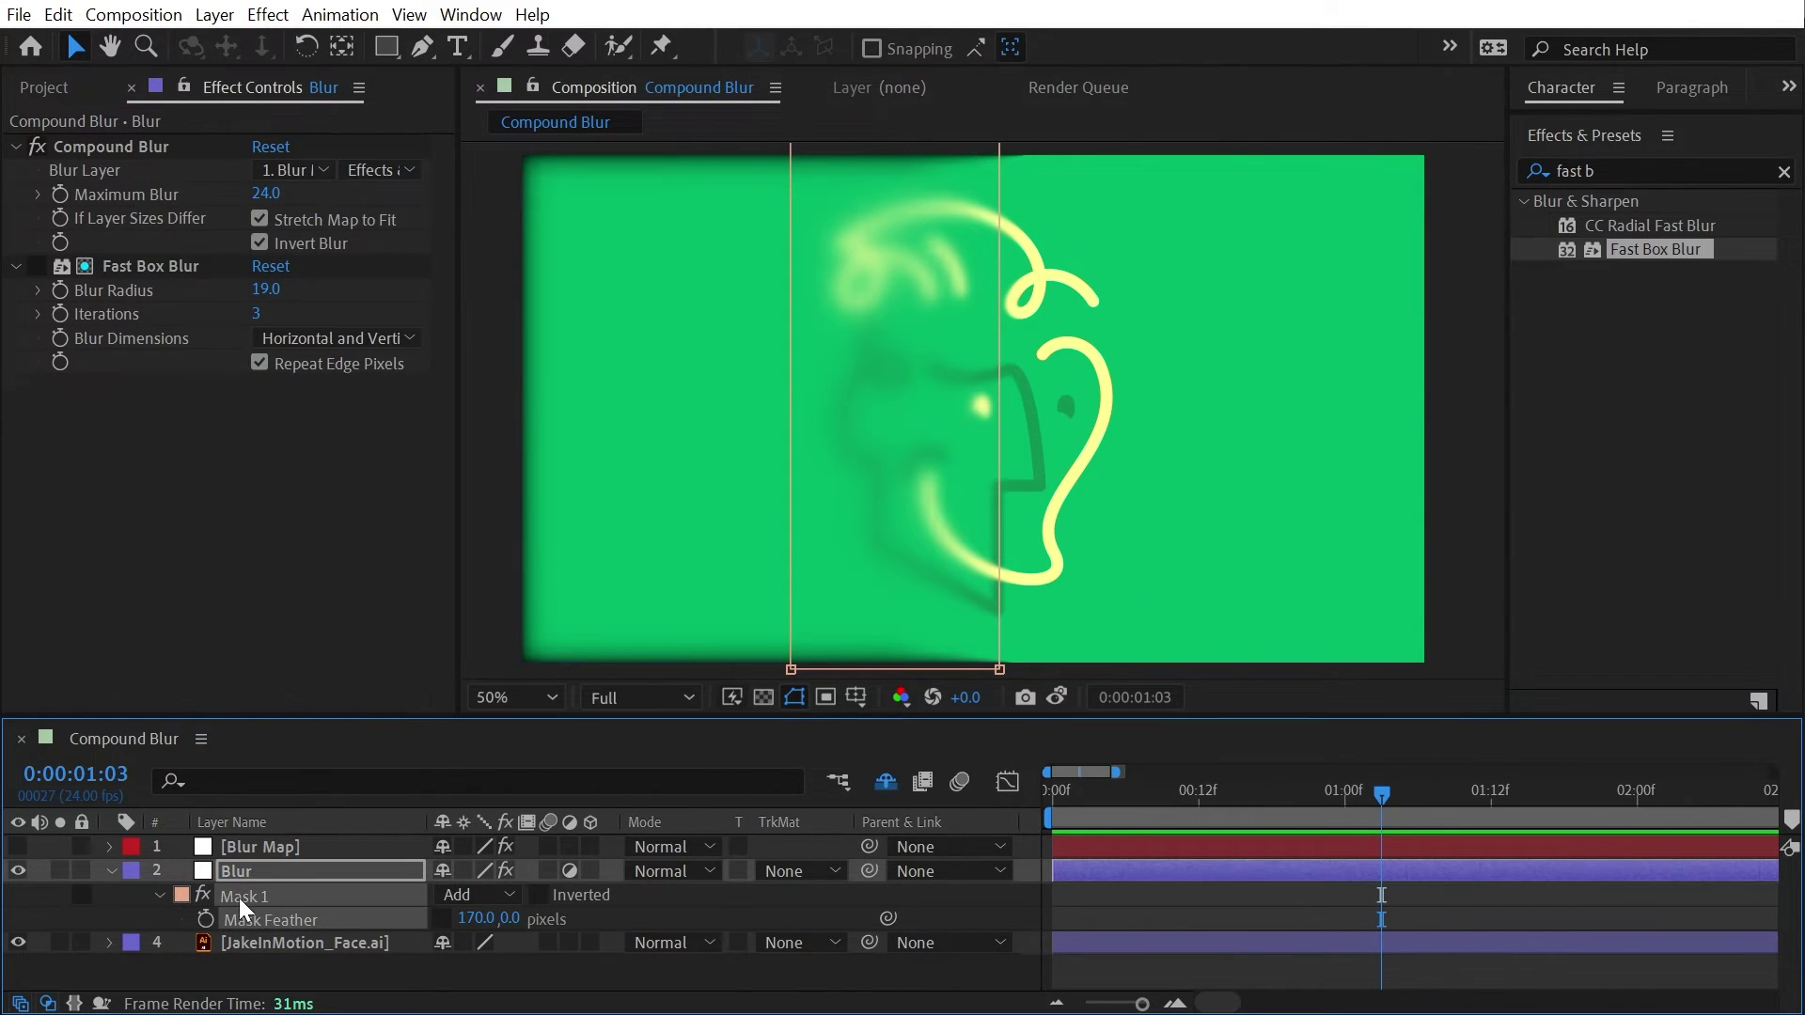
key(Delete)
click(122, 267)
key(Delete)
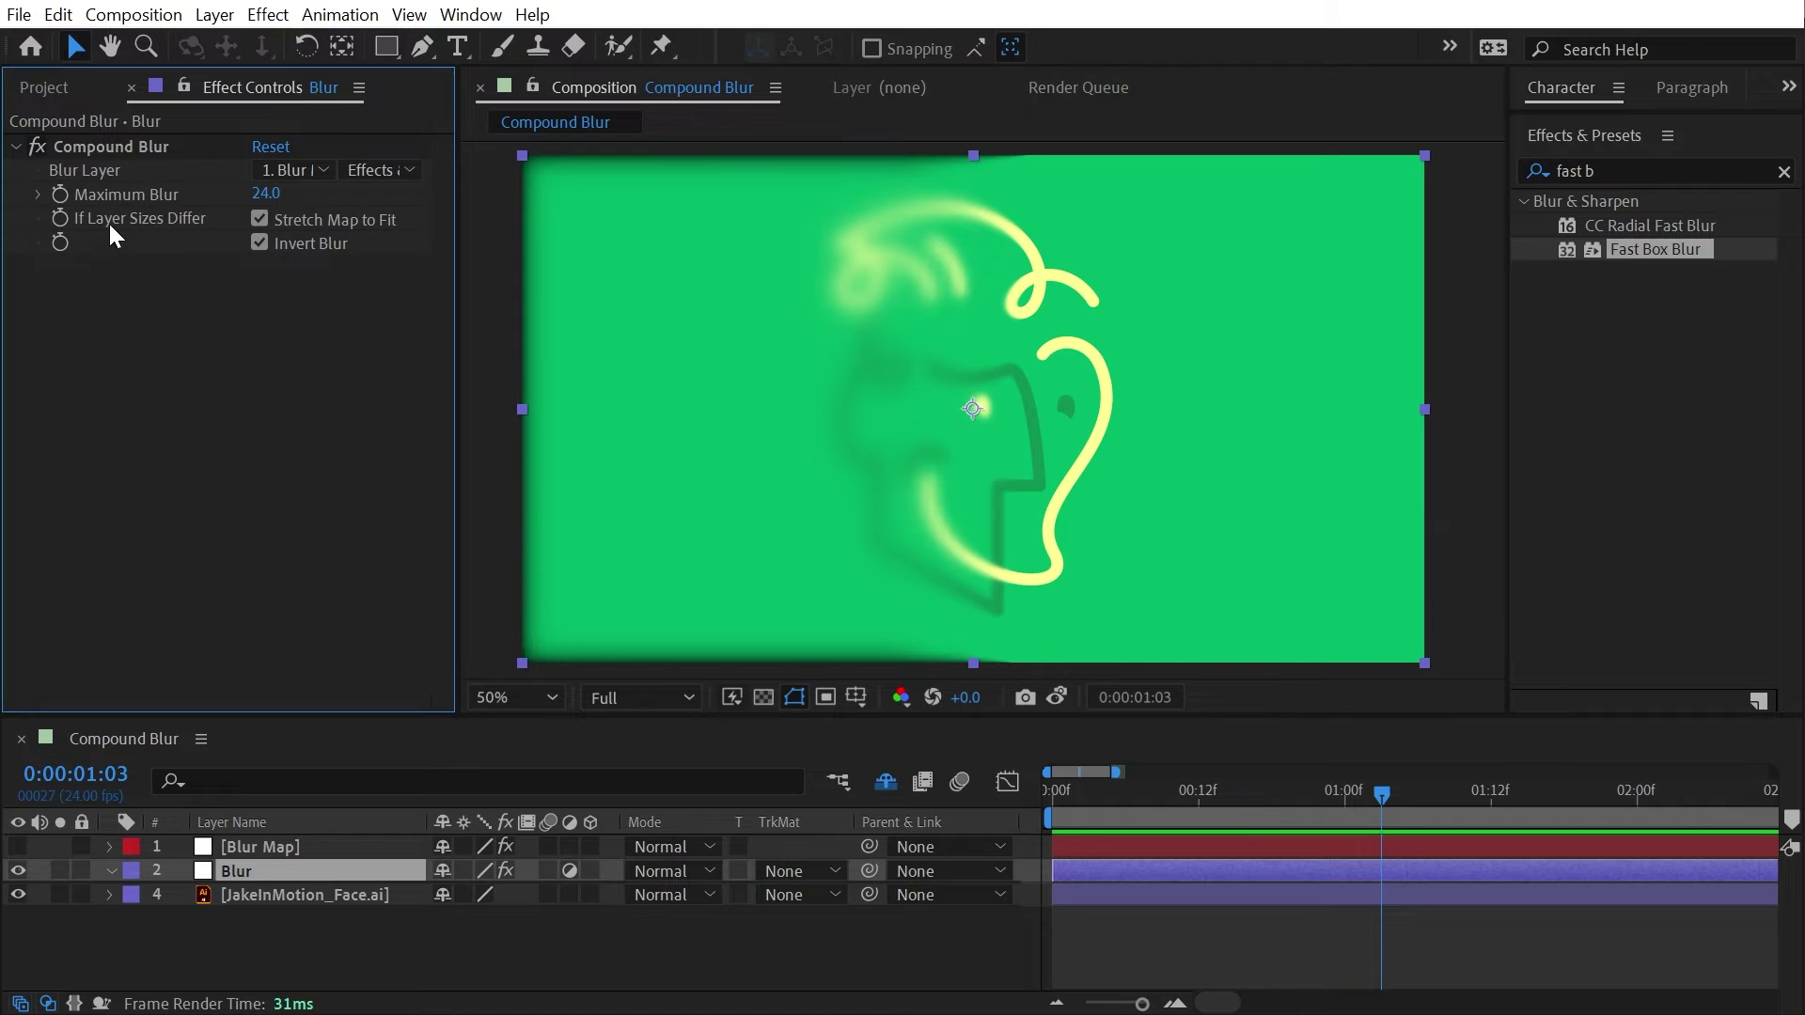
- Apply the Fractal Noise effect to the Blur Map layer below its Gradient Ramp, and leave the layer hidden
click(273, 846)
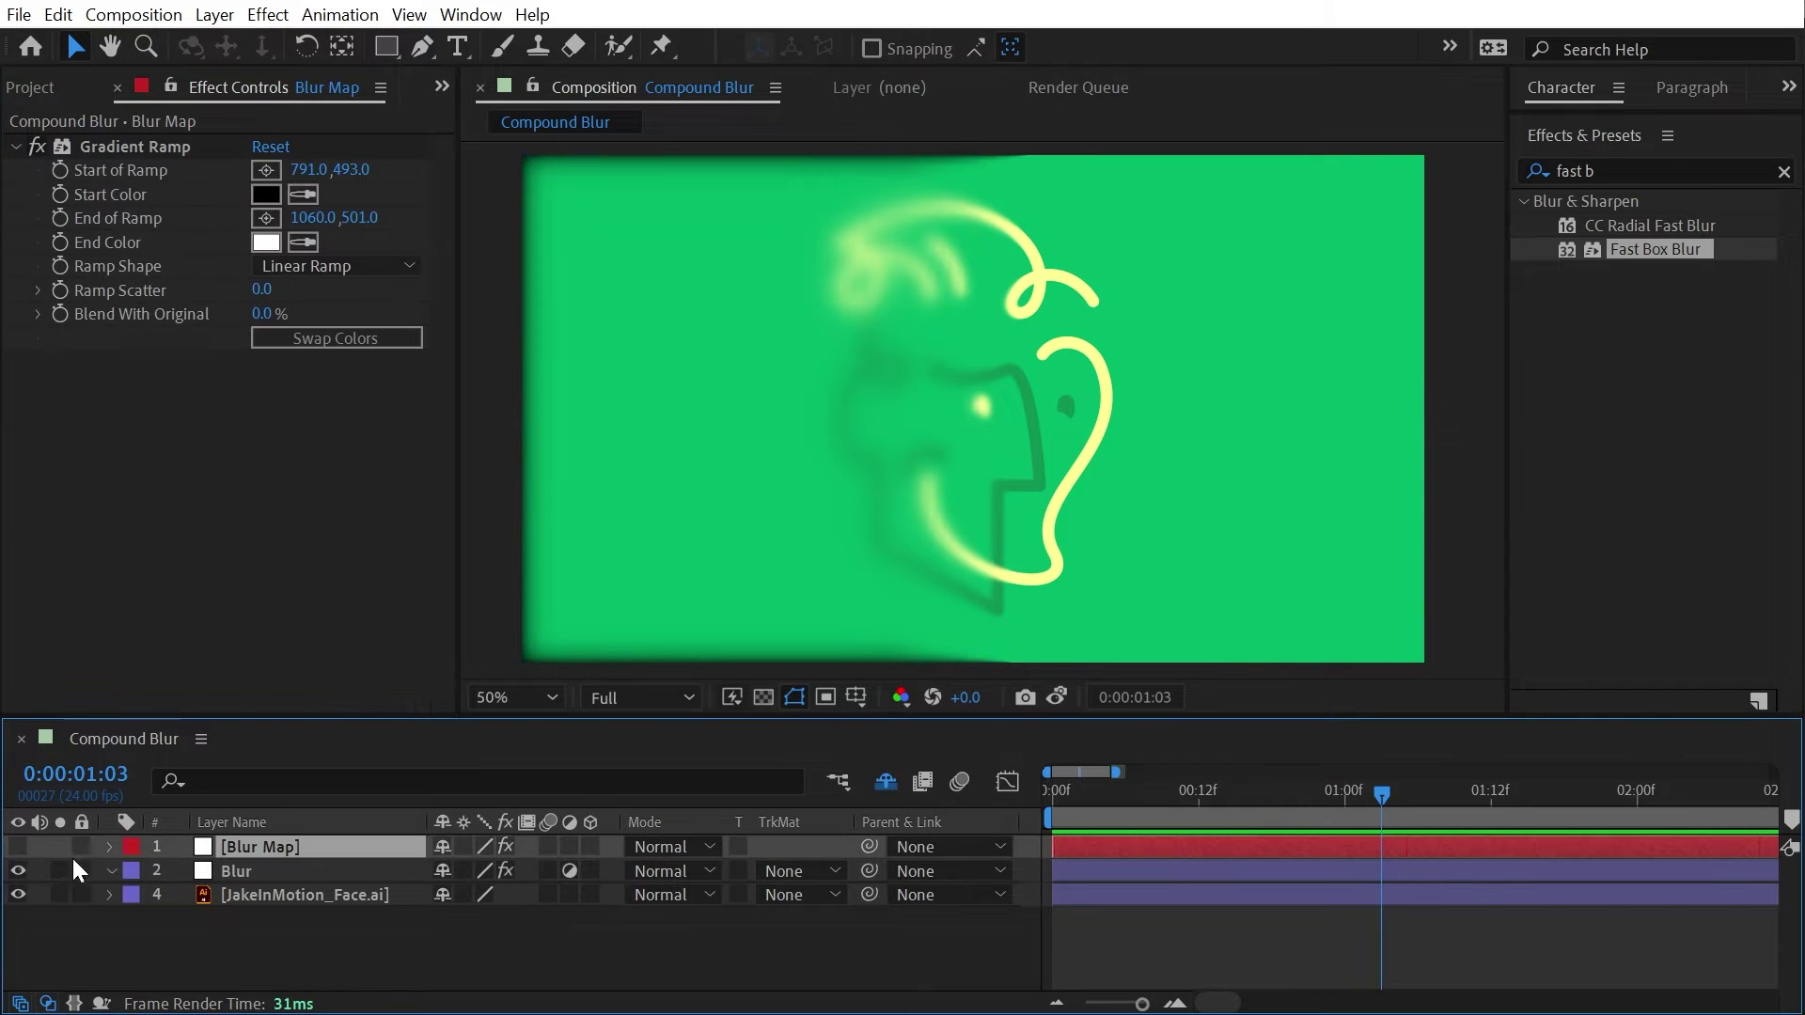
click(19, 846)
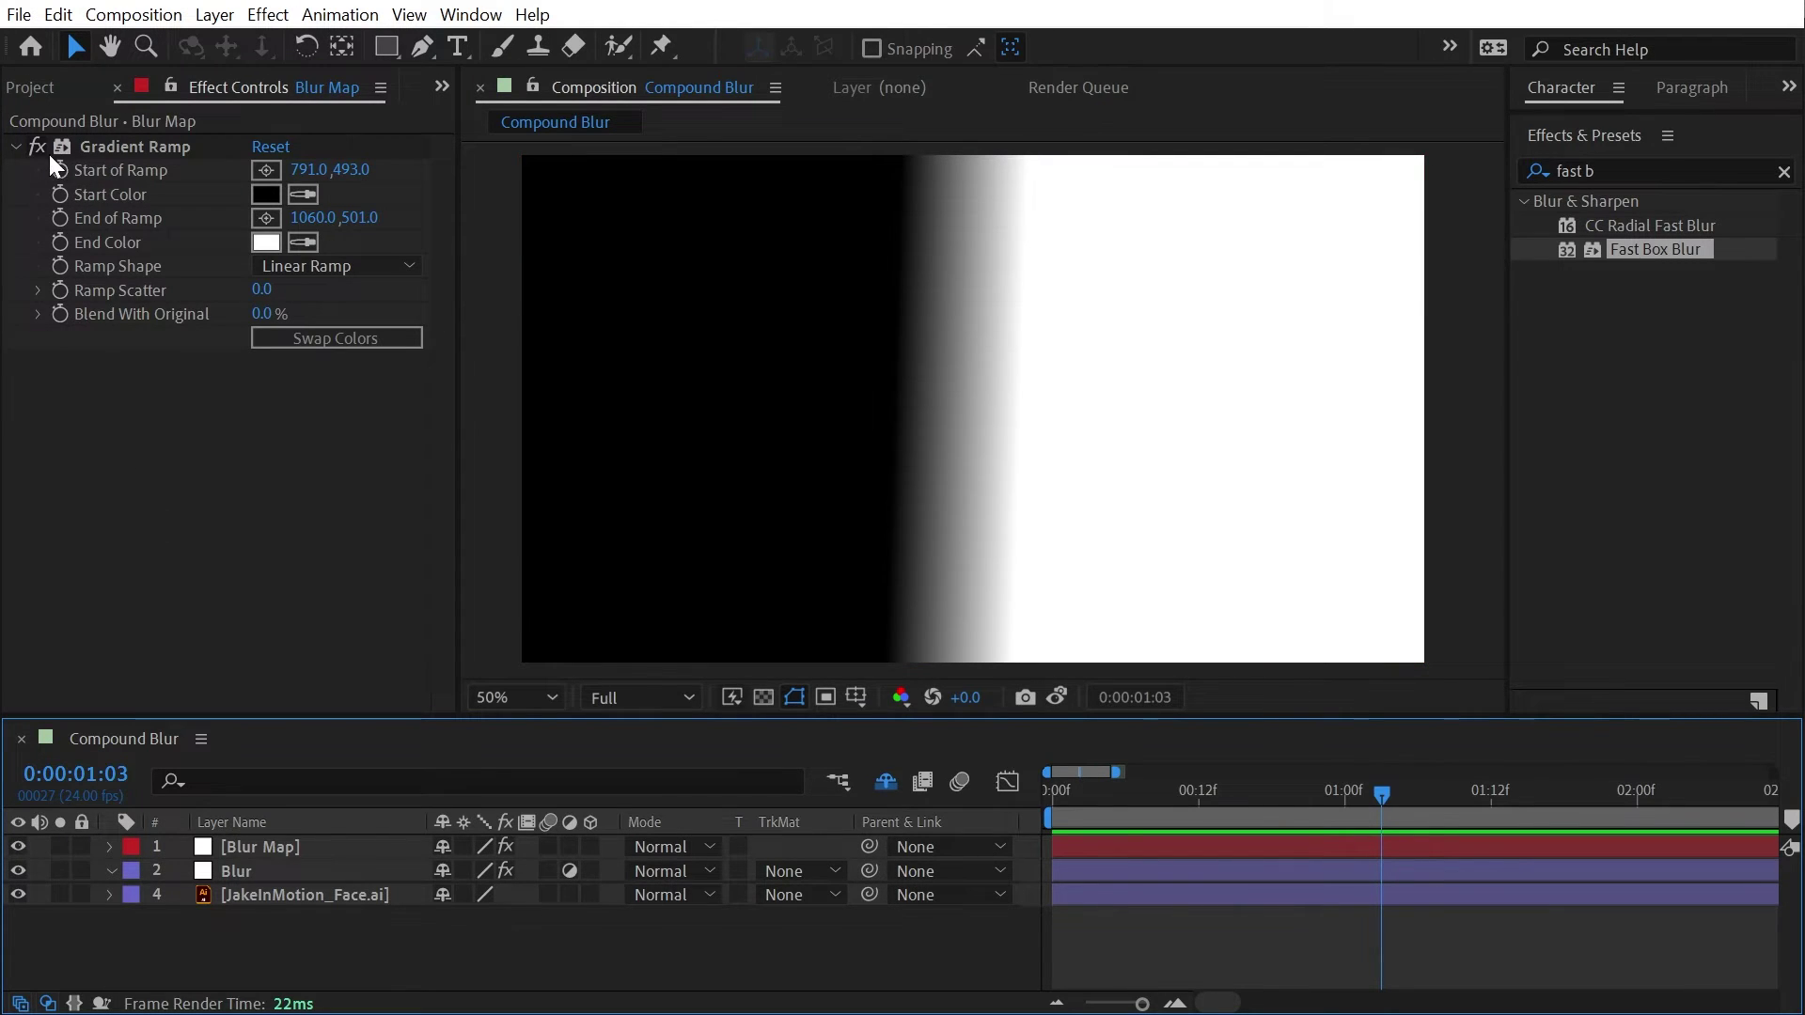
click(1649, 171)
text(fract)
drag(1640, 395, 245, 515)
click(16, 846)
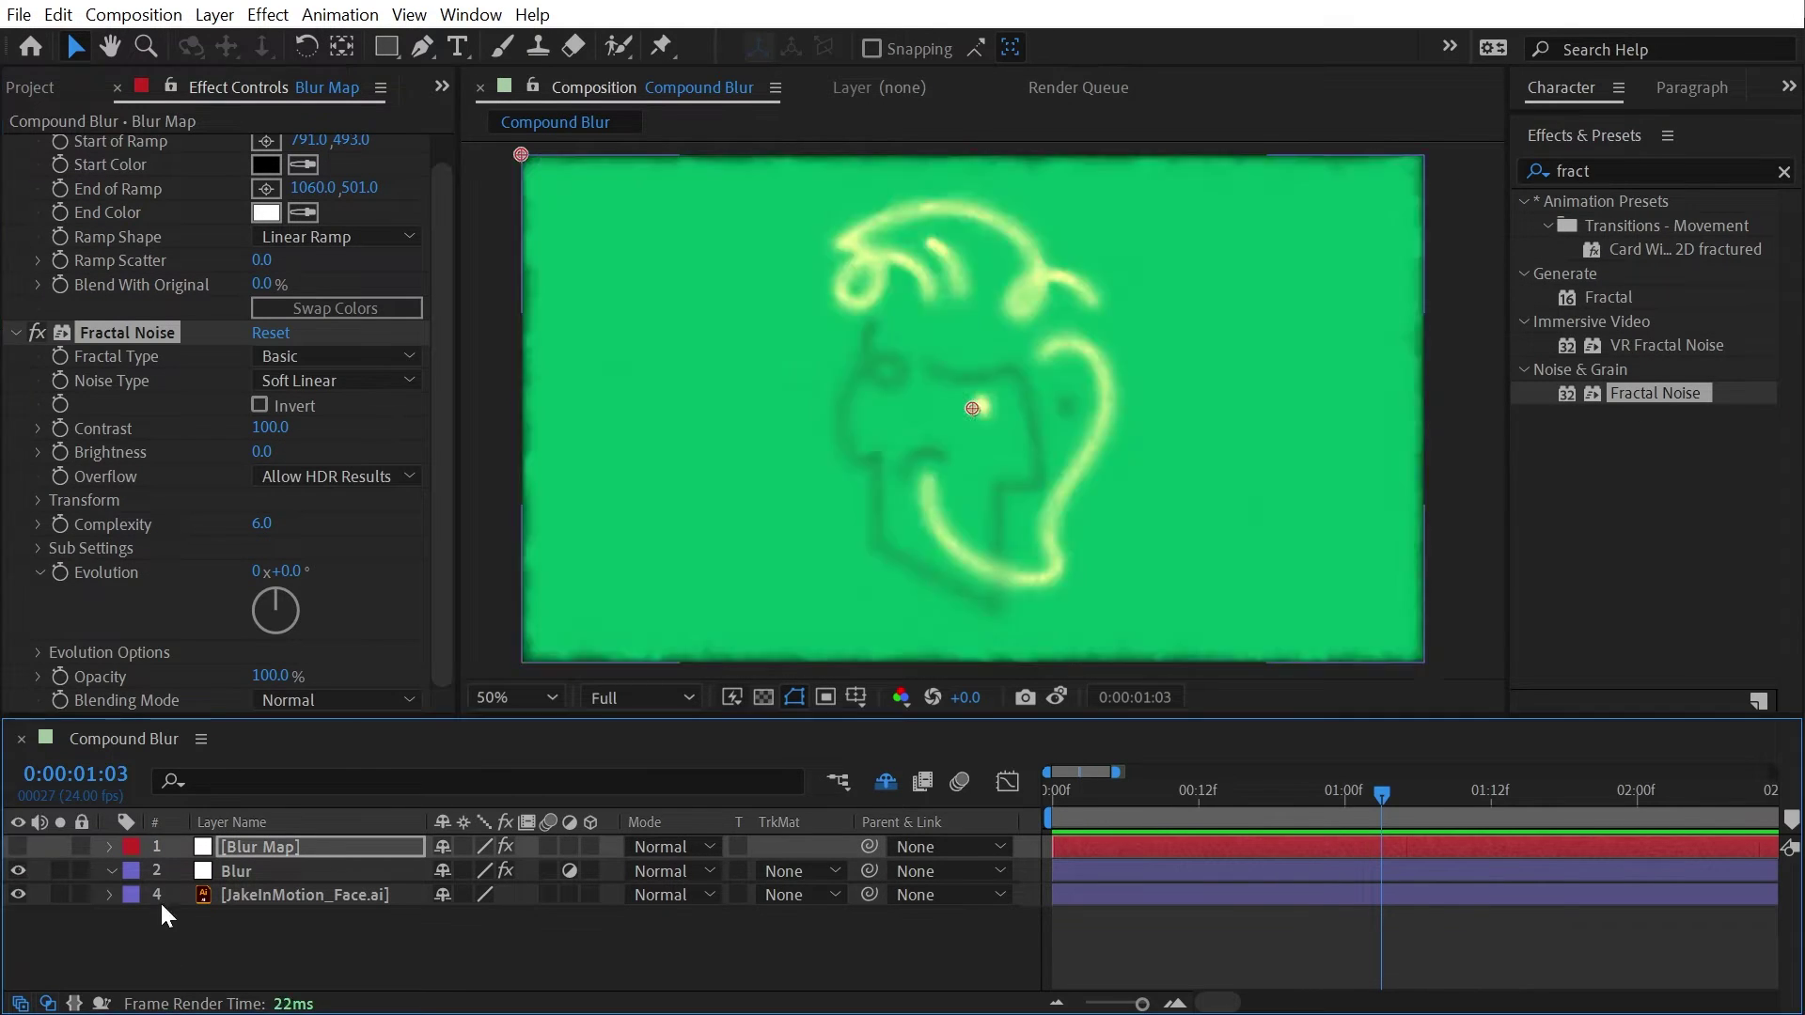
- Check the noise-driven blur up close and set the Blur layer's Compound Blur Maximum Blur to 17
key(period)
key(space)
drag(1062, 298, 1047, 445)
key(period)
key(space)
drag(746, 290, 1084, 499)
drag(1079, 430, 937, 418)
key(comma)
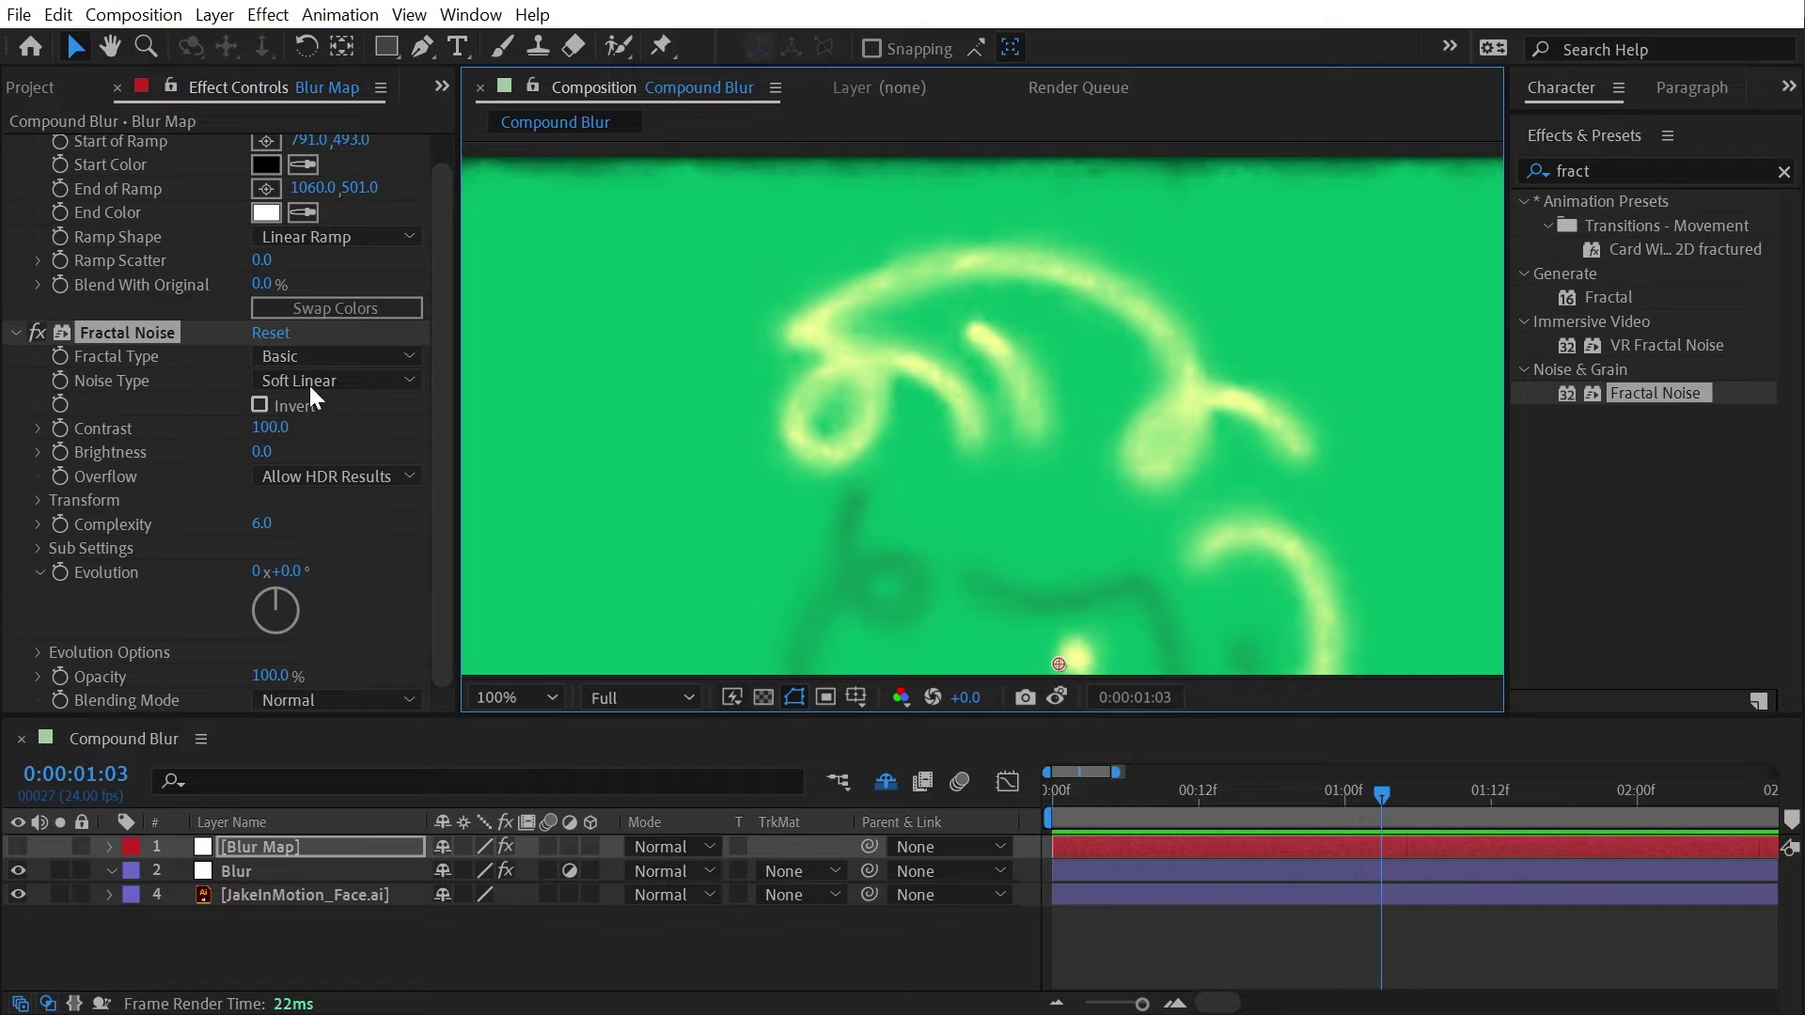
key(ctrl+Down)
mouse_move(263, 194)
mouse_down()
mouse_move(210, 197)
mouse_move(257, 200)
mouse_move(230, 206)
mouse_up()
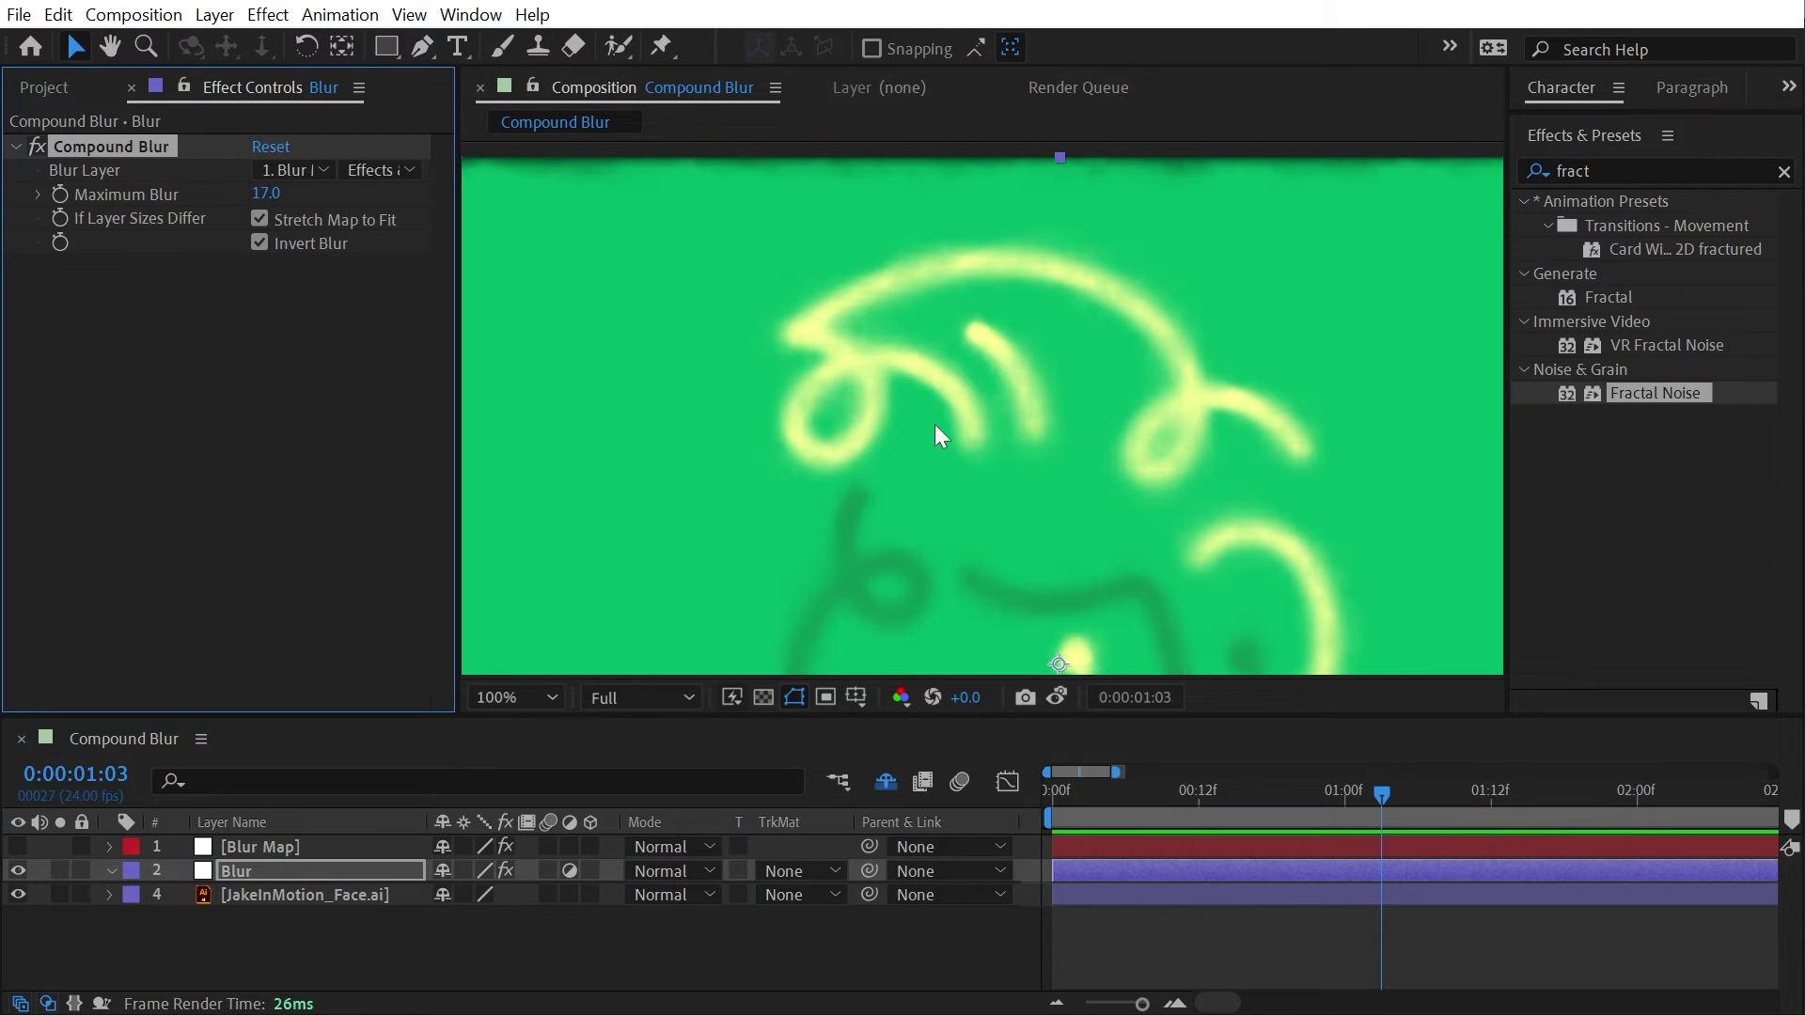
- Set the Blur Map's Fractal Noise Contrast to 271 and its Transform Scale to 240
key(h)
drag(1072, 573, 1024, 371)
key(v)
click(259, 846)
drag(270, 458, 497, 451)
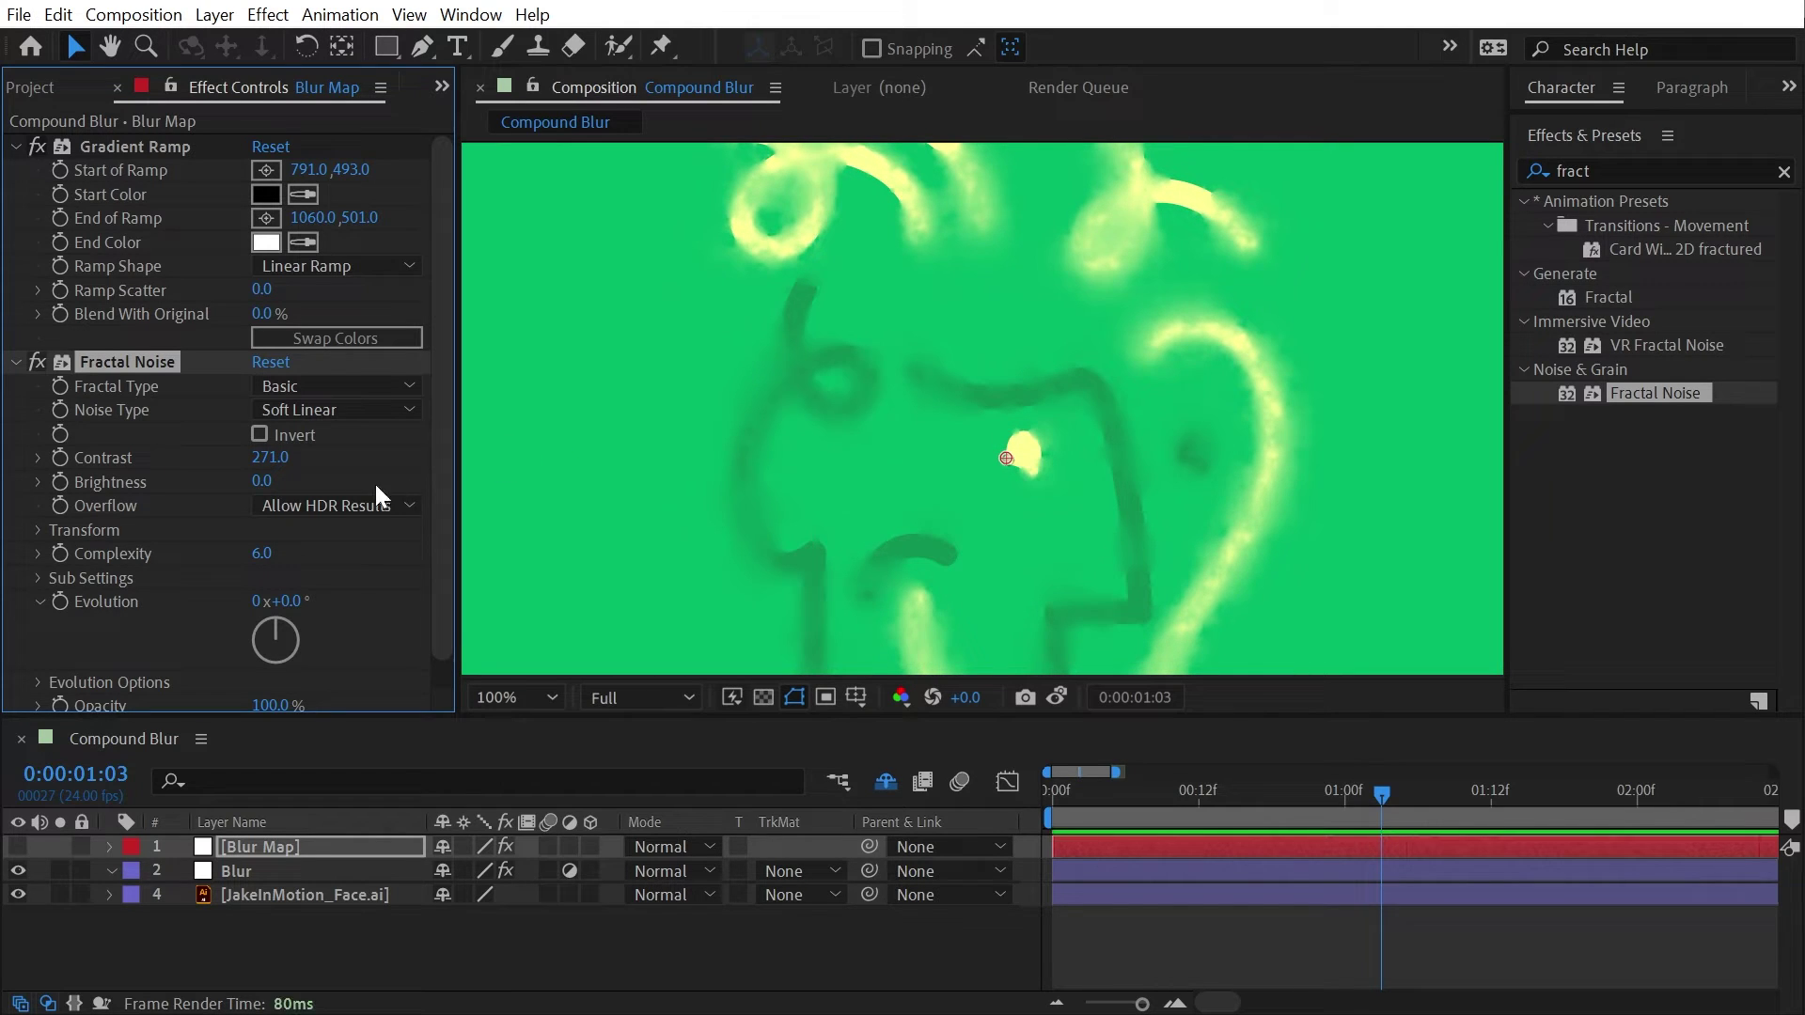
click(38, 531)
drag(270, 602, 437, 578)
- Set the Fractal Noise Brightness to -172 at 0:00:00:00 and start keyframing it there
scroll(846, 605, up, 2)
drag(897, 304, 837, 309)
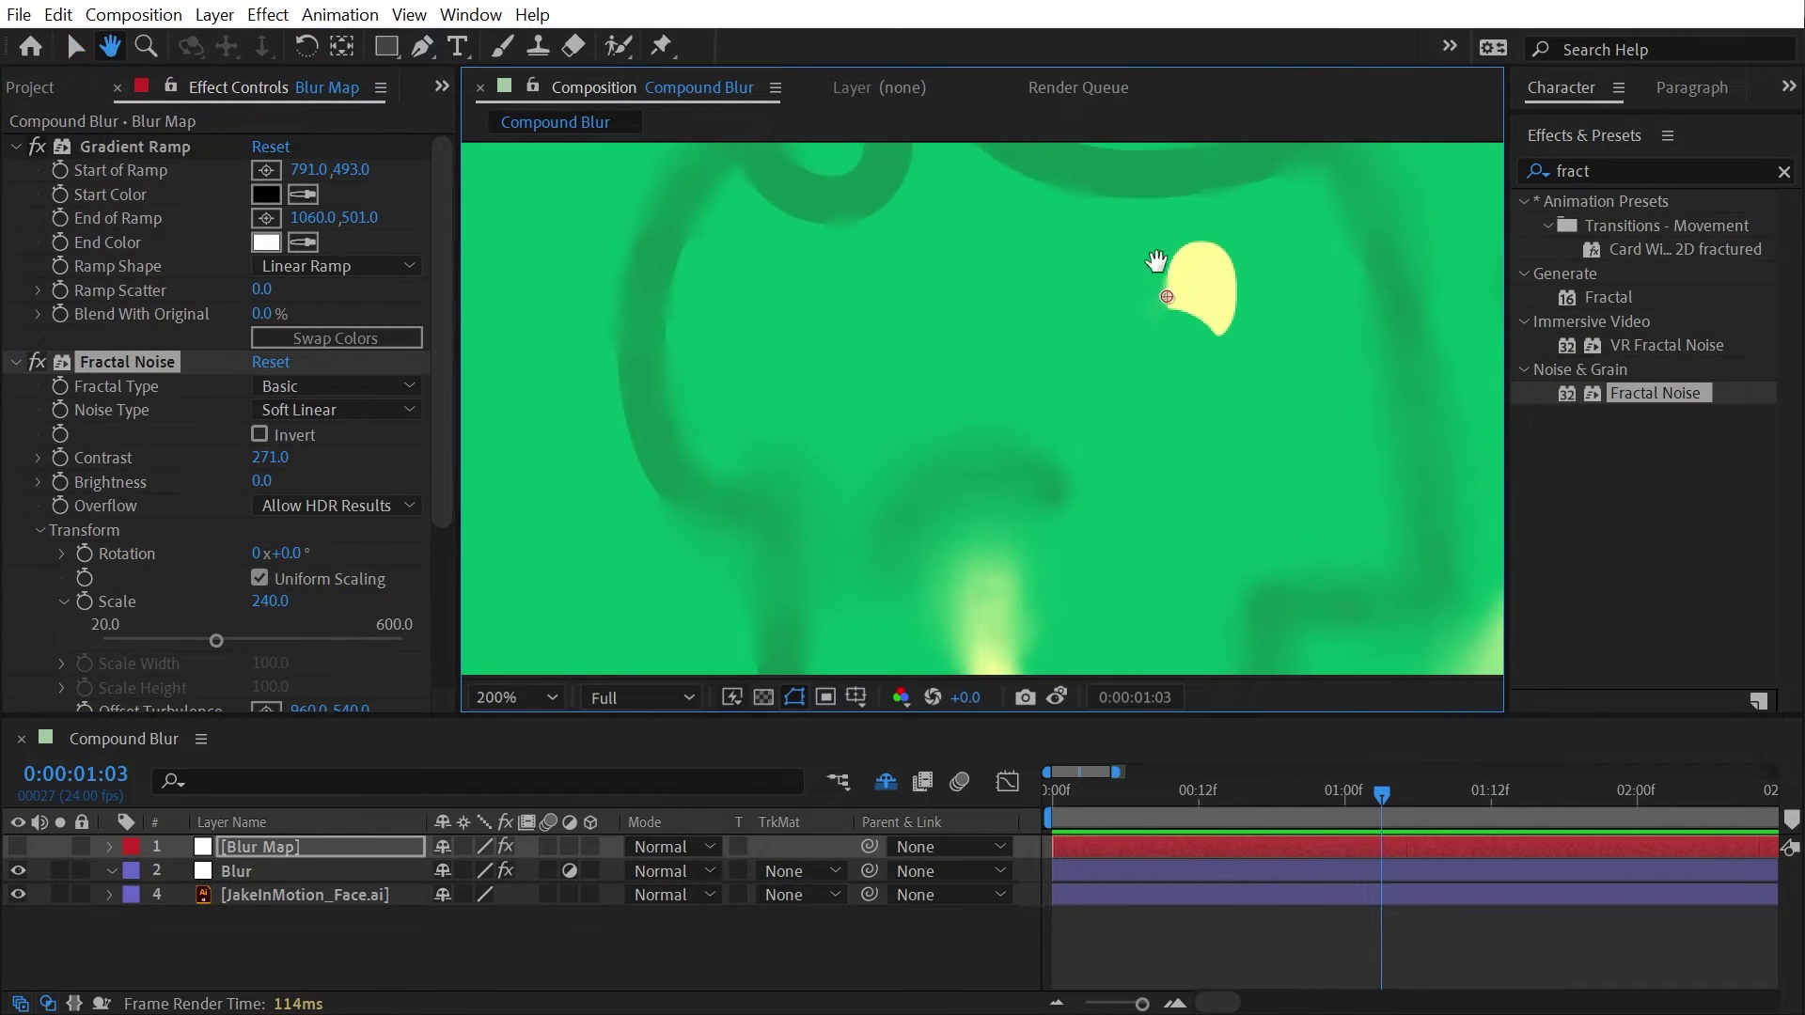
mouse_move(771, 245)
mouse_down()
mouse_move(686, 564)
mouse_move(806, 552)
mouse_up()
drag(694, 314, 781, 387)
key(v)
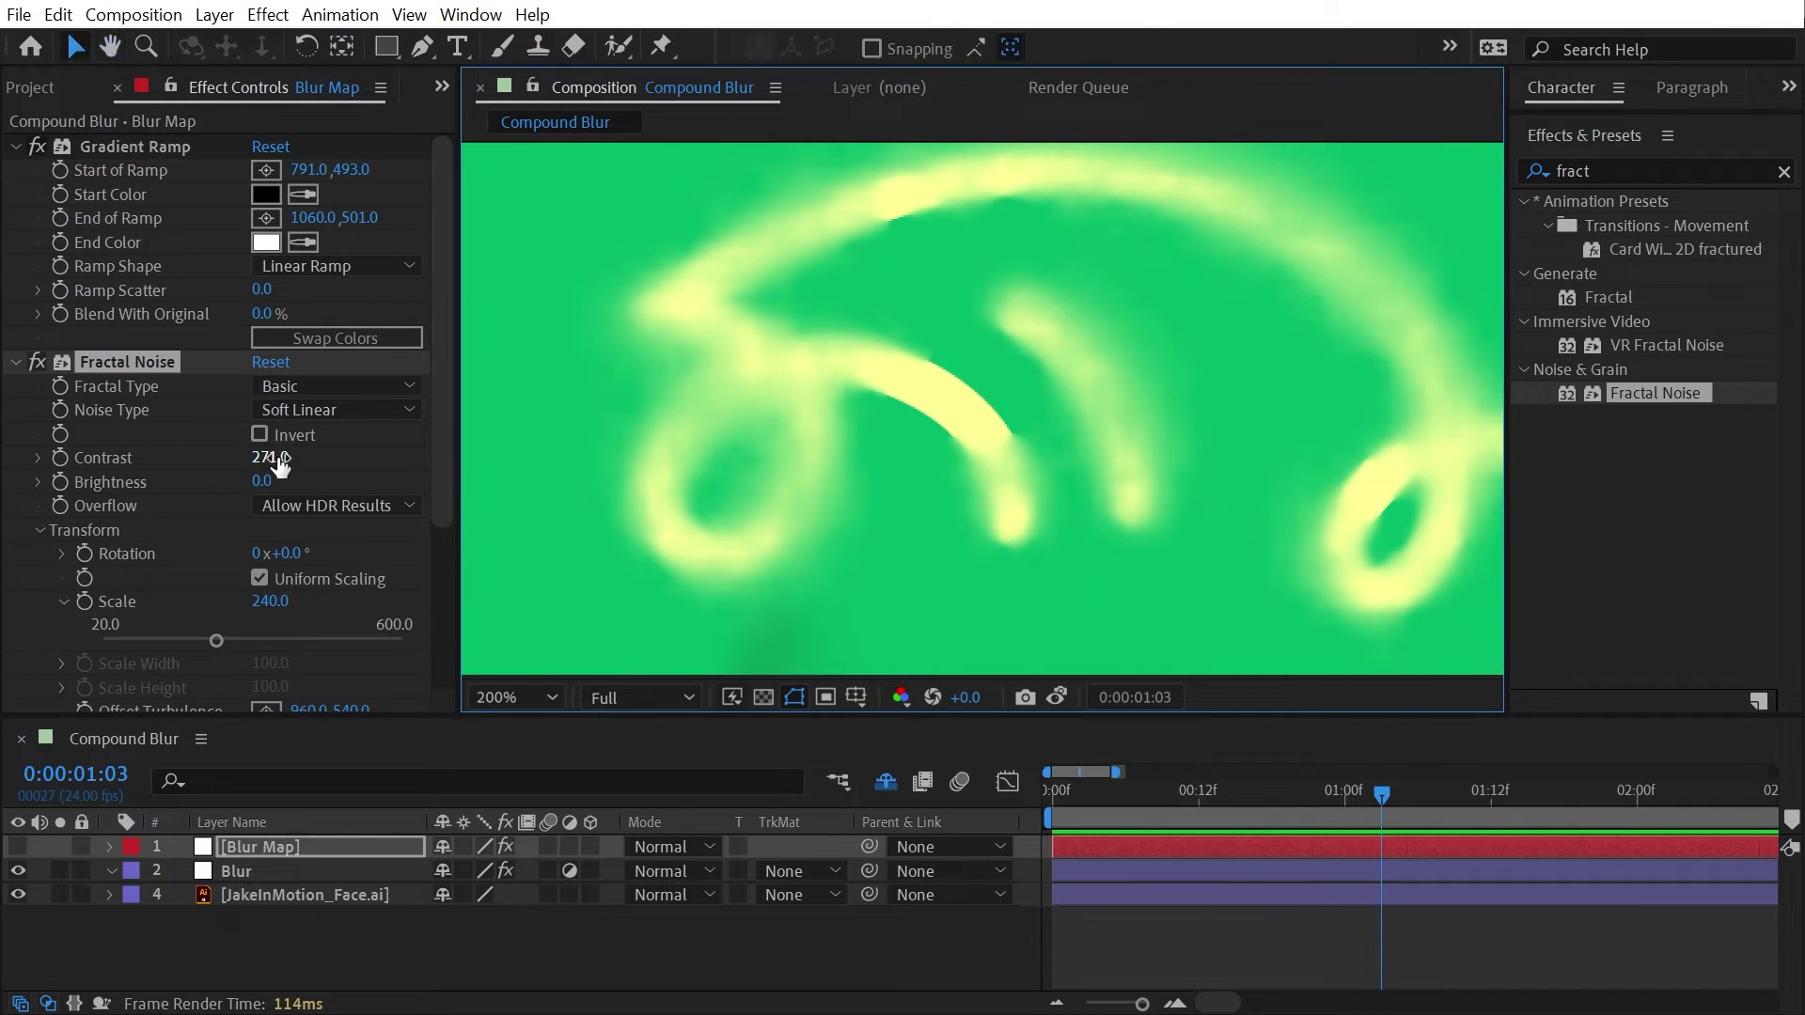
click(276, 460)
drag(1068, 792, 1024, 797)
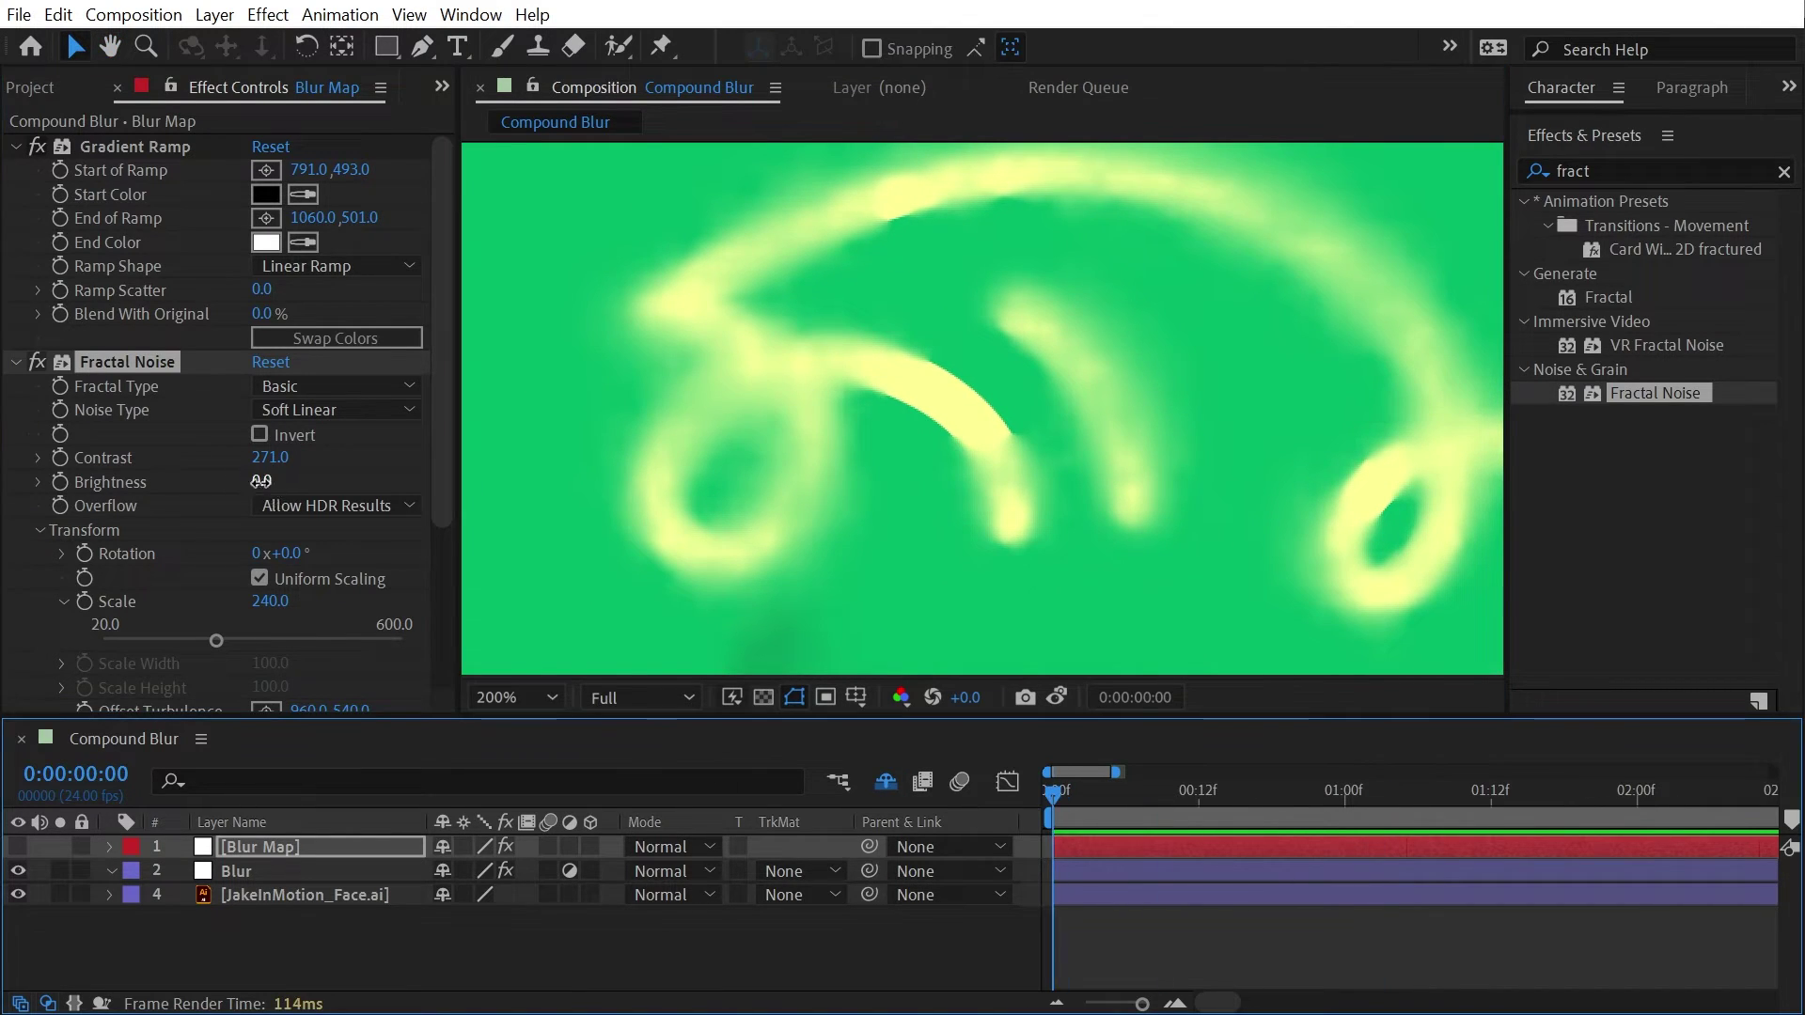
drag(264, 482, 47, 485)
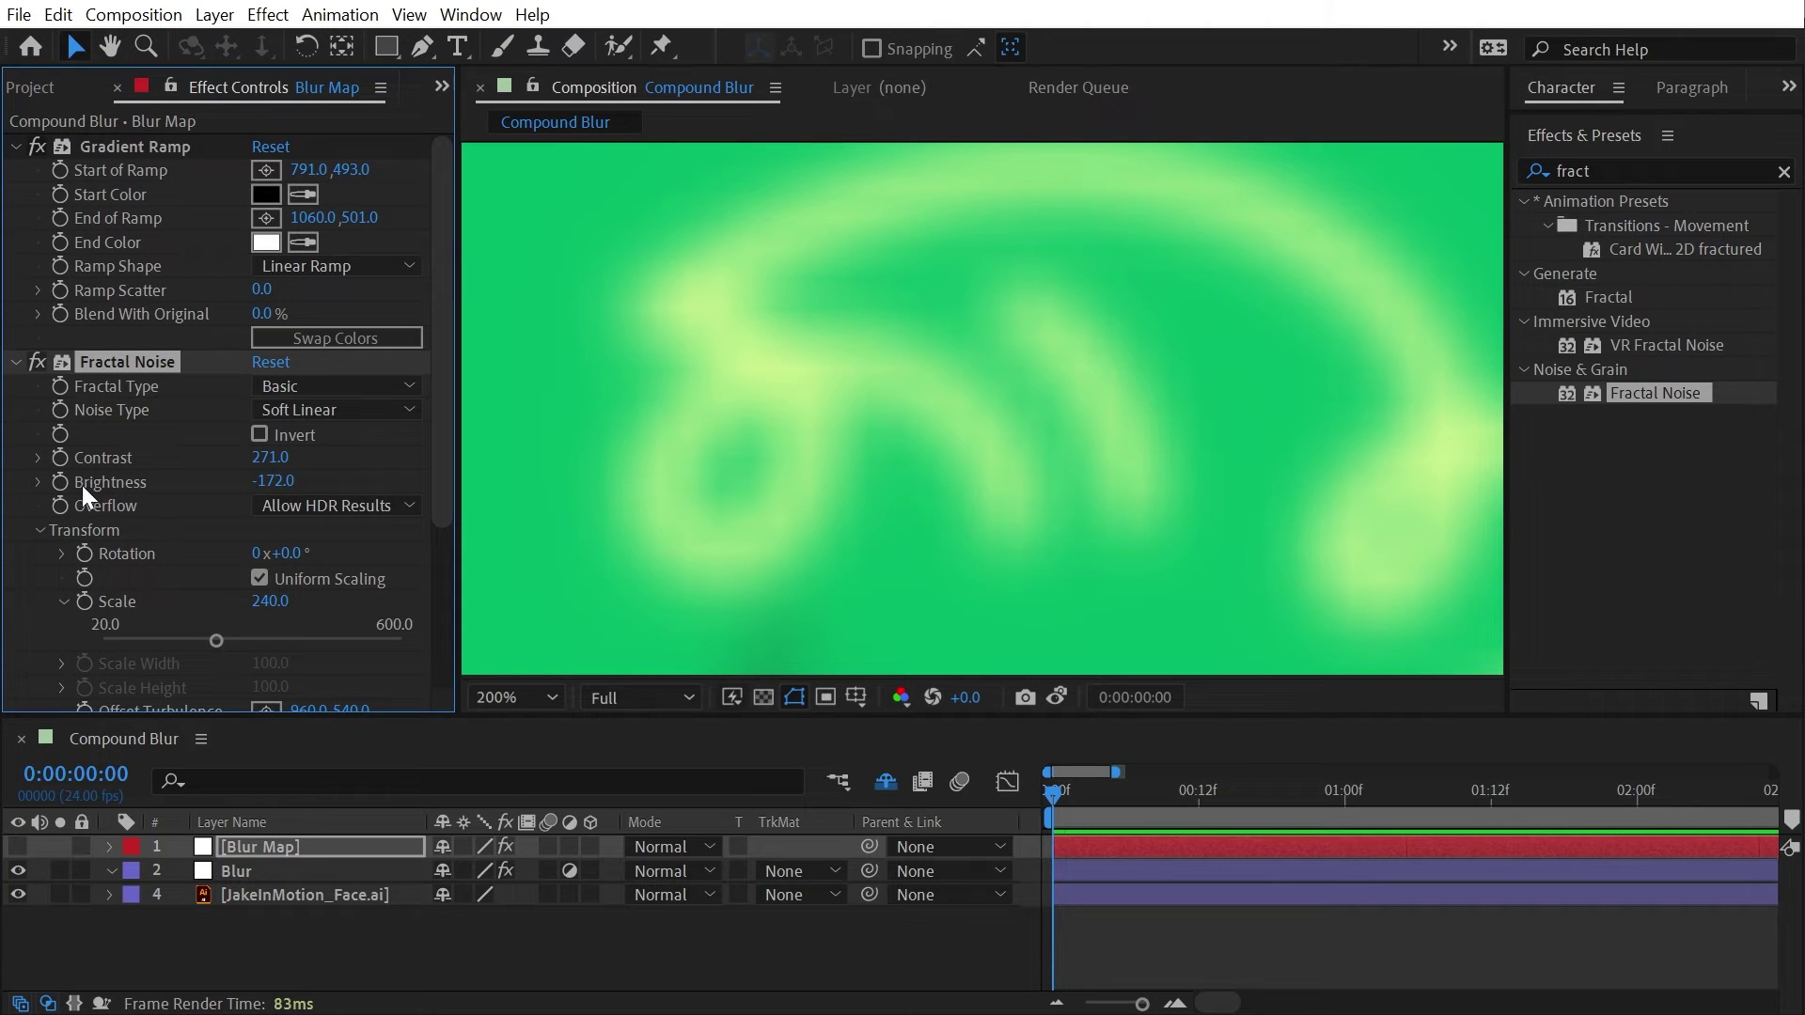
click(60, 481)
- Set the Fractal Noise Brightness to 177 at 0:00:02:00 and check the Blur Map, leaving the layer hidden
drag(1137, 795, 1640, 849)
drag(278, 489, 606, 484)
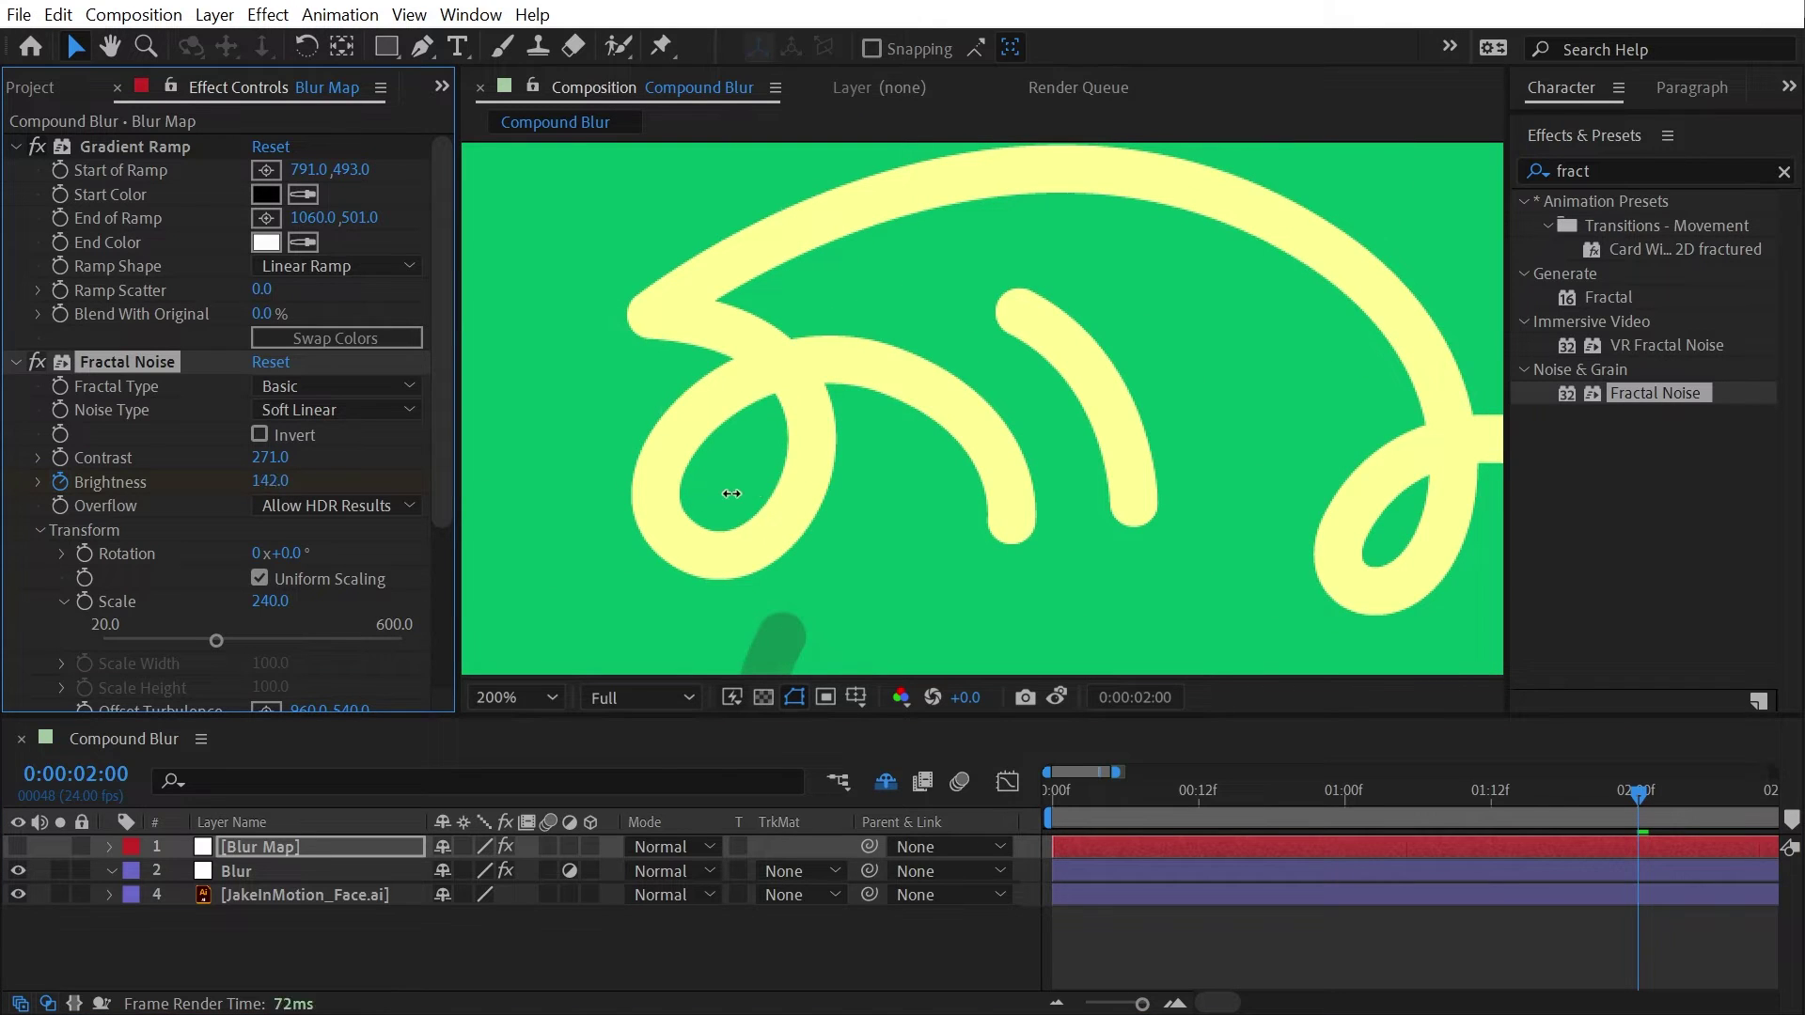
click(16, 845)
click(13, 845)
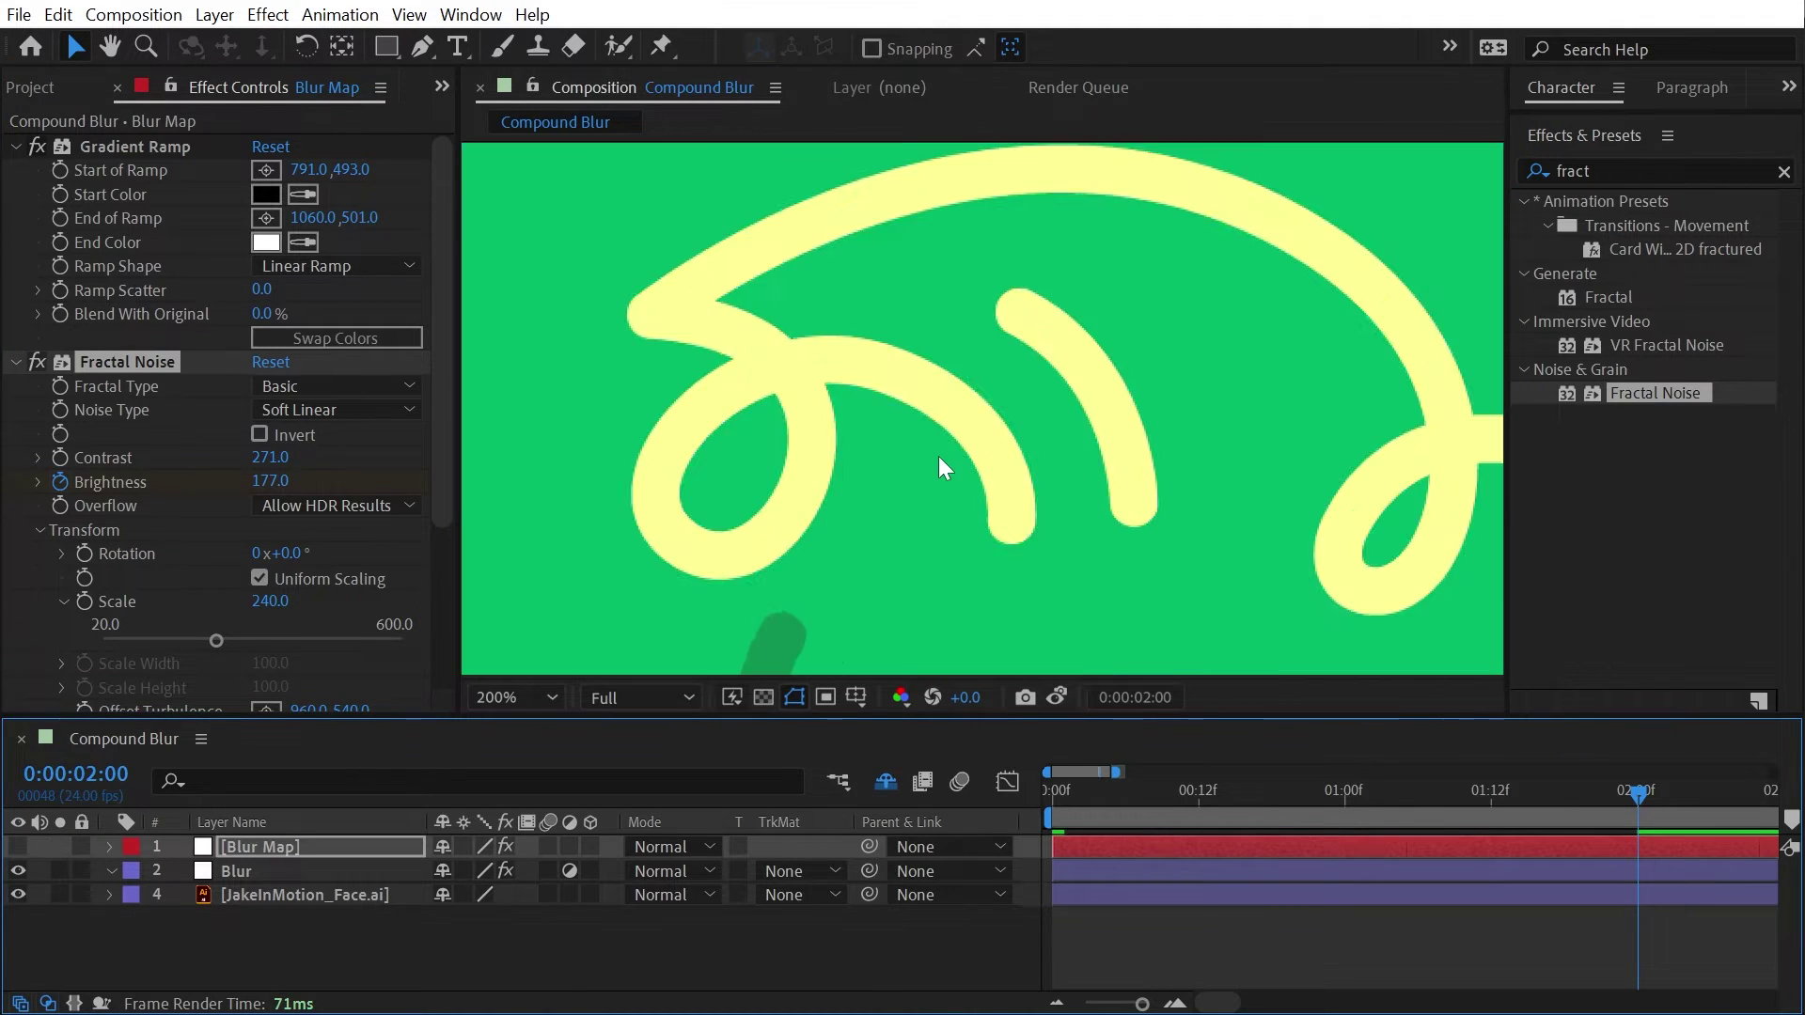
- Apply Easy Ease to both Brightness keyframes on the Blur Map and preview the animation from the start
scroll(938, 455, down, 2)
key(h)
drag(1164, 556, 1103, 421)
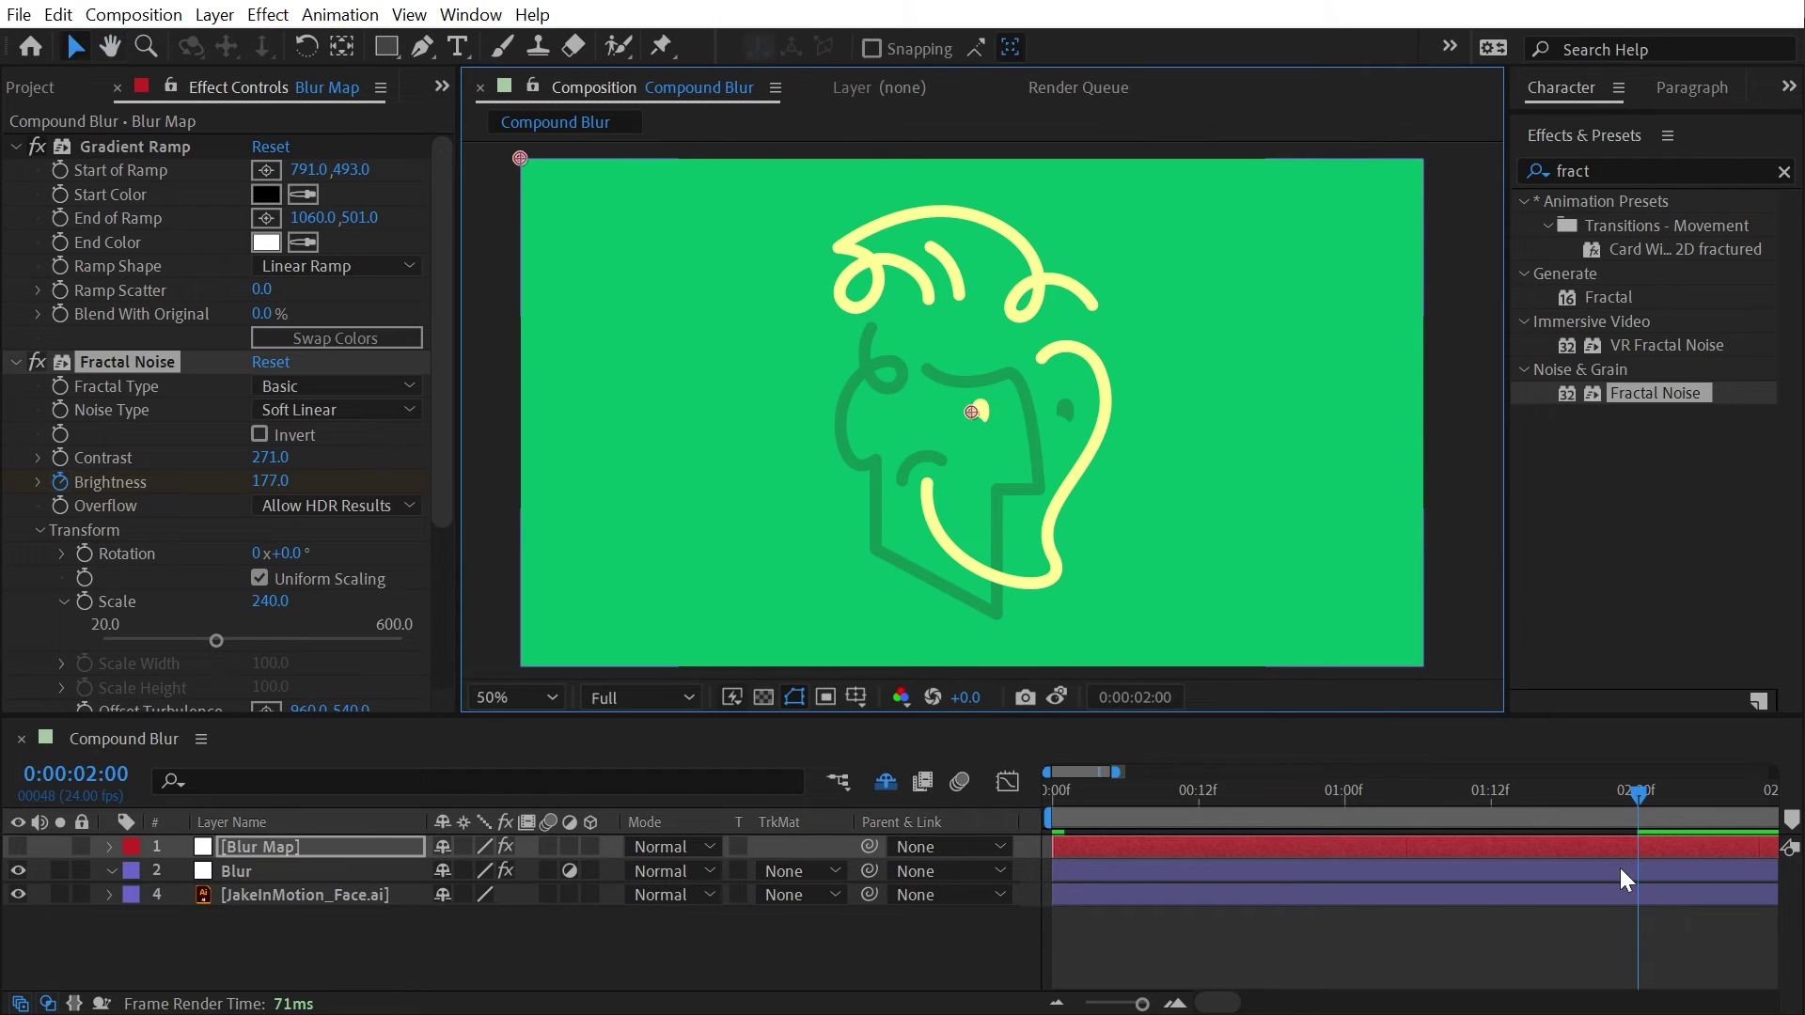
key(u)
click(1658, 889)
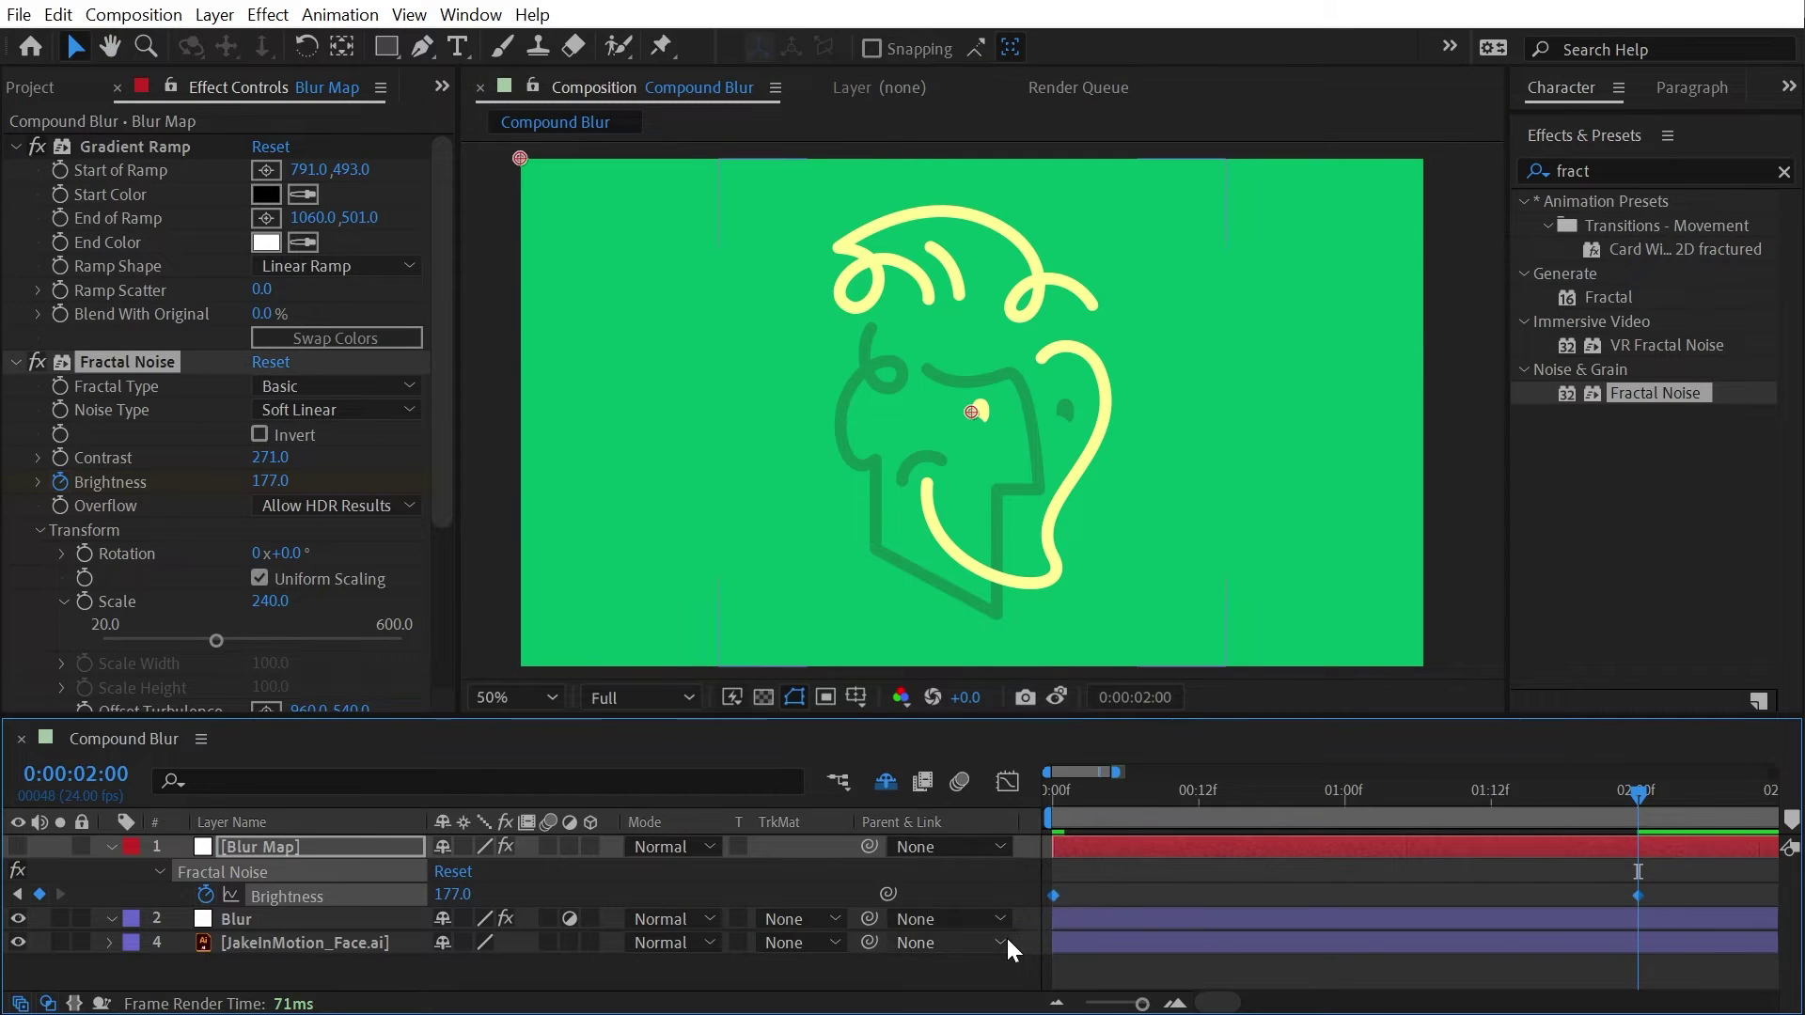
key(F9)
drag(1126, 786, 1049, 795)
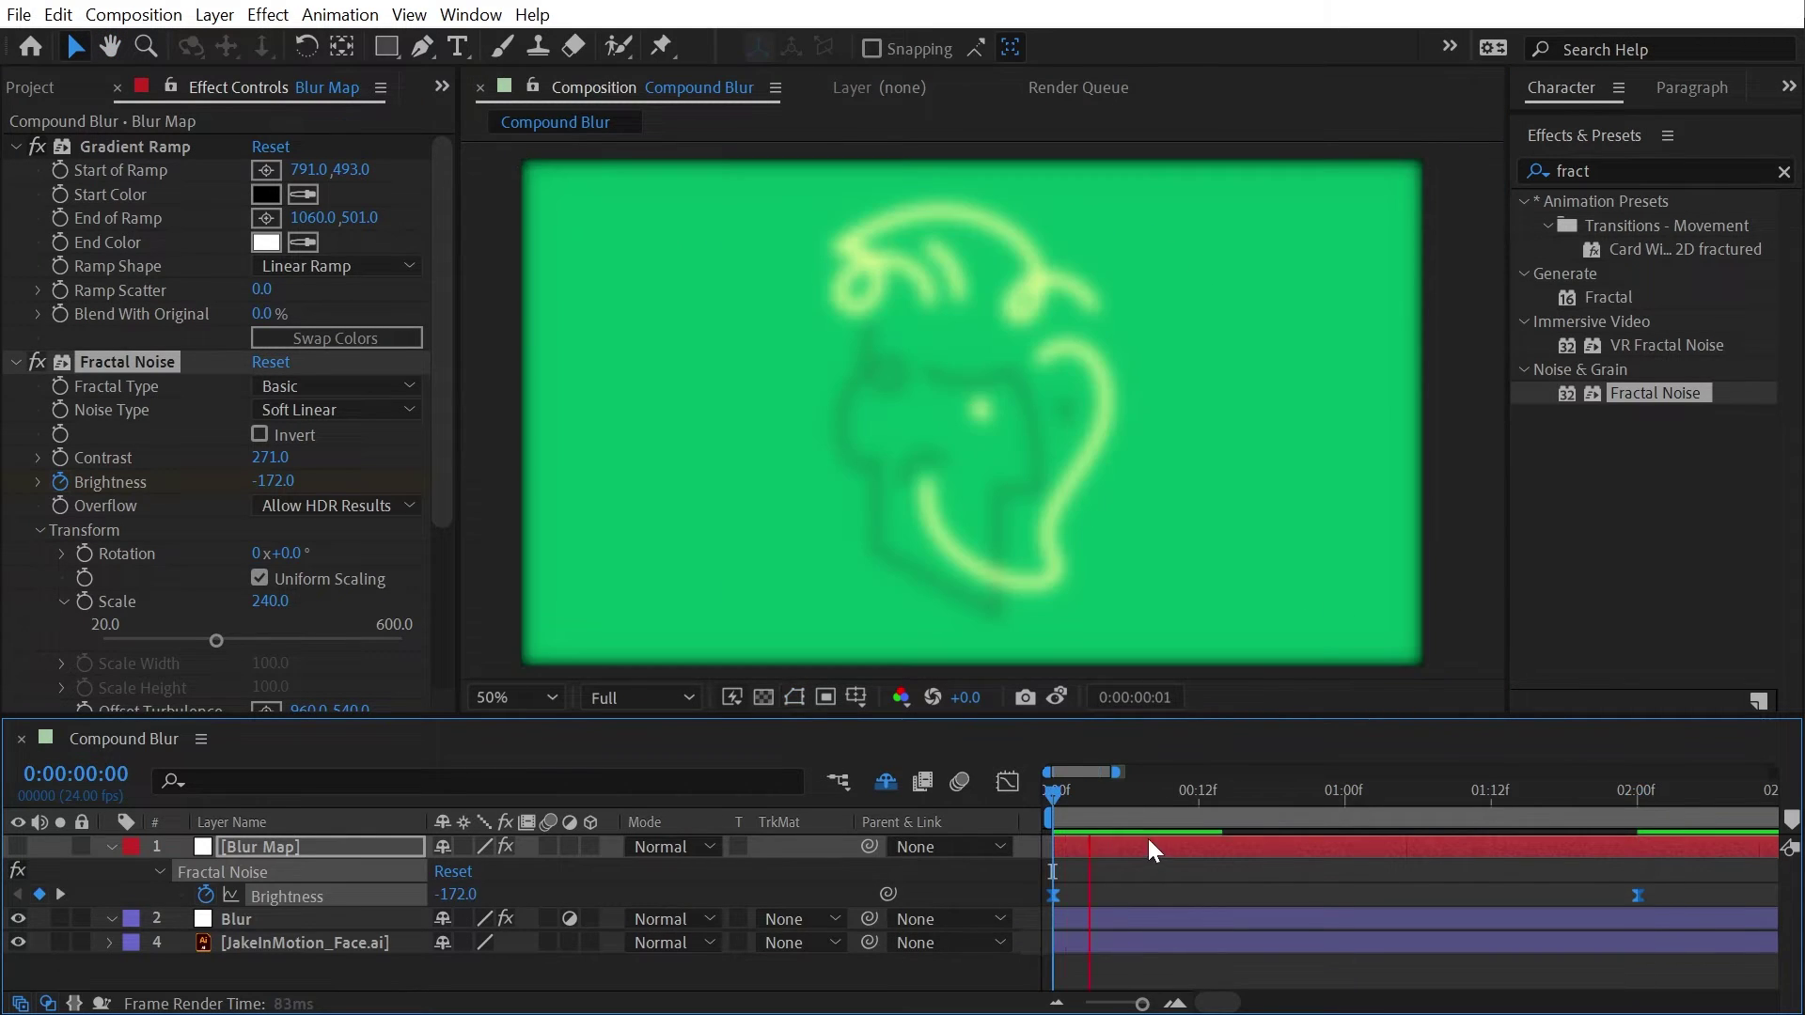
- Preview the Brightness animation at close range, stop it, and remove the Brightness keyframes at 0:00:01:01
scroll(943, 370, up, 4)
key(space)
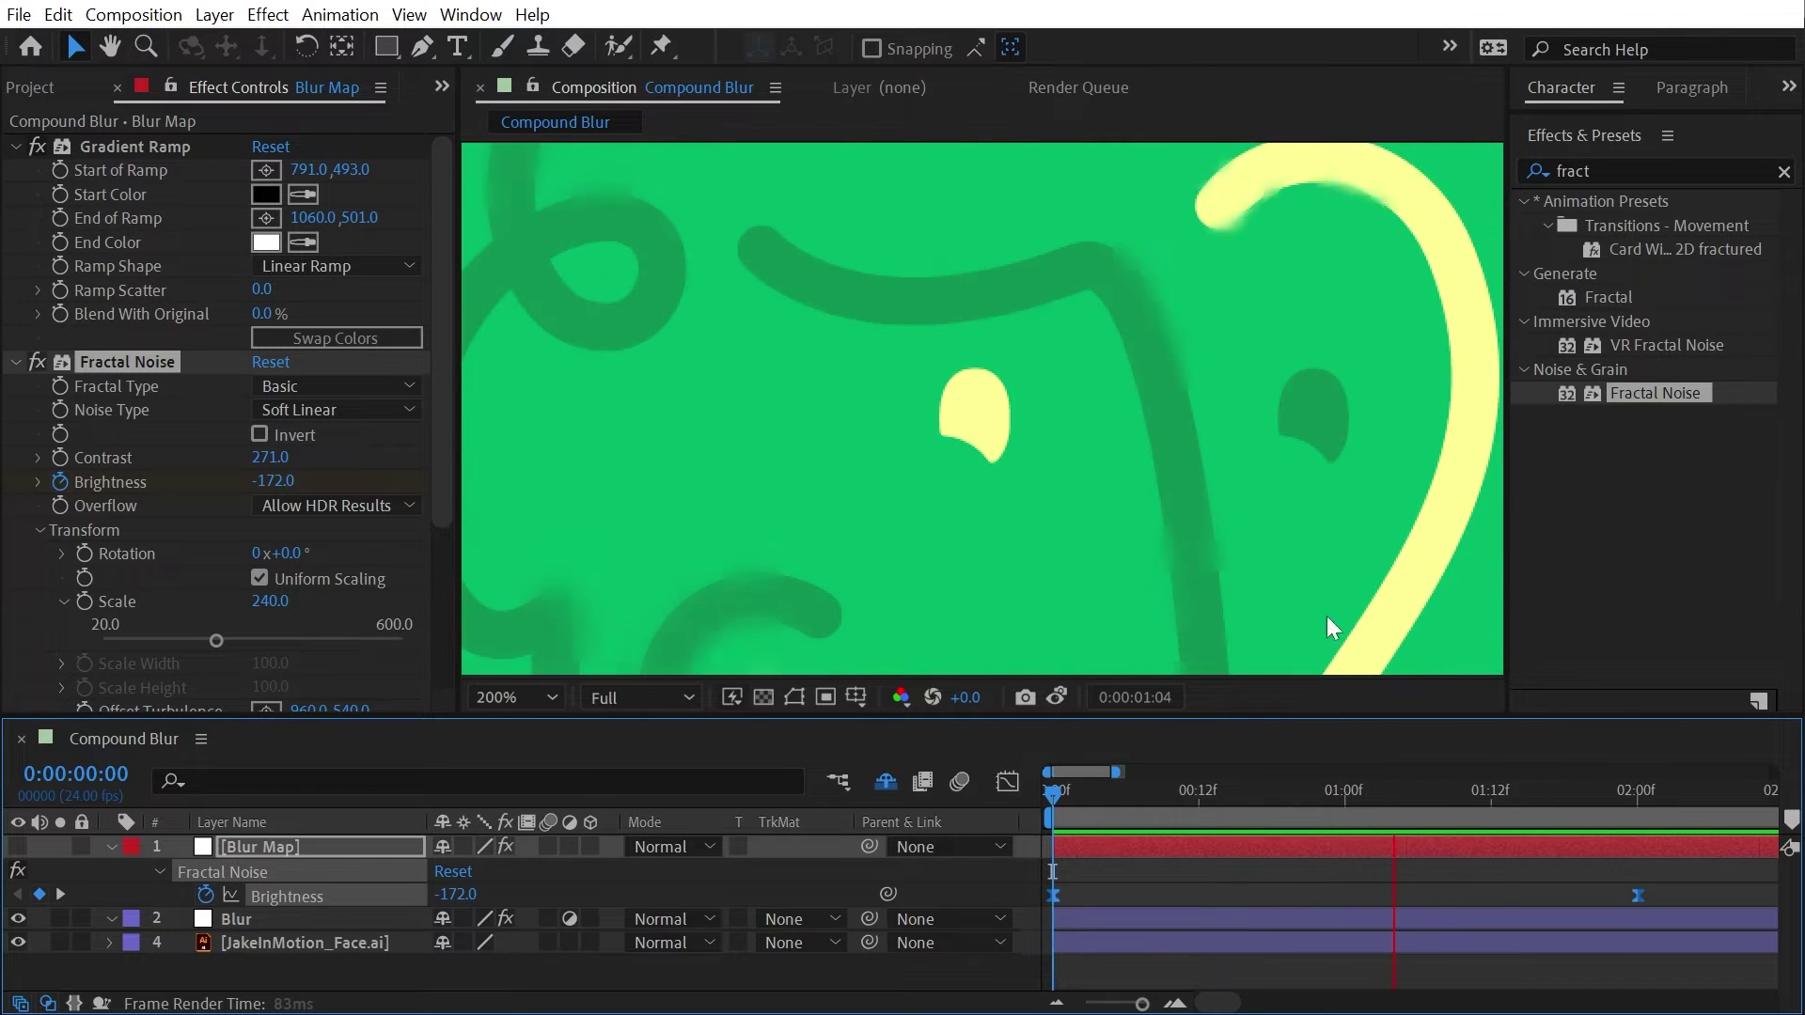
key(space)
scroll(1064, 402, down, 1)
drag(1518, 790, 1356, 843)
click(211, 895)
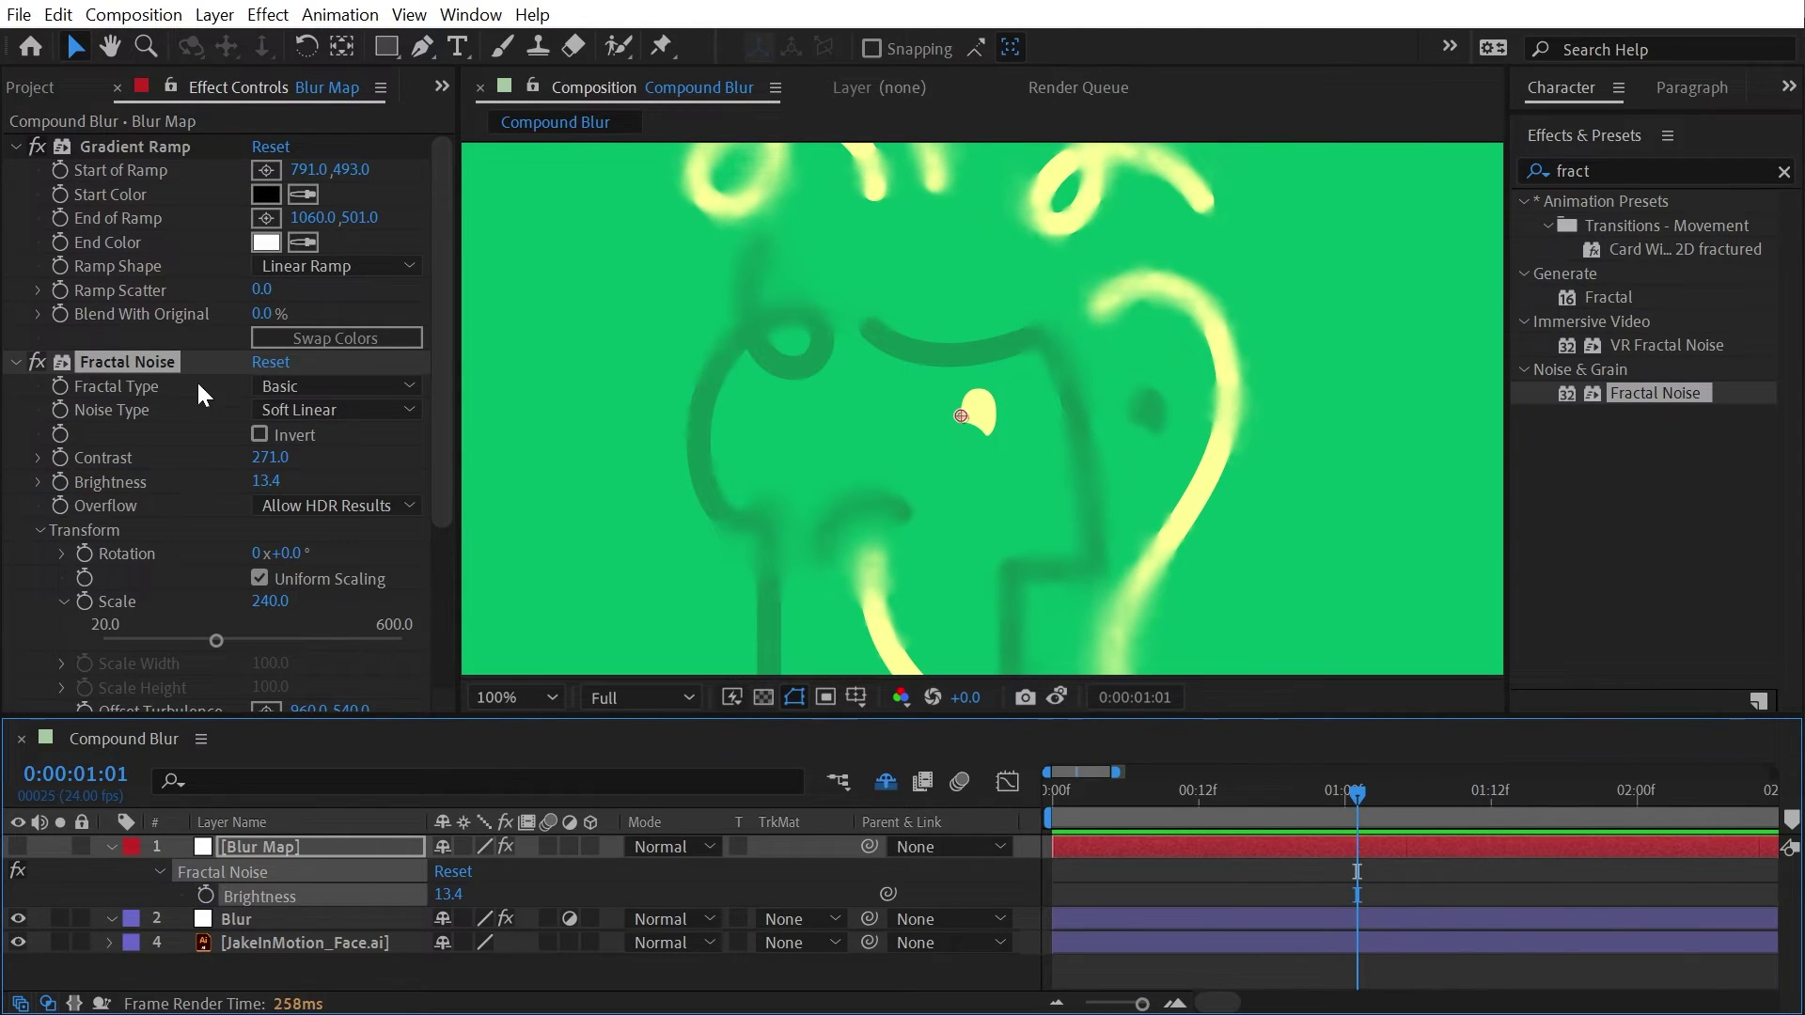
- Start keyframing the Blur Map's Offset Turbulence at 960, 540 and move that keyframe to 0:00:00:00
scroll(176, 526, down, 3)
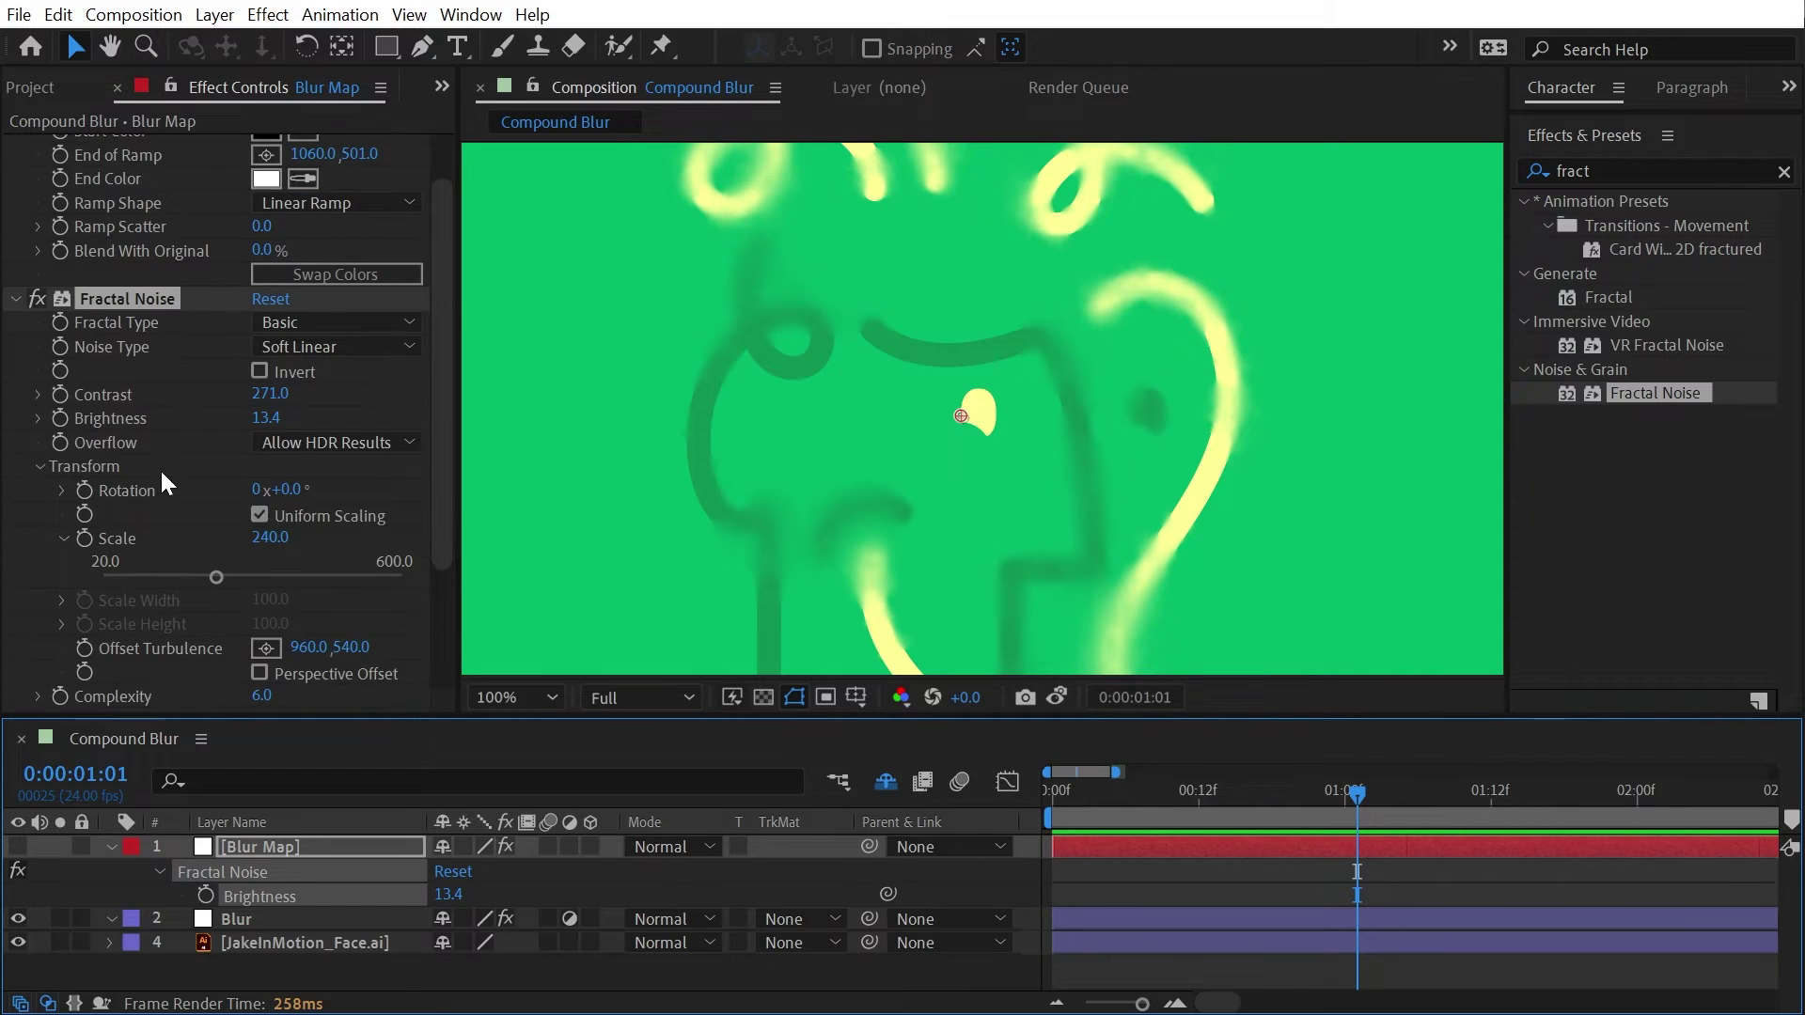
scroll(131, 302, down, 2)
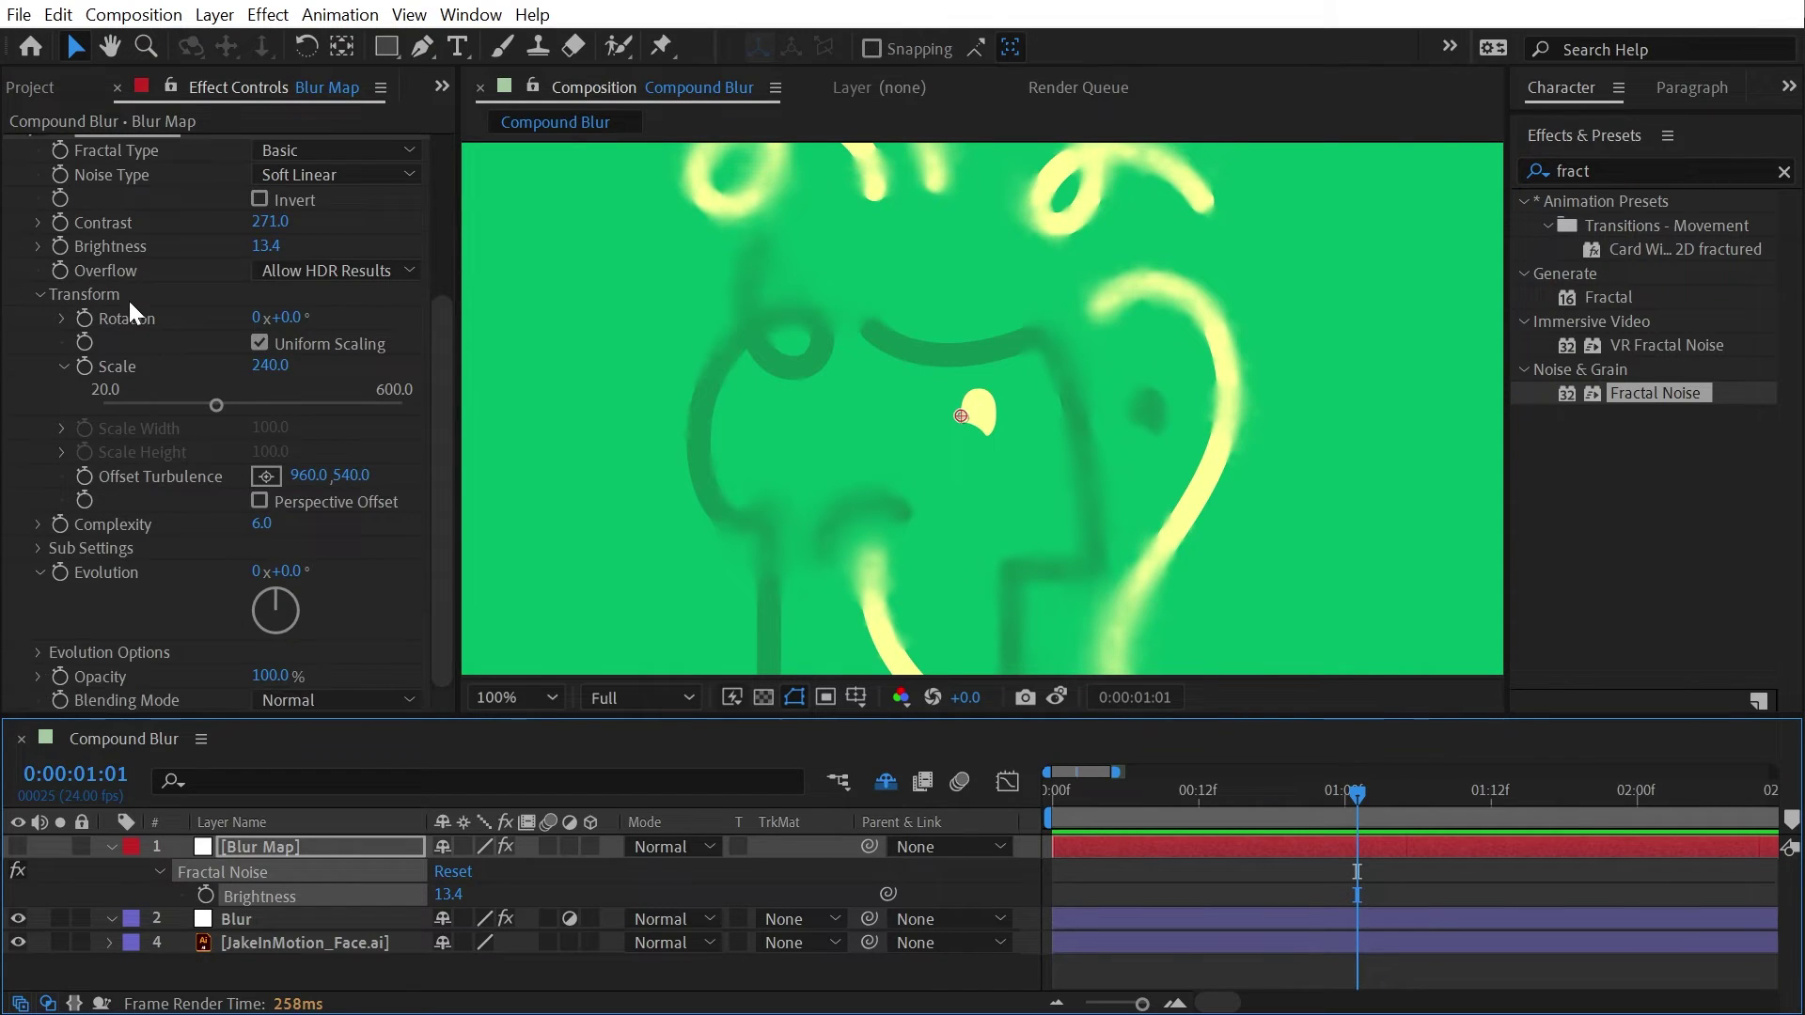
click(83, 477)
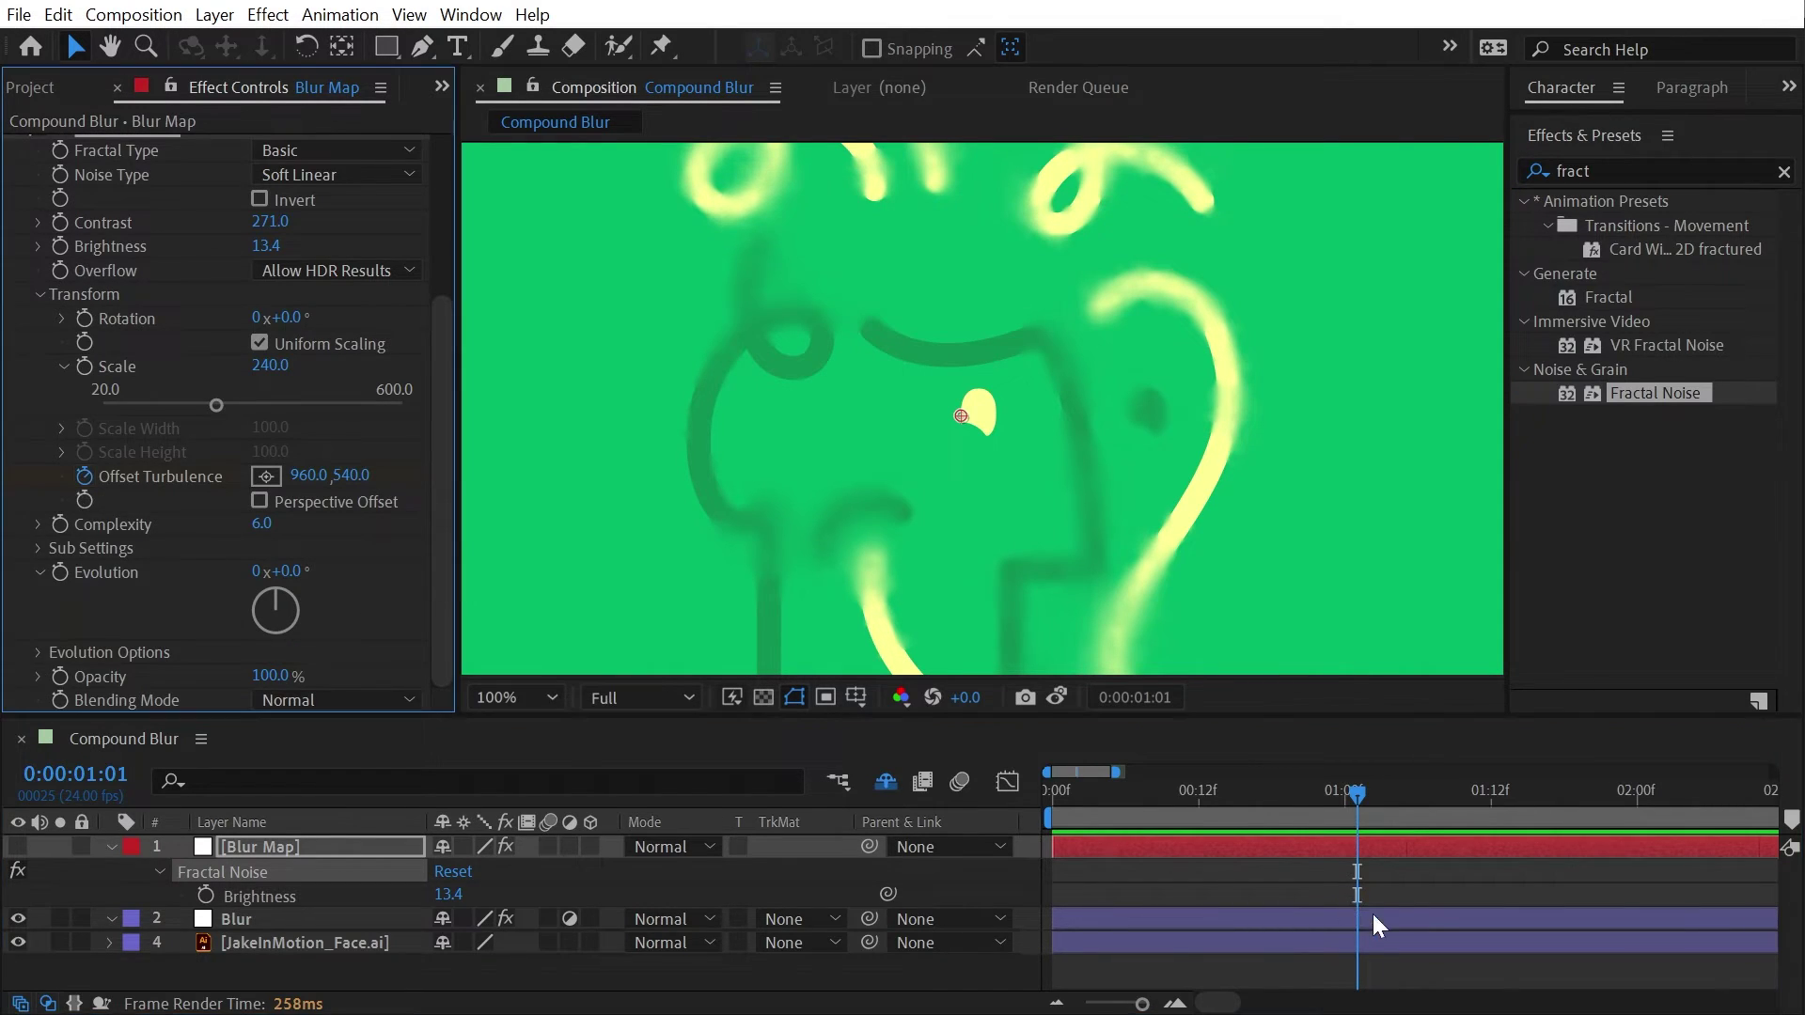
key(u)
drag(1361, 905, 1064, 907)
- Set Offset Turbulence to 960, -1372 in a second keyframe at 0:00:02:00 and preview the animation
drag(352, 480, 47, 480)
drag(1355, 895, 1662, 894)
key(Home)
key(space)
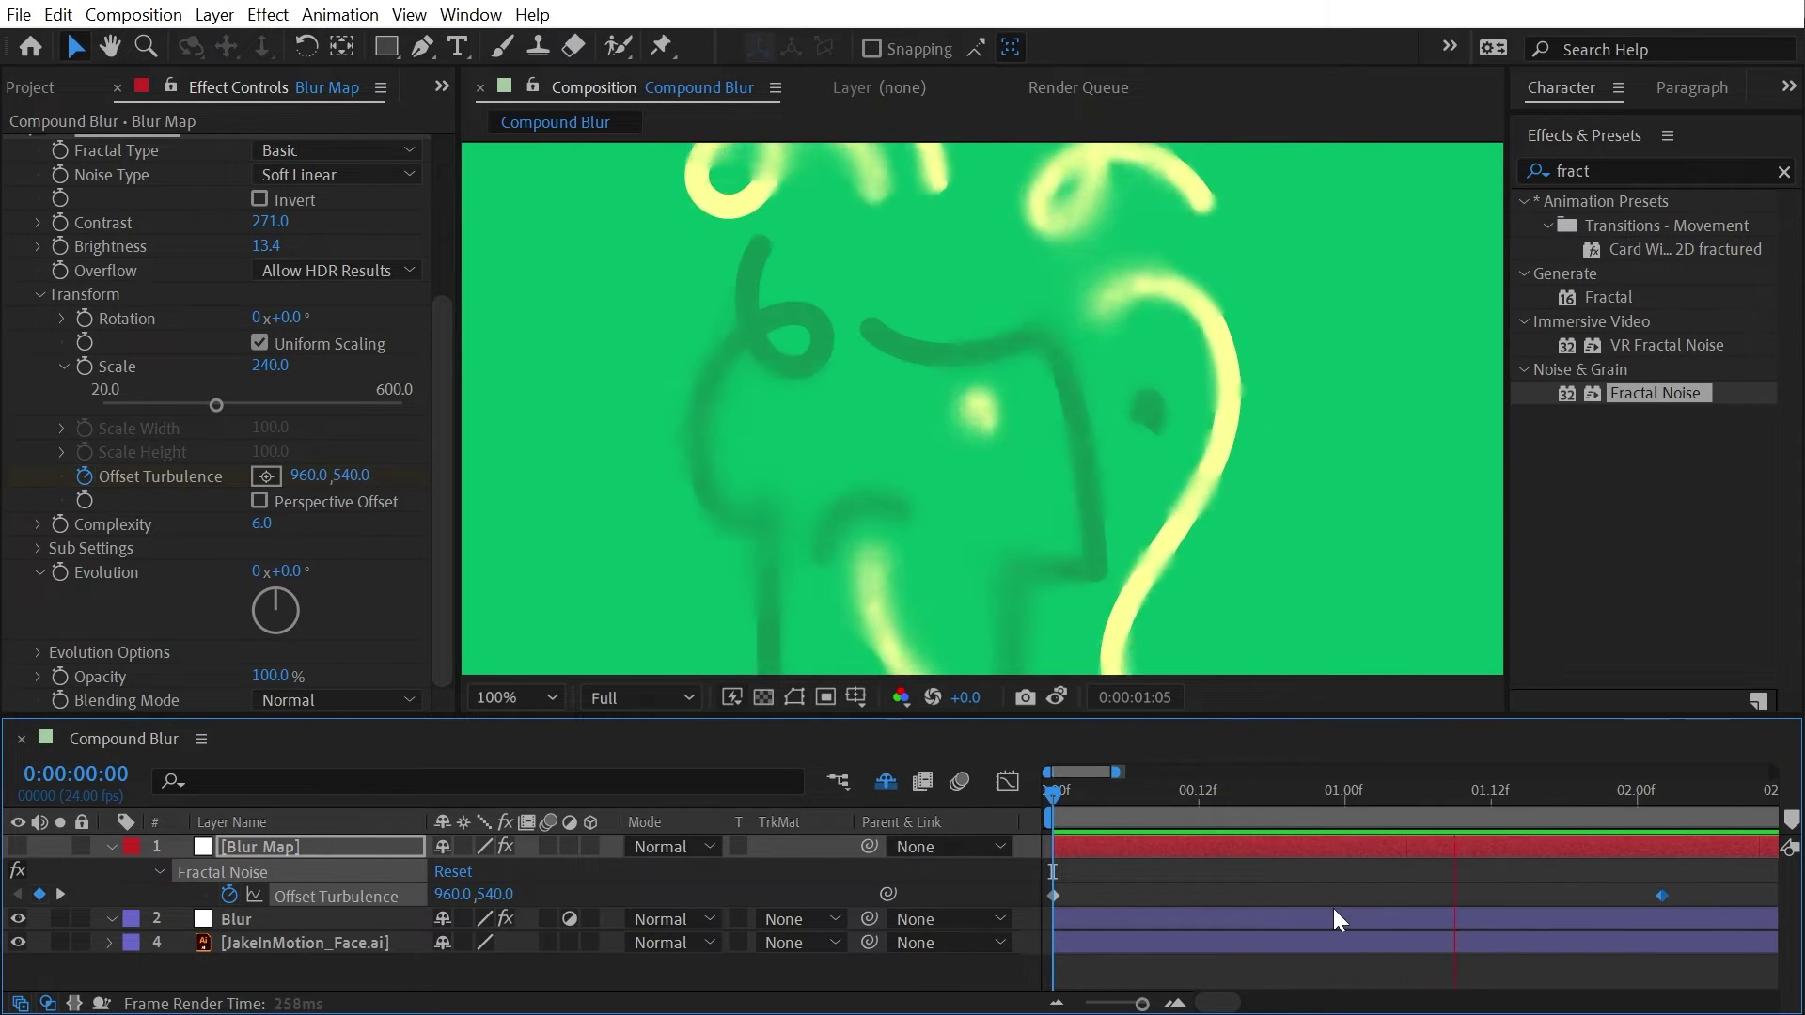
drag(1662, 895, 1638, 895)
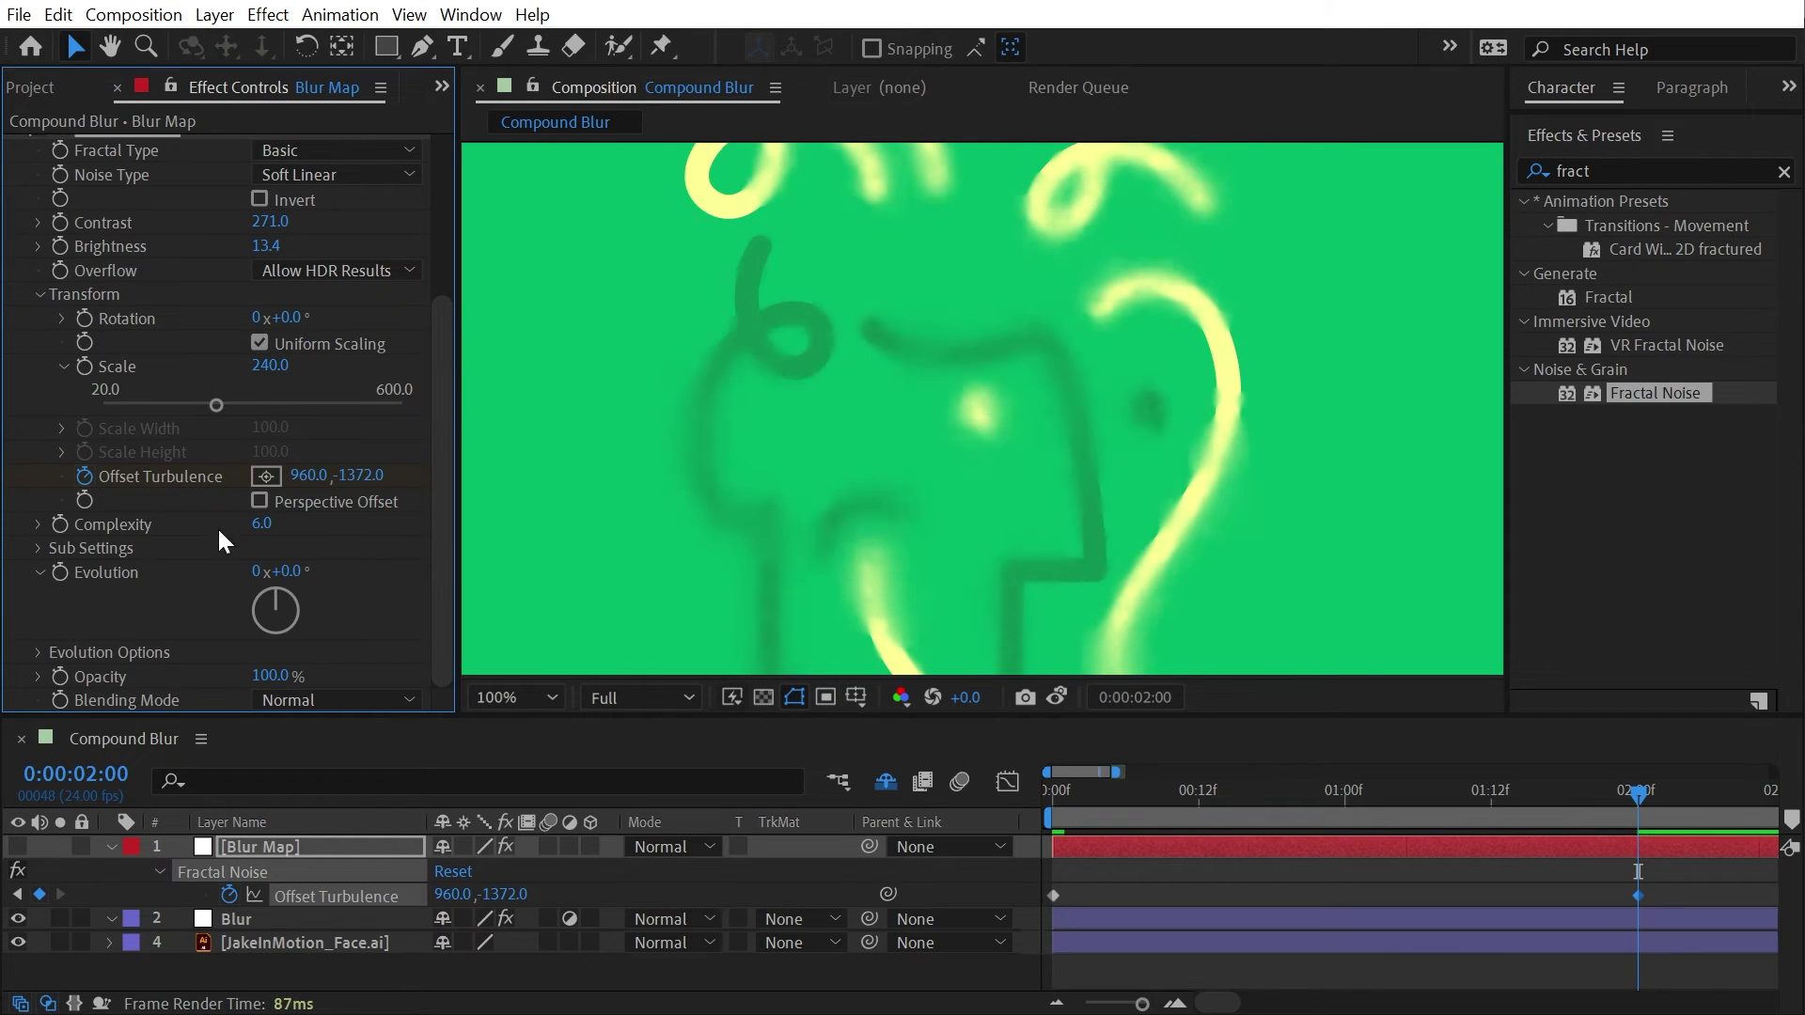
- Keyframe the Fractal Noise Evolution at 0x+0.0° at 0:00:00:00 and raise it by multiple turns at 0:00:02:00
click(58, 571)
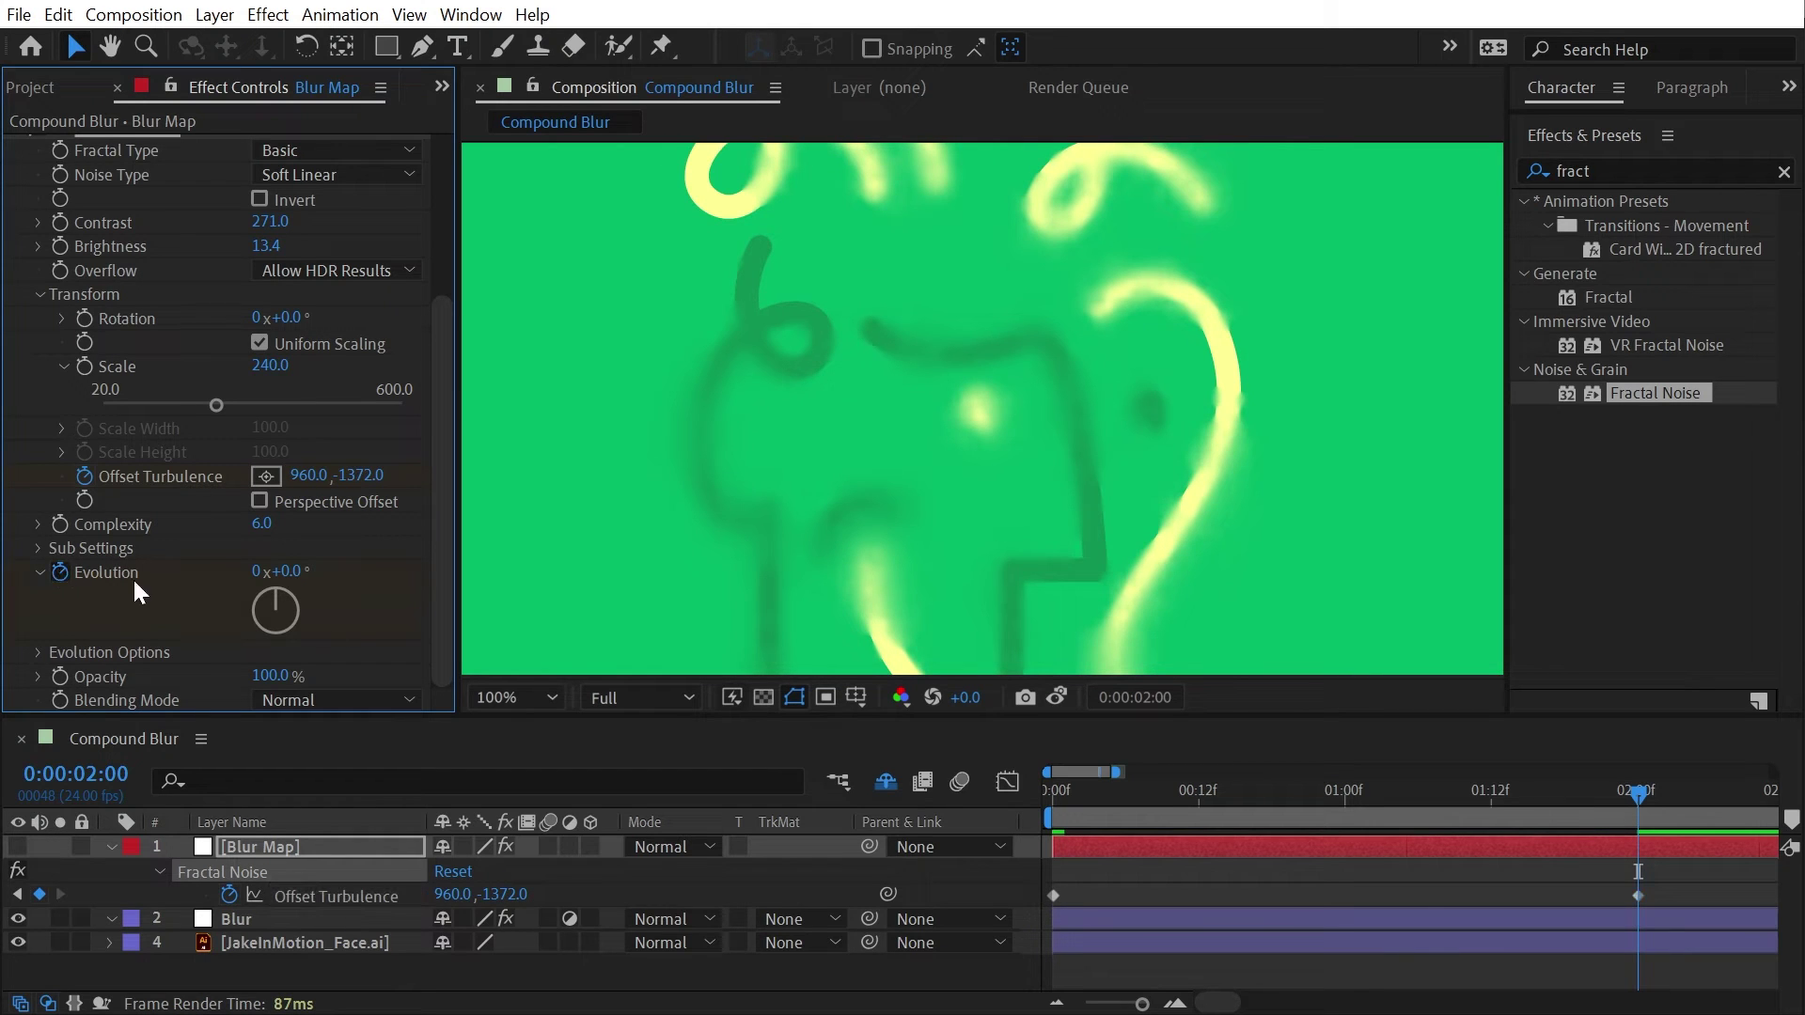
key(u)
key(u)
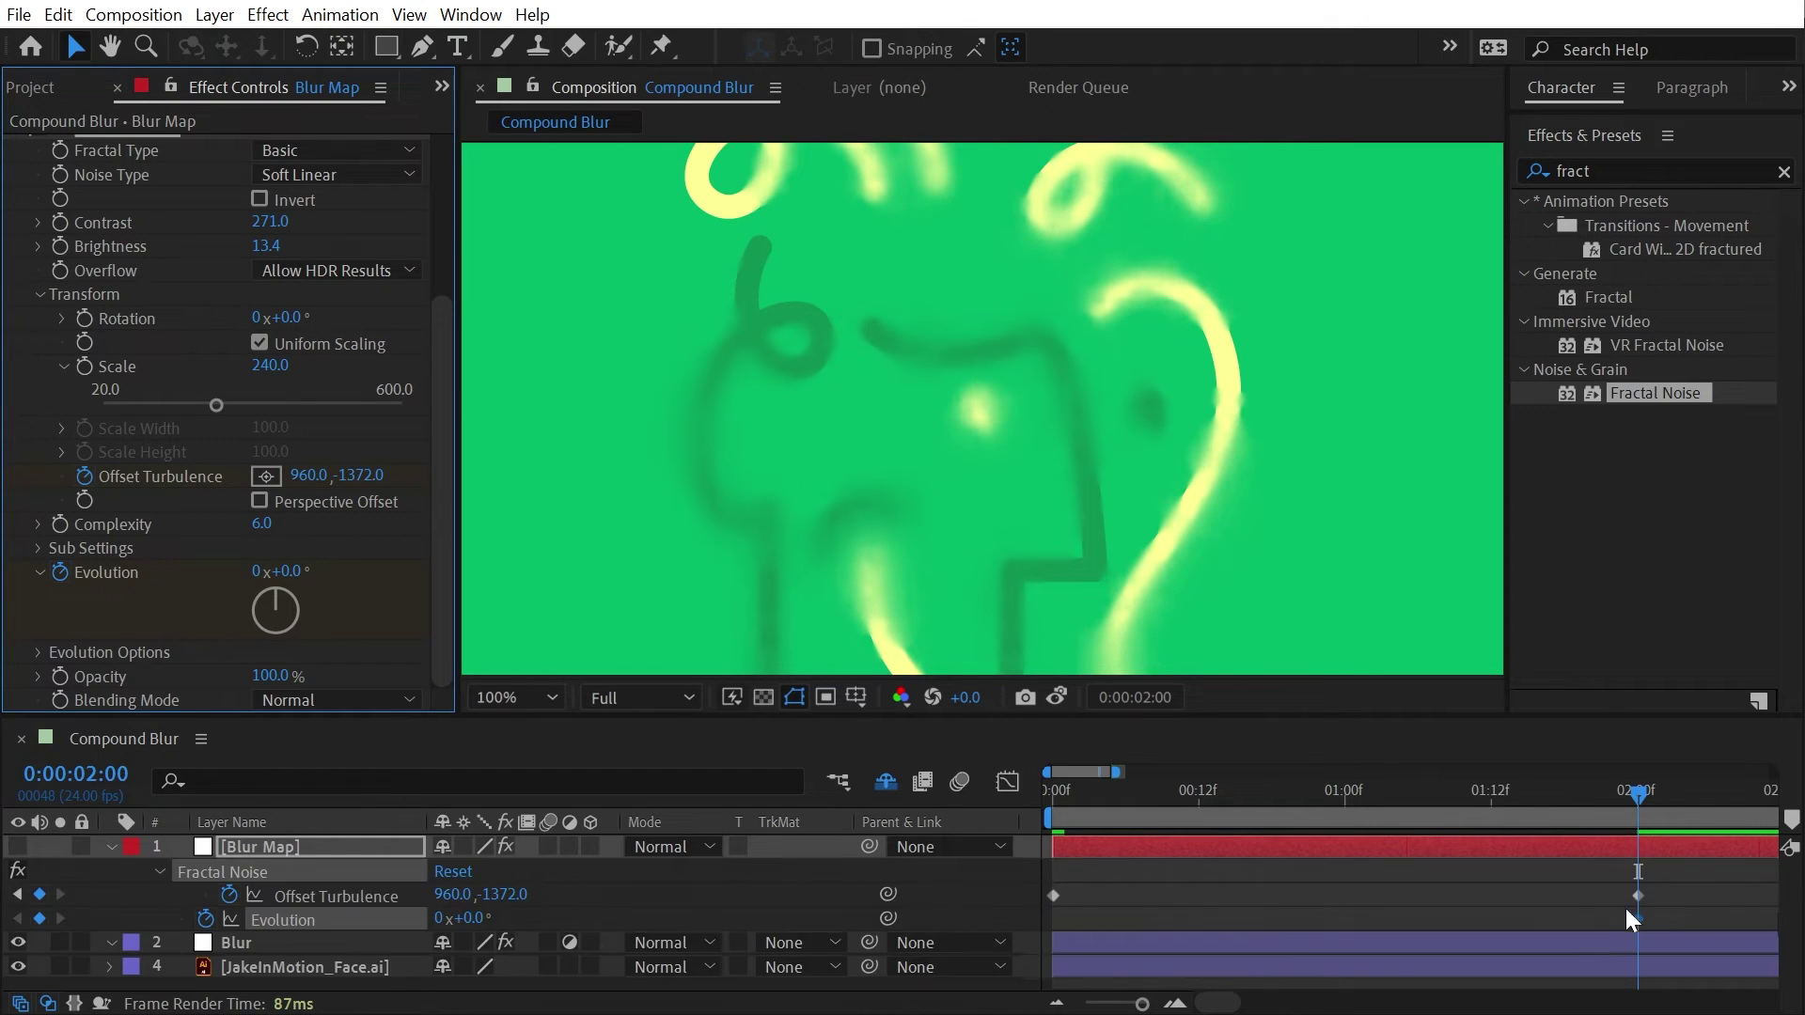
click(1640, 915)
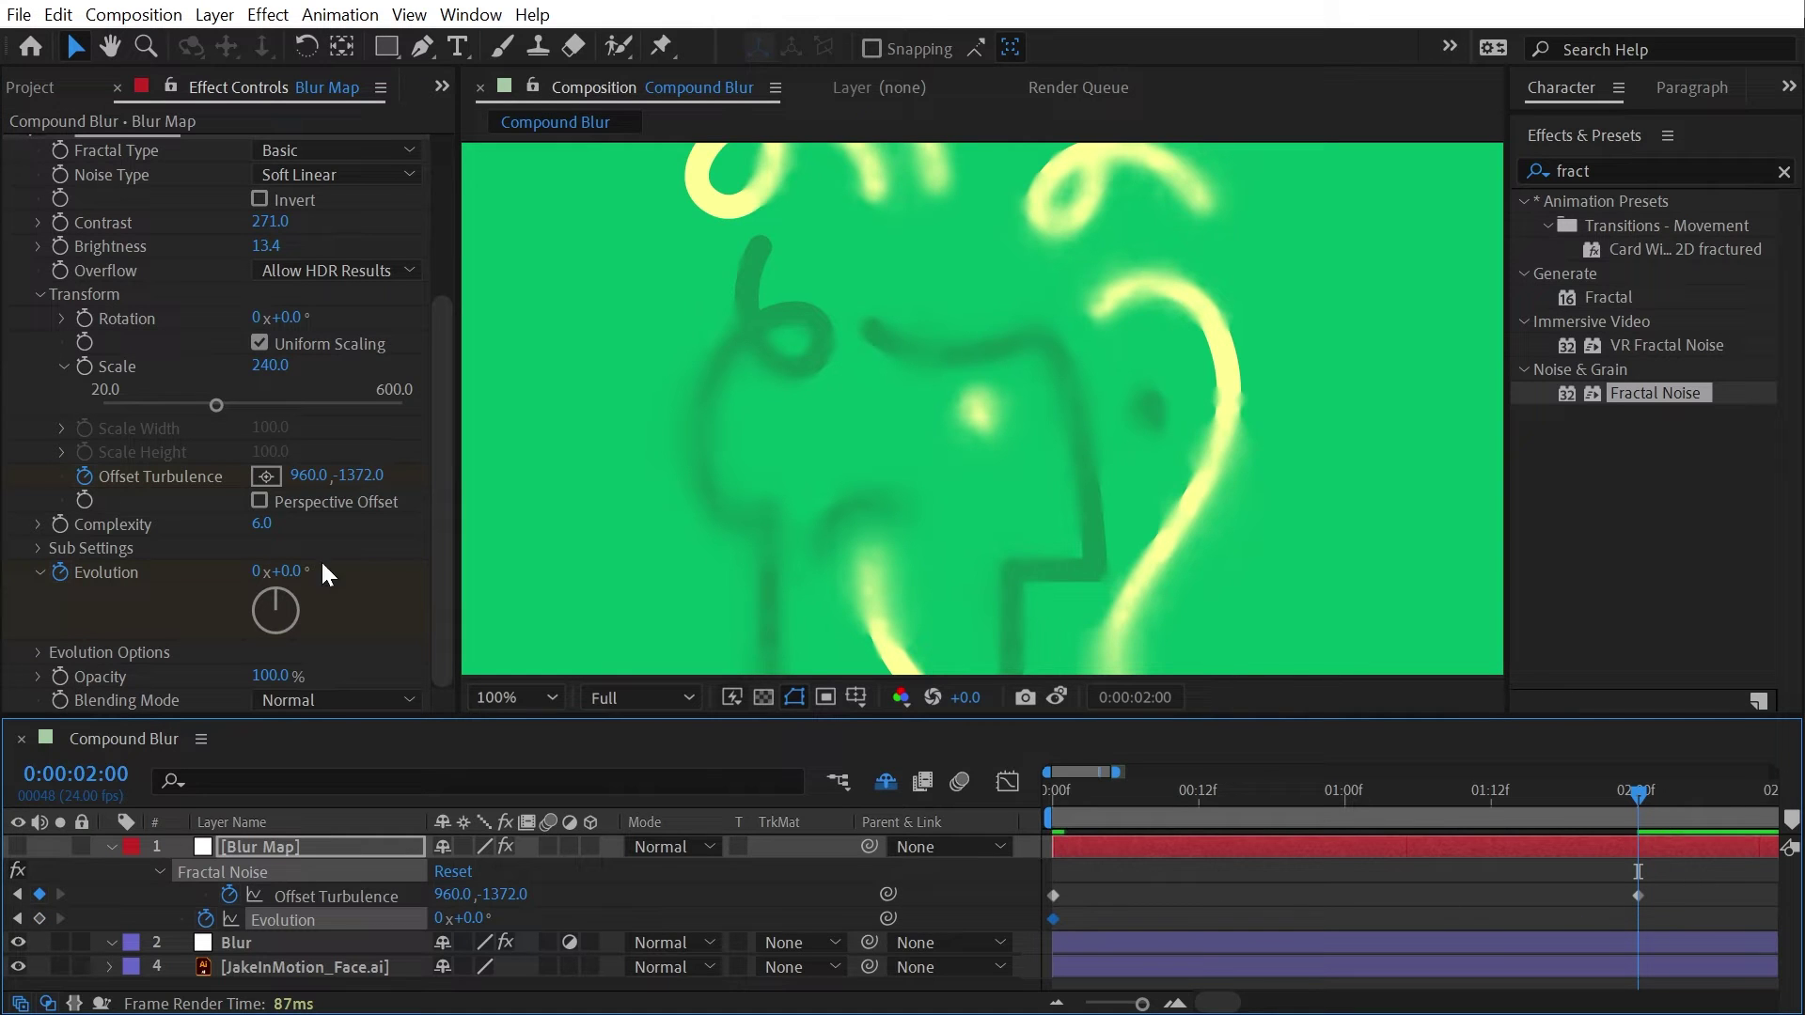
drag(288, 571, 1796, 630)
drag(1312, 790, 893, 788)
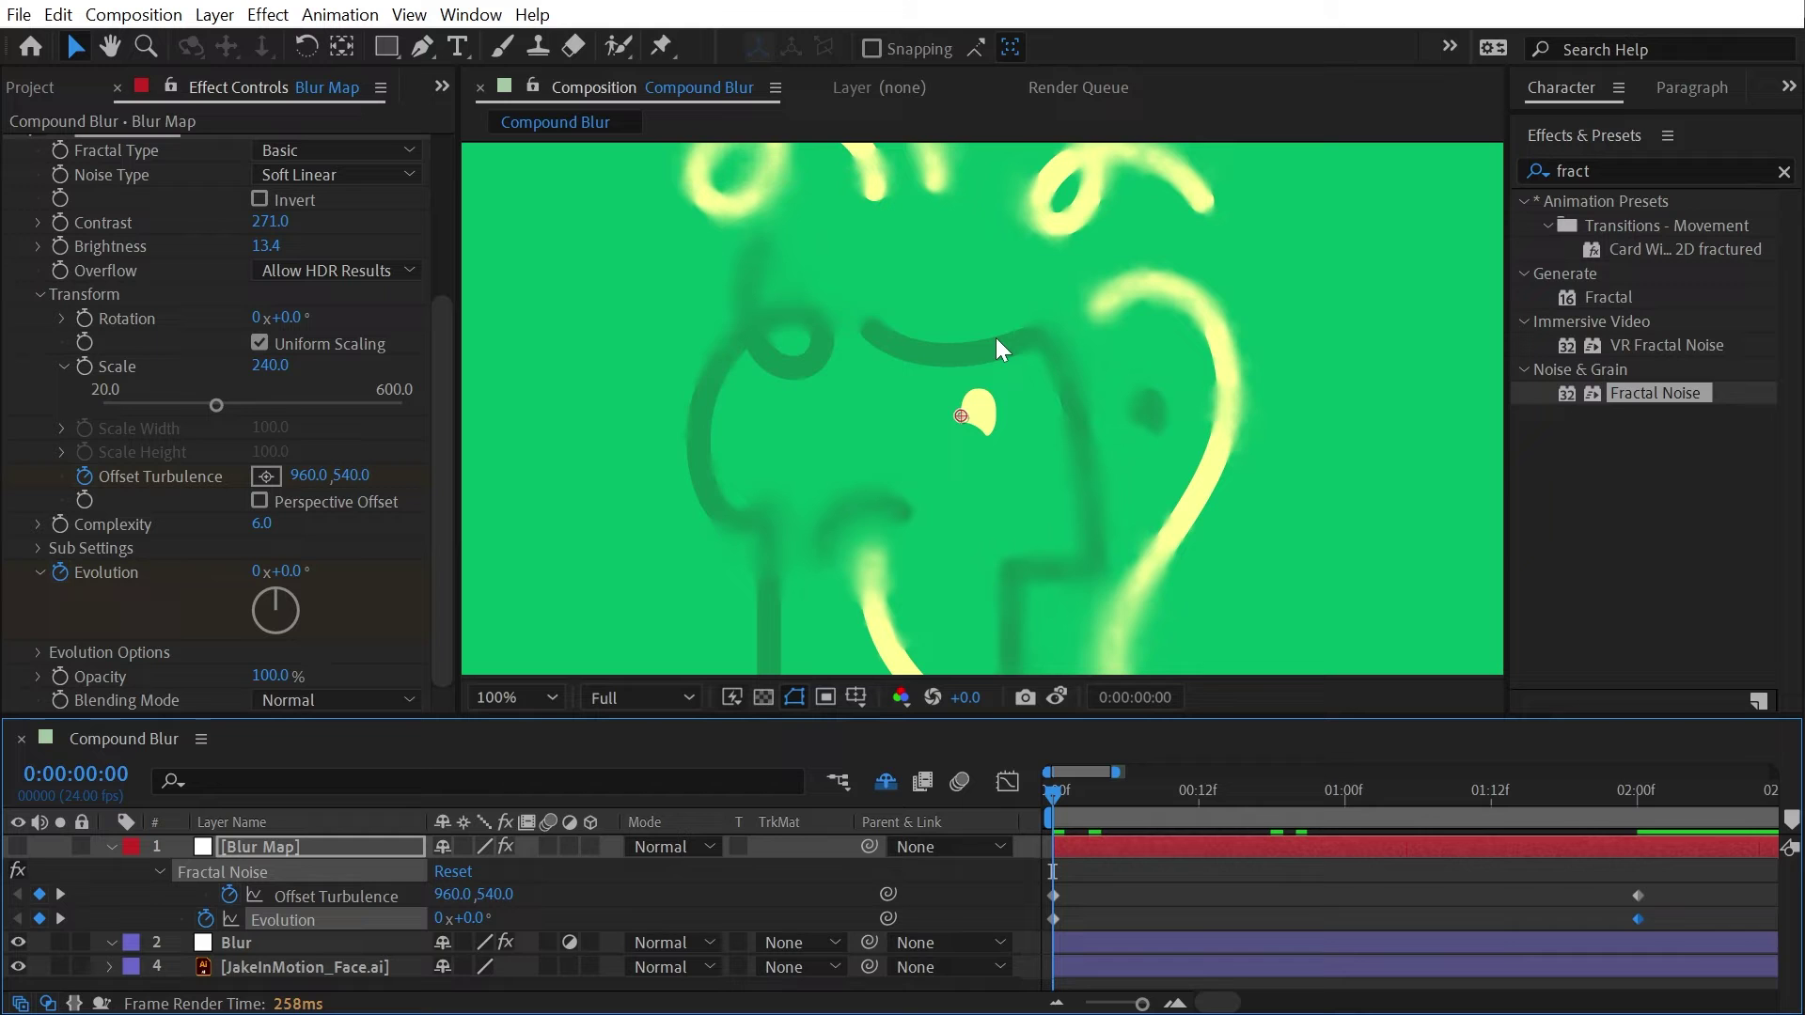
- Preview the drifting, evolving blur from the start, first at close range and again with the whole frame in view
key(space)
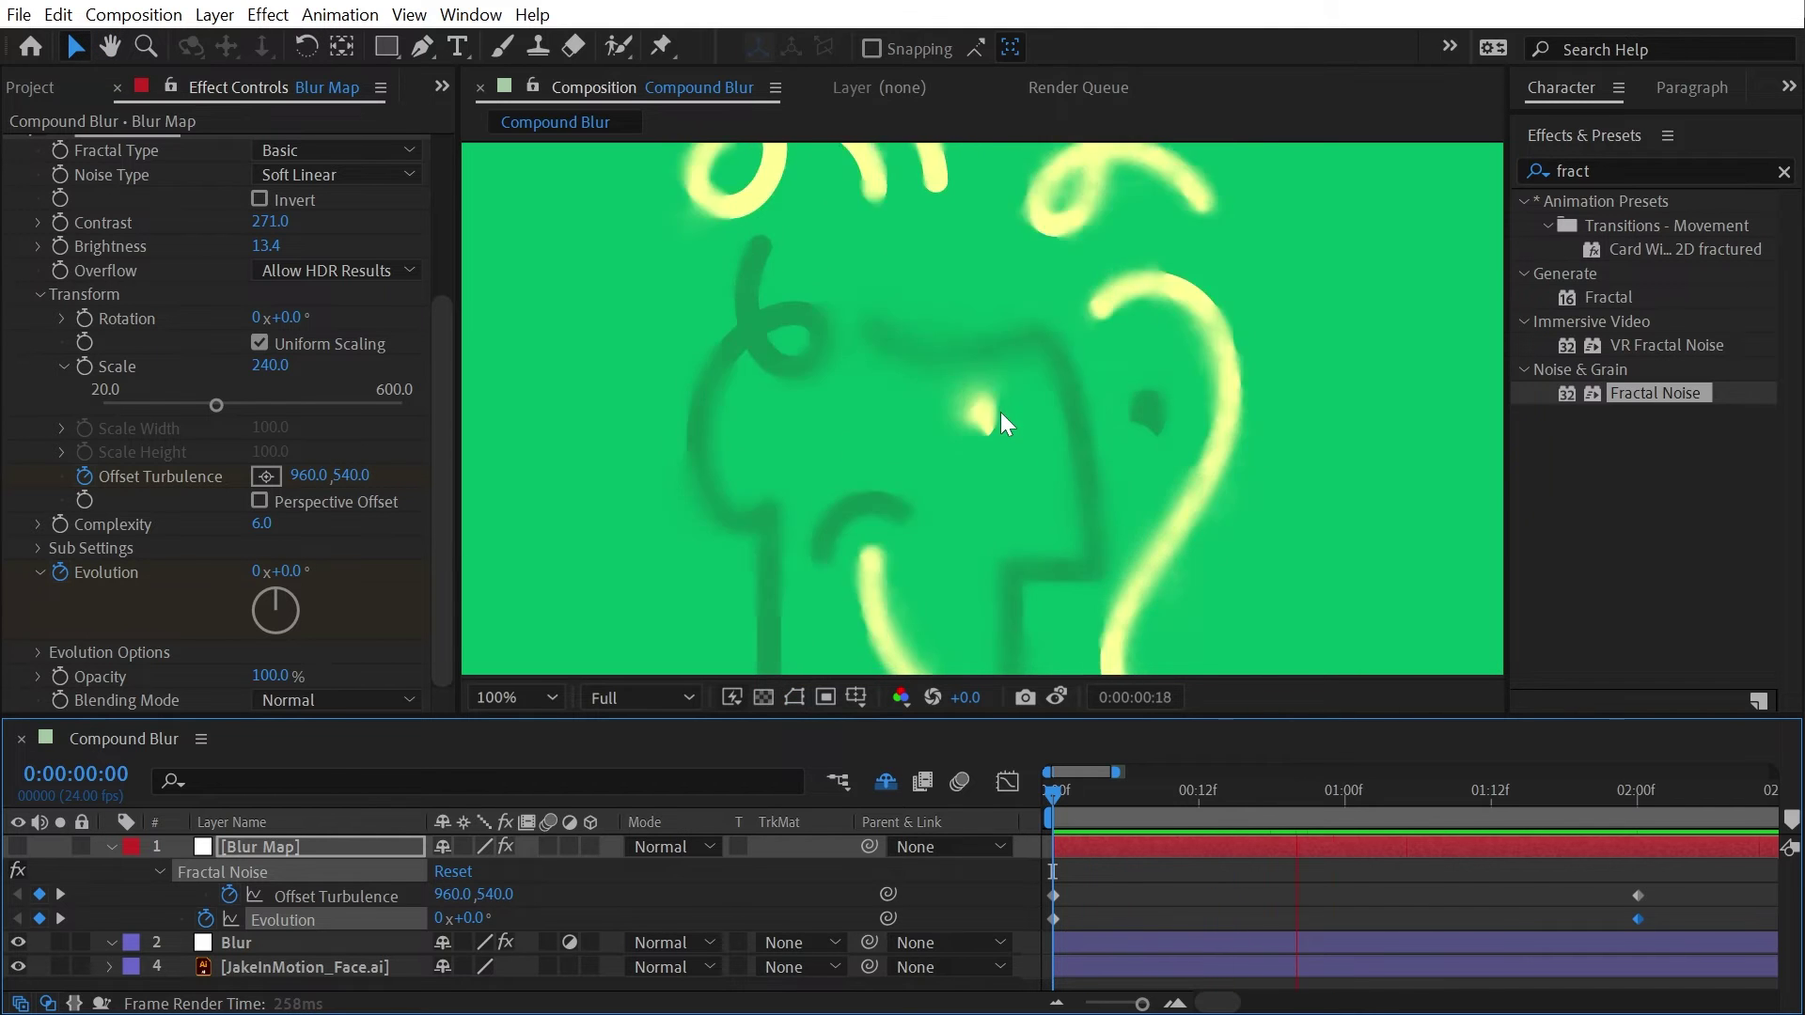
scroll(1004, 413, down, 2)
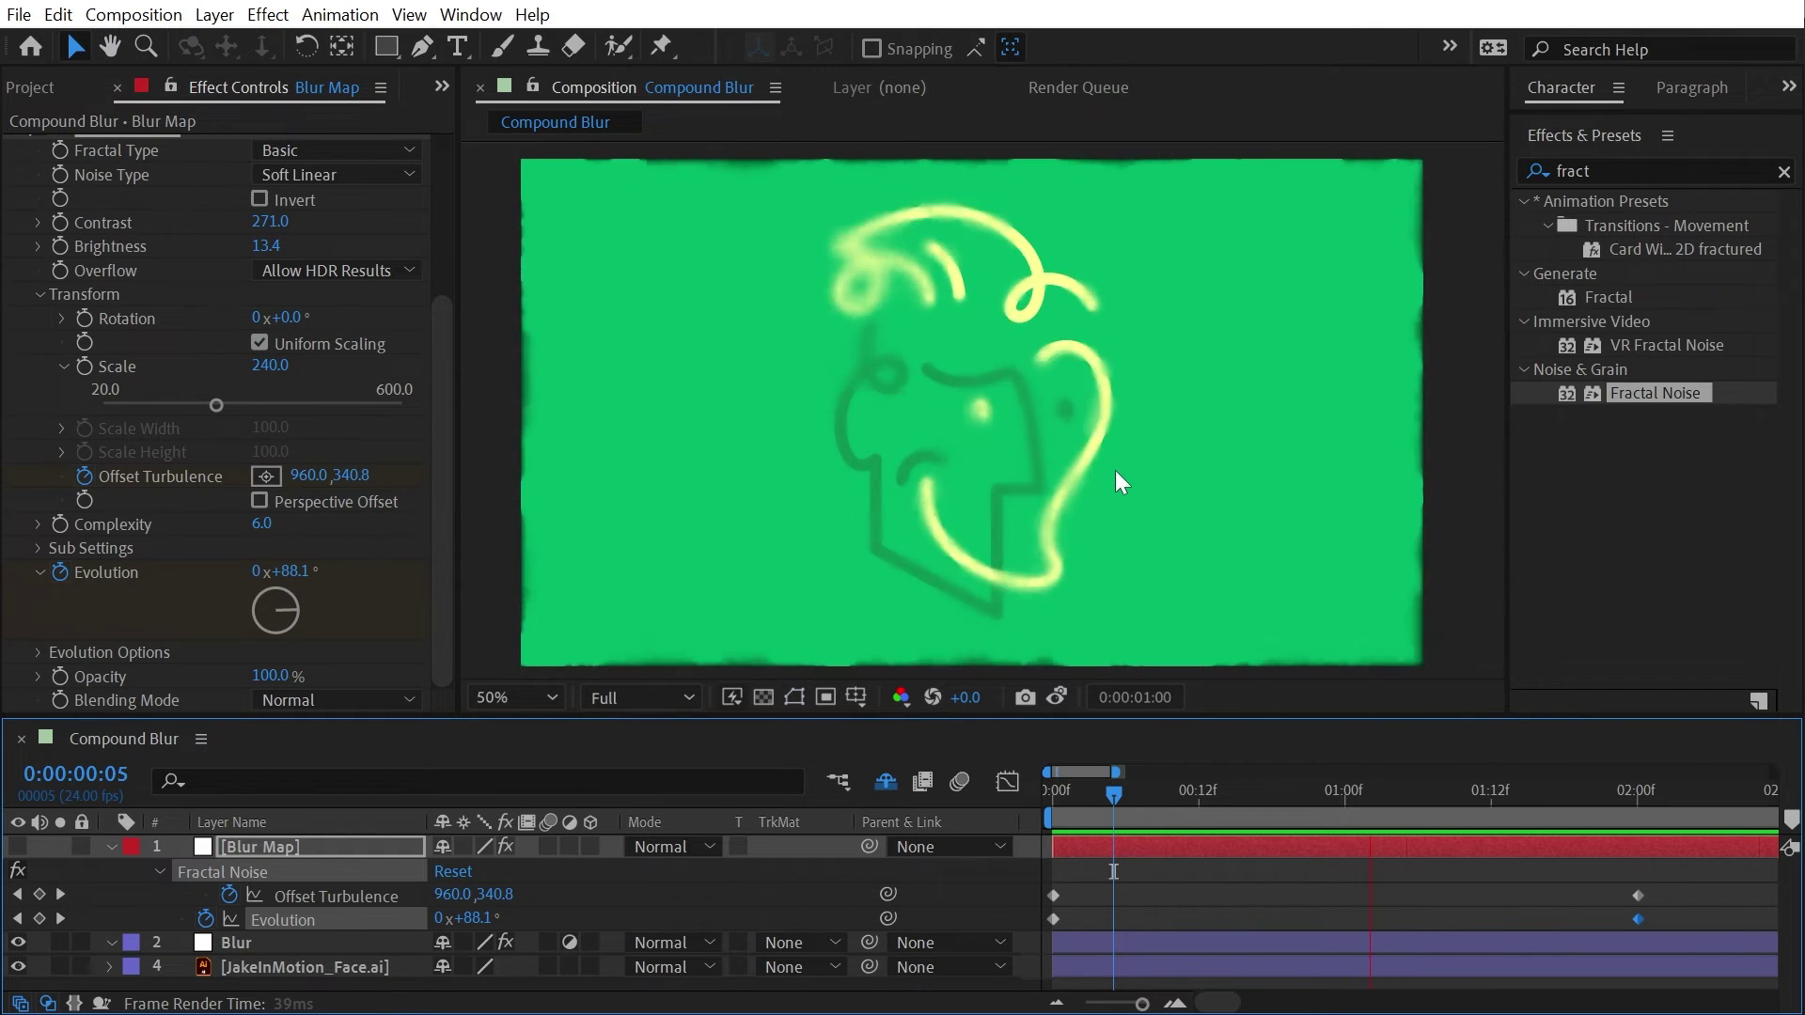
key(space)
key(Home)
key(space)
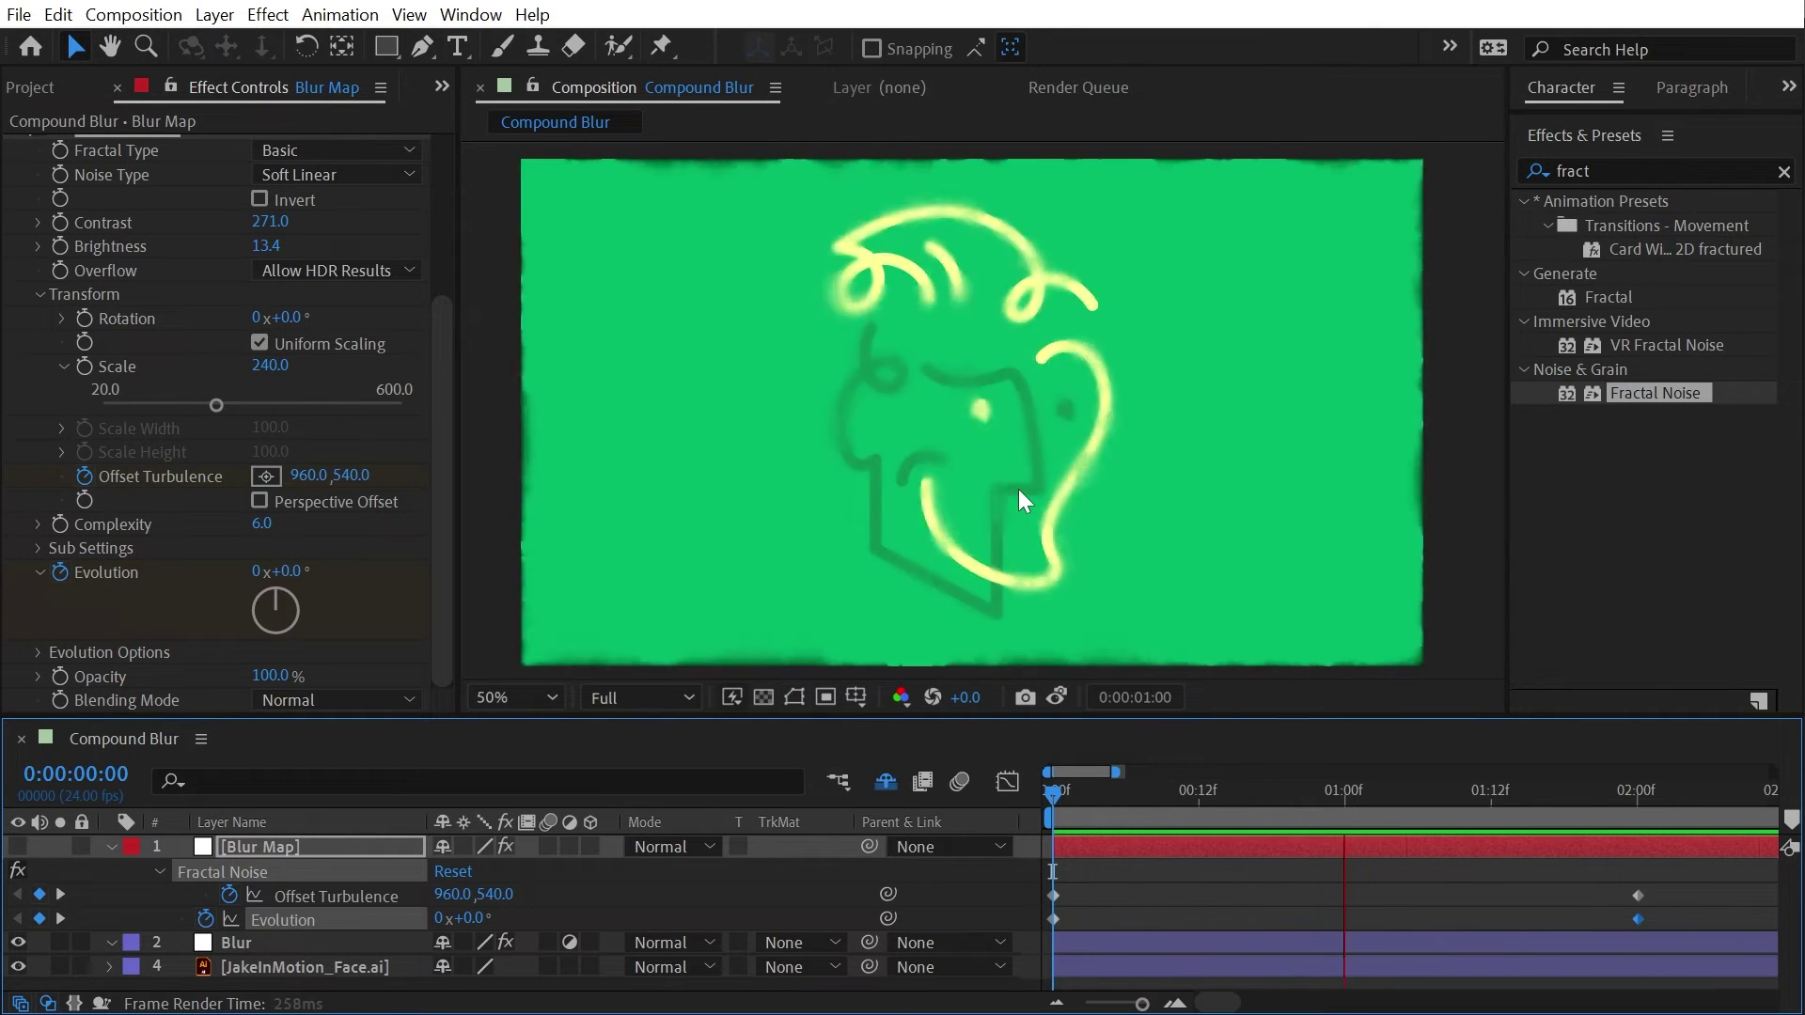
key(space)
- List the Blur Map's effects and scale down the JakeInMotion_Face.ai artwork in the composition
key(e)
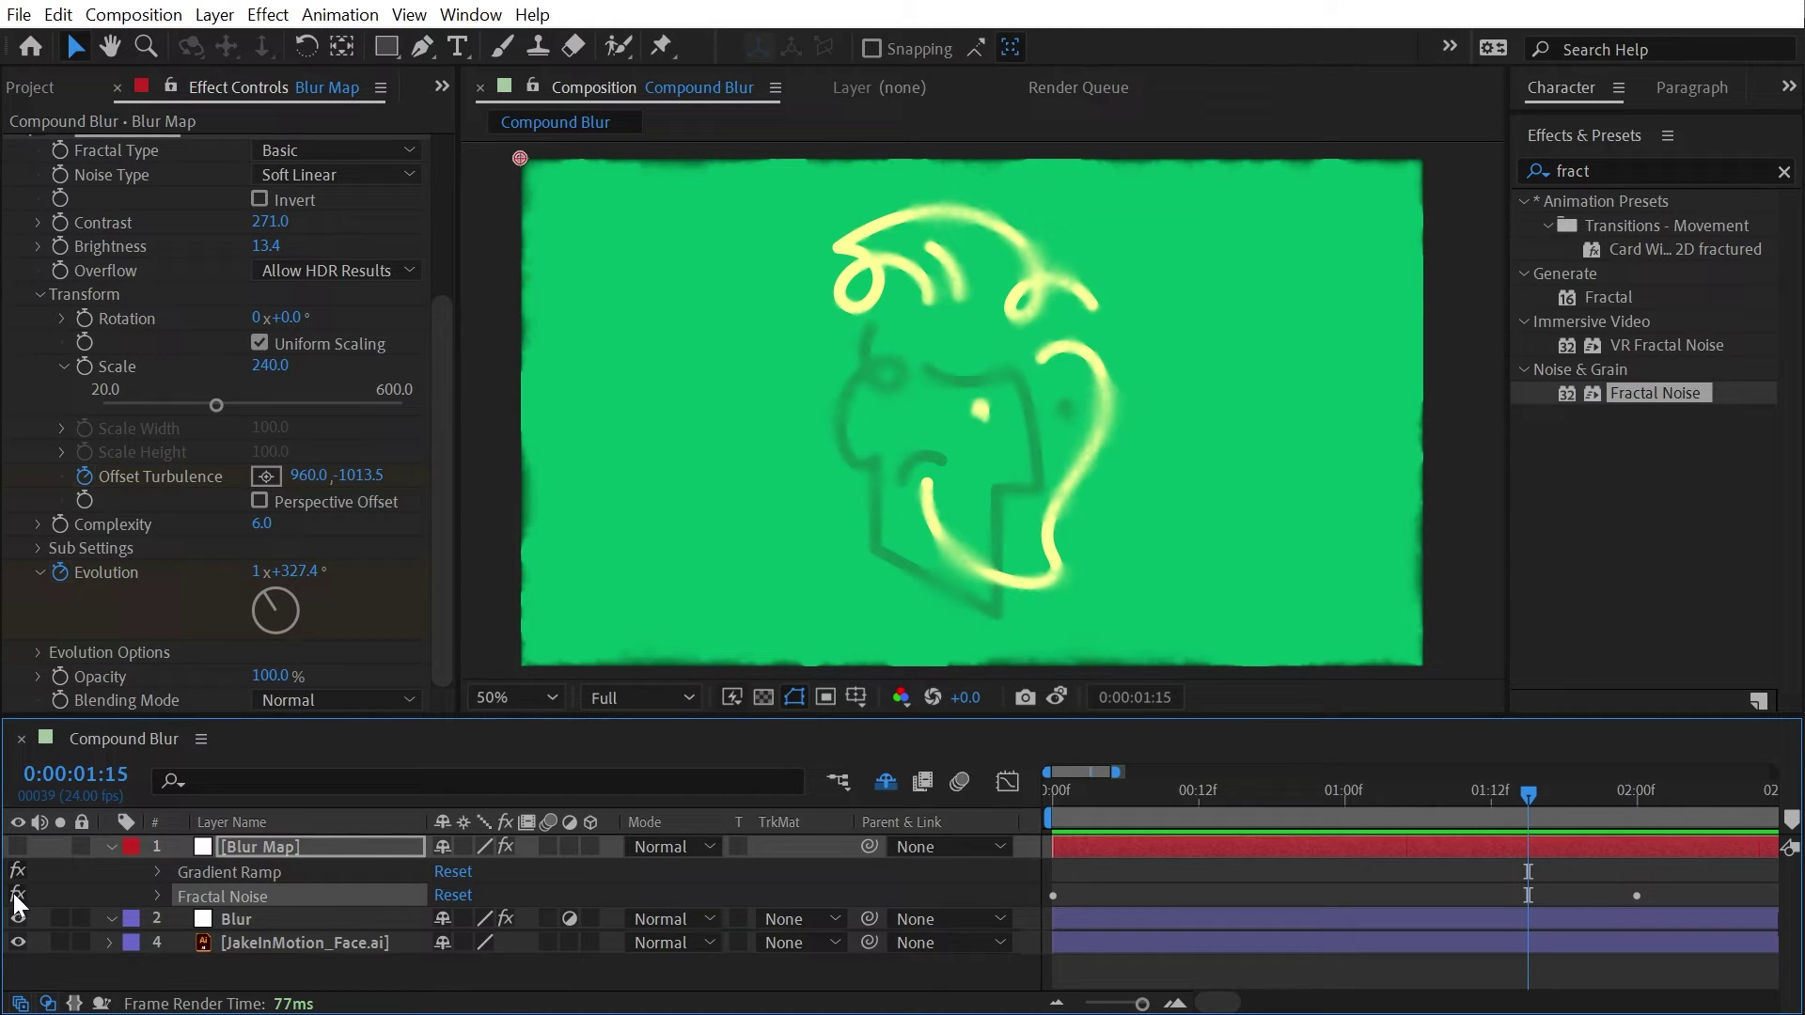
click(272, 945)
drag(1230, 413, 1133, 414)
- Unhide the Blur Map and reduce it to a reset Gradient Ramp by deleting its Fractal Noise effect
click(269, 848)
click(18, 893)
click(18, 847)
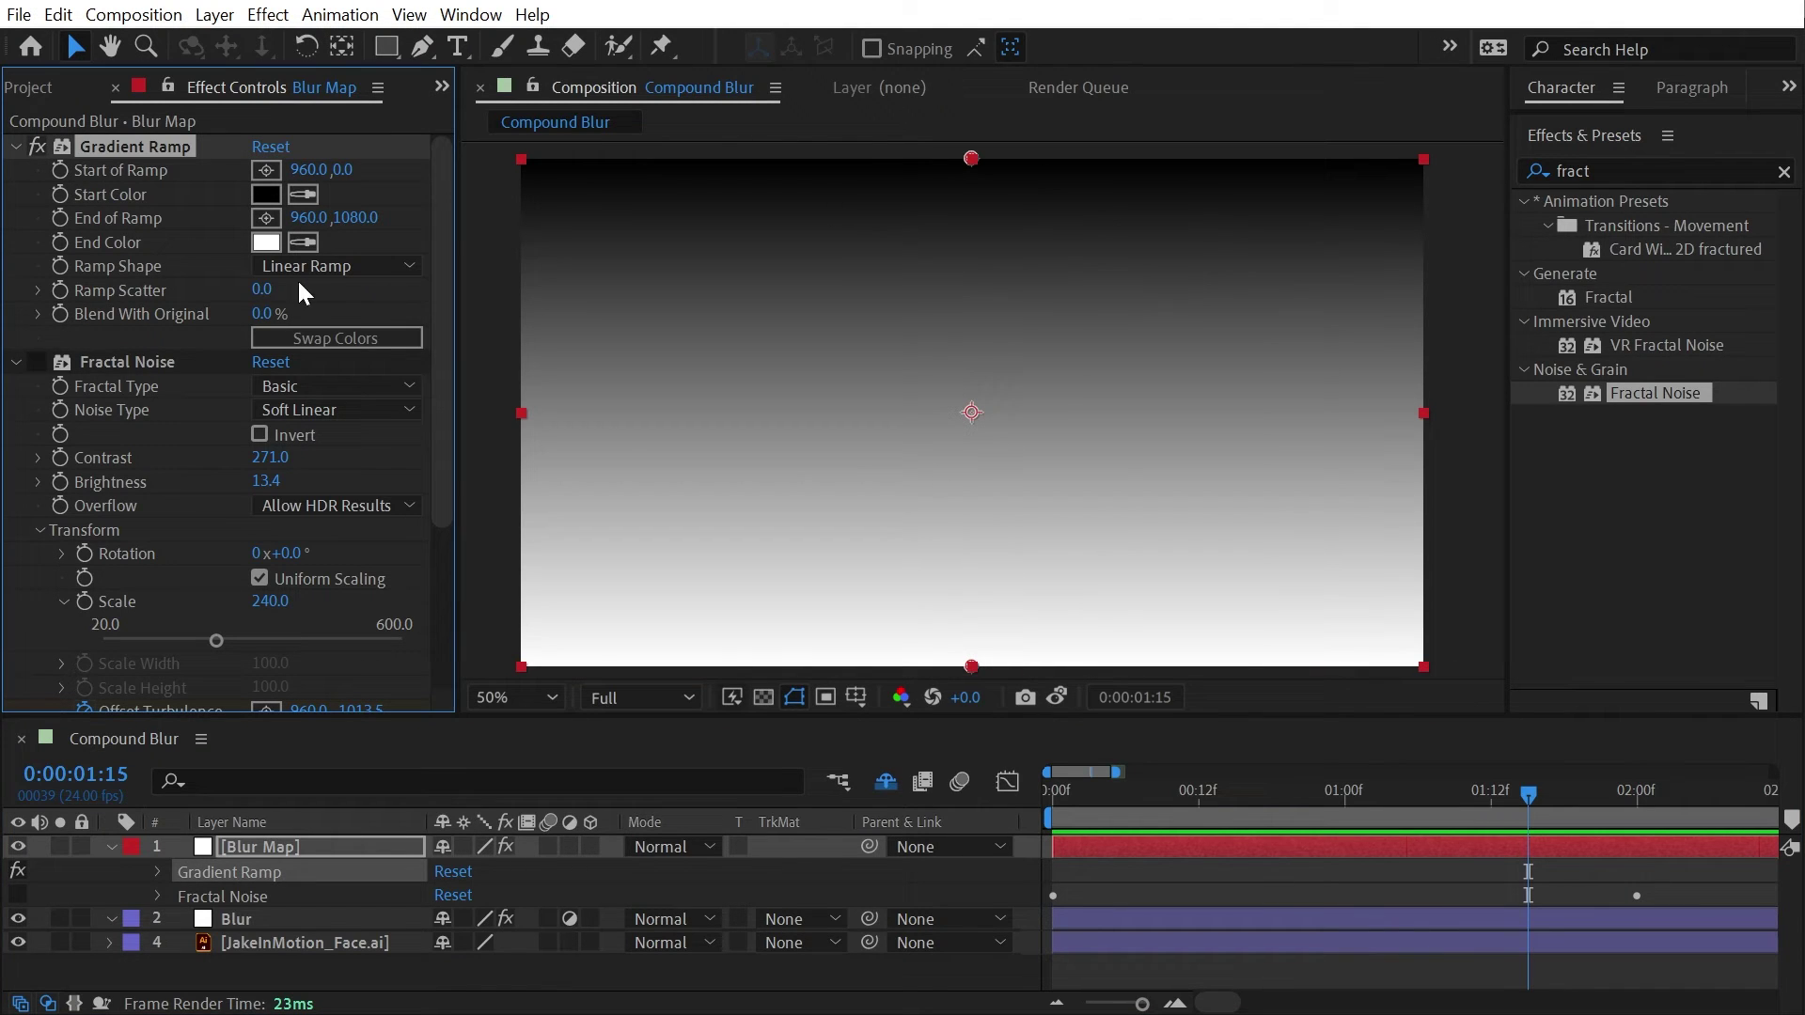
click(178, 362)
key(Delete)
- Find the Colorama effect and apply it to the Blur Map after the Gradient Ramp
click(1615, 177)
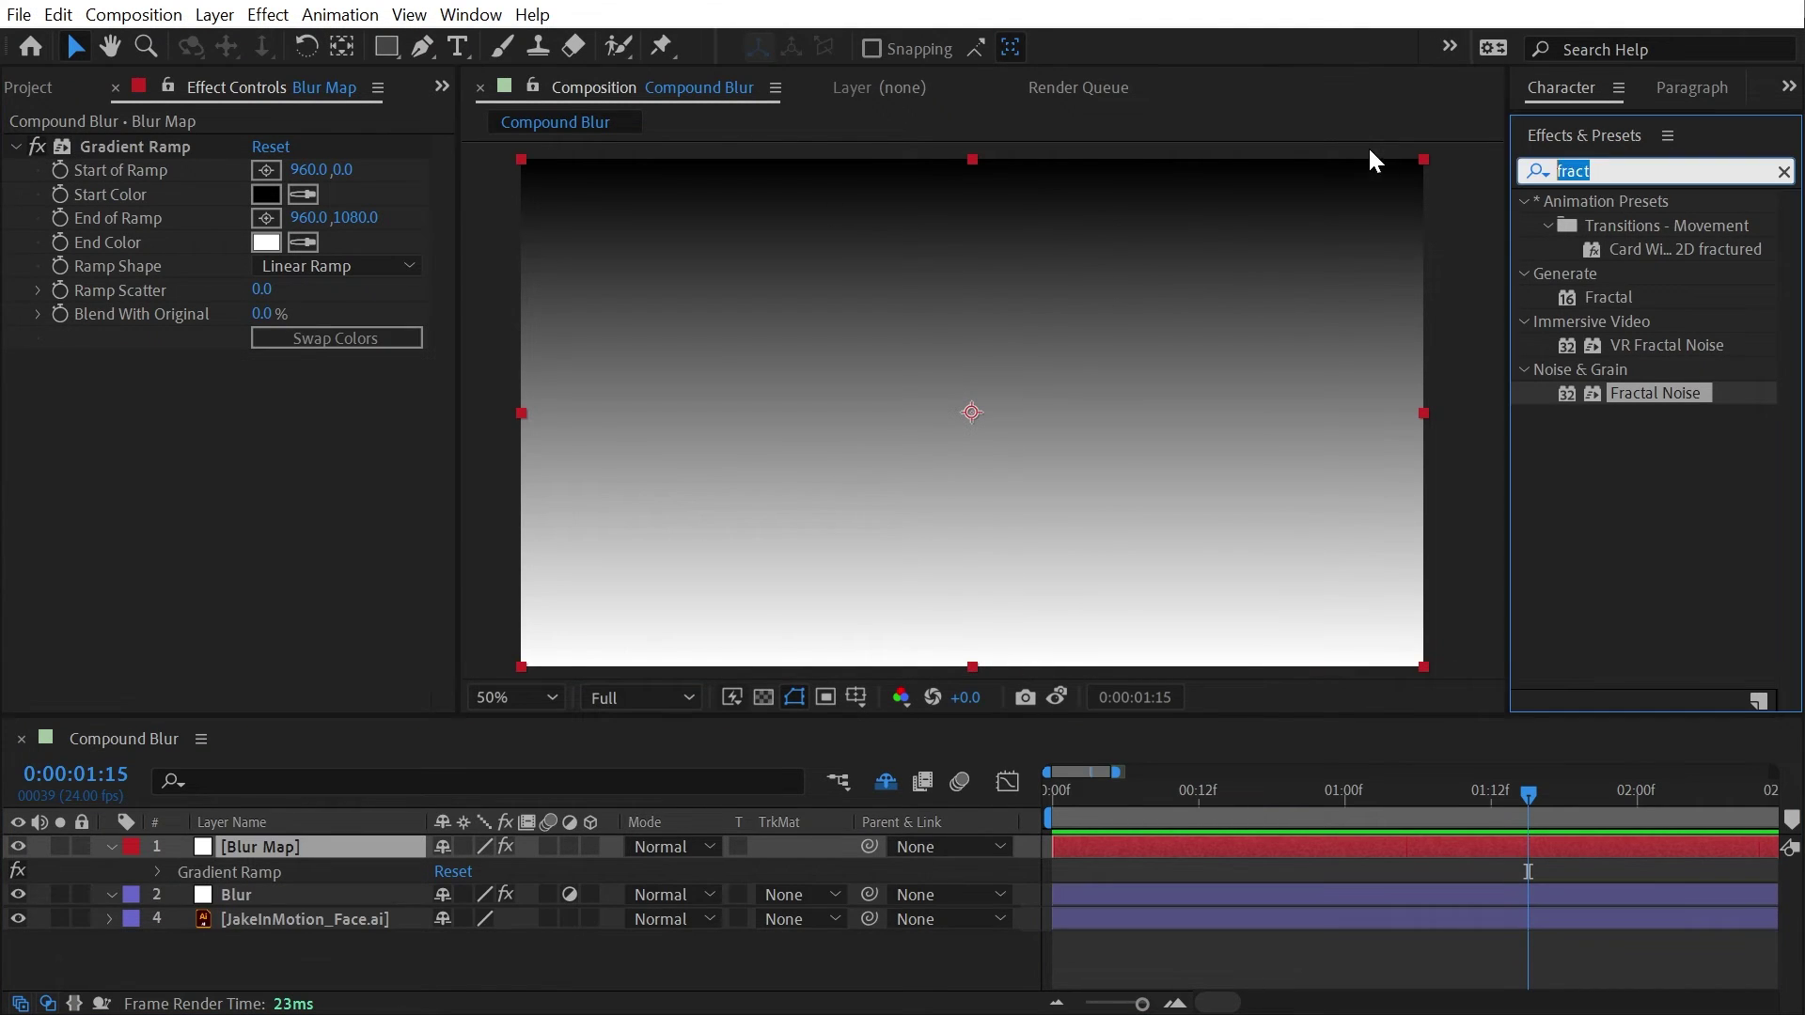
text(colora)
drag(1616, 227, 38, 410)
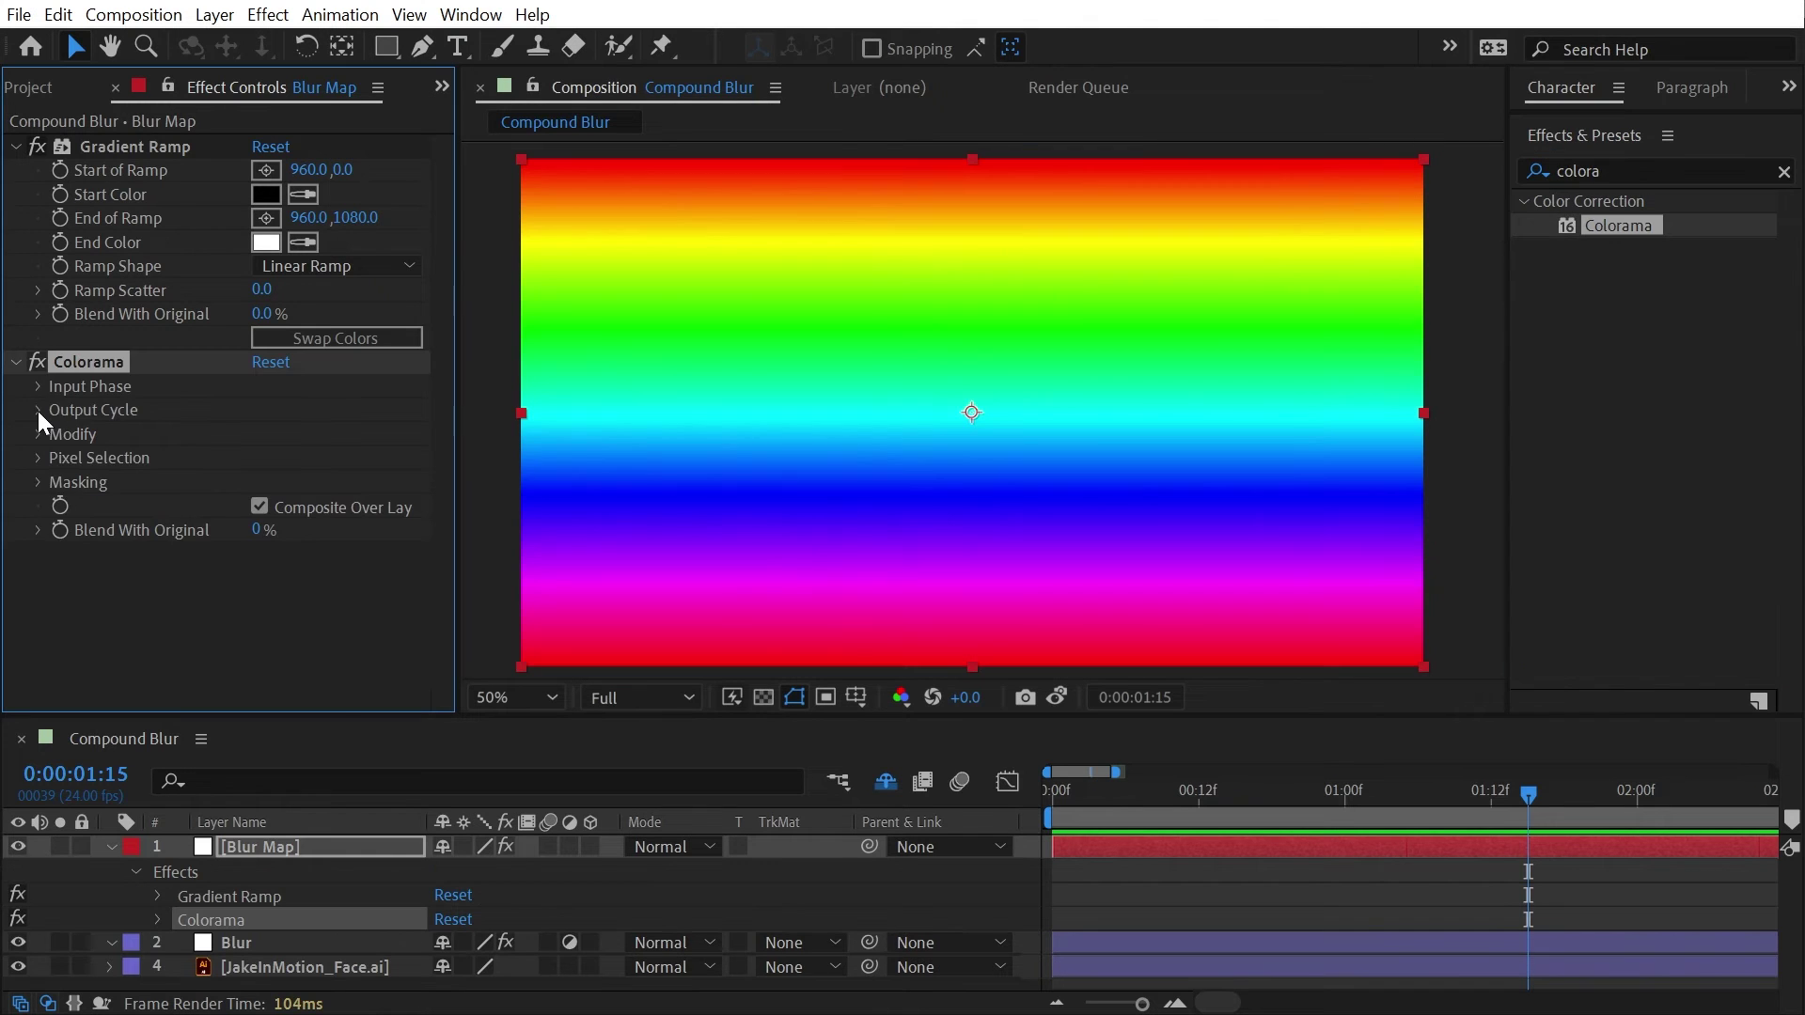
- Set Colorama's Output Cycle preset palette to Solarize Grey and hide the Blur Map to check the blurred face
click(38, 410)
click(301, 337)
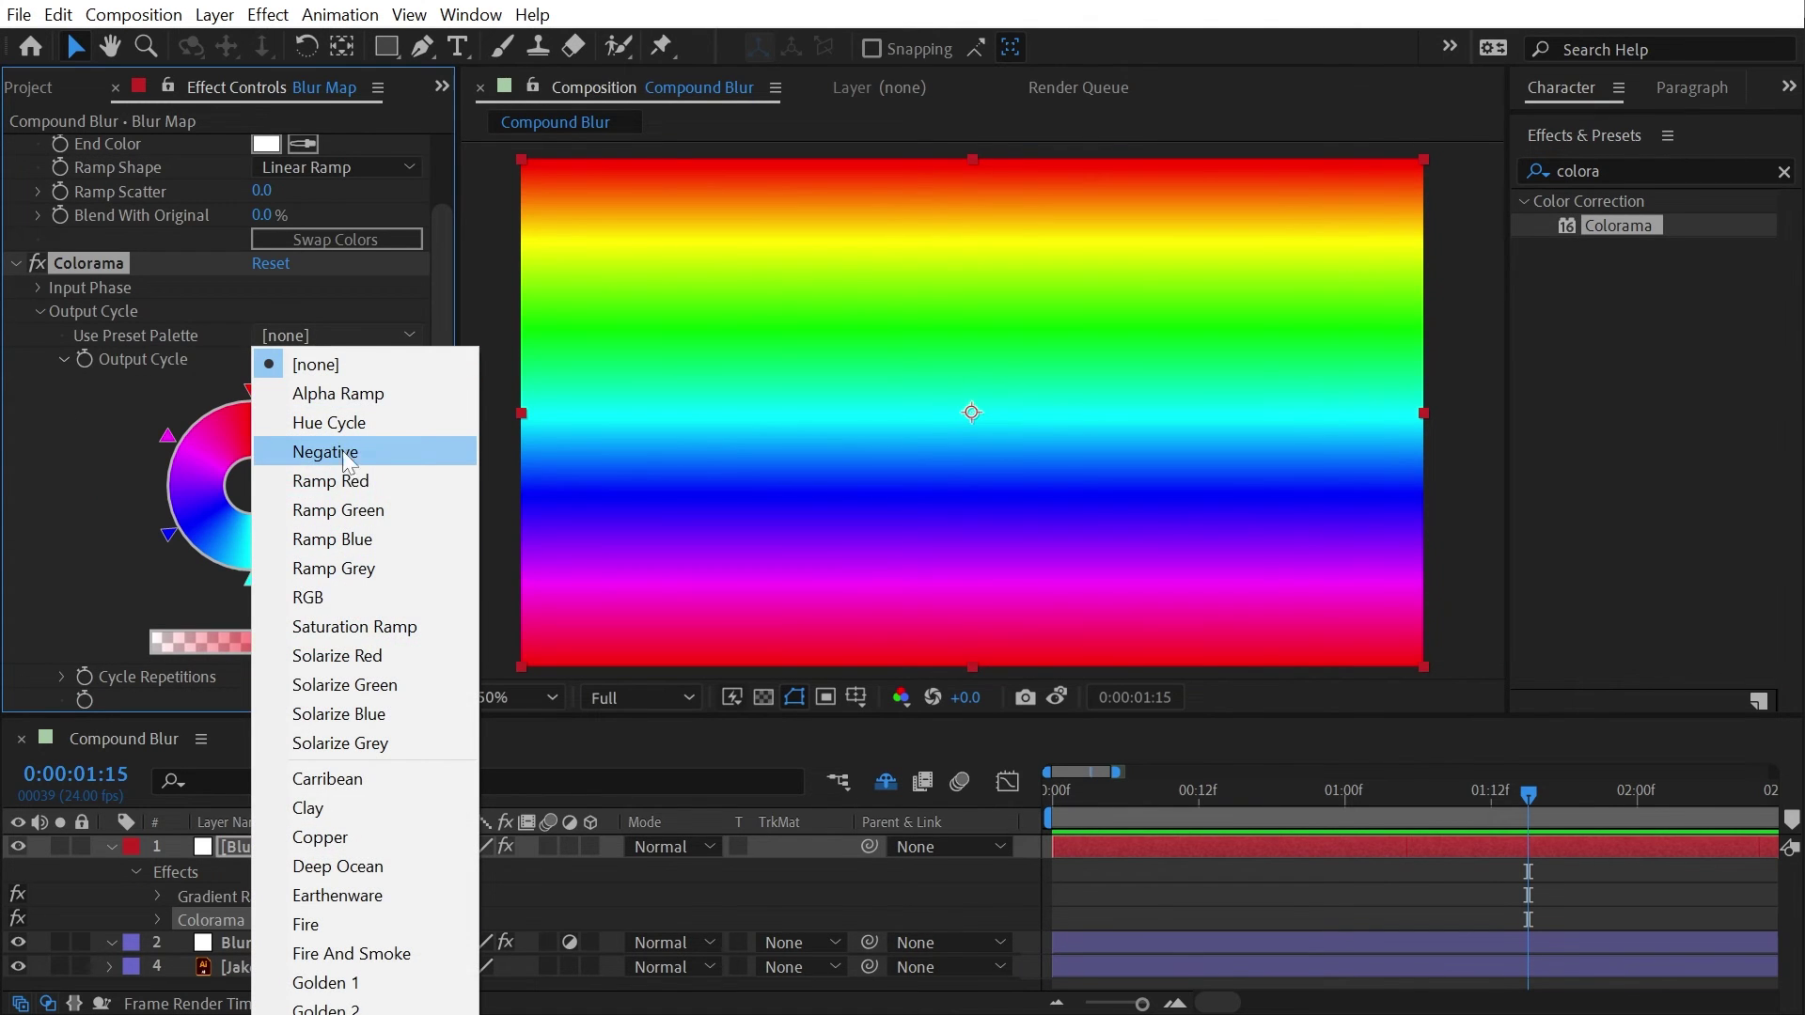
click(399, 741)
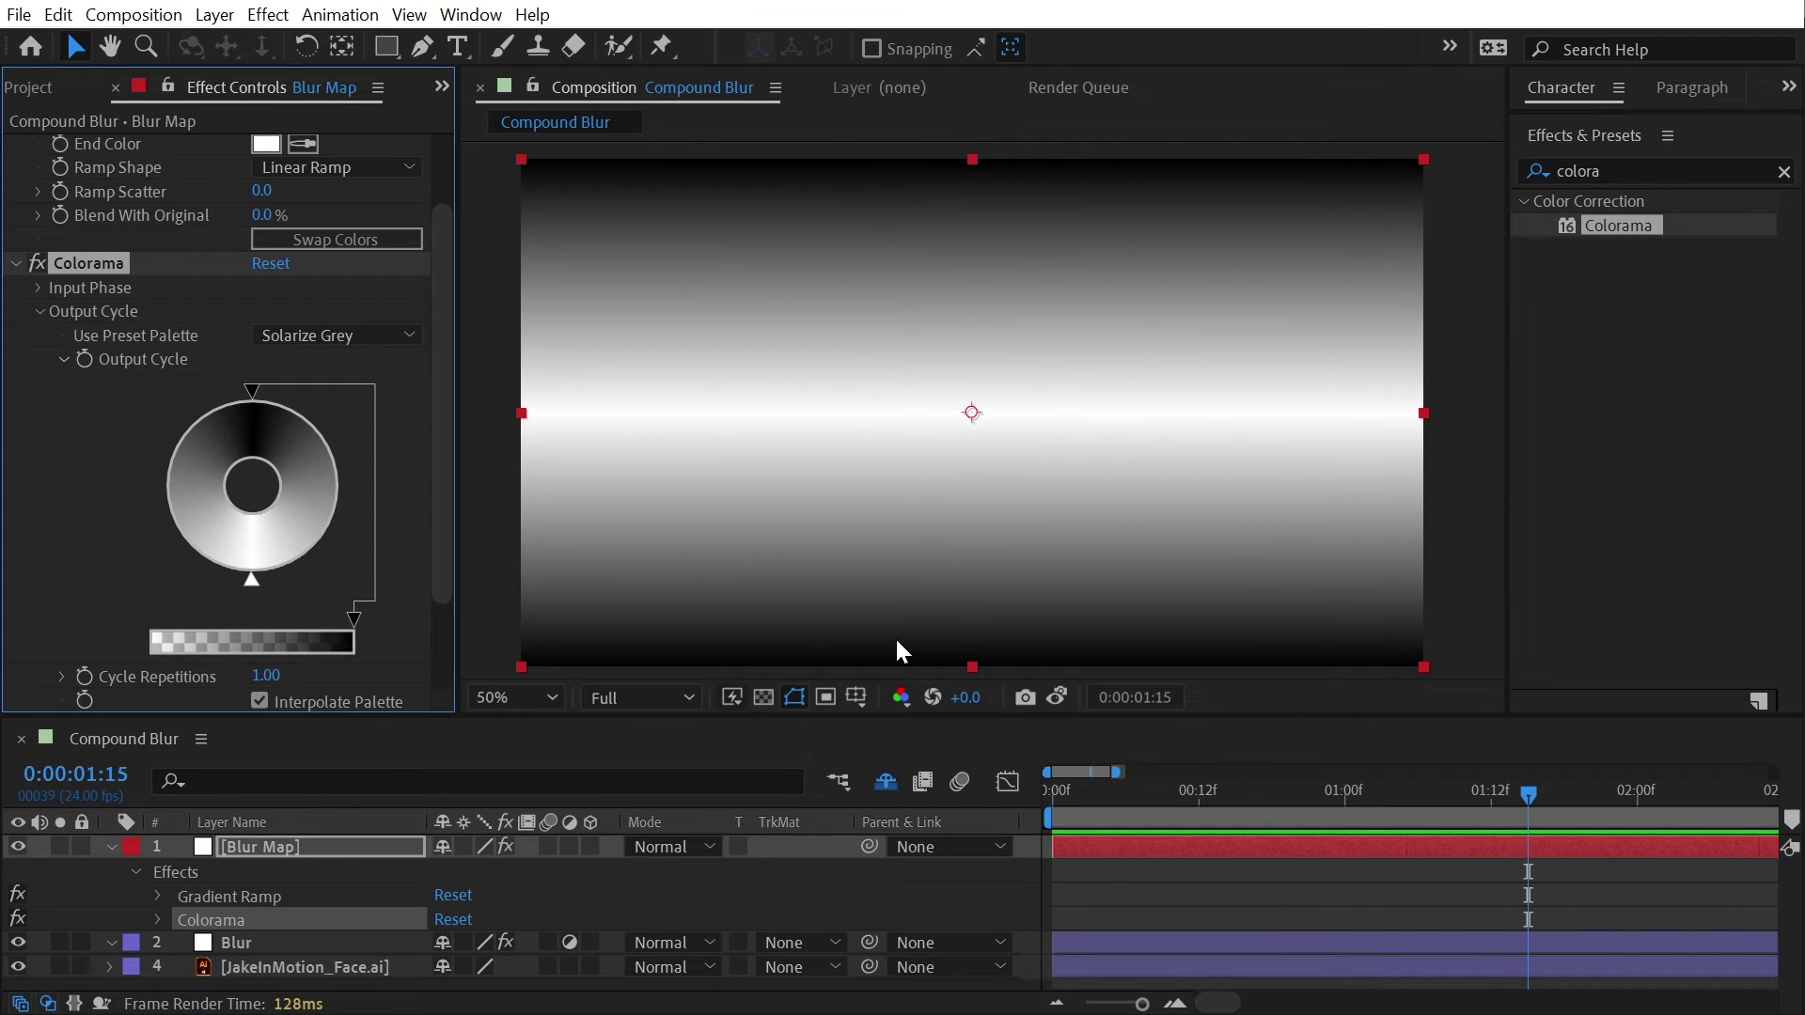
click(18, 846)
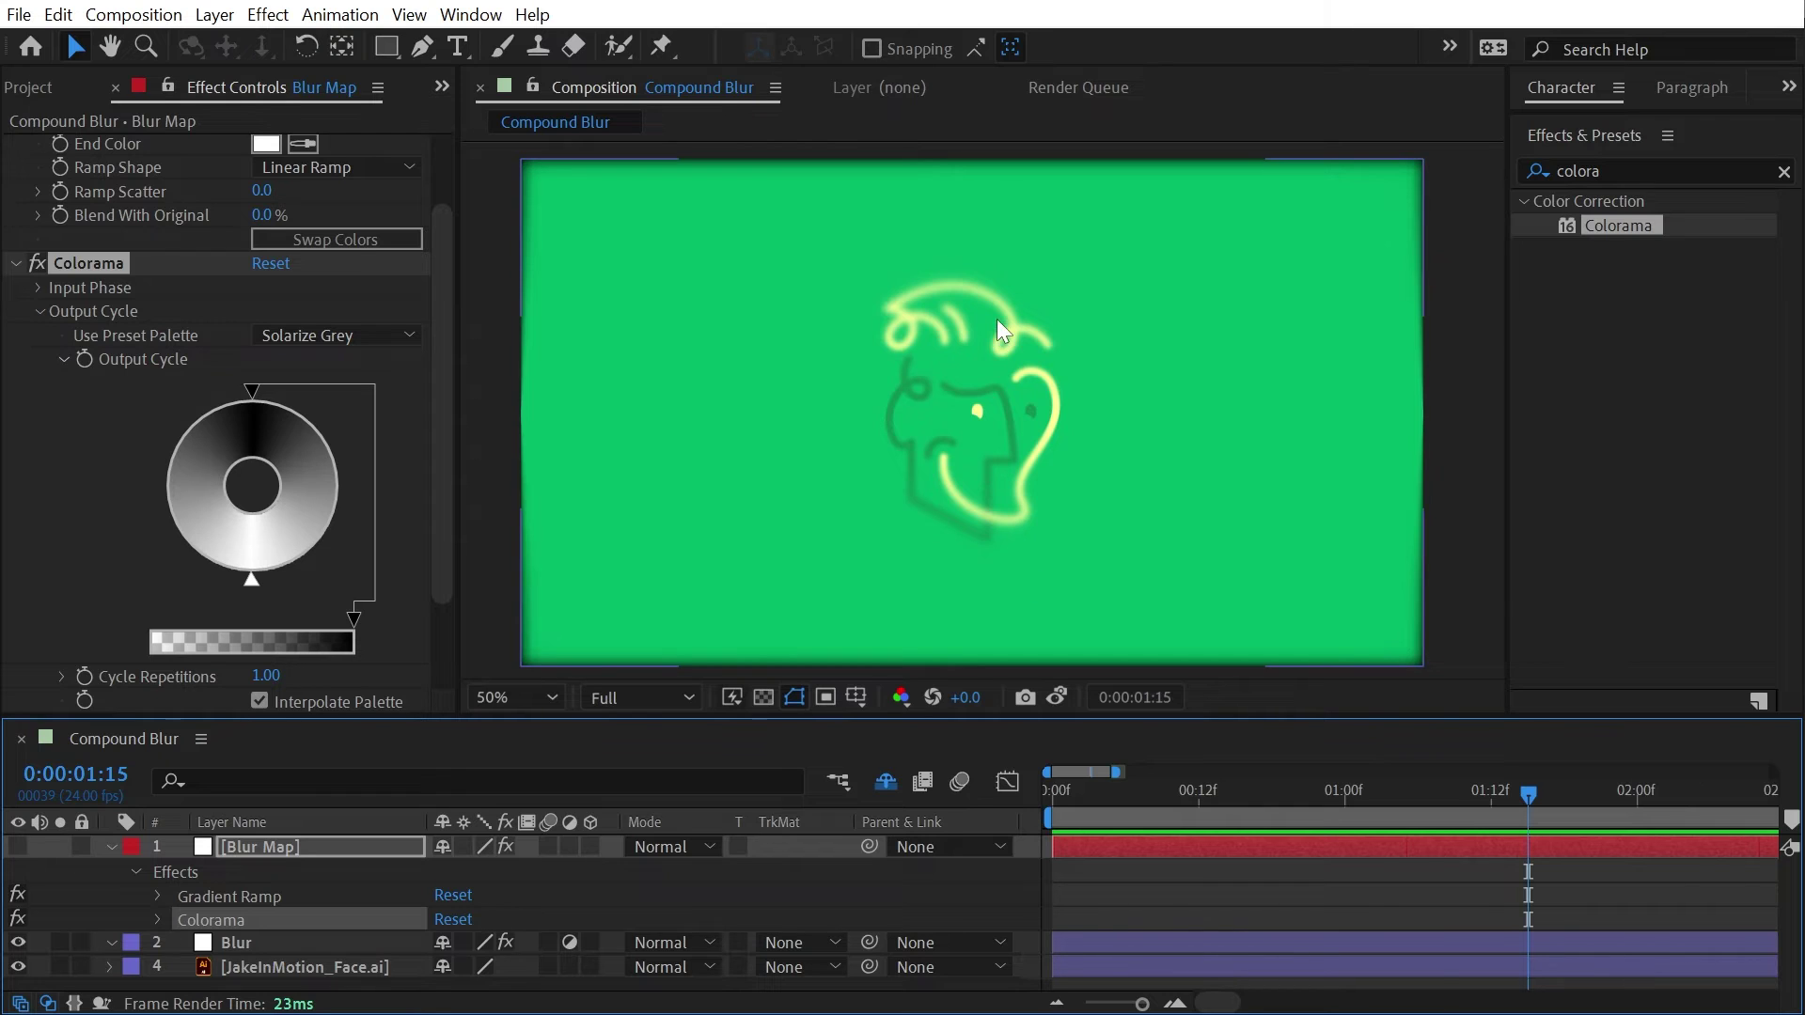
key(slash)
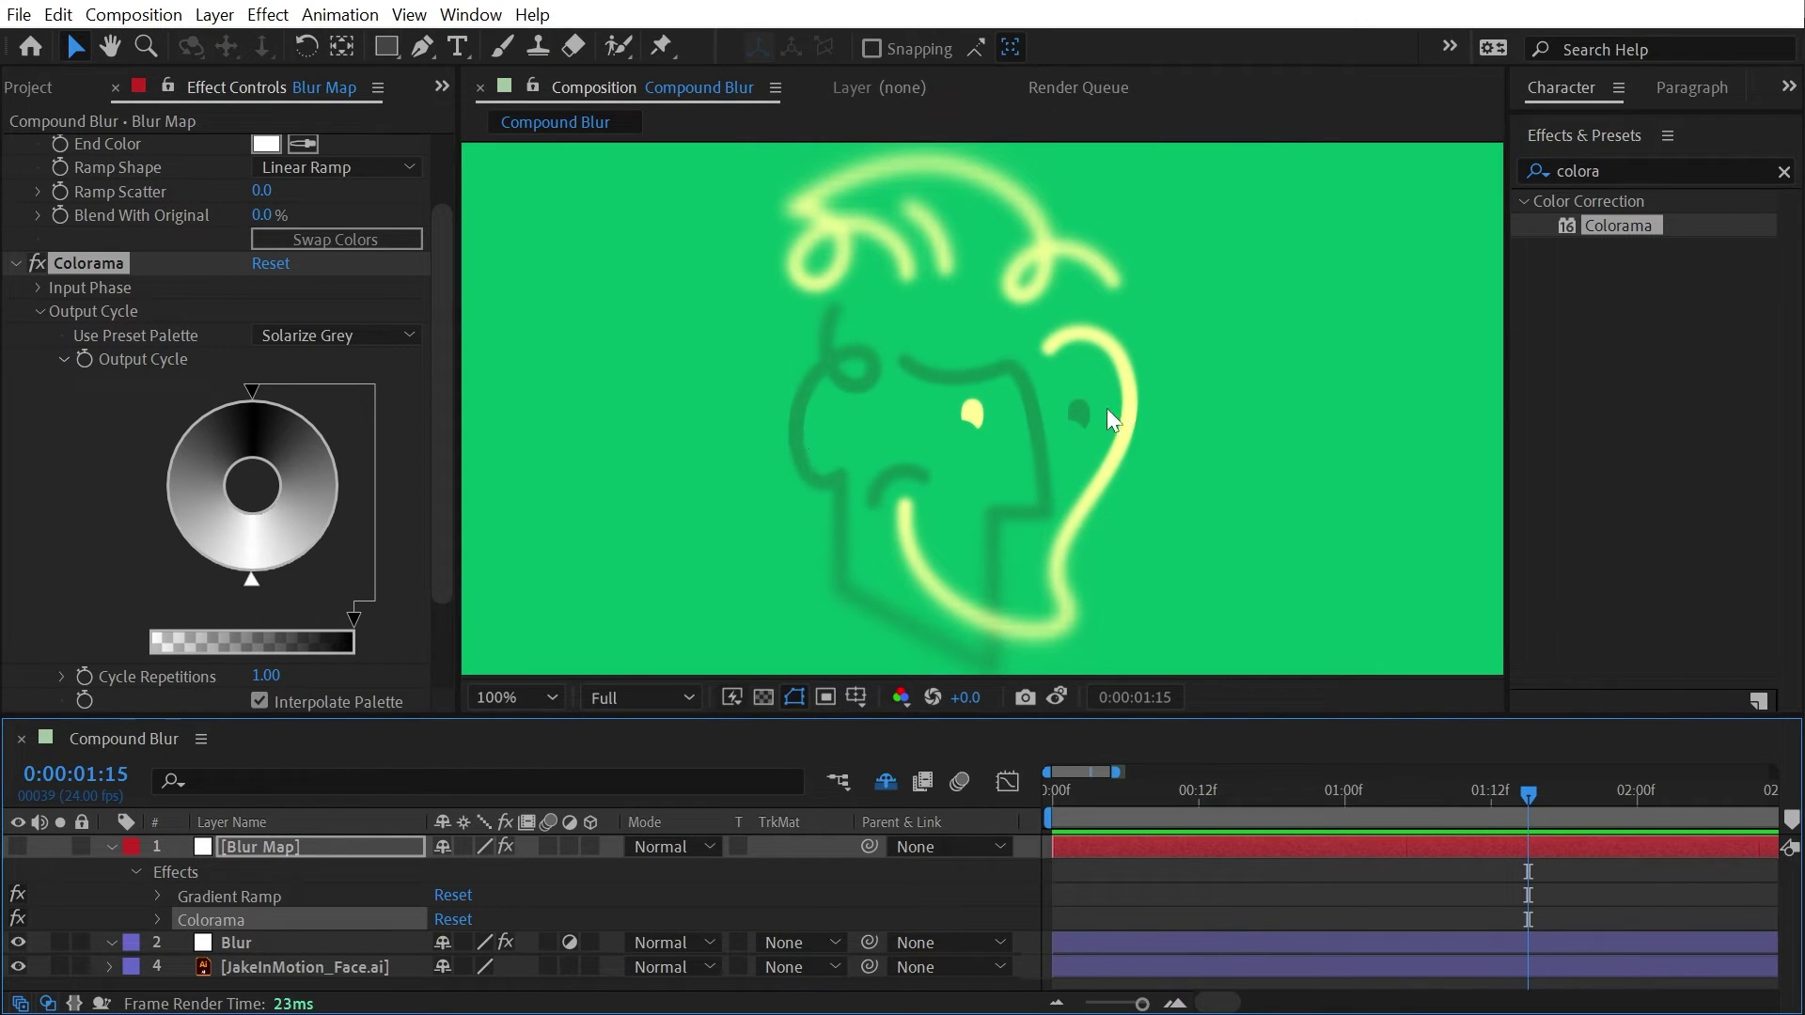
key(comma)
- Make the JakeInMotion_Face.ai layer 3D and rotate it in space so that the face tilts back diagonally
click(301, 967)
click(590, 967)
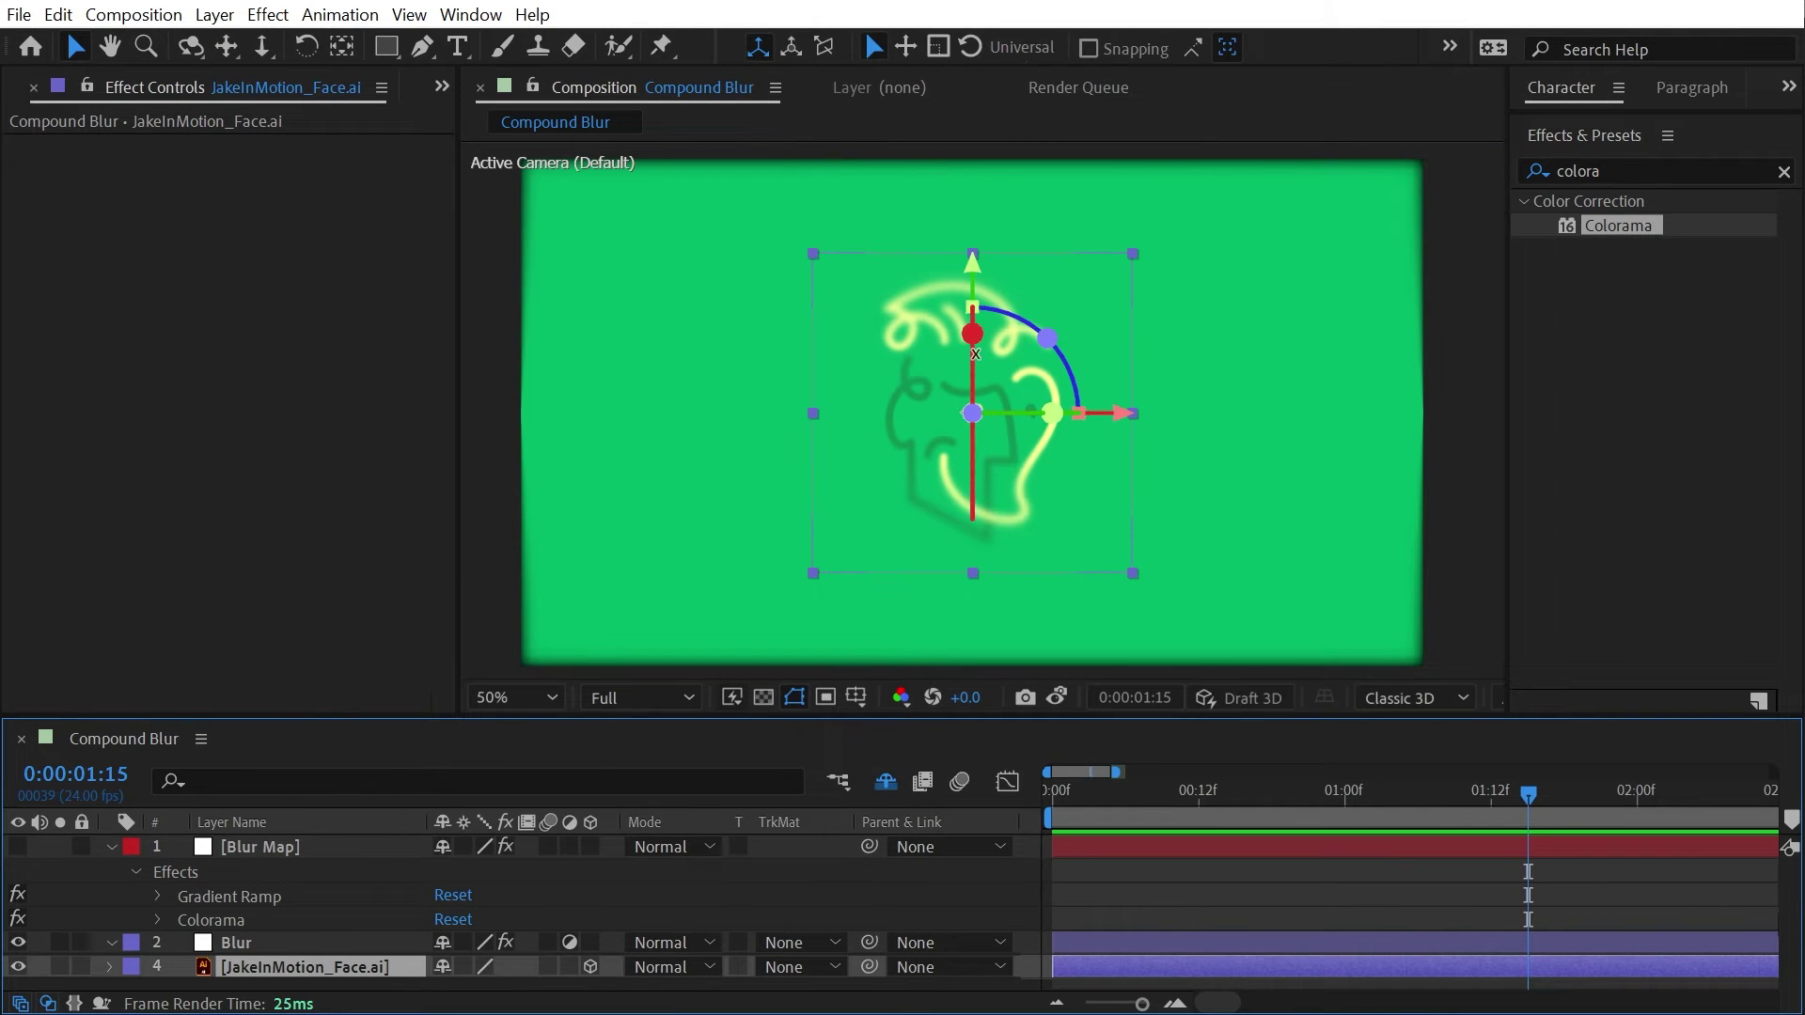
drag(972, 334, 1032, 371)
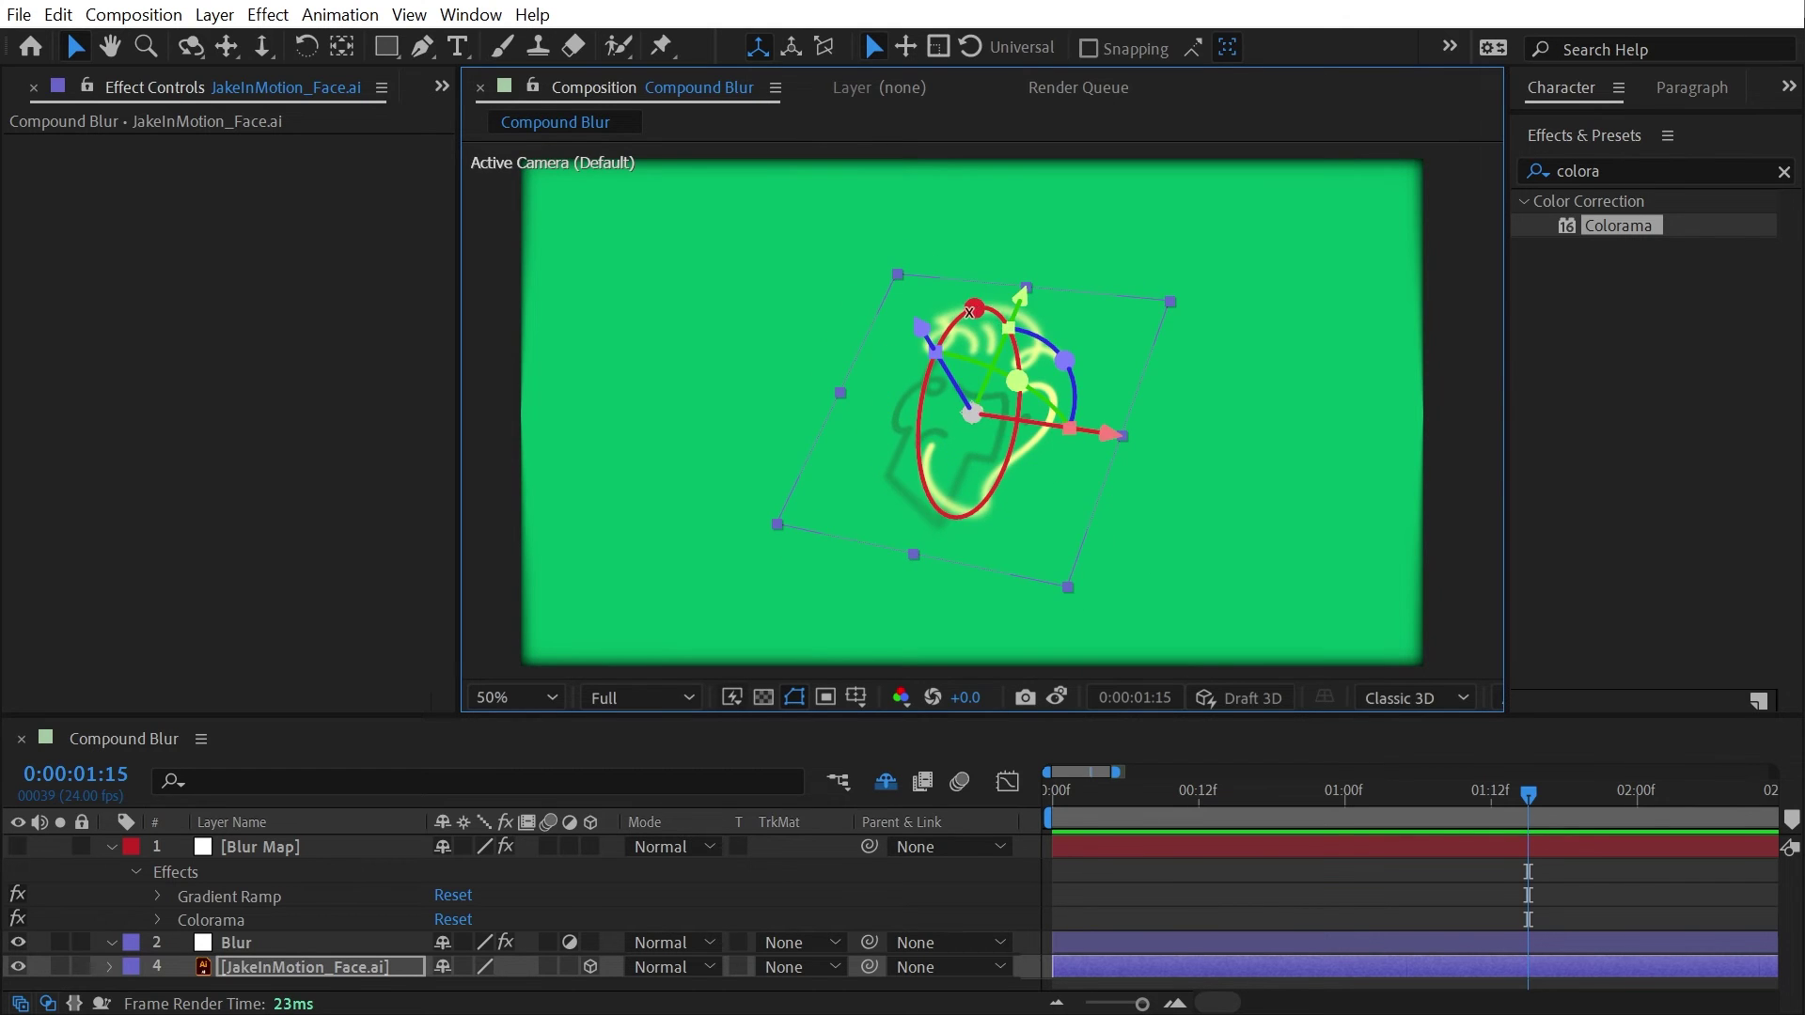
drag(975, 308, 1002, 265)
- Set the Compound Blur's Maximum Blur to 28 on the Blur layer and inspect the face at close range
click(1128, 942)
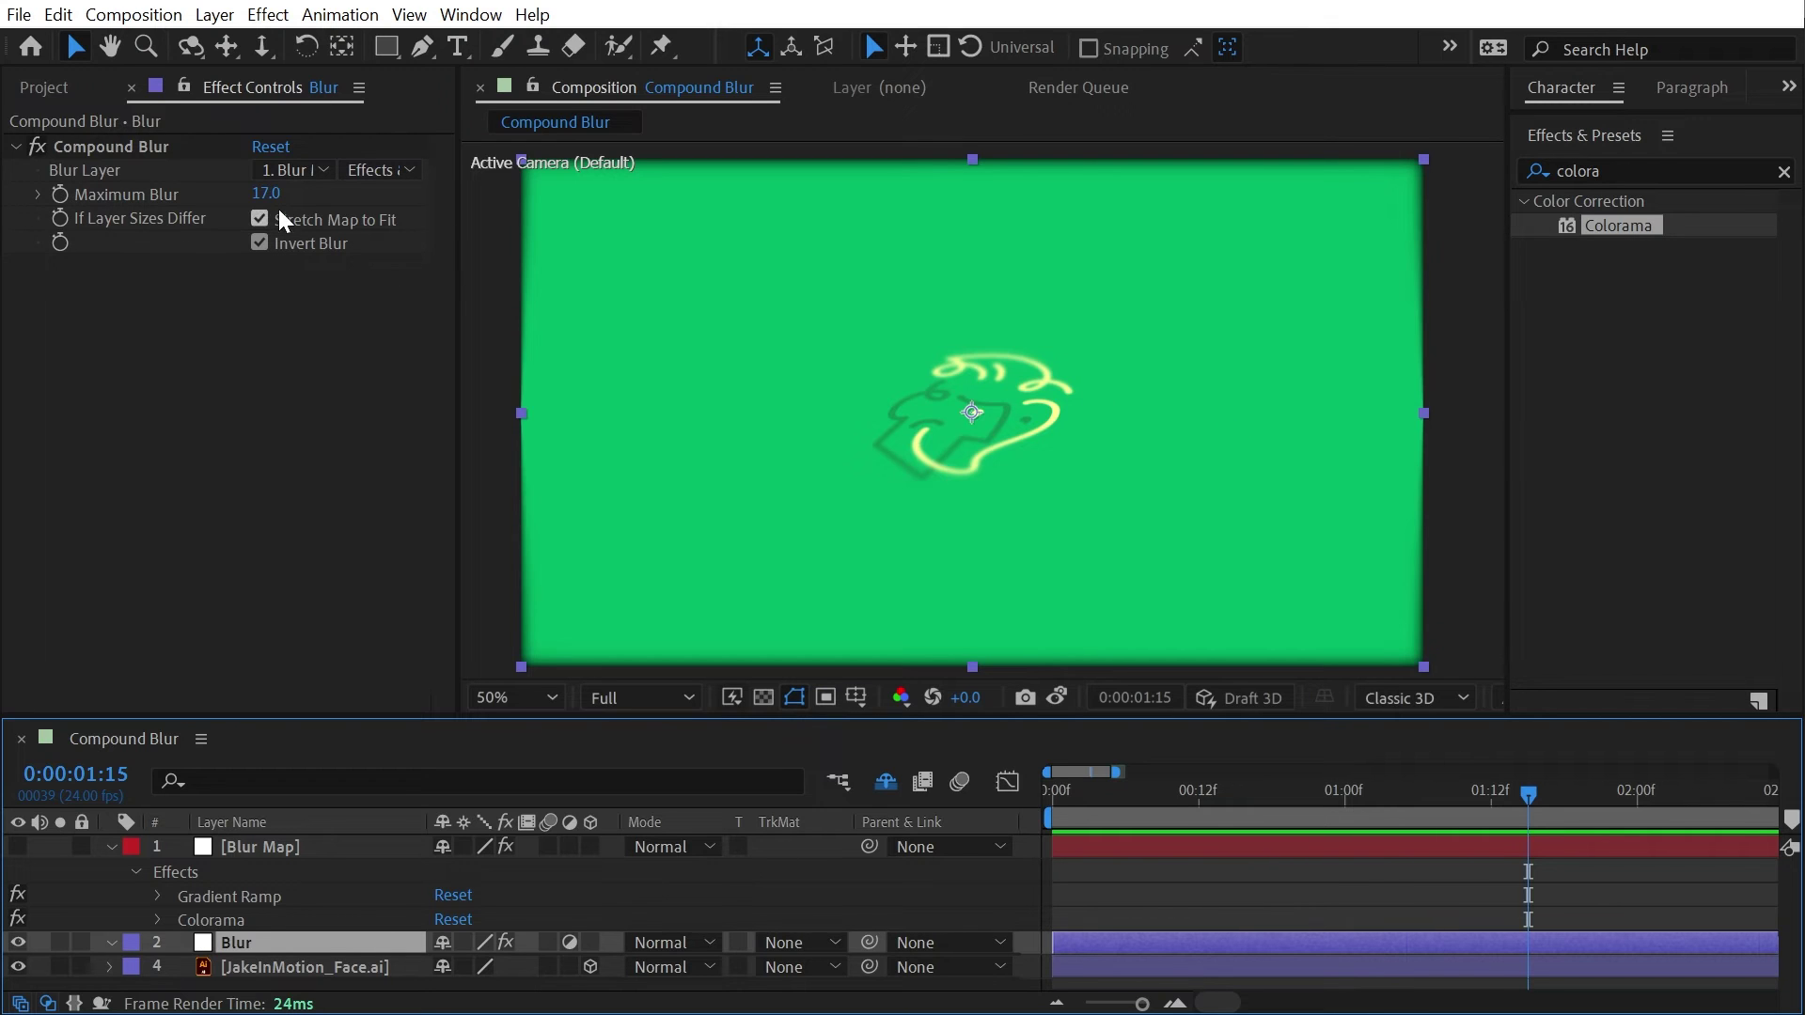
drag(268, 192, 278, 187)
key(period)
key(period)
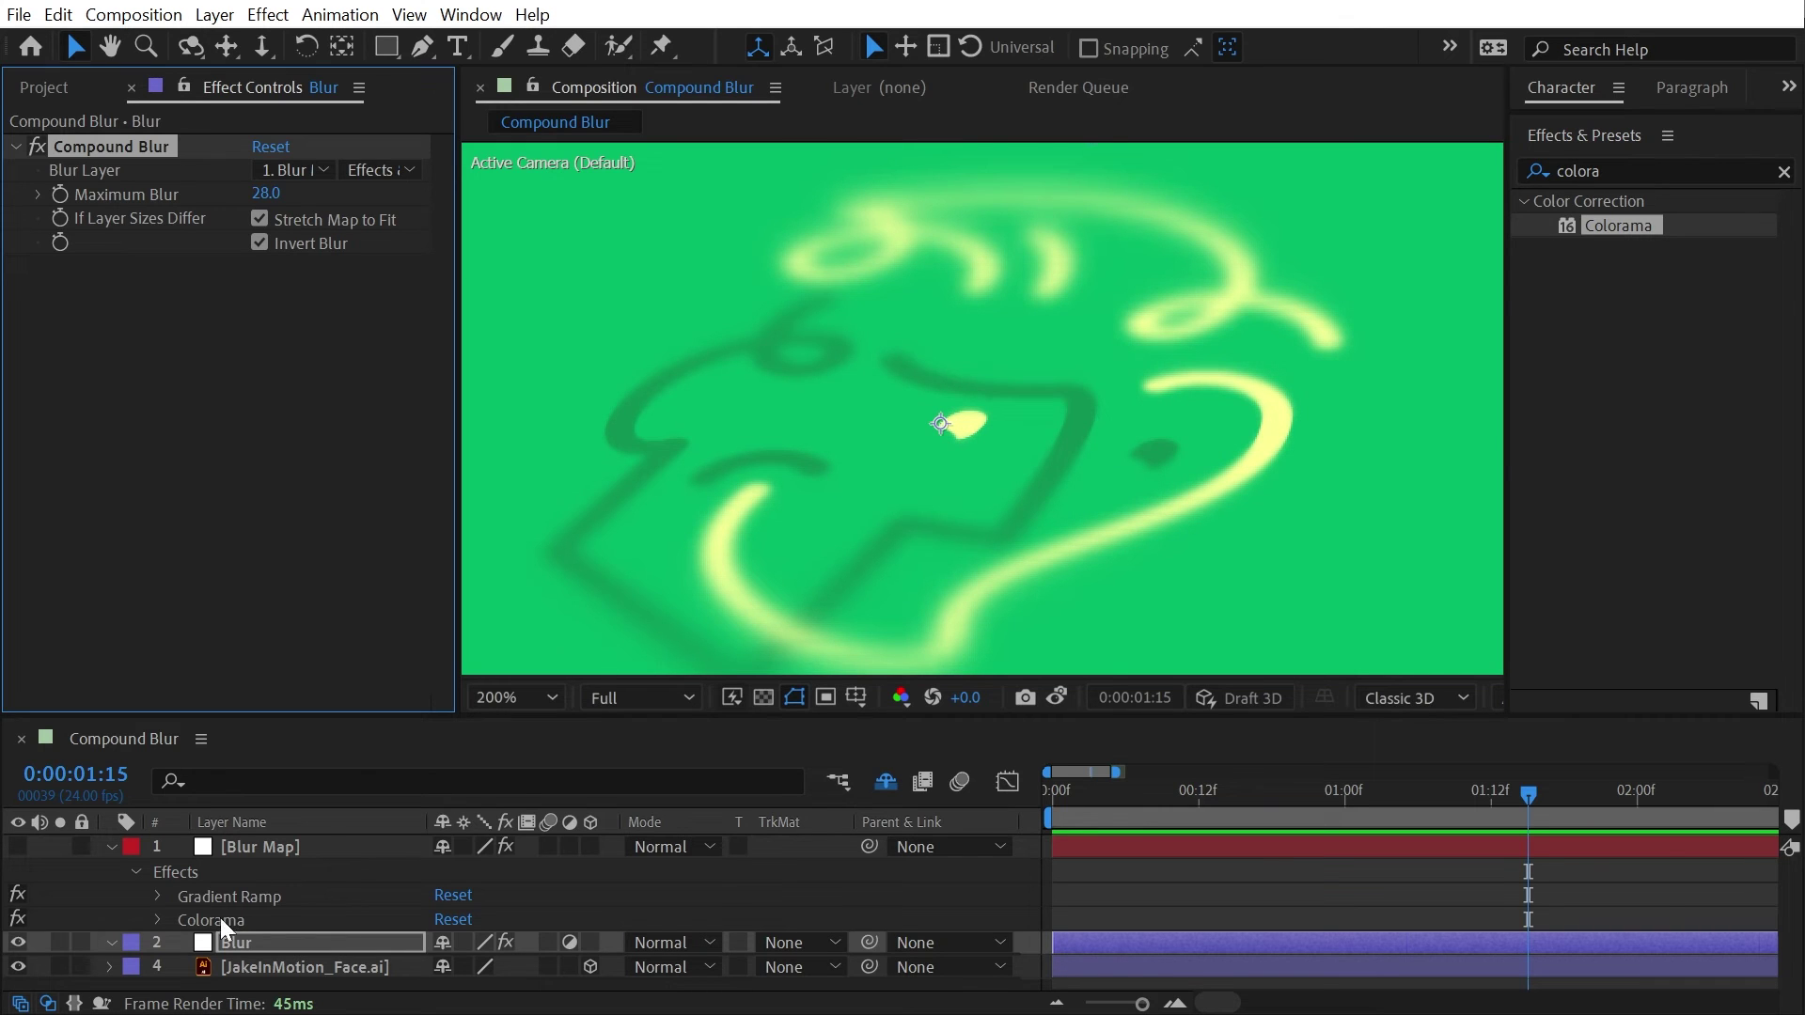
- Widen the white band in Colorama's Output Cycle with two separated white markers and check the Blur Map, leaving it hidden
click(217, 919)
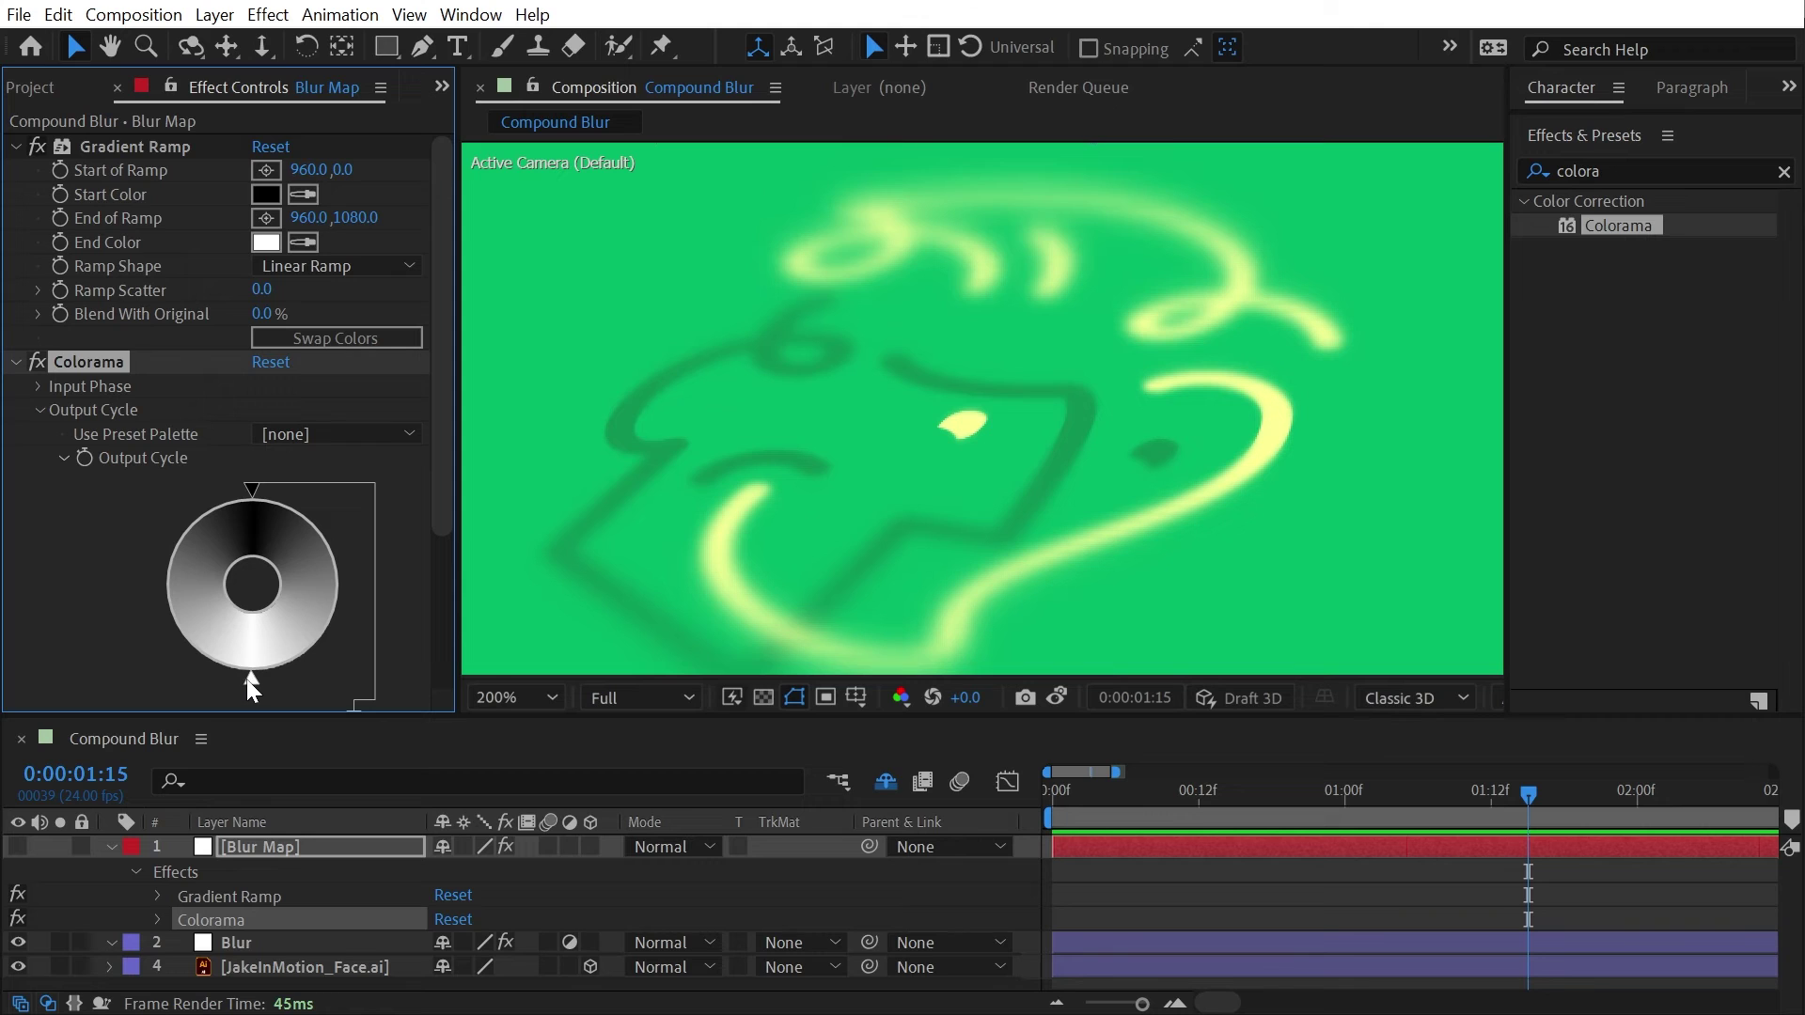
mouse_move(250, 682)
mouse_down()
mouse_move(210, 678)
mouse_move(286, 677)
mouse_up()
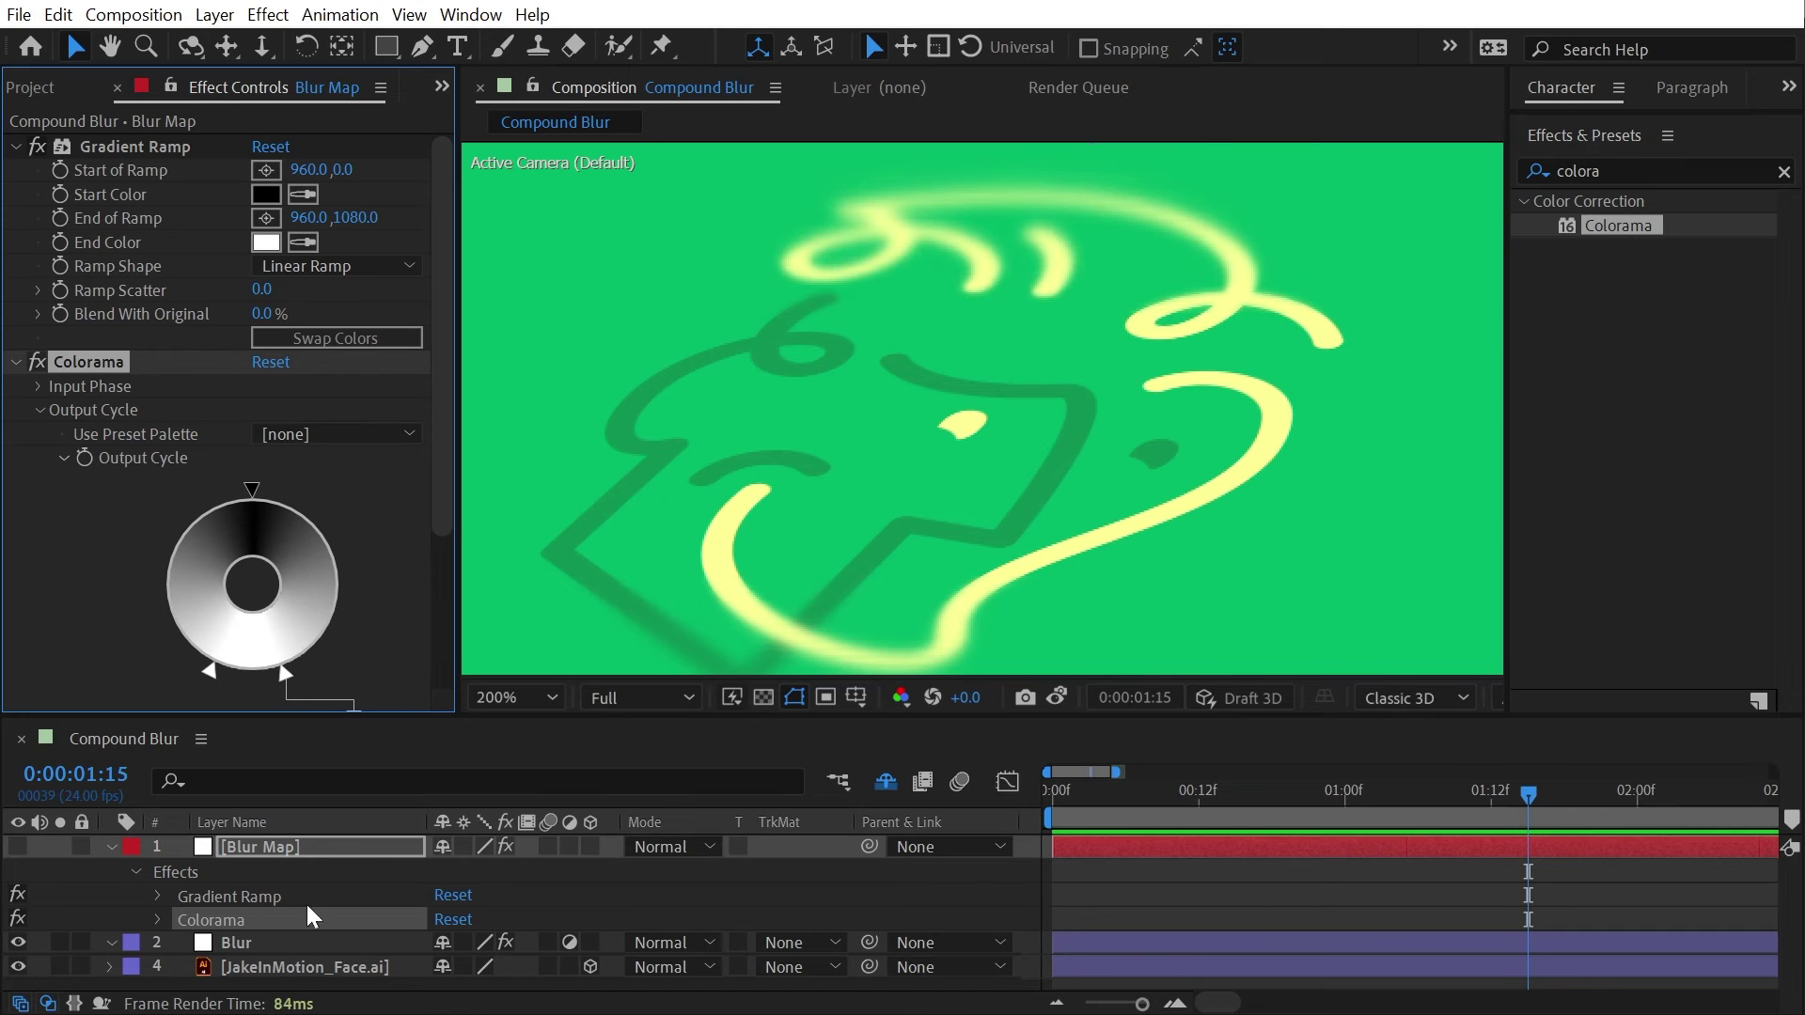
click(17, 846)
scroll(1068, 320, down, 1)
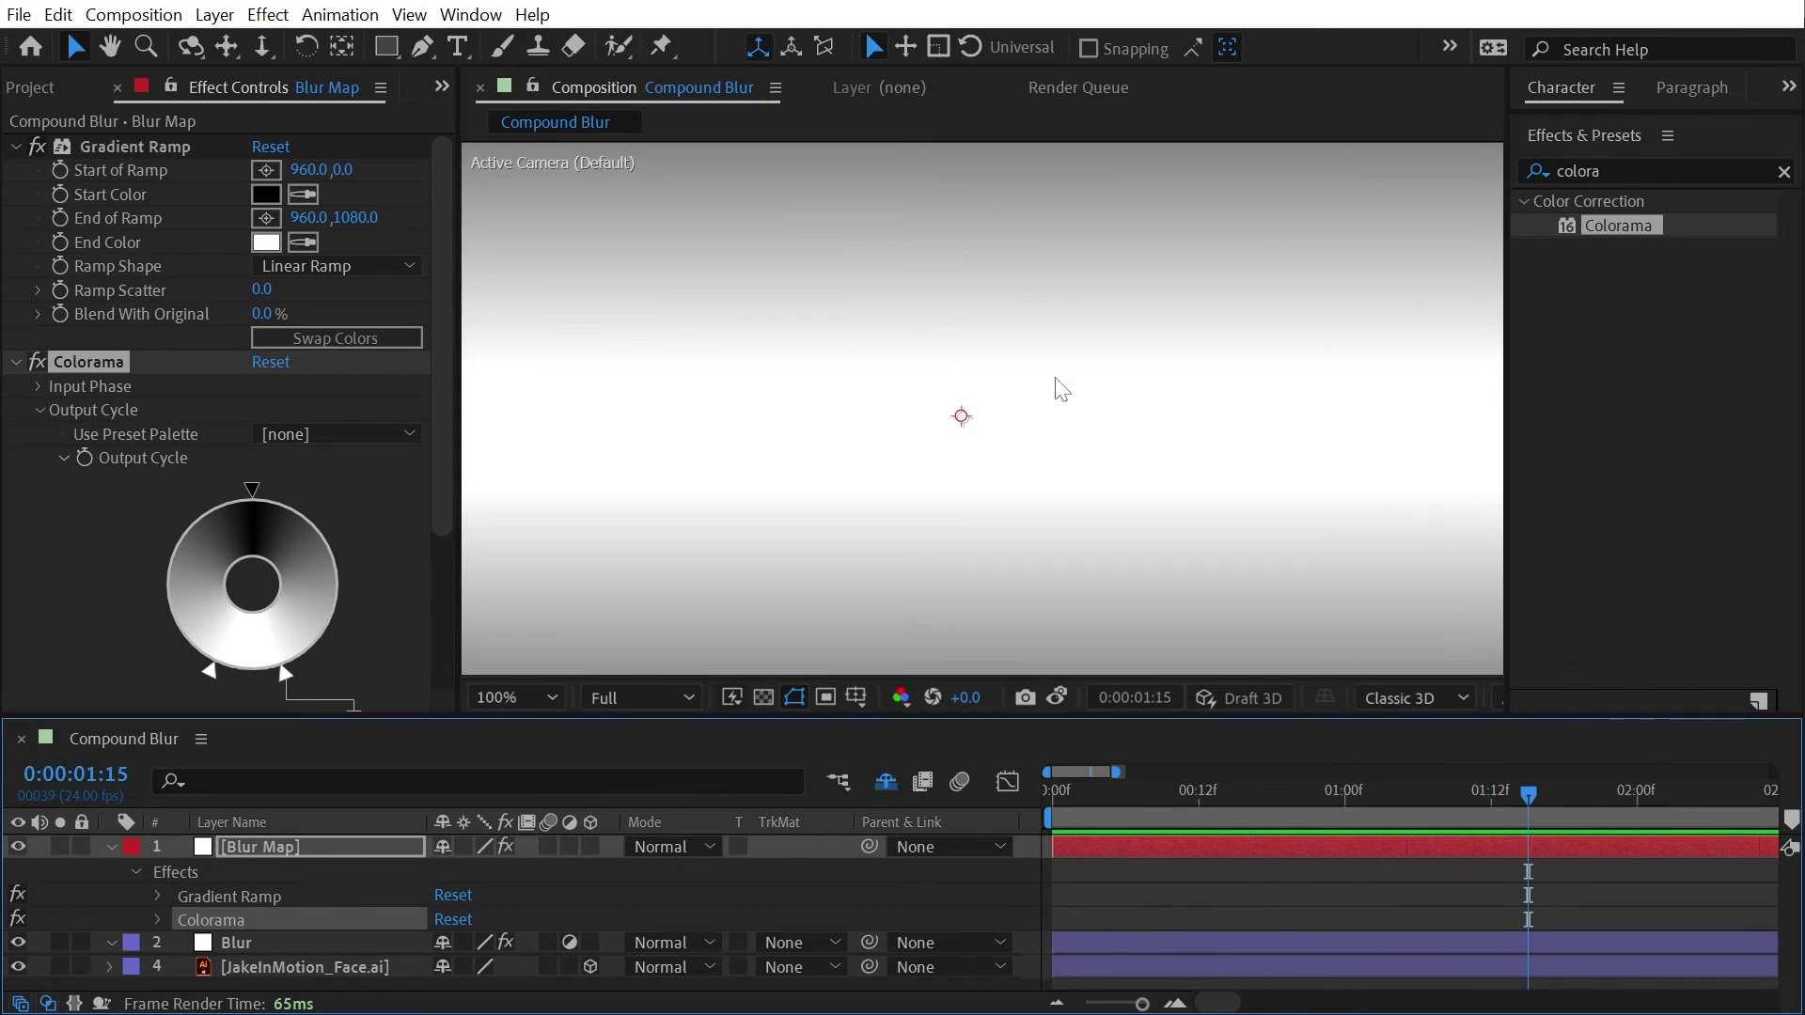
click(18, 846)
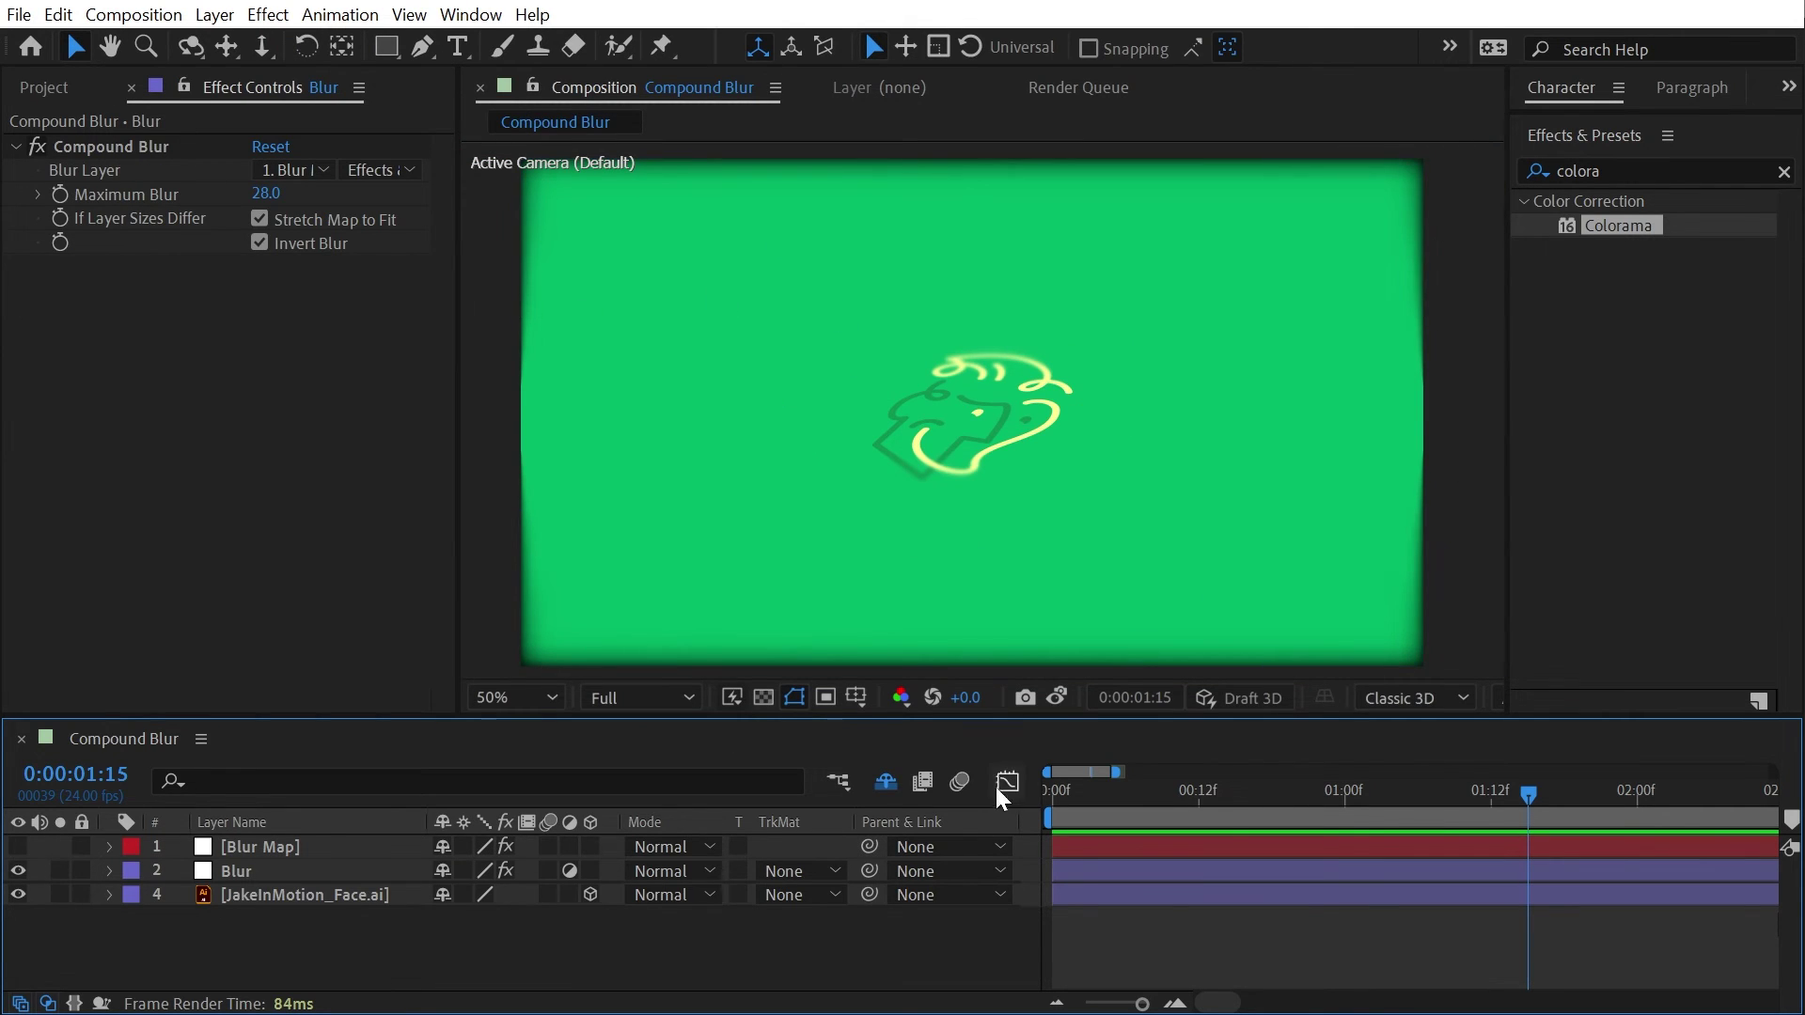
- Apply Solid Composite to the Blur layer and sample the composition's green background as its color
click(759, 695)
click(765, 698)
click(272, 882)
click(1644, 226)
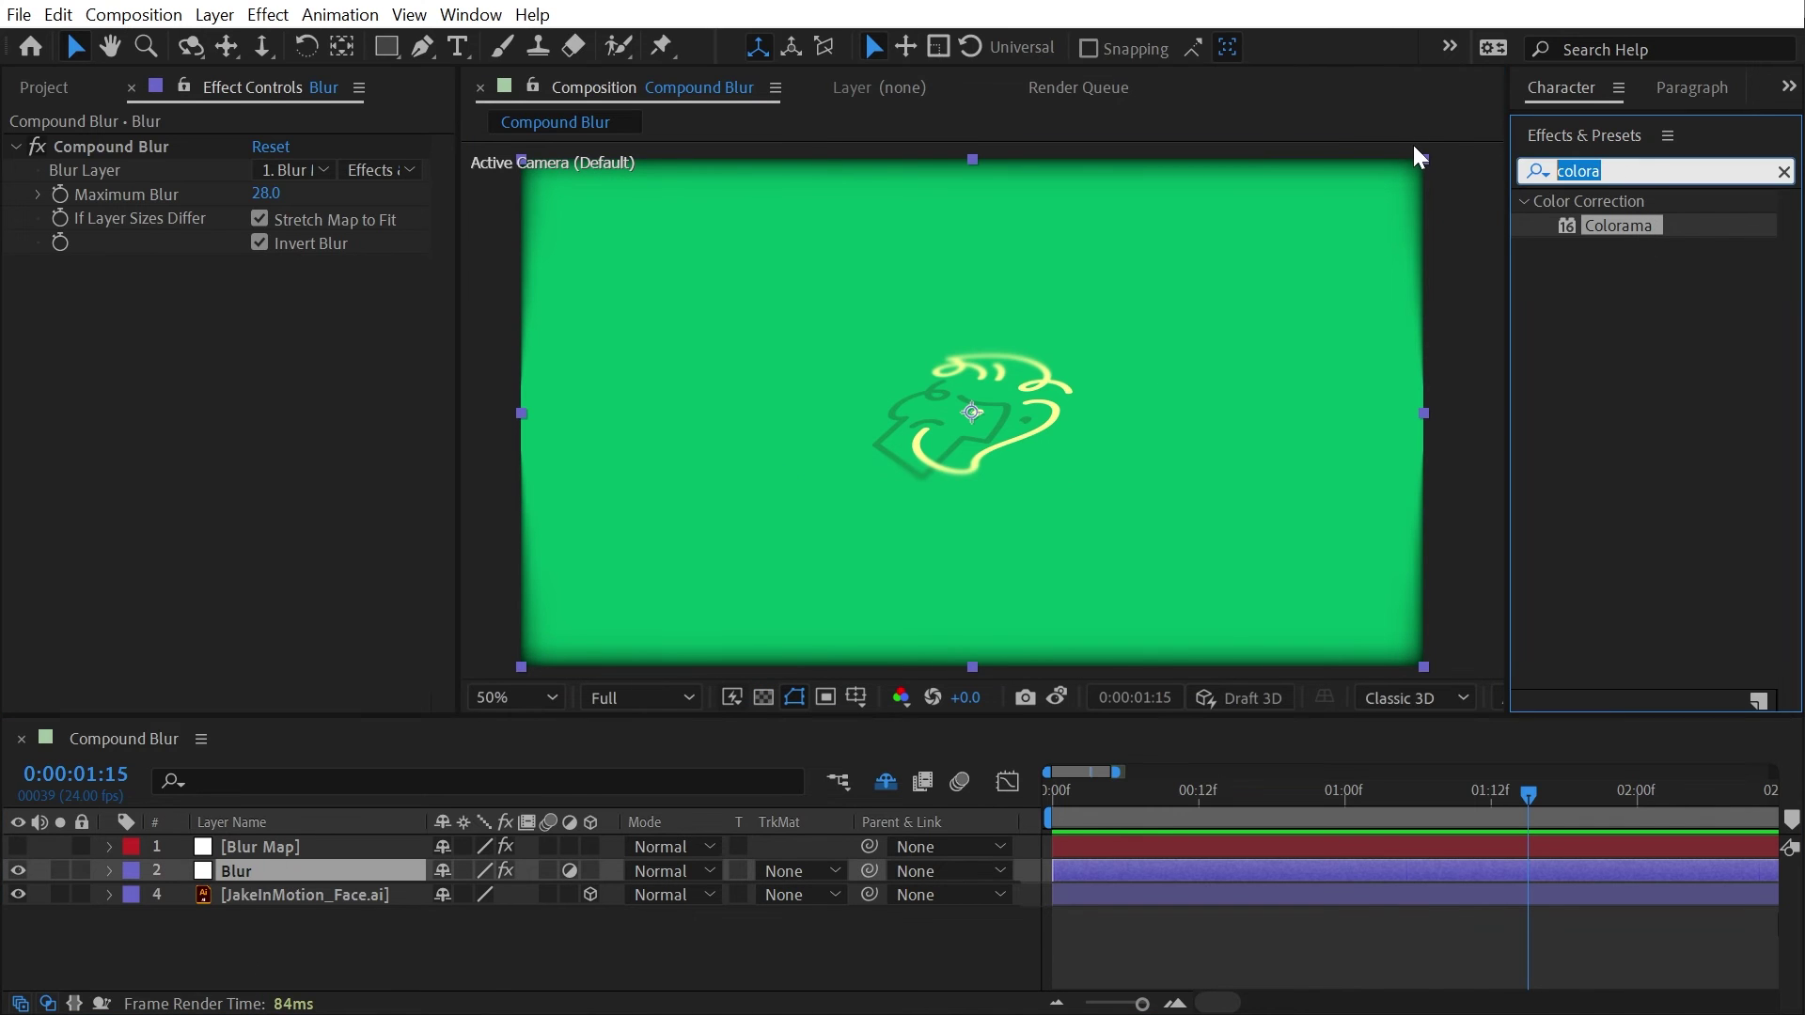
text(solid)
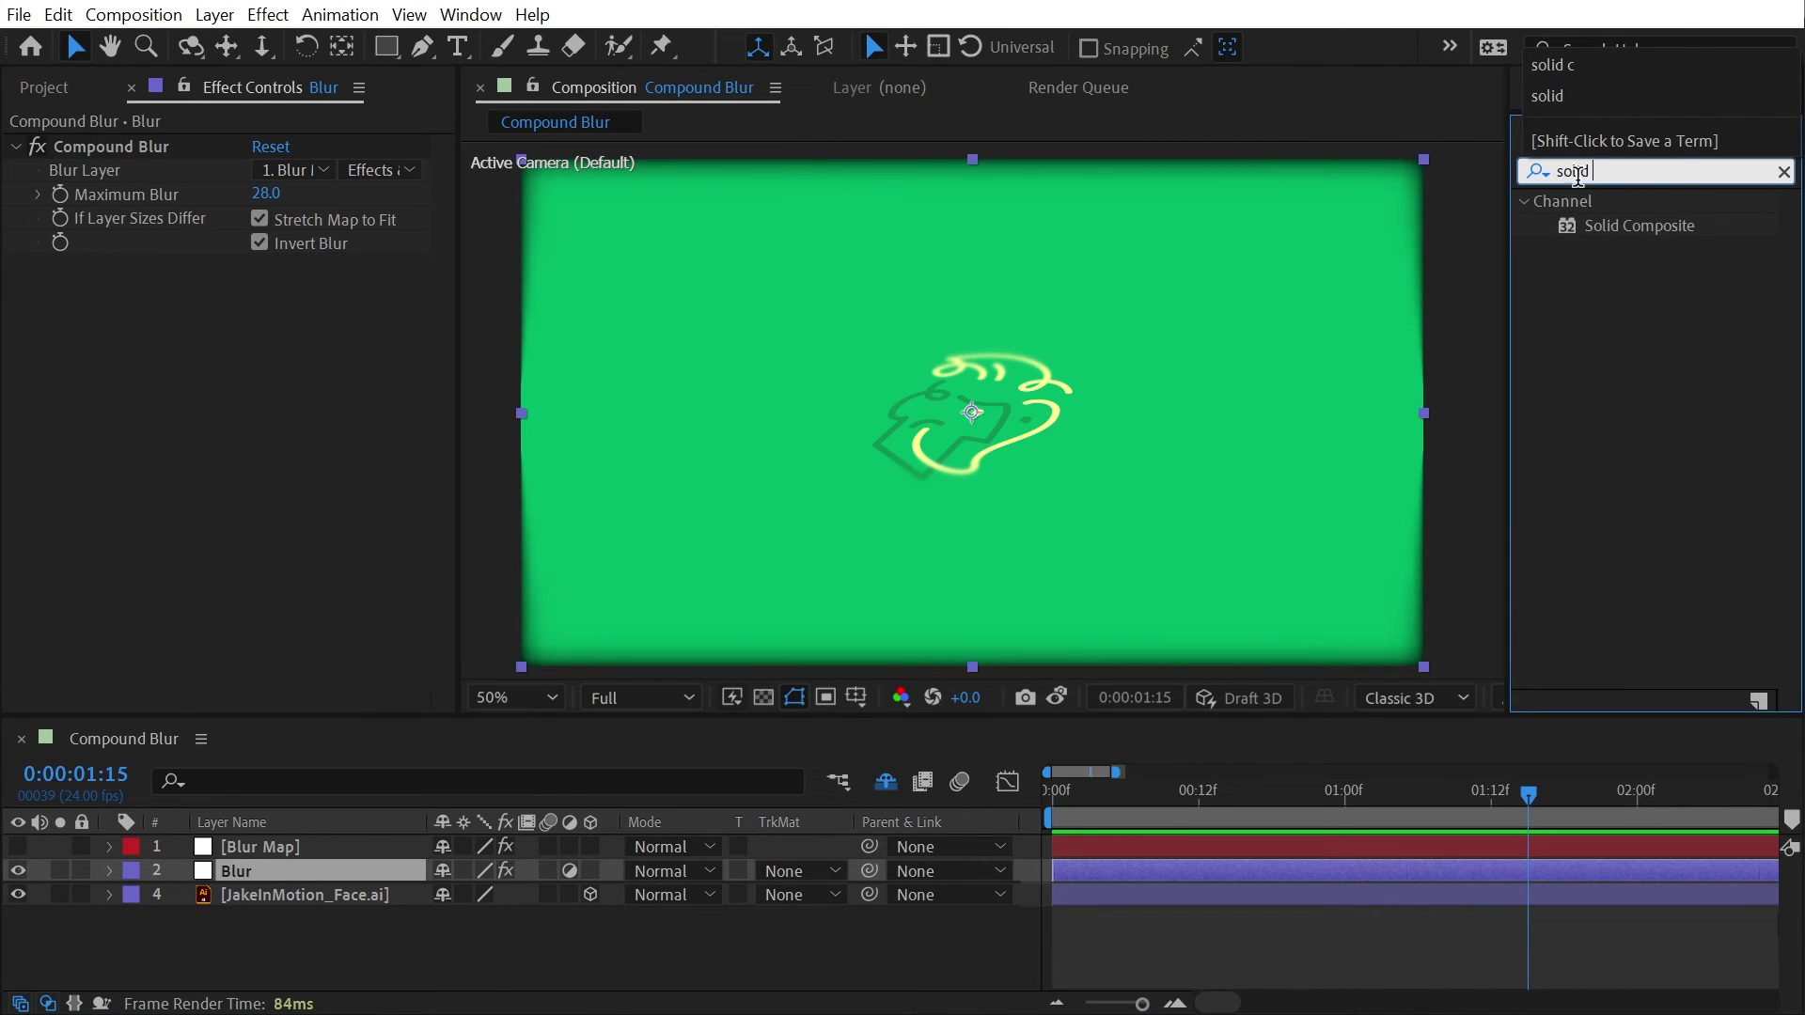
double_click(1683, 235)
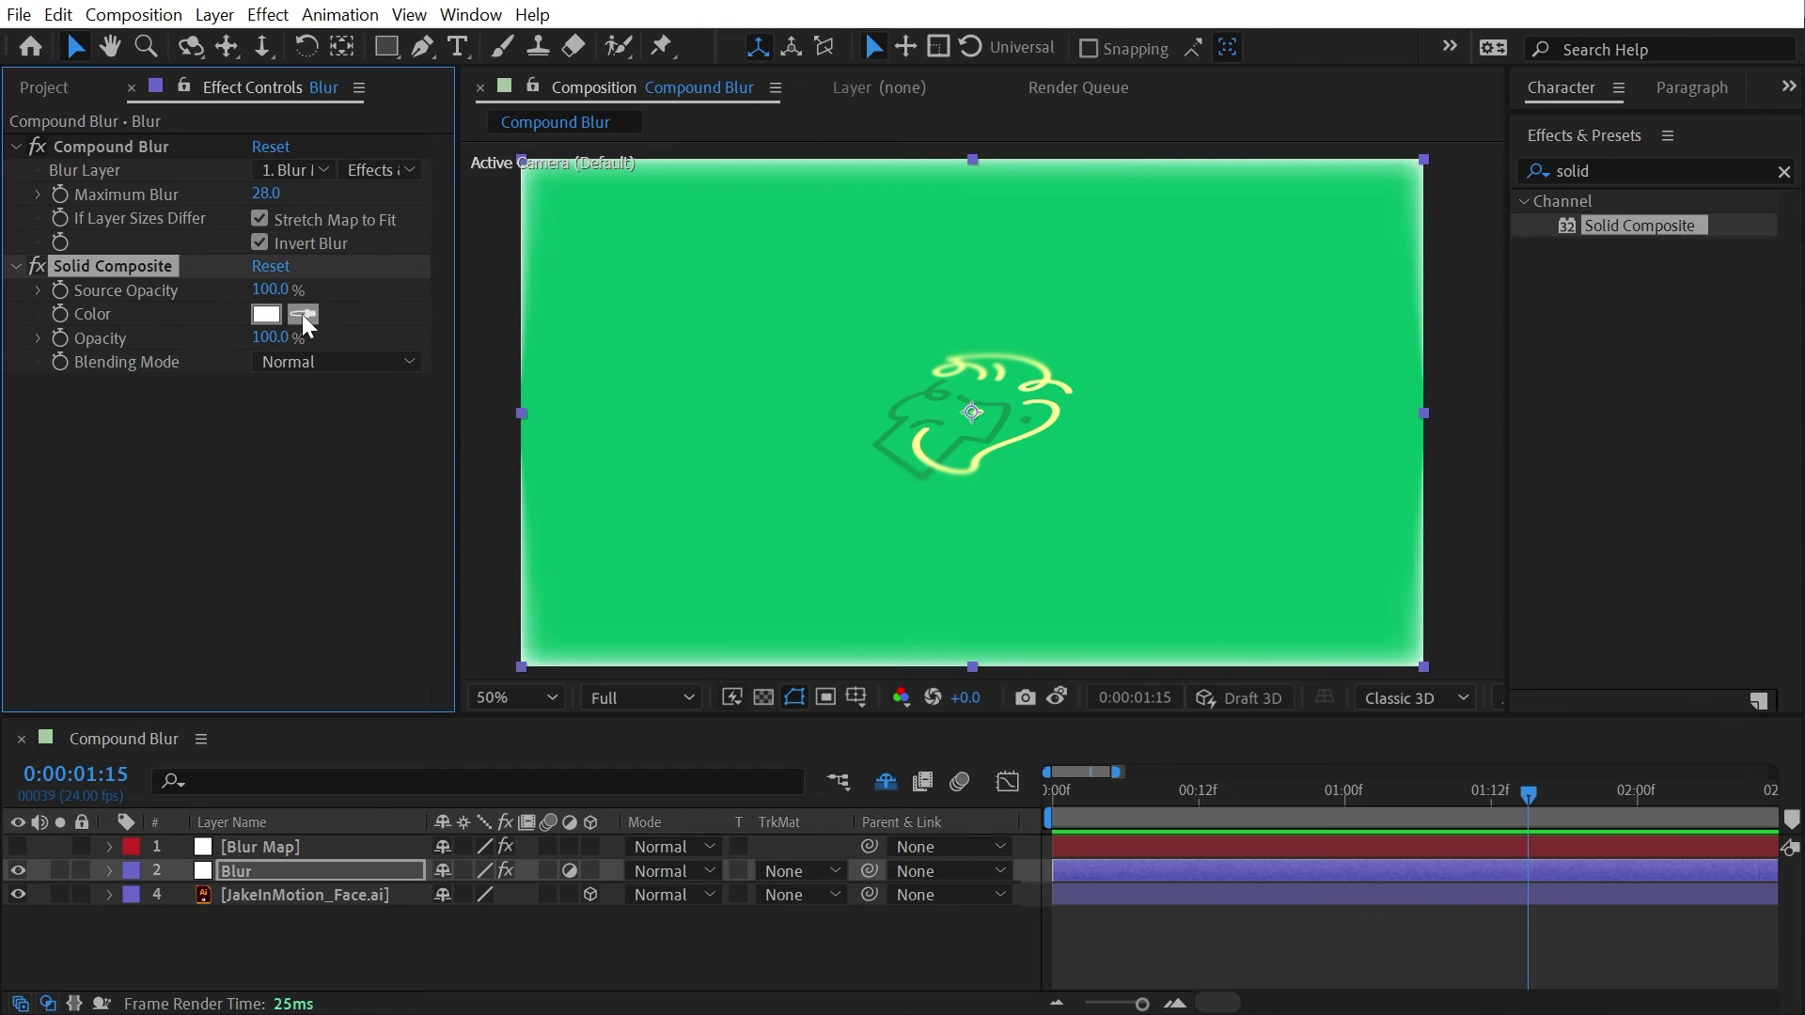
click(680, 310)
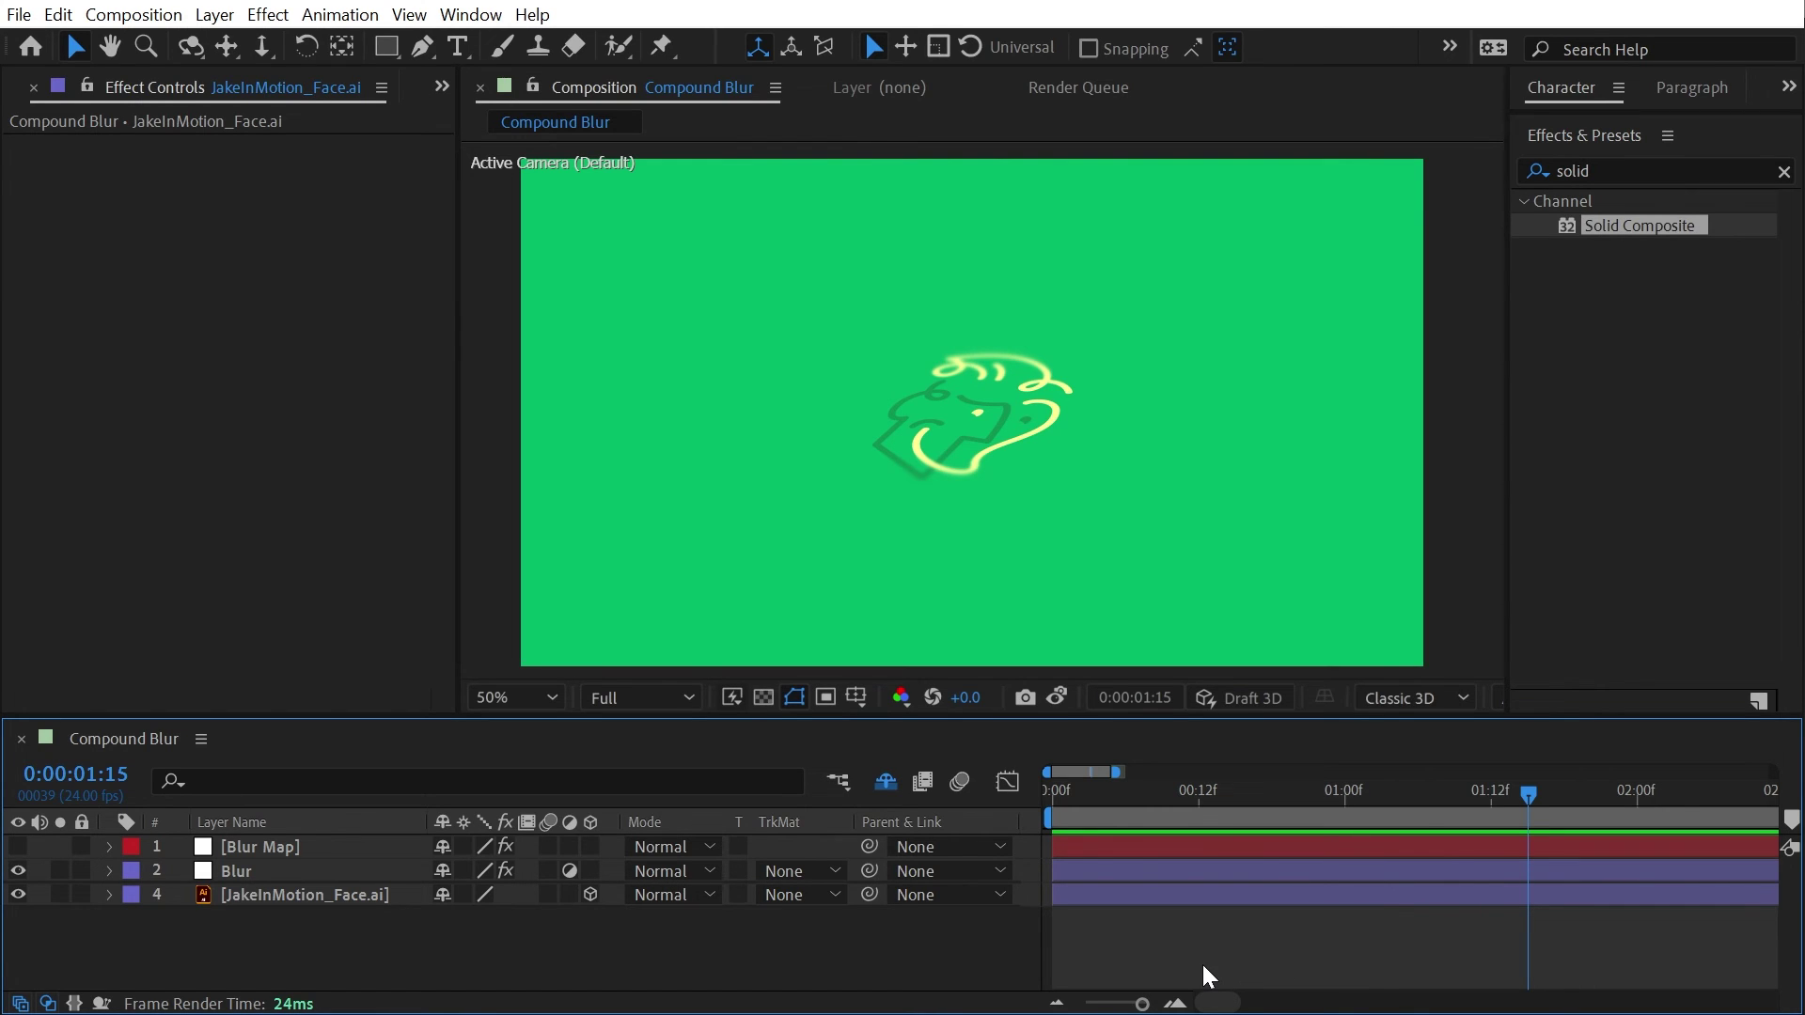
- Delete the Solid Composite effect from the Blur layer
click(237, 849)
click(257, 871)
click(118, 271)
key(Delete)
- Try a Transform effect with Scale 111.6 on the Blur layer, compare it on and off, and delete it
click(1593, 171)
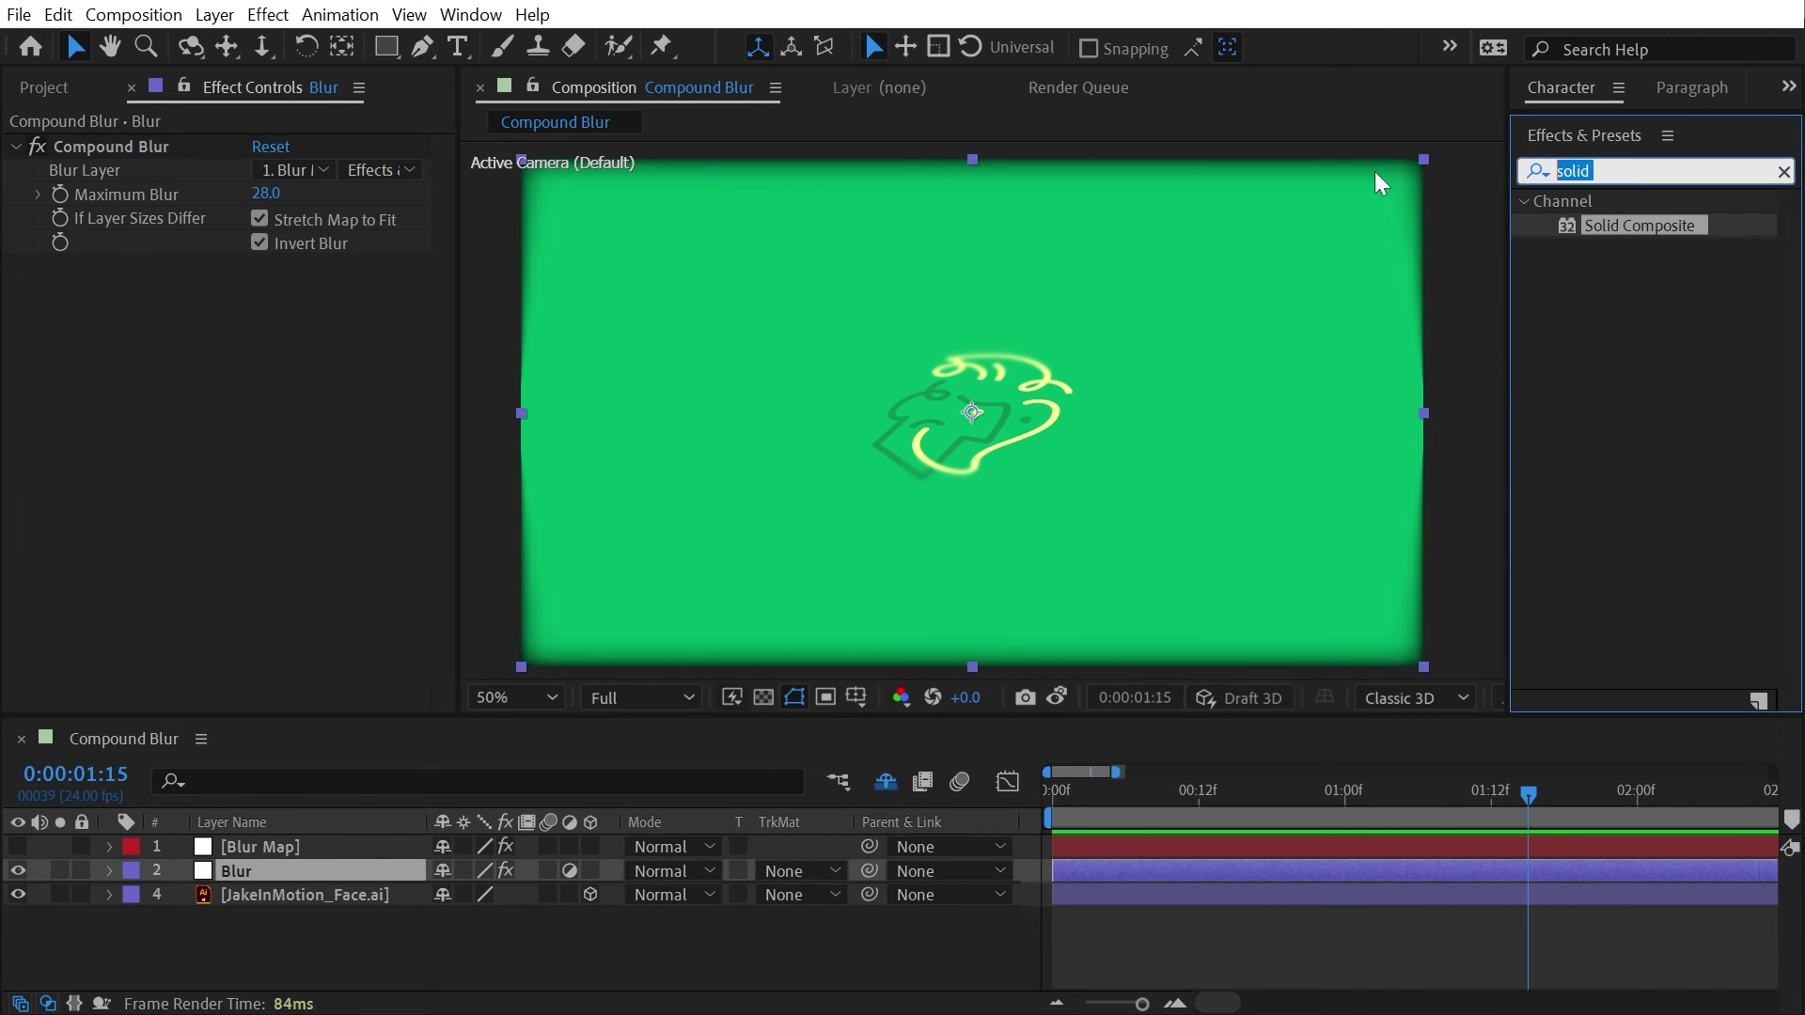
text(transform)
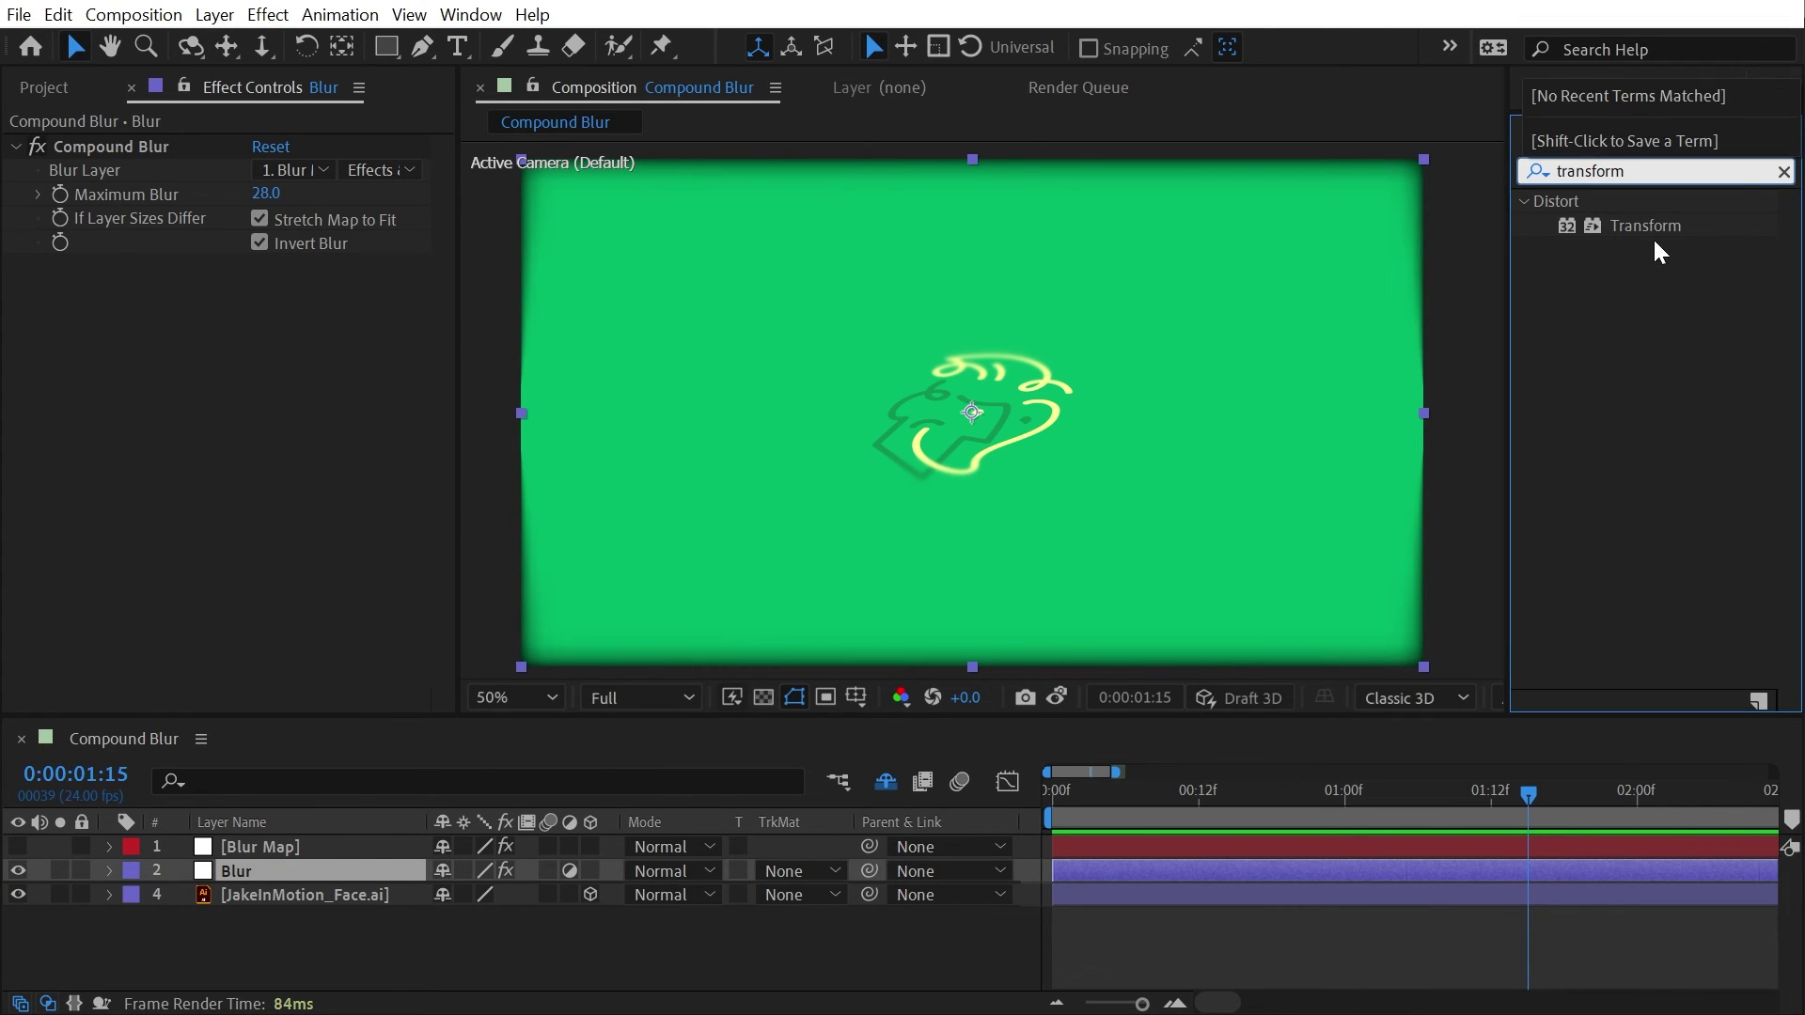
drag(1647, 227, 423, 341)
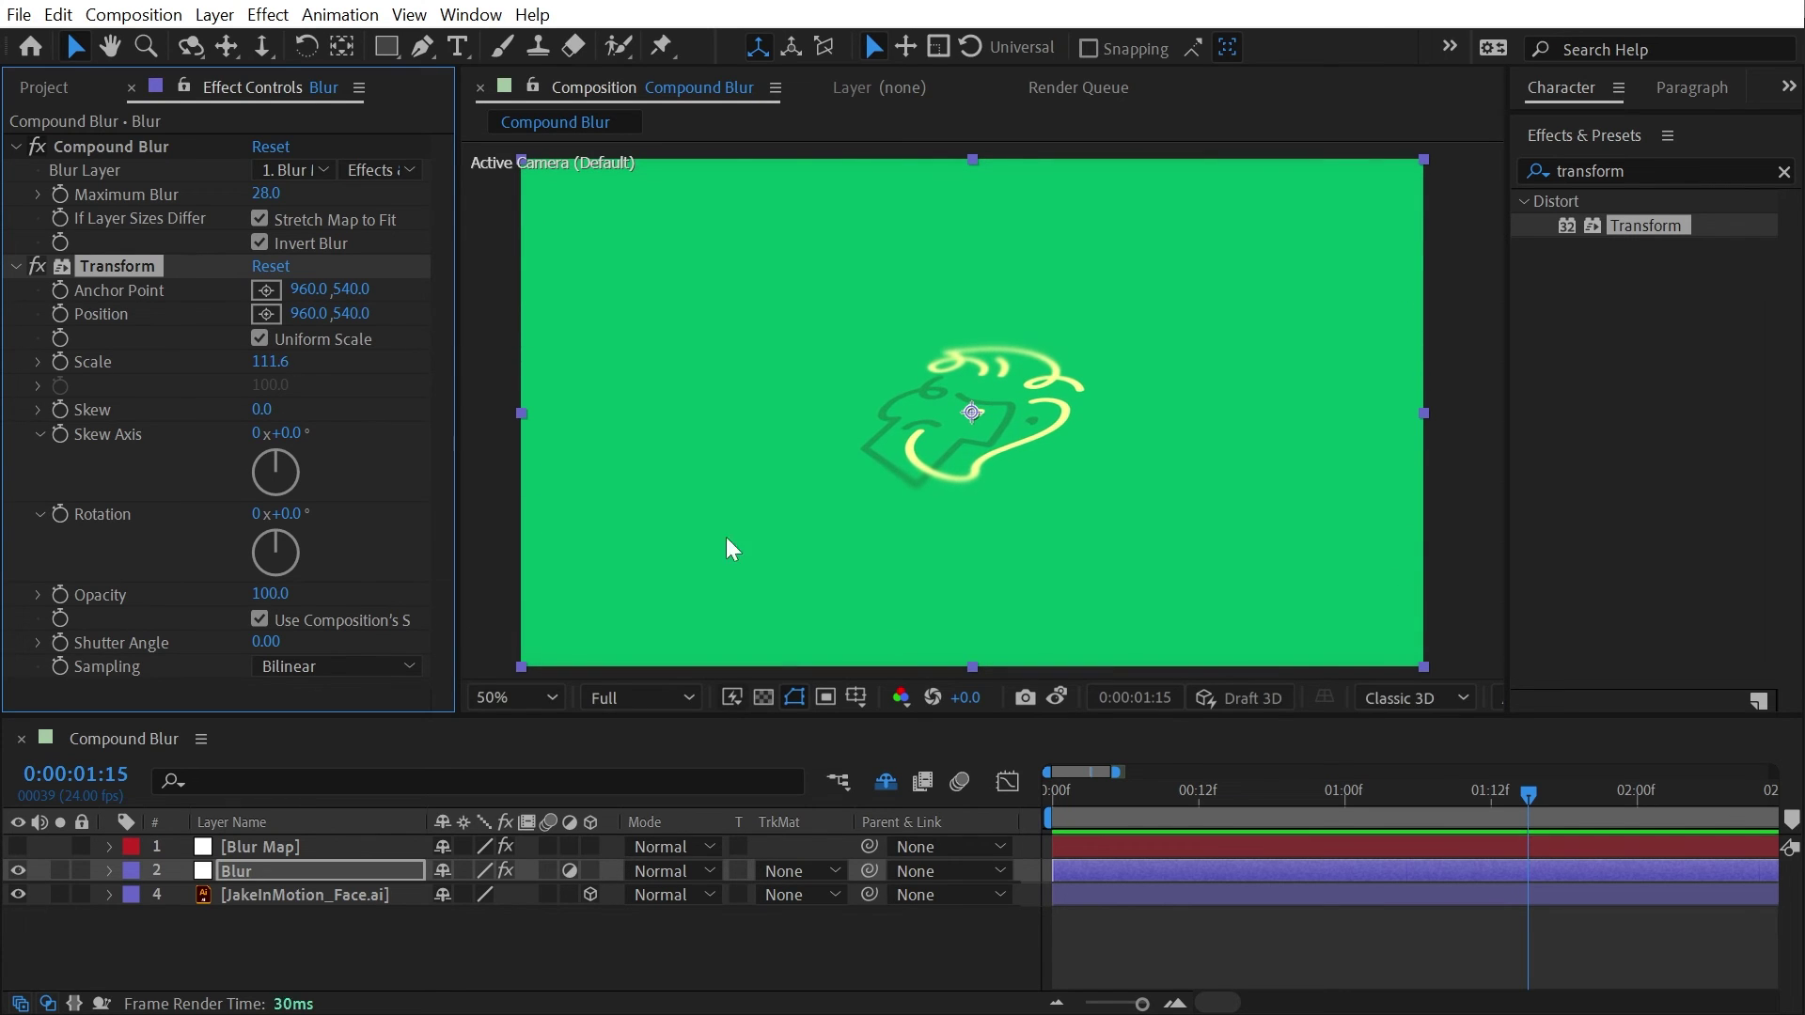
click(36, 266)
click(37, 266)
click(36, 266)
key(Delete)
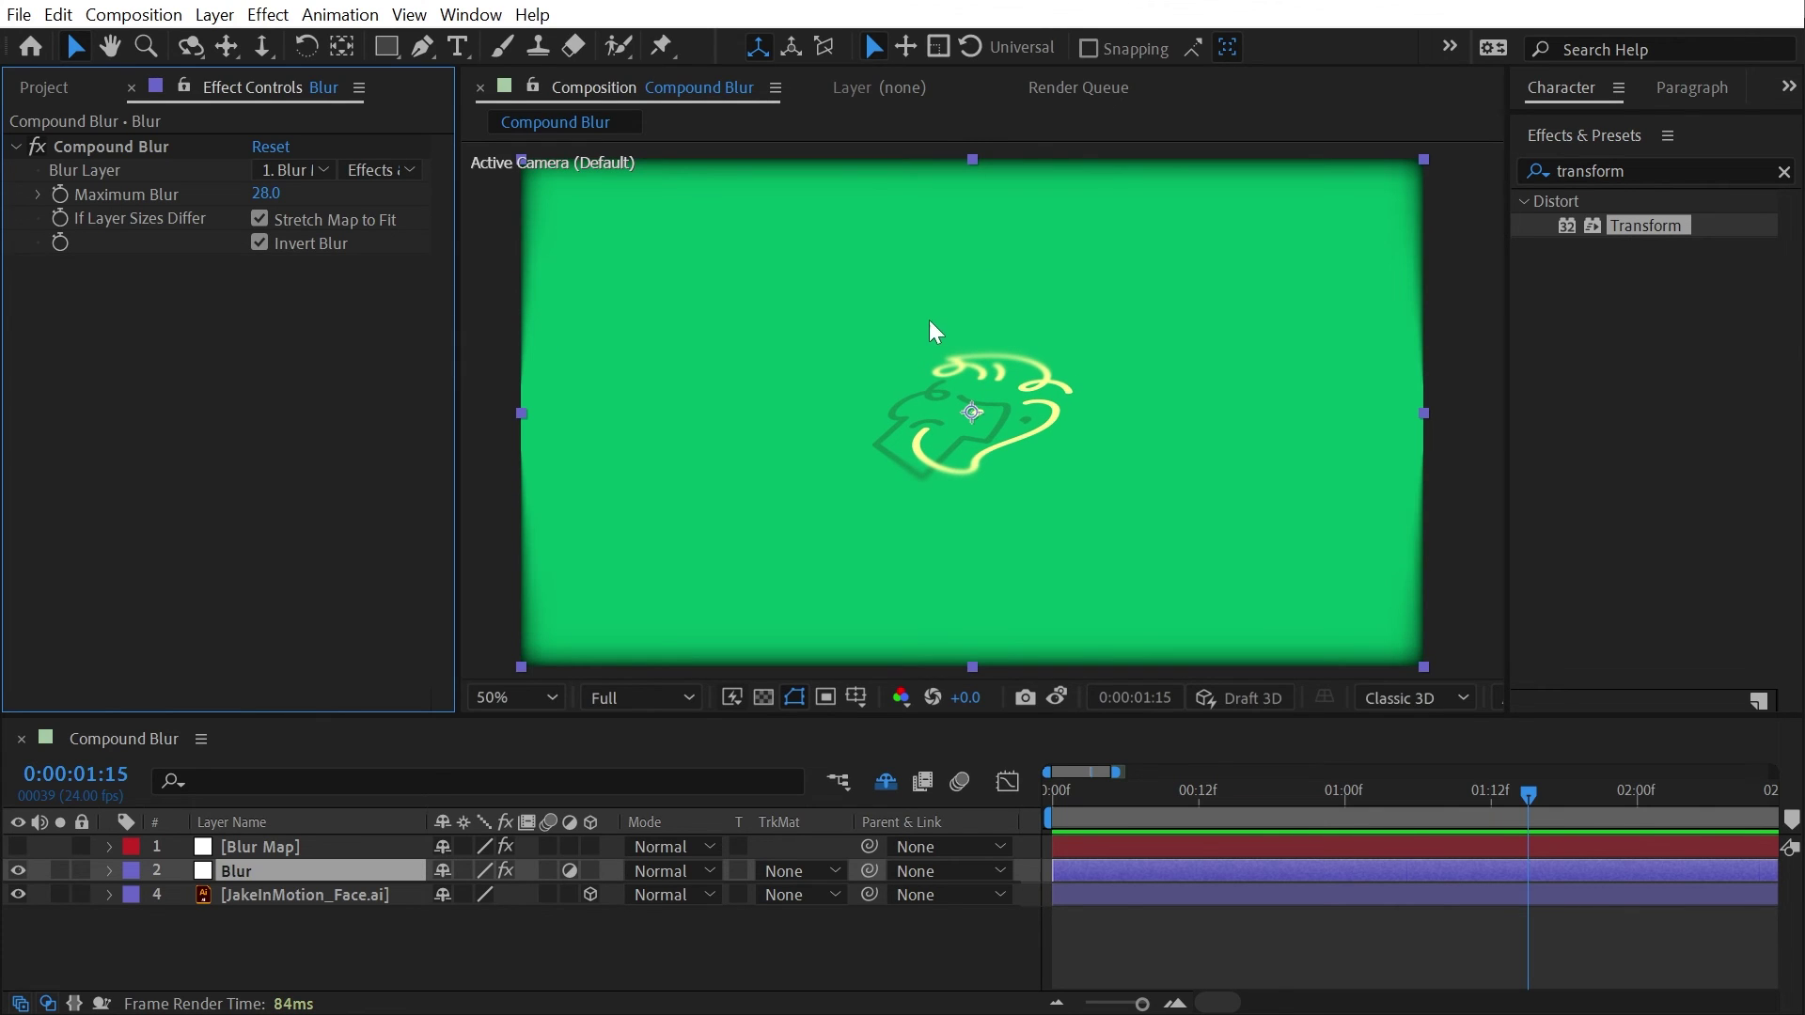
- Set the Compound Blur composition's width to 2200 px with its 16:9 aspect ratio locked
key(ctrl+k)
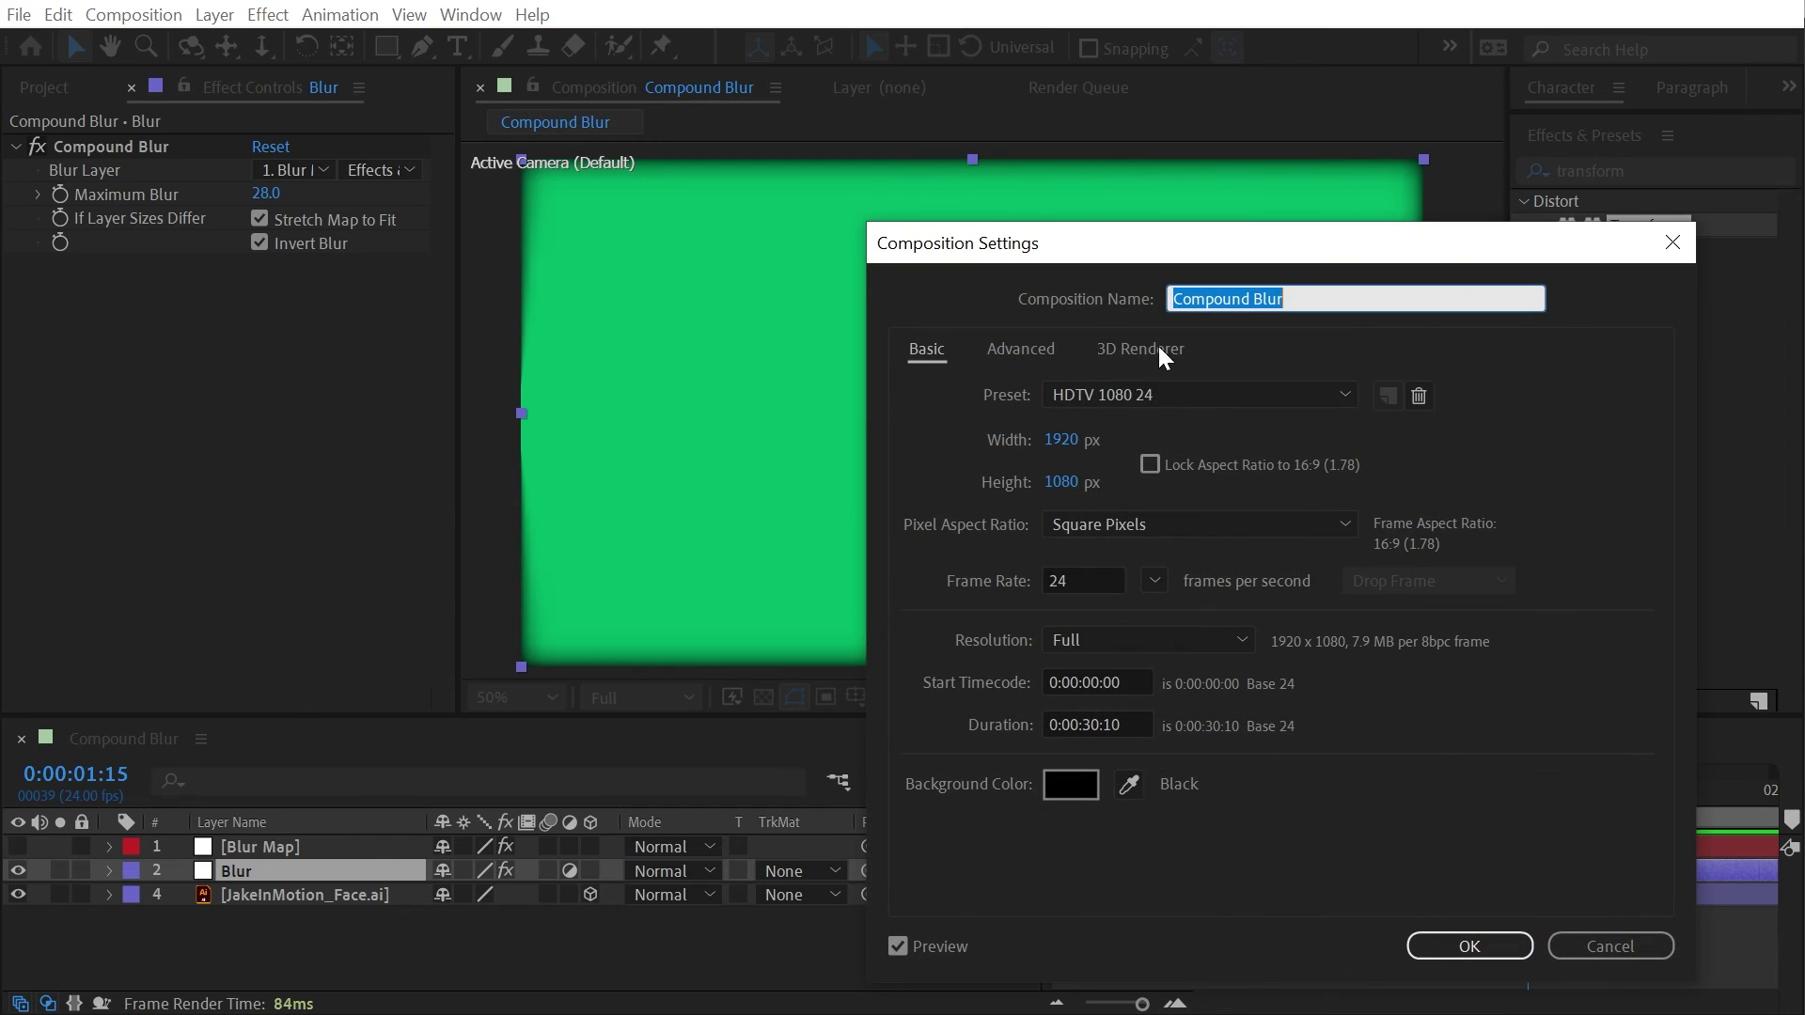
click(1080, 441)
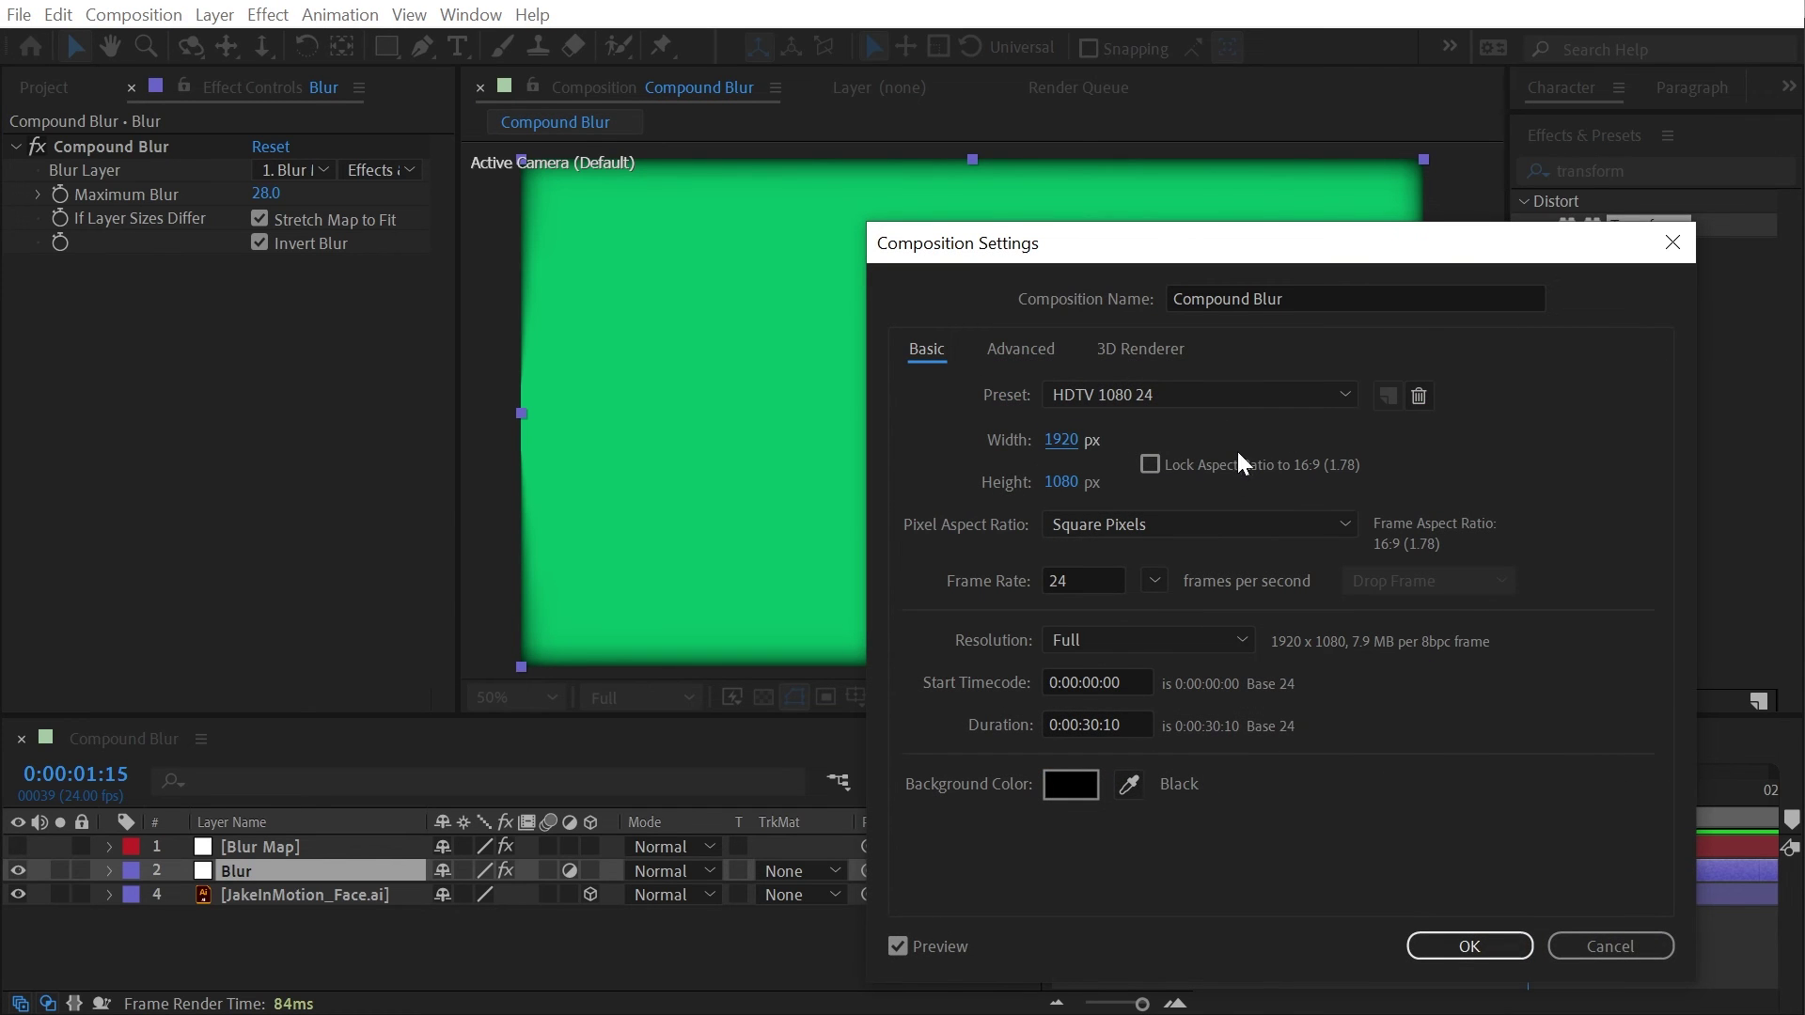
click(1150, 464)
text(2200)
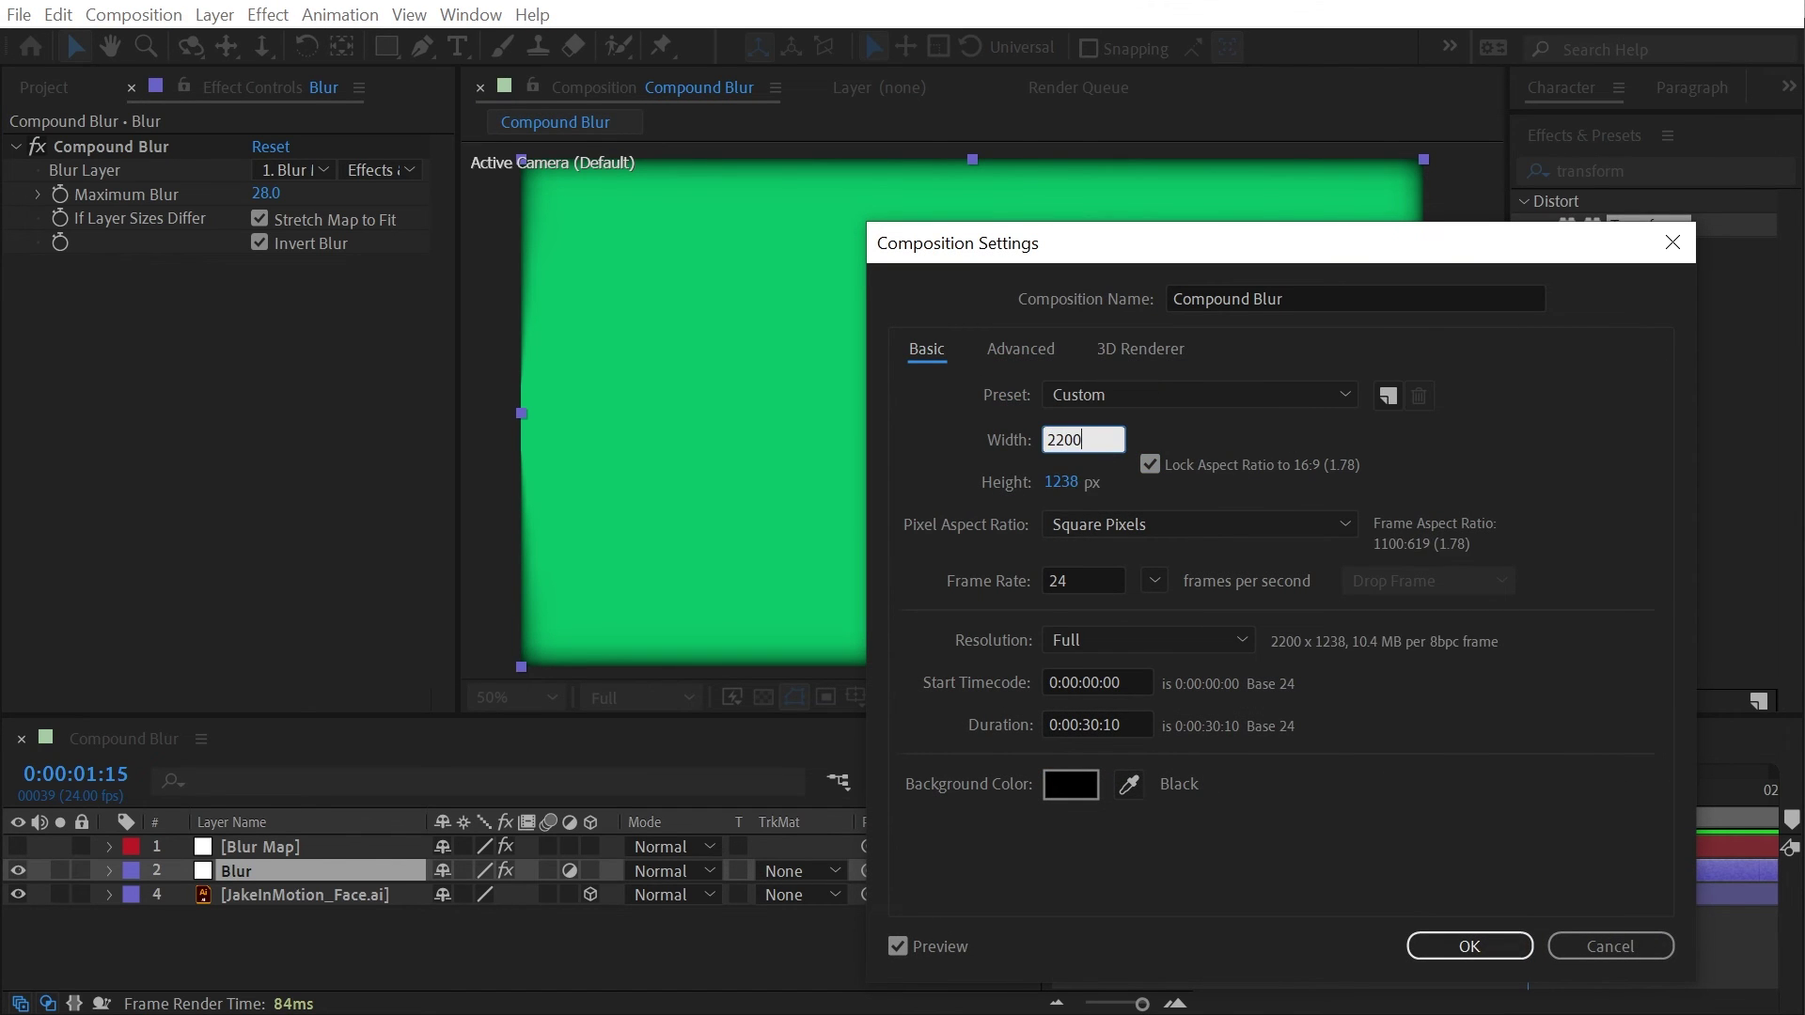
key(Return)
- Resize the Blur and Blur Map solids to match the composition size
key(ctrl+shift+y)
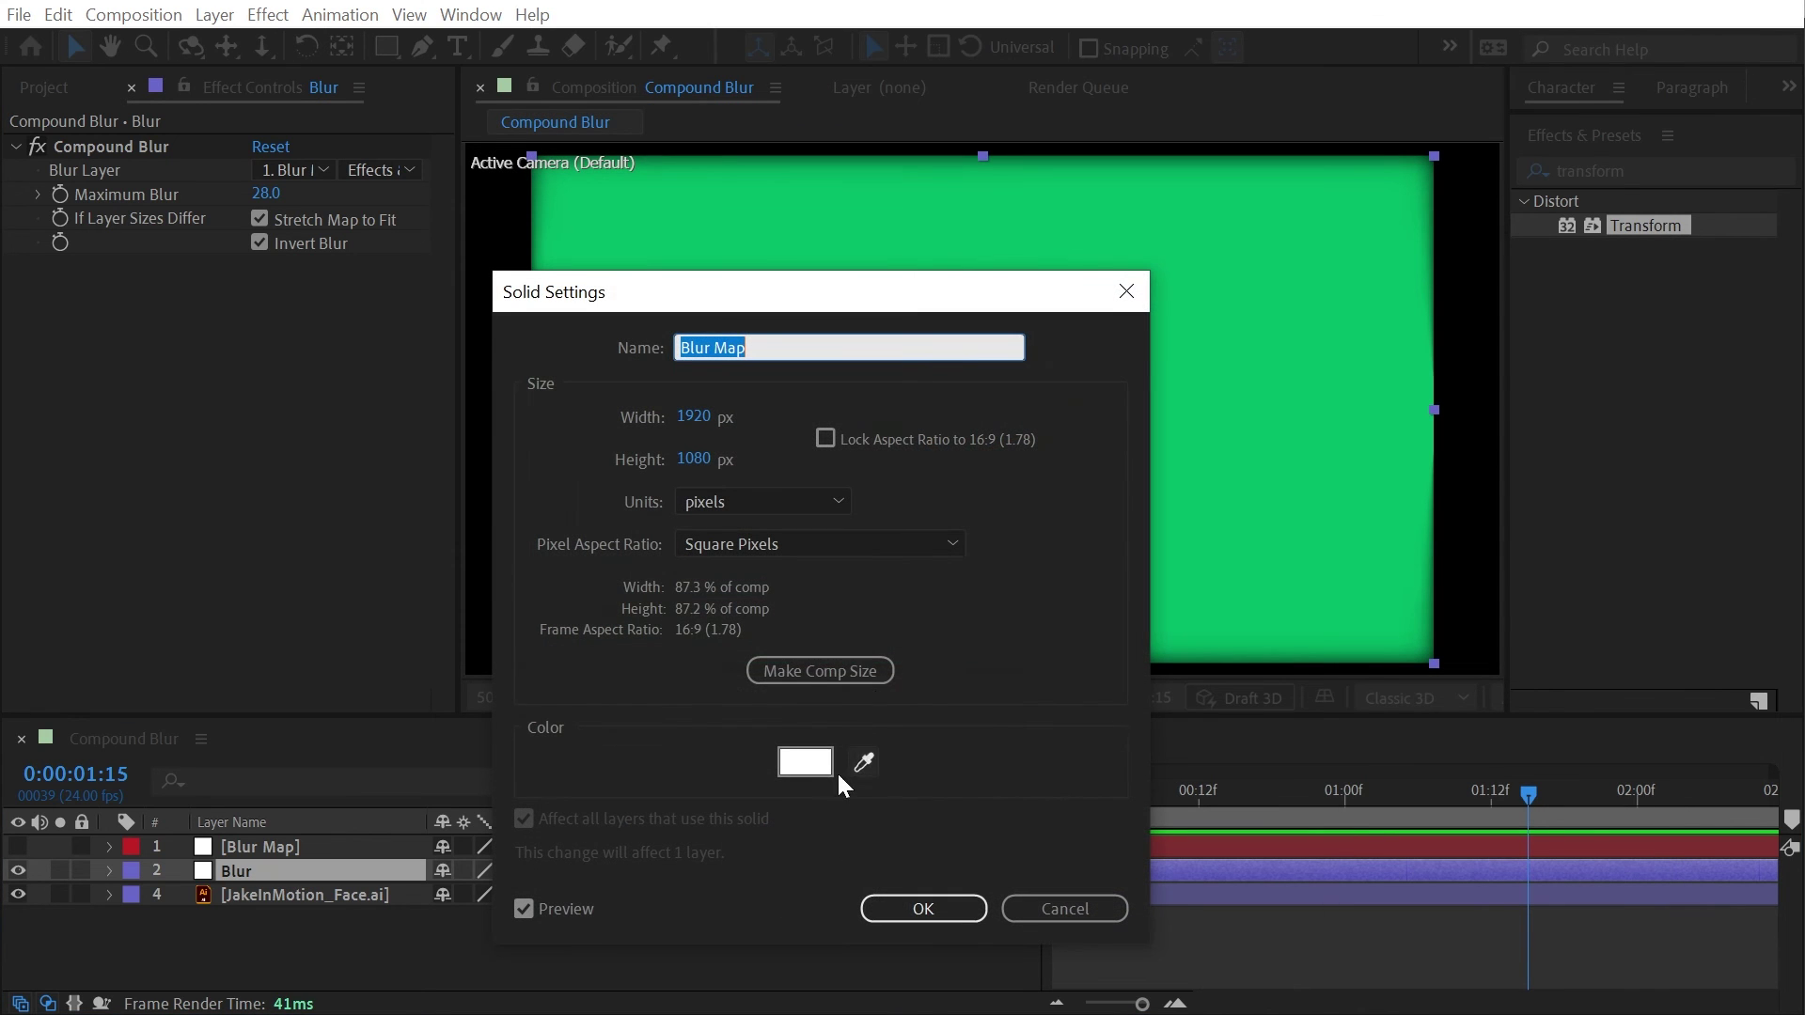
click(803, 675)
key(Return)
click(292, 851)
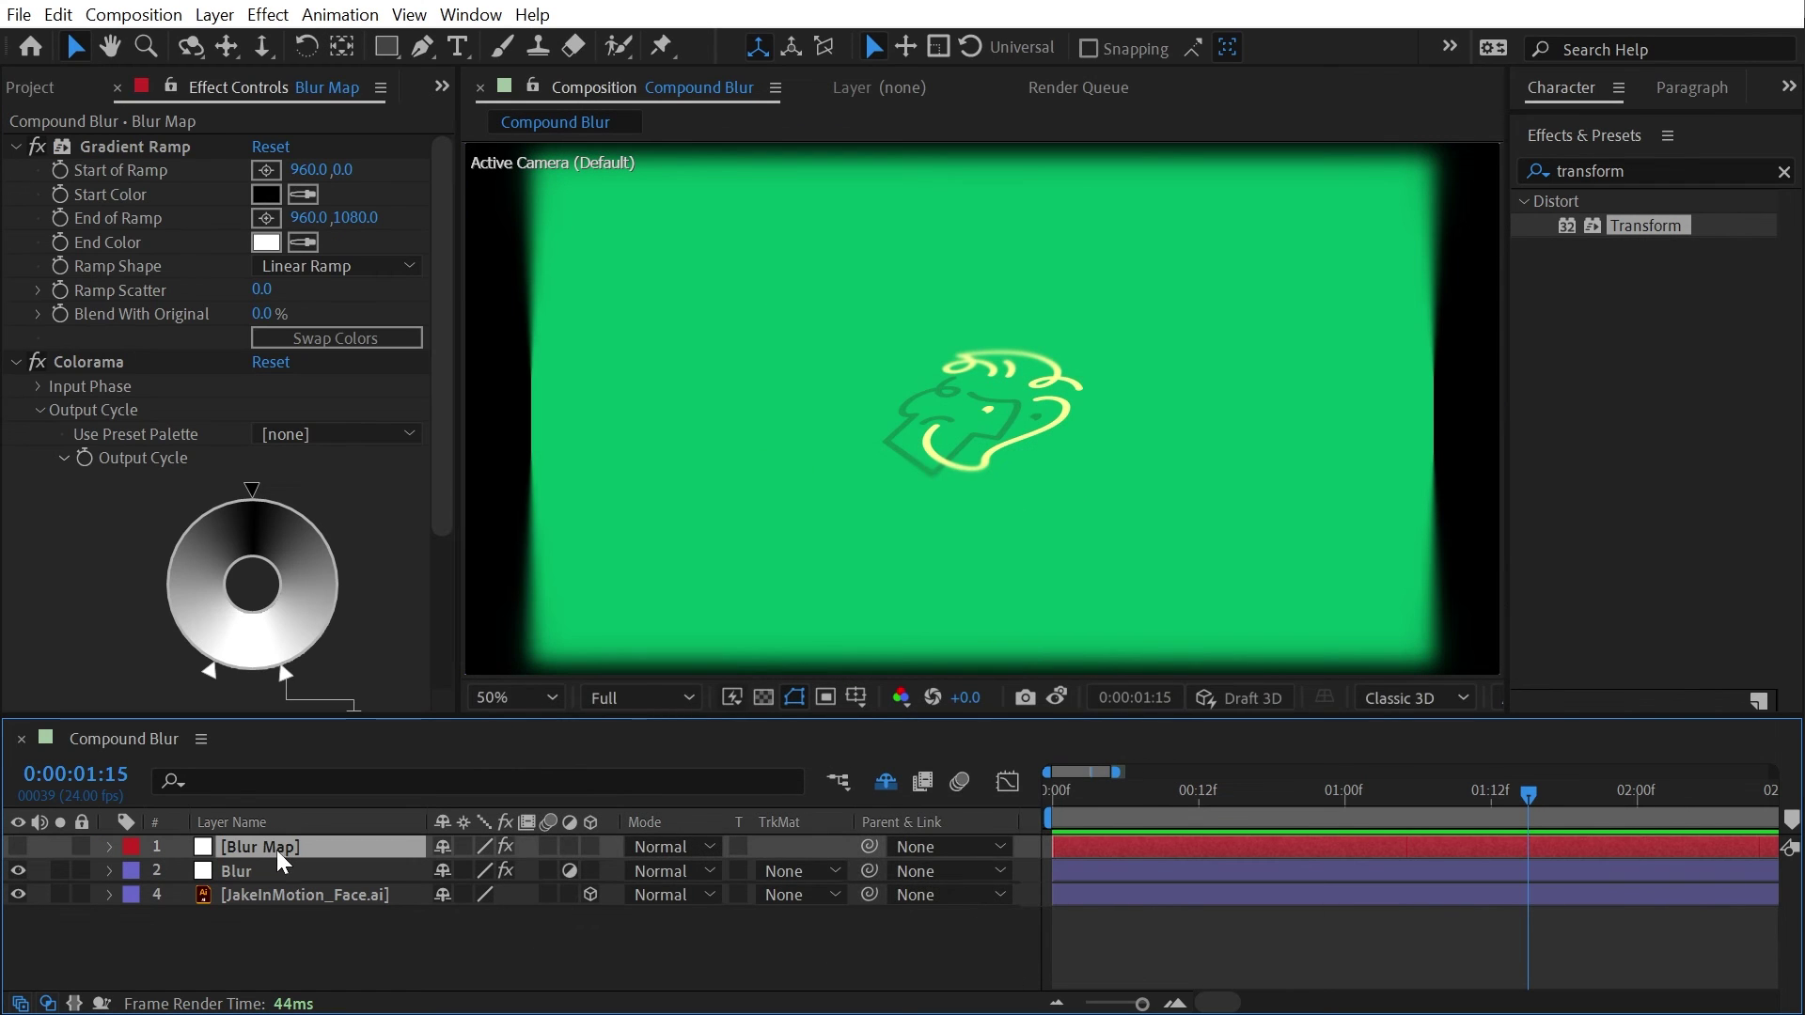
key(ctrl+shift+y)
click(820, 670)
click(895, 909)
- Resize the green BG solid to the composition size, lock it, and hide the shy layers
click(273, 943)
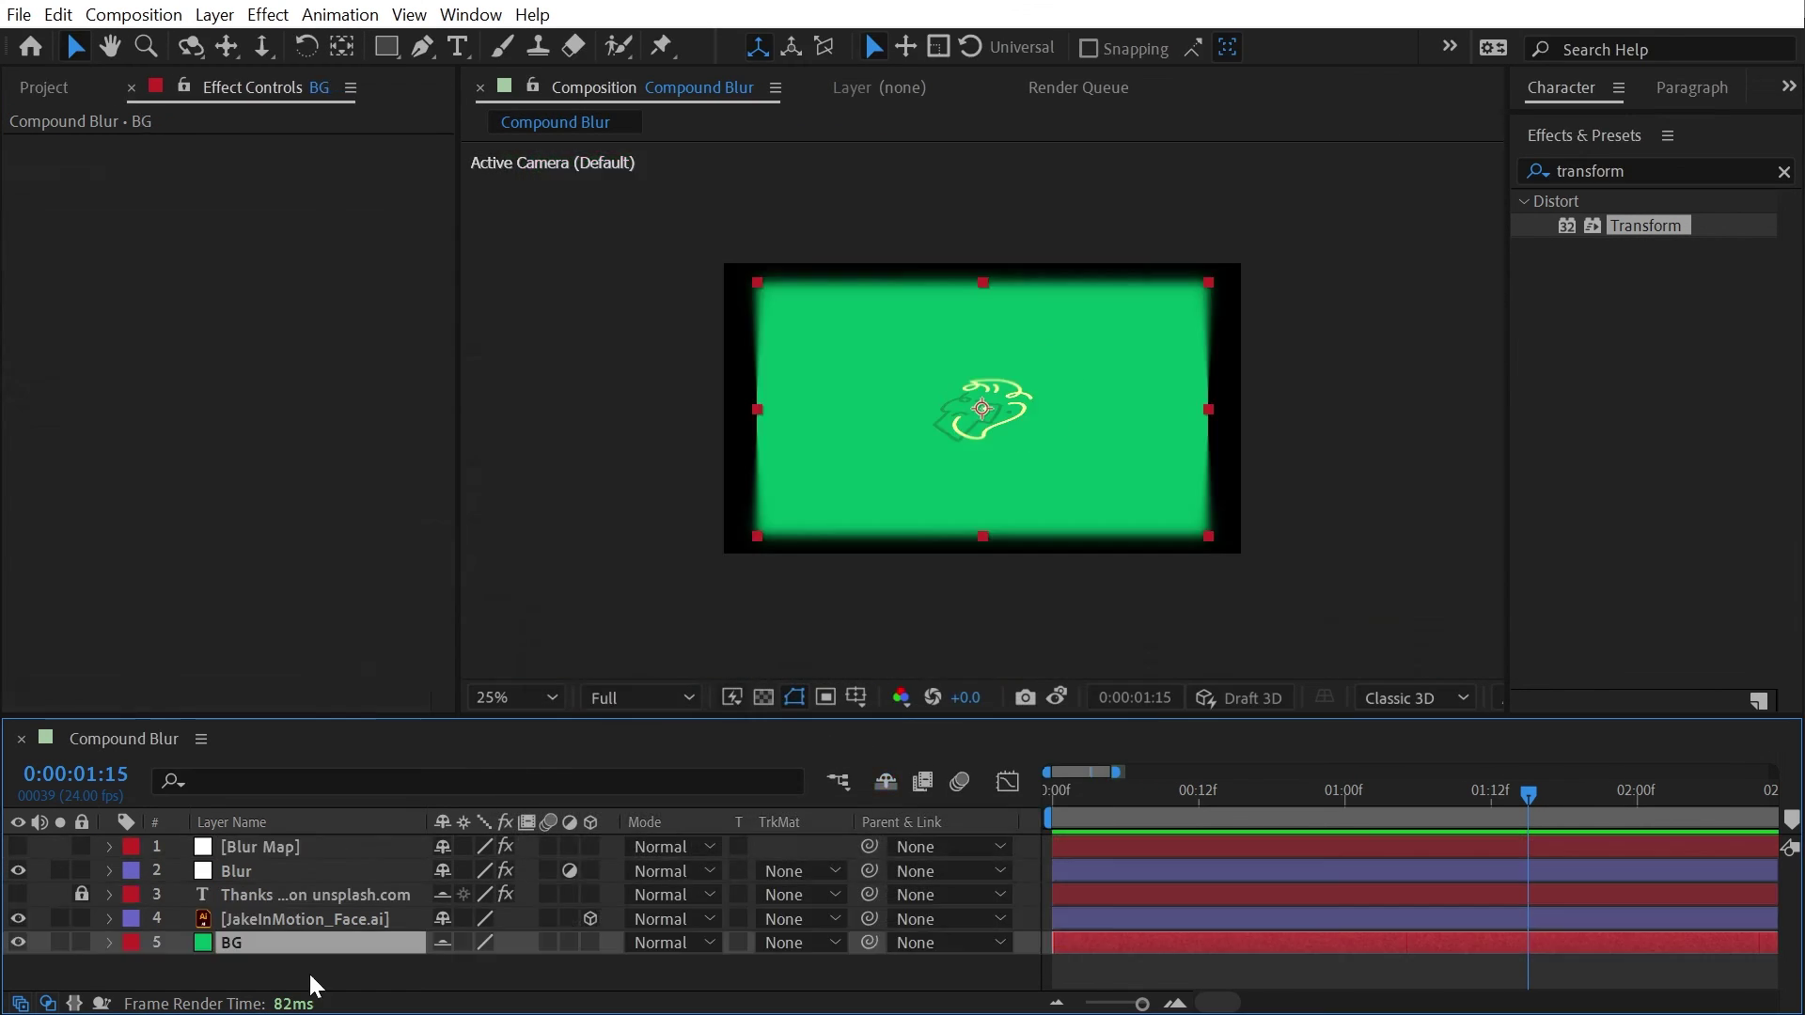
key(ctrl+shift+y)
click(820, 671)
click(923, 909)
click(82, 942)
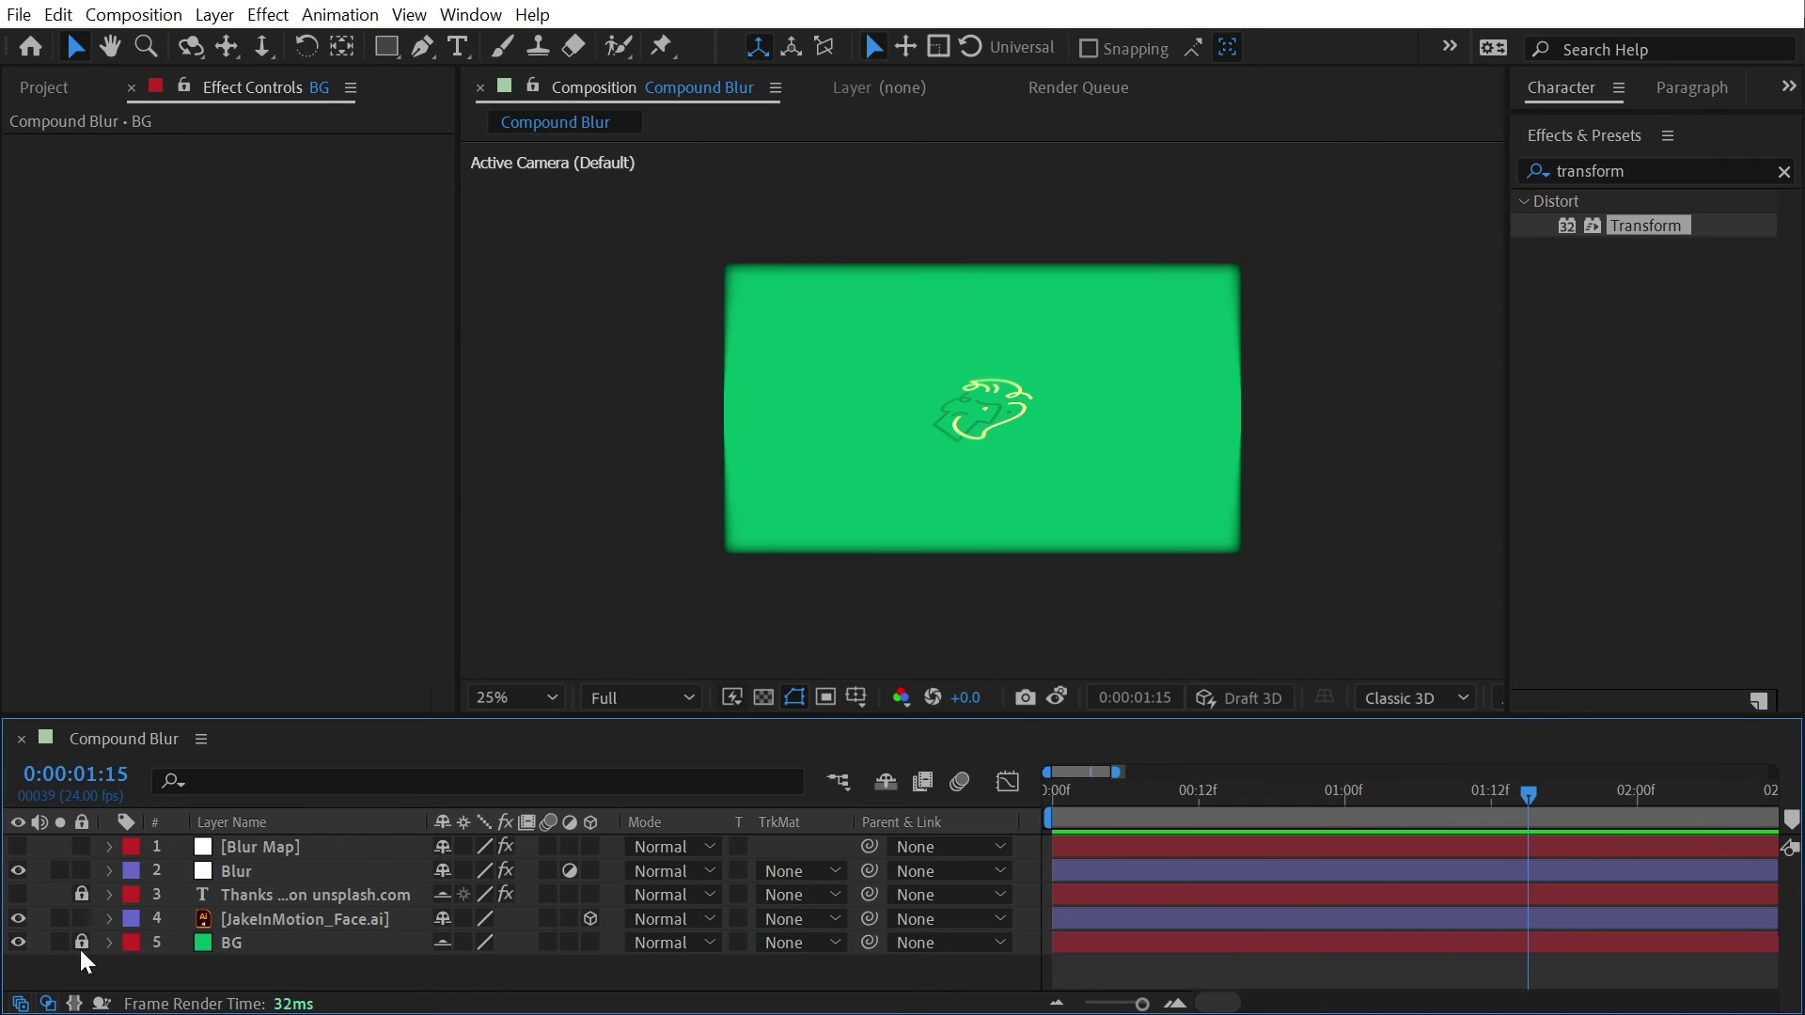
click(885, 782)
- Nest the Compound Blur composition in a new composition made from it
click(45, 87)
click(83, 376)
drag(83, 376, 90, 700)
- Set the Compound Blur 2 composition's width to 1920 px, keeping the aspect ratio locked
key(ctrl+k)
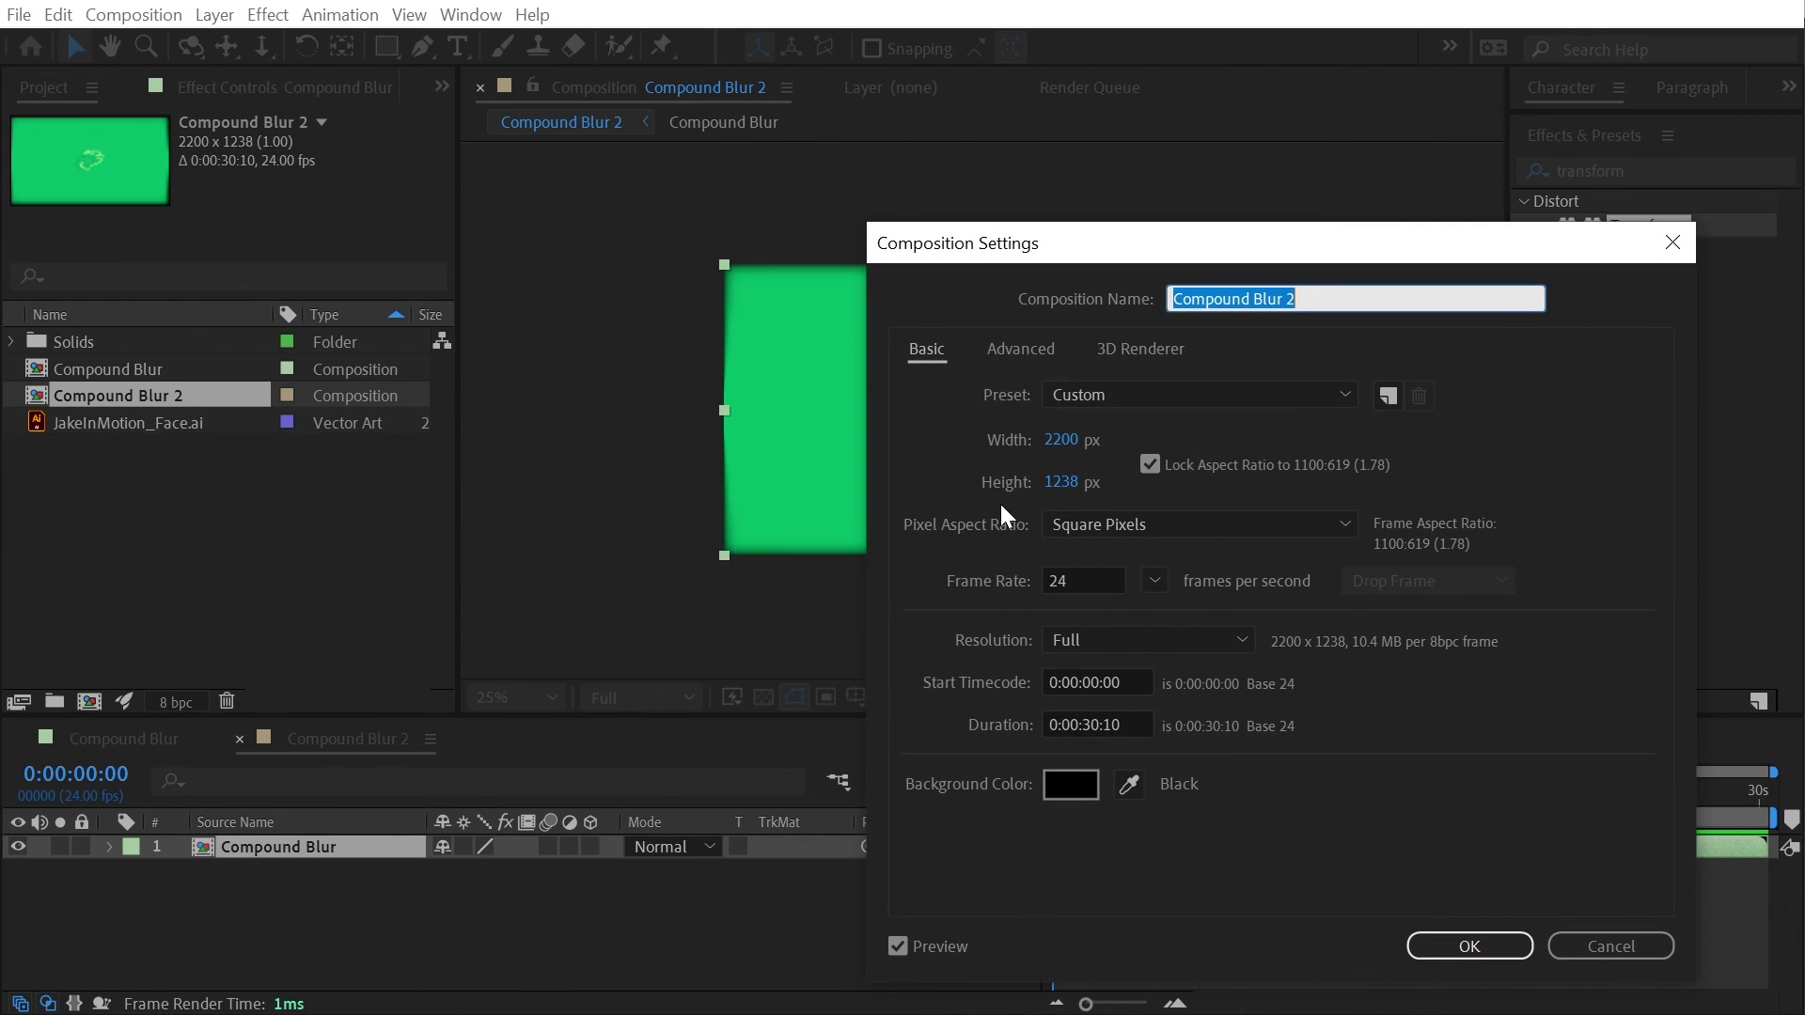
key(Tab)
text(1920)
key(Return)
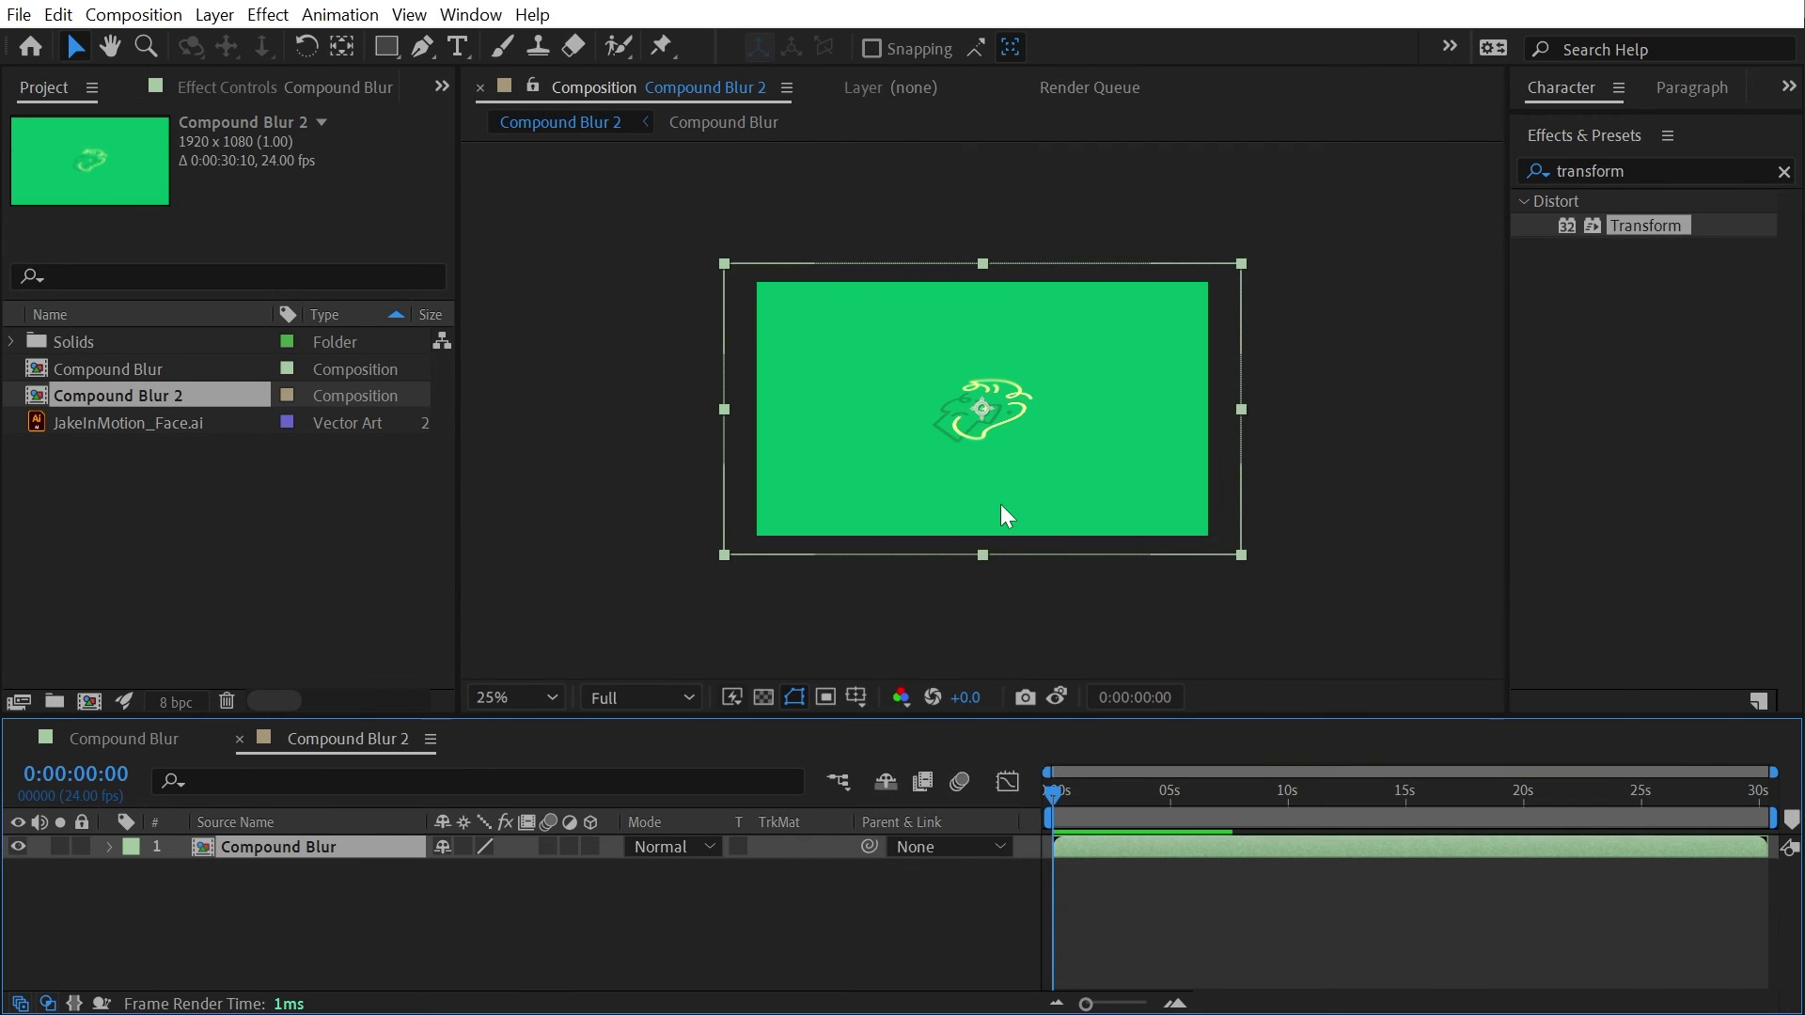
- Scrub through Compound Blur 2 to check its edges, and open the nested Compound Blur composition at the first frame
key(period)
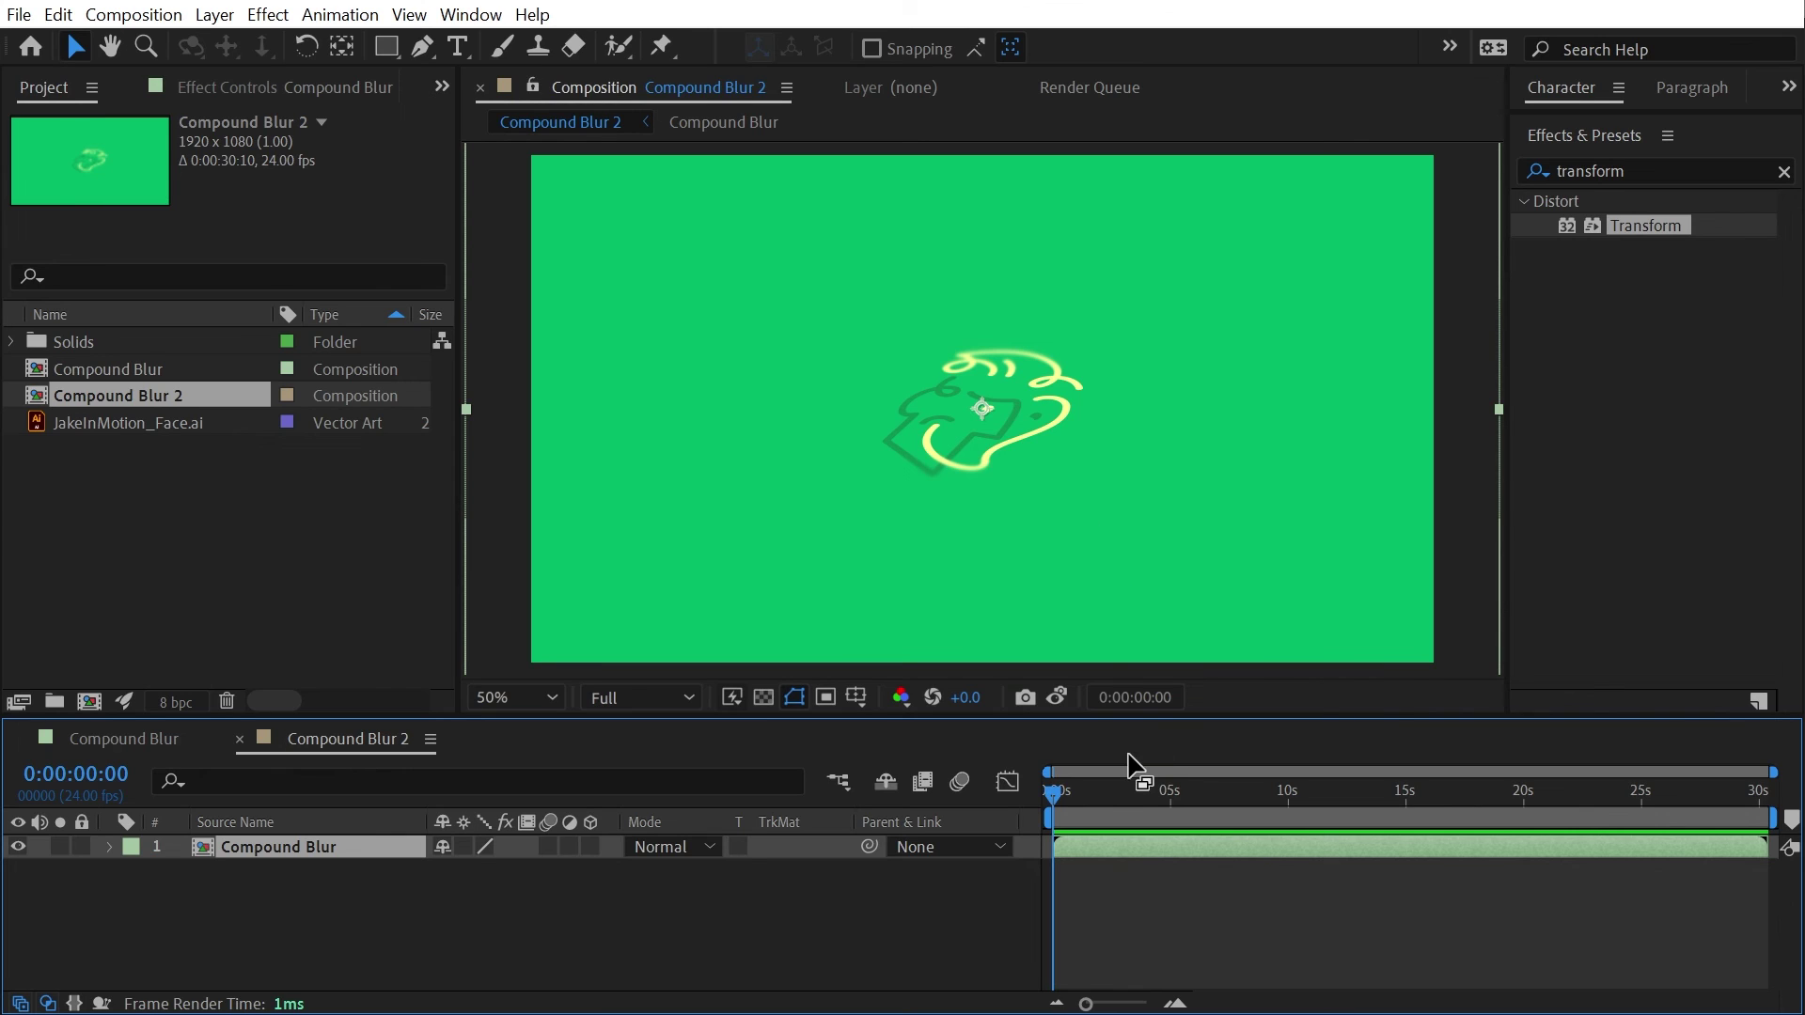
drag(1128, 797, 1297, 799)
key(Home)
double_click(1113, 357)
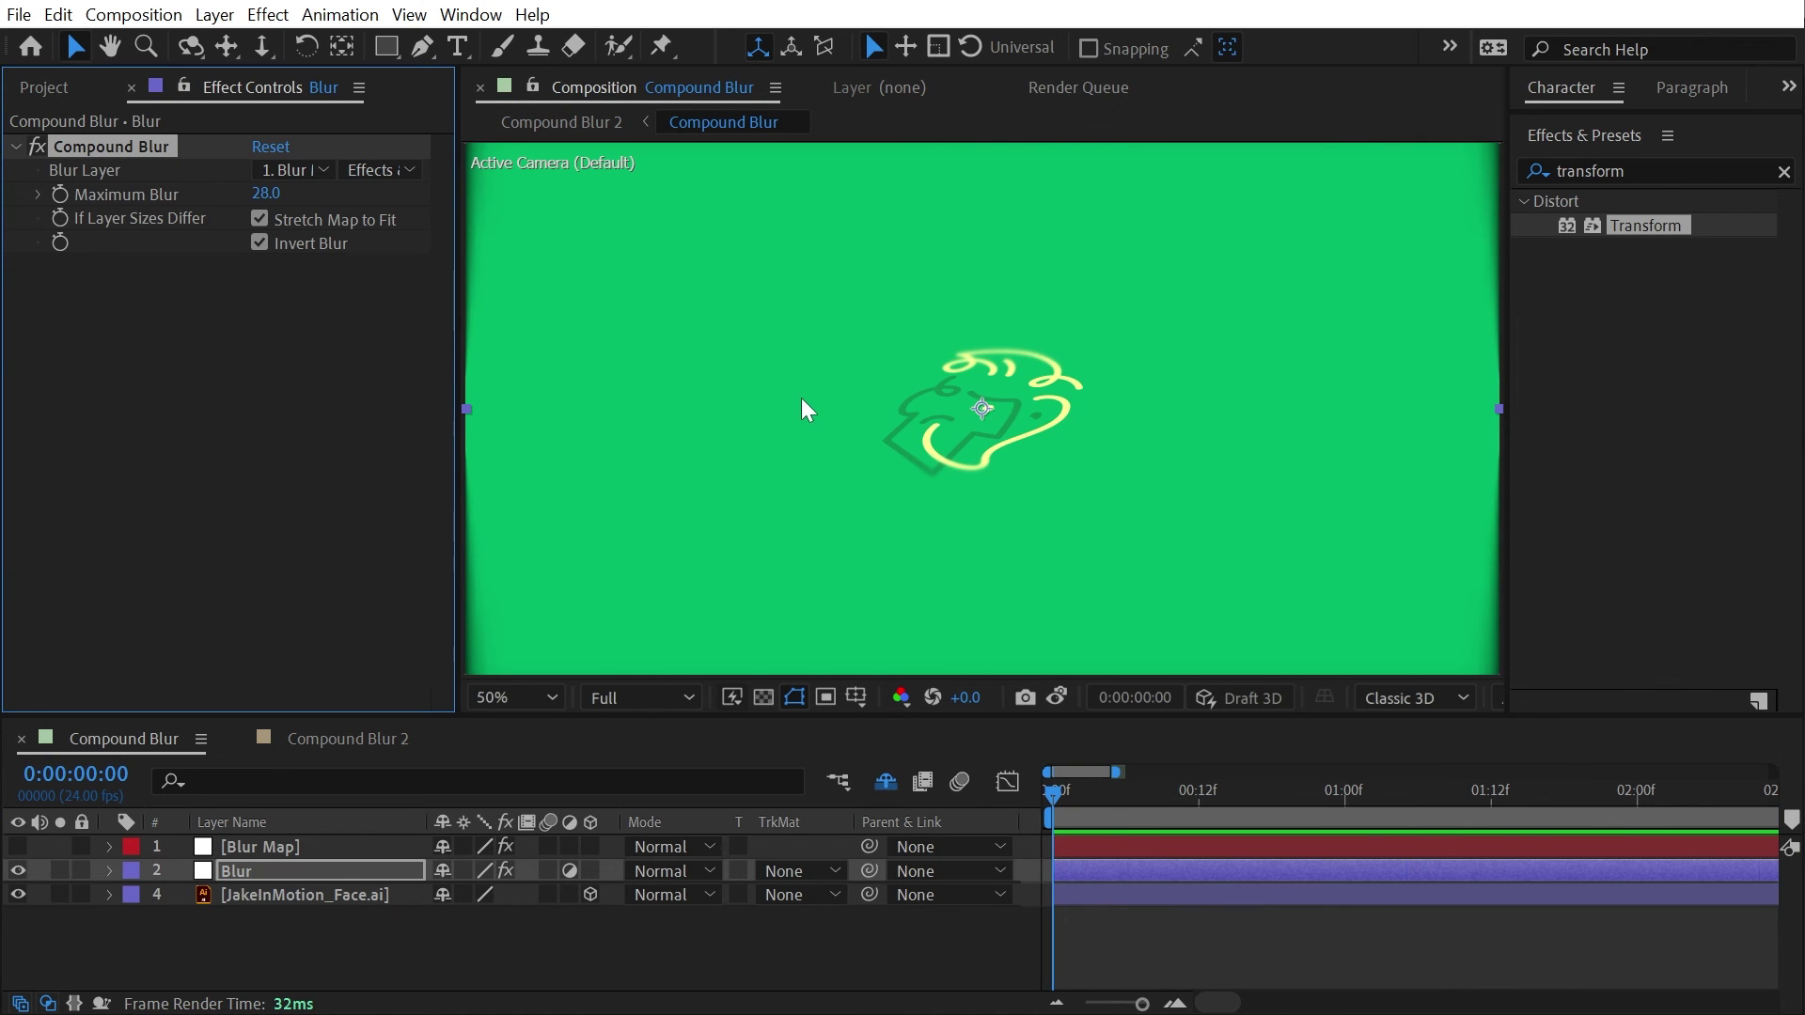